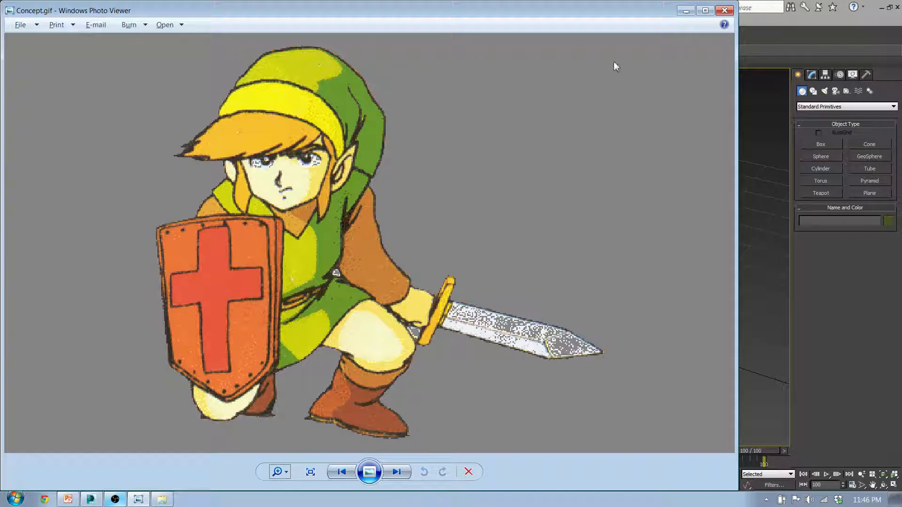
- Switch to 3ds Max and draw a plane about 1729 cm long and 1868 cm wide over the origin in the Front view
{"action": "left_click", "coordinate": [685, 11]}
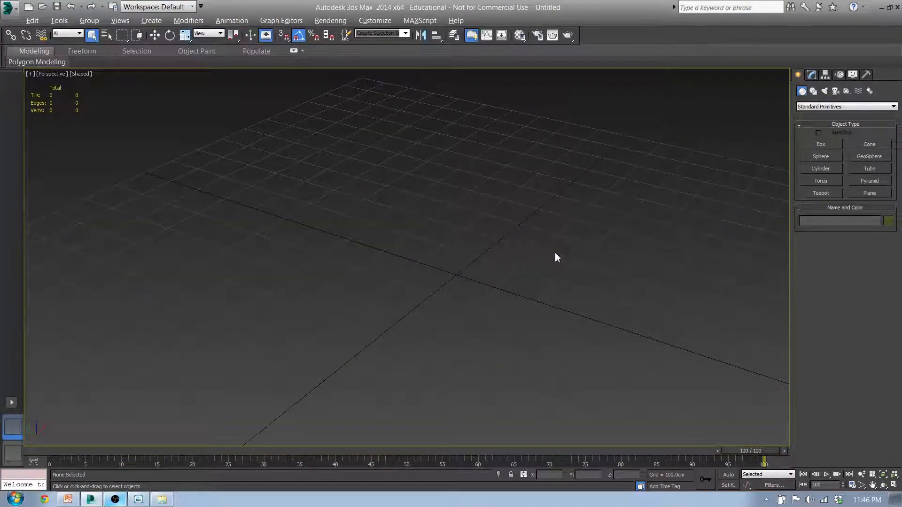
{"action": "middle_click_drag", "start_coordinate": [534, 233], "coordinate": [397, 282]}
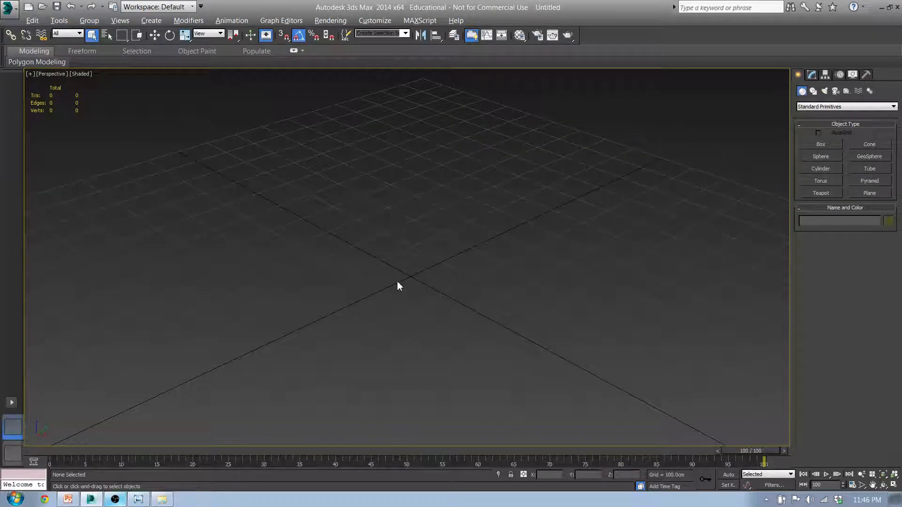
{"action": "mouse_move", "coordinate": [424, 270]}
{"action": "middle_mouse_down"}
{"action": "mouse_move", "coordinate": [388, 294]}
{"action": "mouse_move", "coordinate": [408, 284]}
{"action": "mouse_move", "coordinate": [411, 269]}
{"action": "middle_mouse_up"}
{"action": "key", "text": "f"}
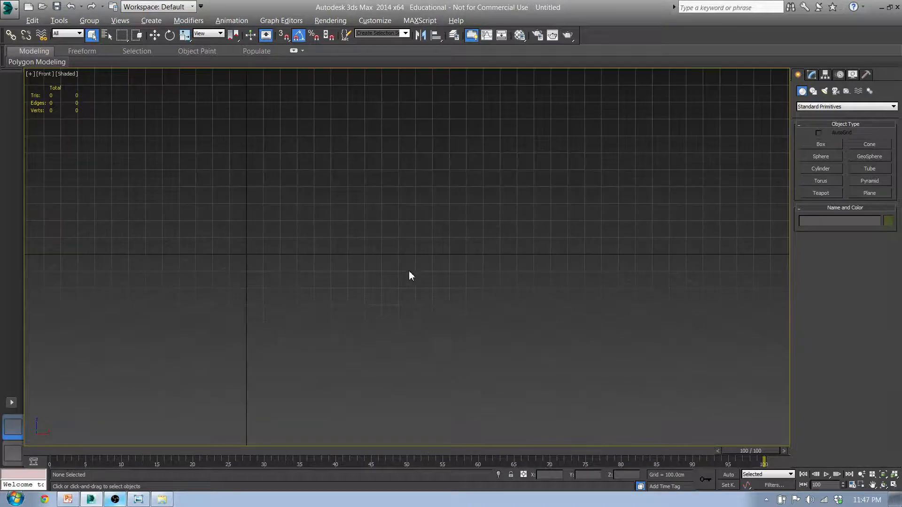
{"action": "middle_click_drag", "start_coordinate": [272, 247], "coordinate": [418, 284]}
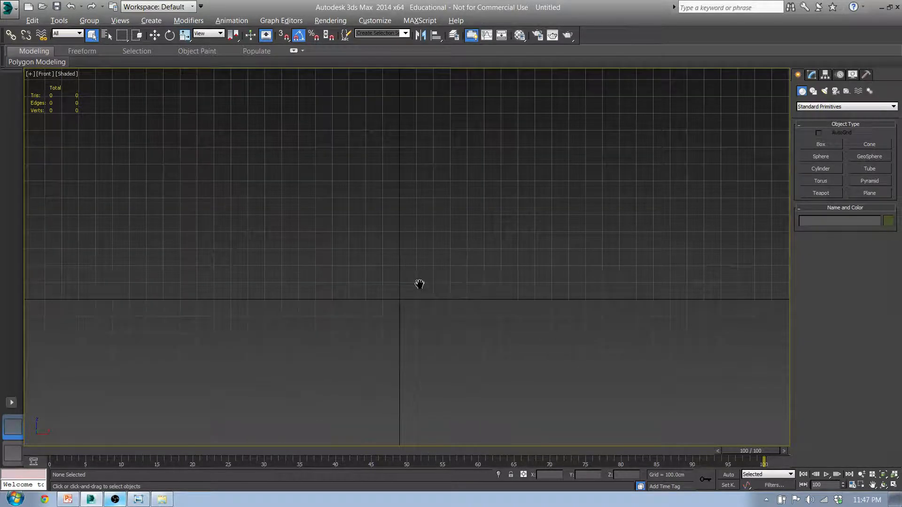
{"action": "left_click", "coordinate": [886, 196]}
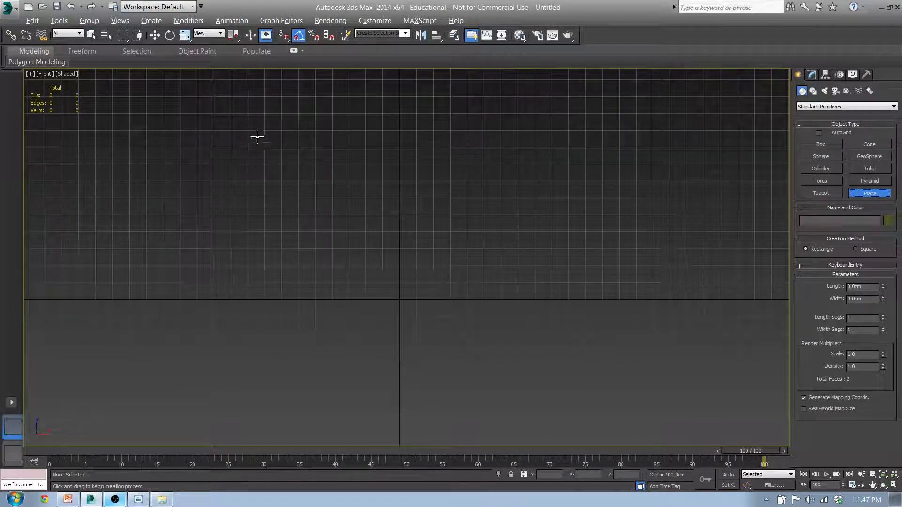
{"action": "left_click_drag", "start_coordinate": [256, 135], "coordinate": [572, 428]}
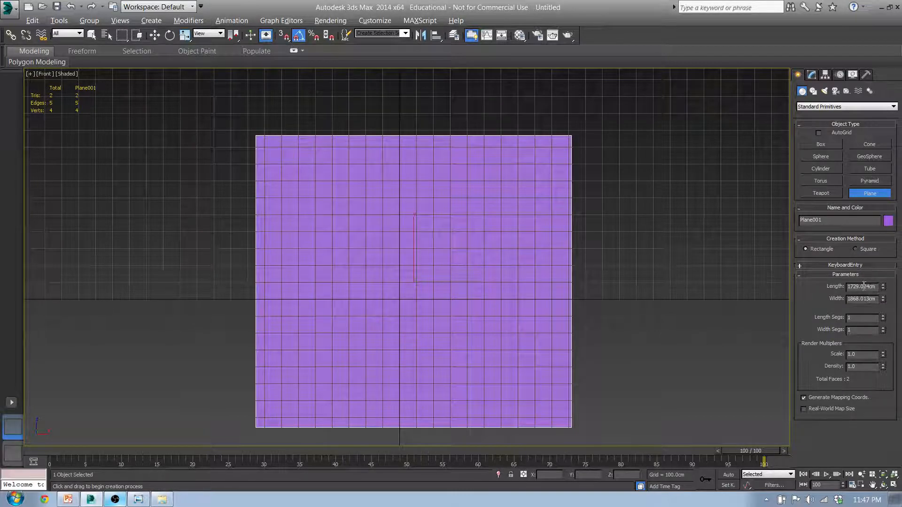
- Look up the pixel dimensions of Weapon.jpg in the Assets folder and set the plane's length to 1070 cm and width to 760 cm
{"action": "middle_click_drag", "start_coordinate": [731, 275], "coordinate": [671, 273]}
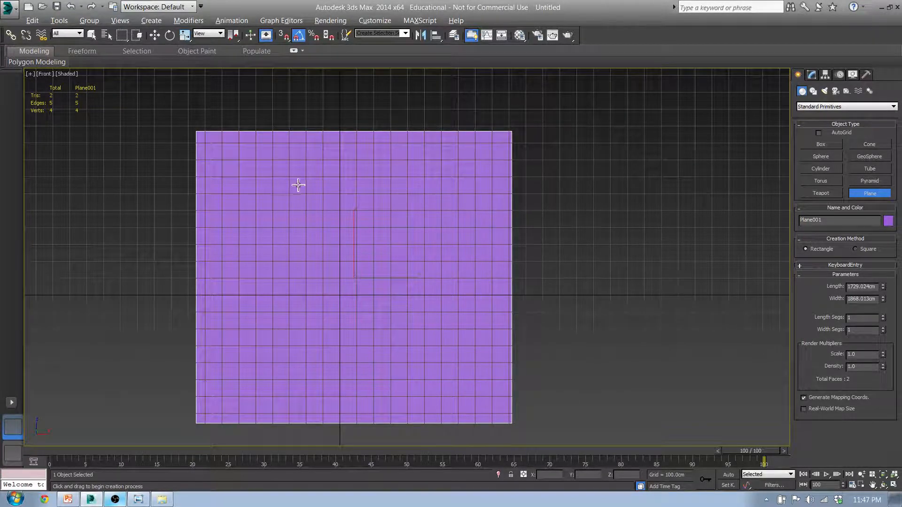
{"action": "middle_click_drag", "start_coordinate": [297, 185], "coordinate": [324, 170]}
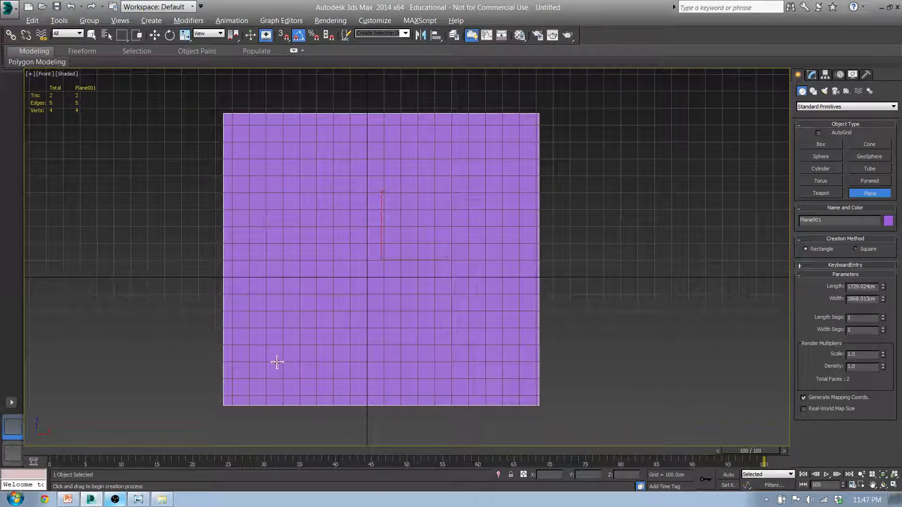
{"action": "left_click", "coordinate": [163, 501]}
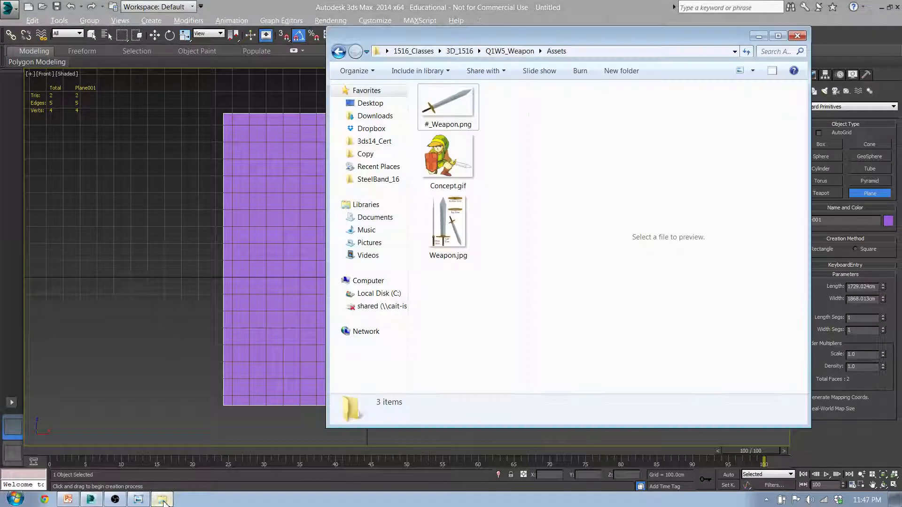
{"action": "left_click", "coordinate": [449, 217]}
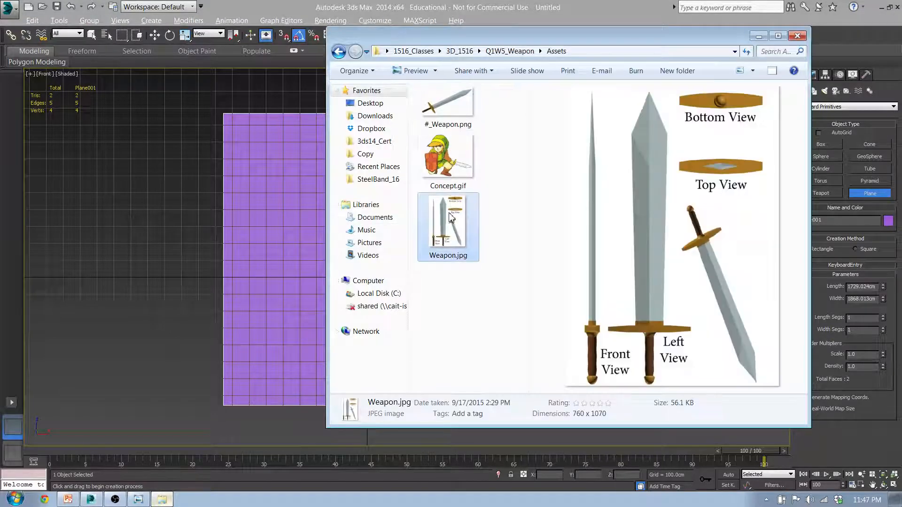
{"action": "left_click_drag", "start_coordinate": [567, 36], "coordinate": [444, 40]}
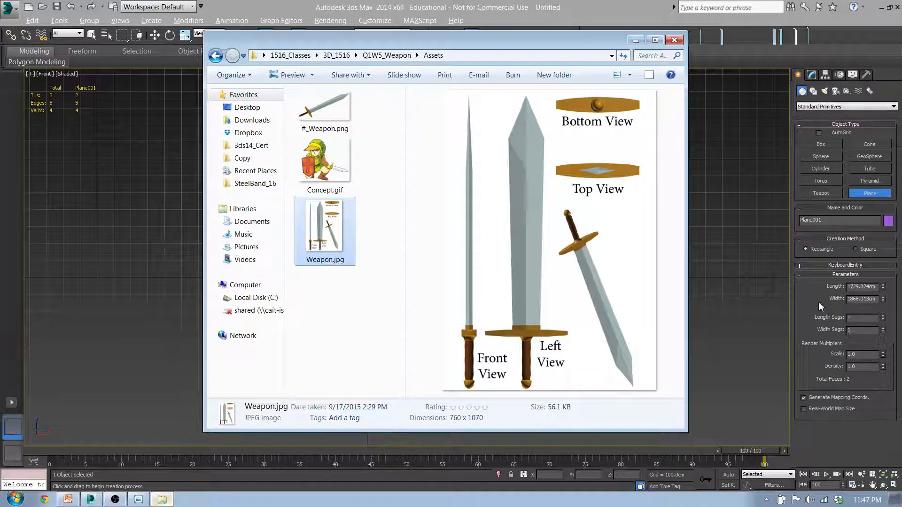
{"action": "left_click", "coordinate": [851, 287]}
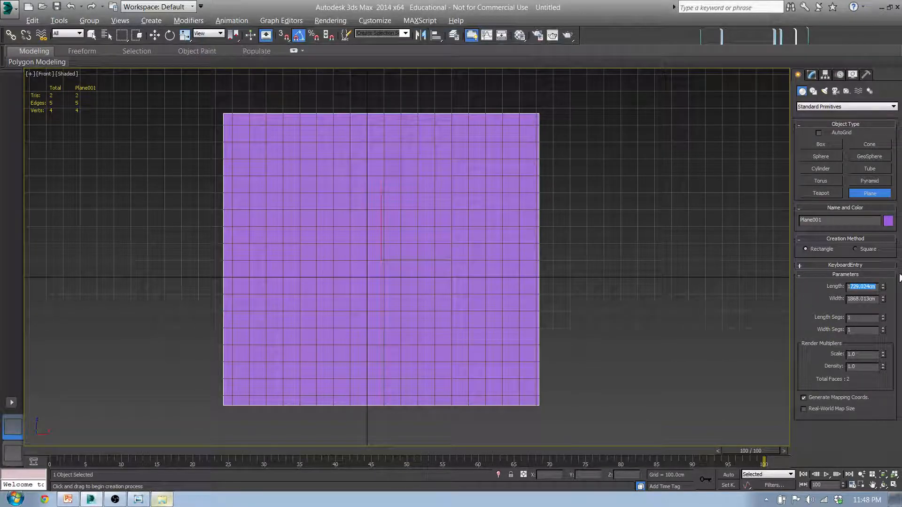
{"action": "key", "text": "BackSpace"}
{"action": "type", "text": "1070"}
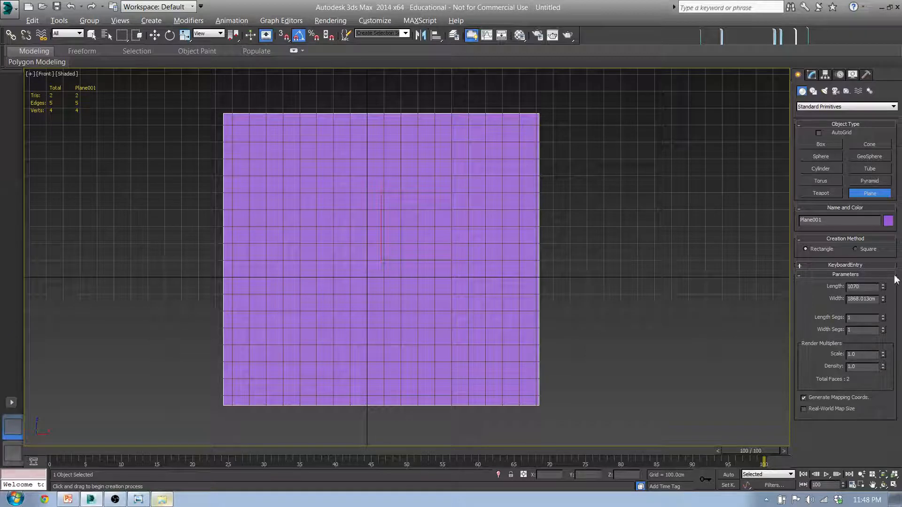
{"action": "key", "text": "Tab"}
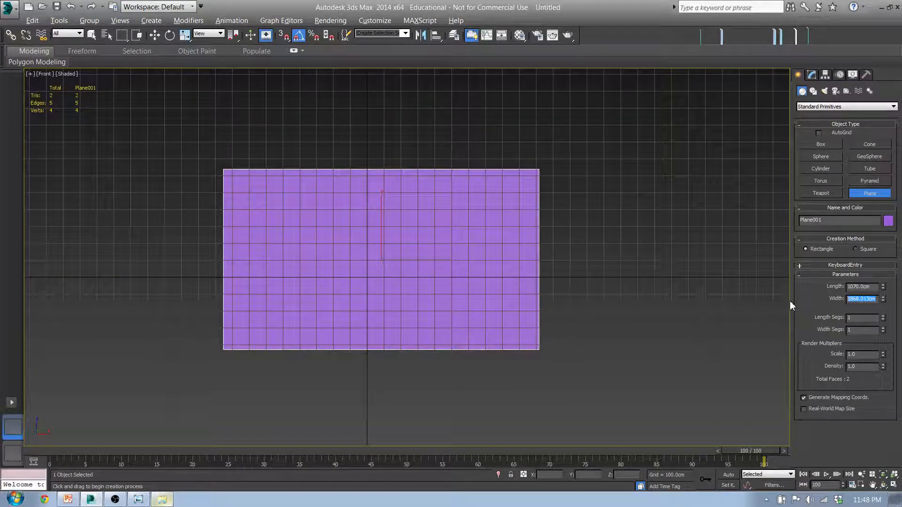
{"action": "type", "text": "760"}
{"action": "key", "text": "Return"}
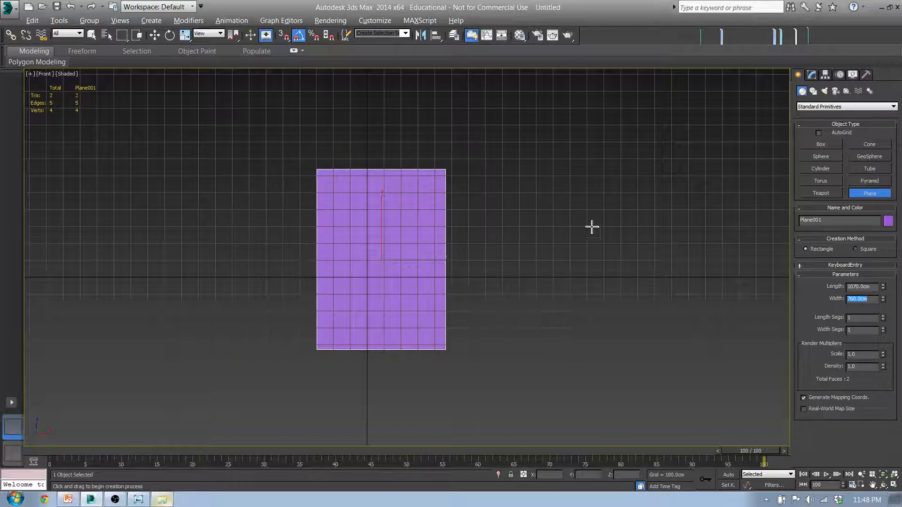
{"action": "left_click", "coordinate": [139, 502]}
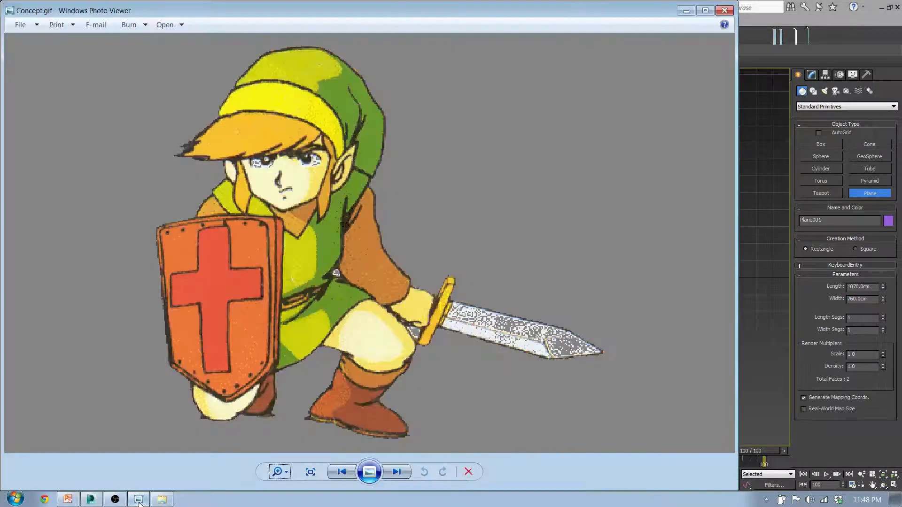
{"action": "left_click", "coordinate": [139, 501]}
{"action": "left_click", "coordinate": [162, 501]}
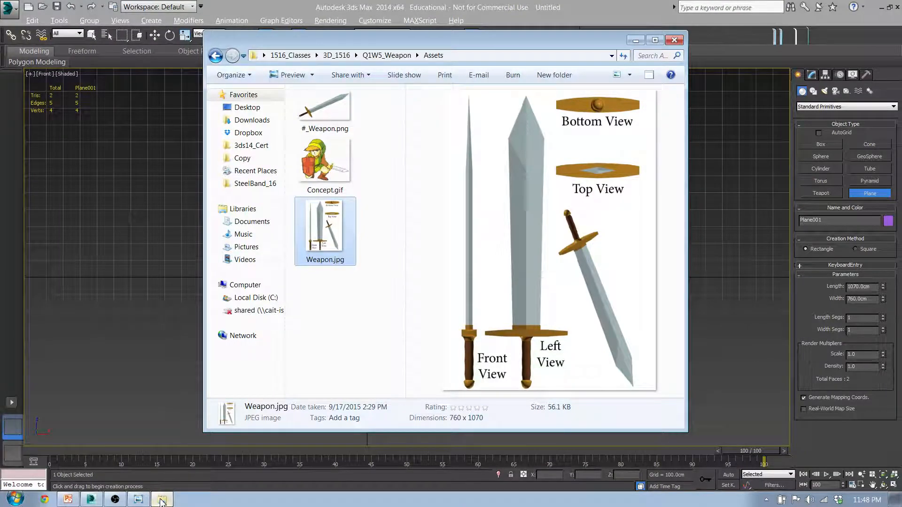
{"action": "left_click", "coordinate": [162, 500]}
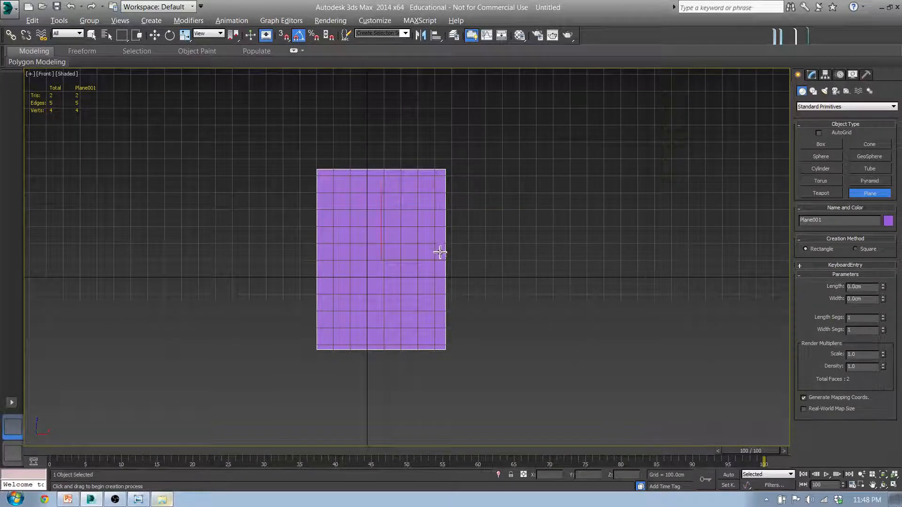
- Enable grid snapping and move the plane to the world origin at X 0, Y 0, Z 0
{"action": "middle_click_drag", "start_coordinate": [439, 252], "coordinate": [451, 246]}
{"action": "middle_click_drag", "start_coordinate": [395, 251], "coordinate": [427, 247]}
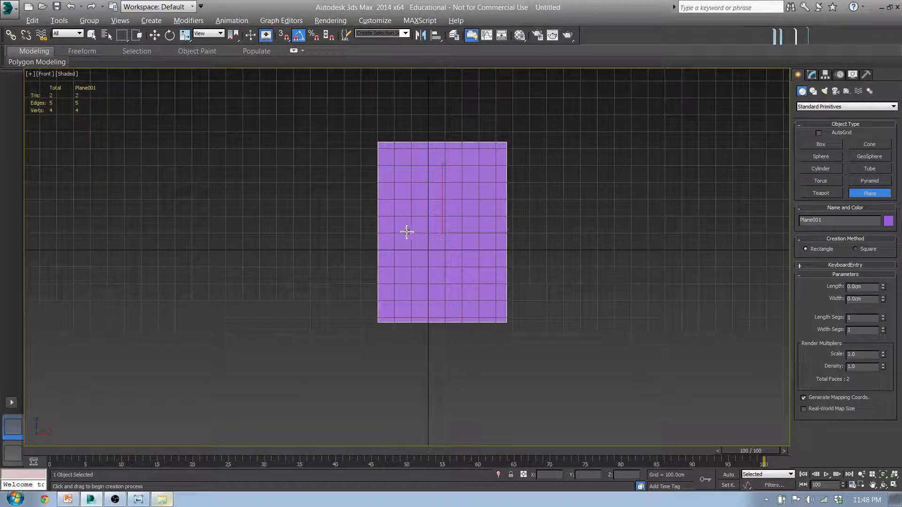
{"action": "key", "text": "w"}
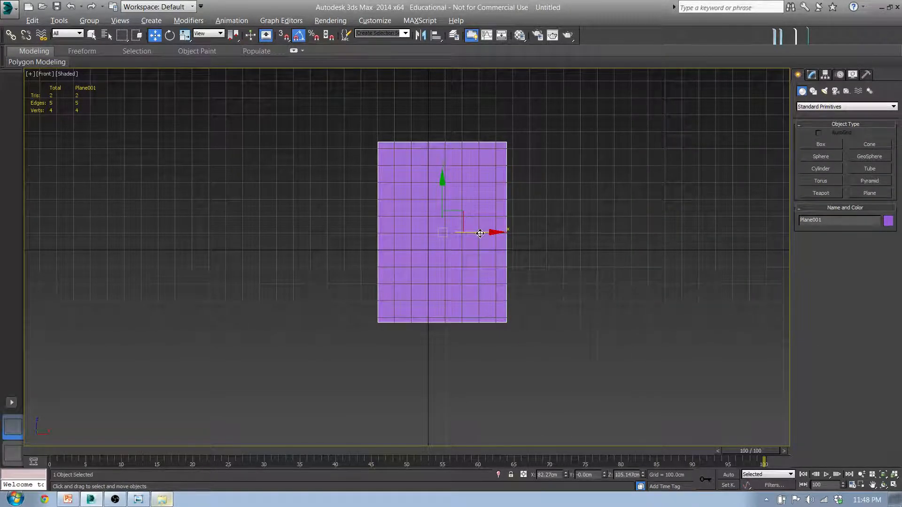
{"action": "key", "text": "s"}
{"action": "left_click_drag", "start_coordinate": [479, 233], "coordinate": [461, 314]}
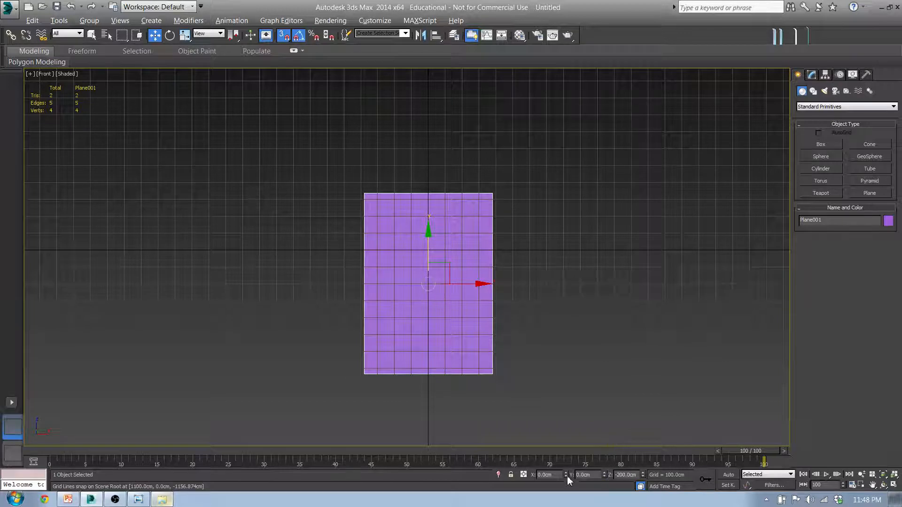
{"action": "right_click", "coordinate": [642, 473]}
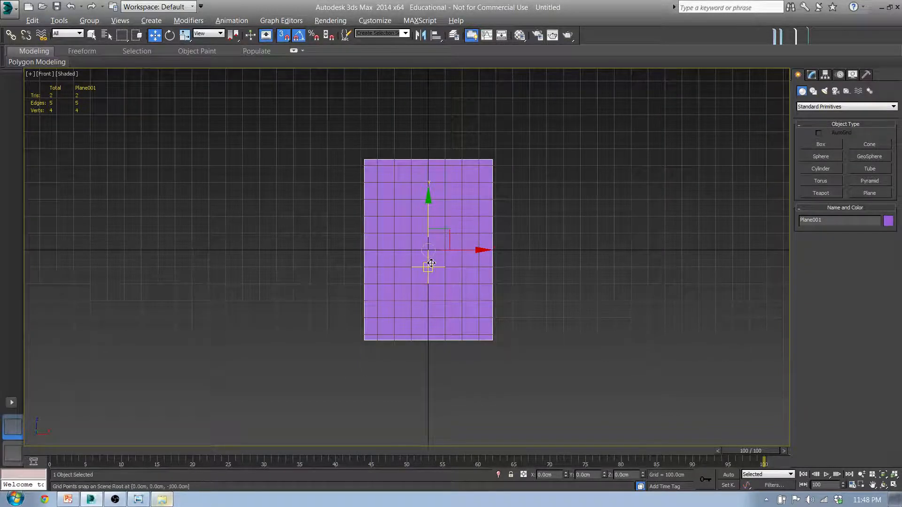
- Examine the centred plane's placement on the grid from the front and in perspective
{"action": "scroll", "coordinate": [431, 263], "scroll_direction": "up", "scroll_amount": 7}
{"action": "scroll", "coordinate": [432, 253], "scroll_direction": "down", "scroll_amount": 5}
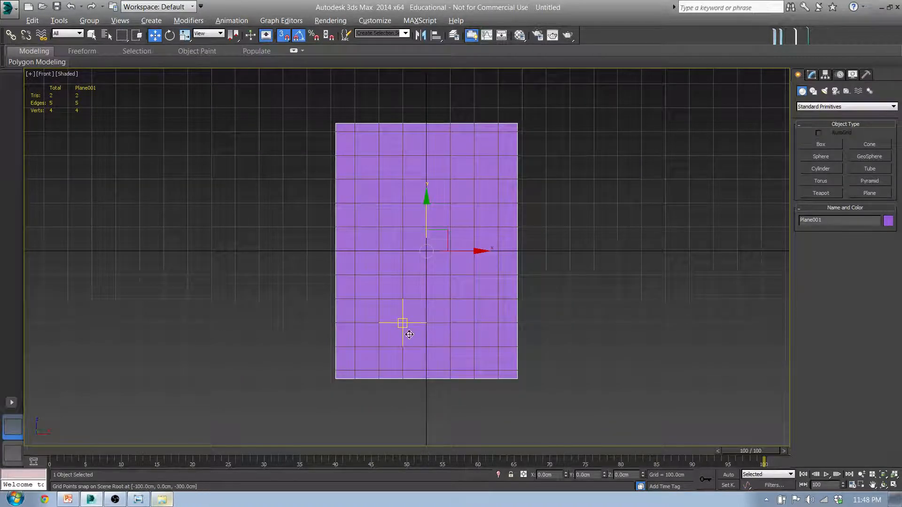
{"action": "mouse_move", "coordinate": [404, 322]}
{"action": "middle_mouse_down", "text": "alt"}
{"action": "mouse_move", "coordinate": [397, 308]}
{"action": "mouse_move", "coordinate": [419, 322]}
{"action": "middle_mouse_up", "text": "alt"}
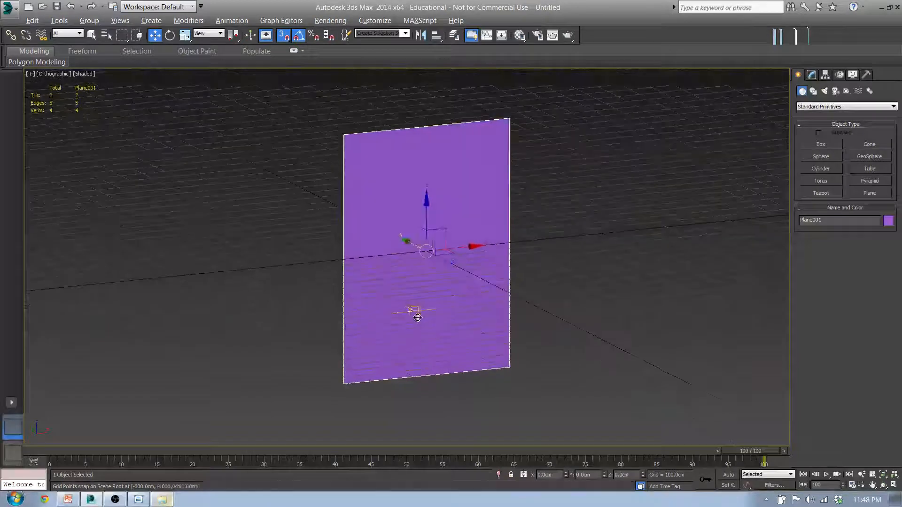
{"action": "key", "text": "p"}
{"action": "scroll", "coordinate": [382, 325], "scroll_direction": "down", "scroll_amount": 3}
{"action": "scroll", "coordinate": [383, 319], "scroll_direction": "up", "scroll_amount": 2}
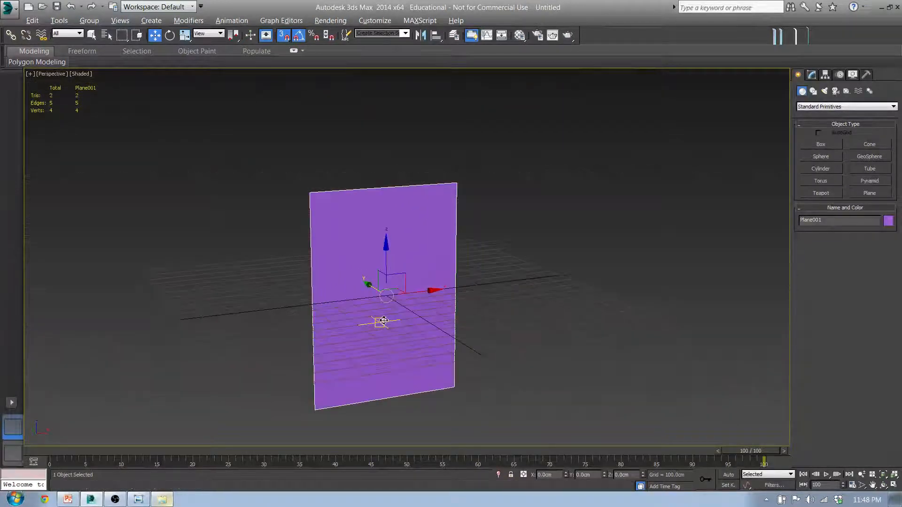
{"action": "mouse_move", "coordinate": [368, 306]}
{"action": "middle_mouse_down", "text": "alt"}
{"action": "mouse_move", "coordinate": [359, 308]}
{"action": "mouse_move", "coordinate": [361, 321]}
{"action": "middle_mouse_up", "text": "alt"}
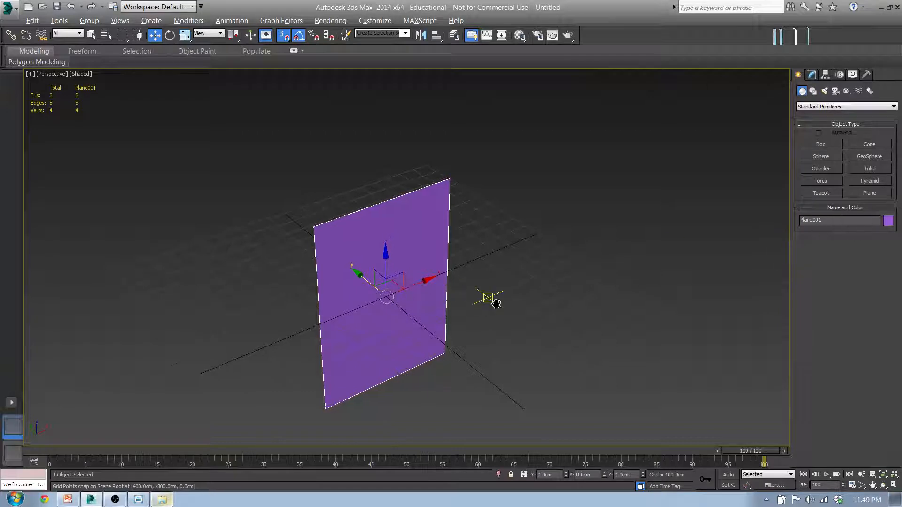
- Return to the Front view and rename the plane as Reference_Front
{"action": "key", "text": "f"}
{"action": "middle_click_drag", "start_coordinate": [296, 288], "coordinate": [354, 265]}
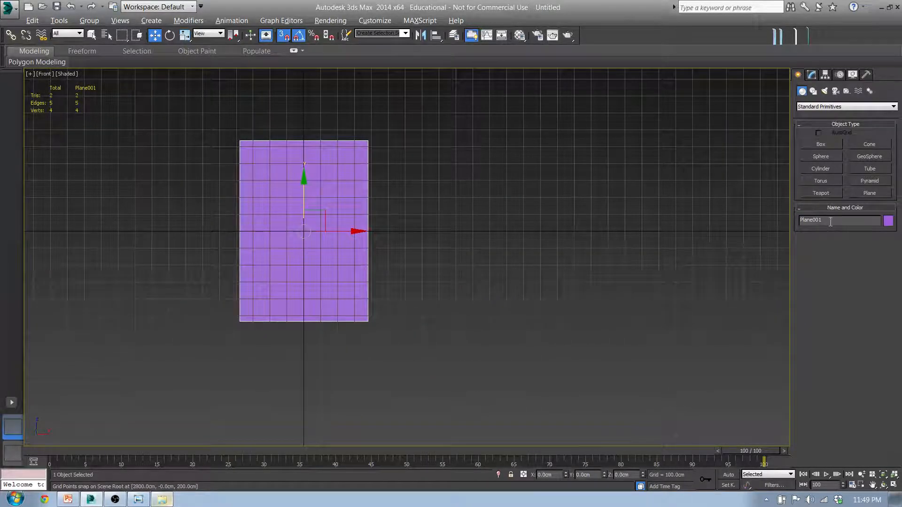
{"action": "type", "text": "Reference_Front"}
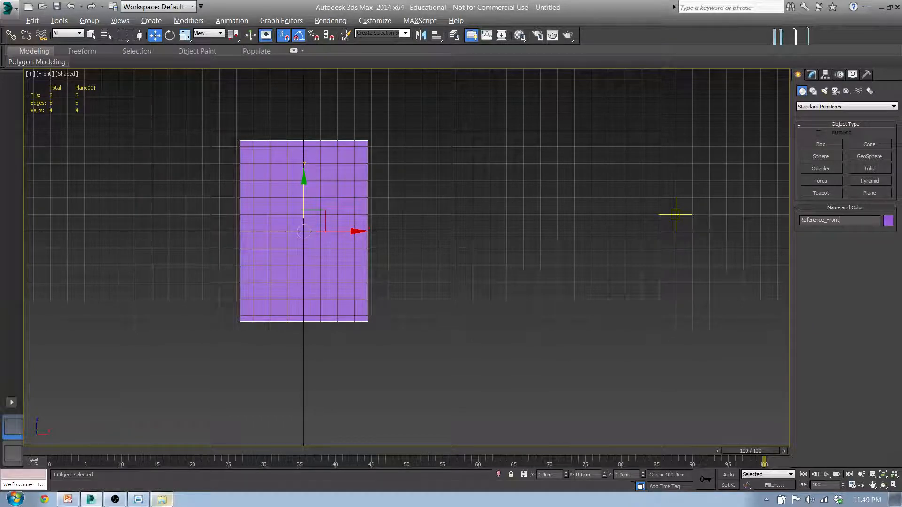
- Show the Reference_Front plane in perspective, then turn off grid snapping and leave angle snapping enabled
{"action": "middle_click_drag", "start_coordinate": [382, 188], "coordinate": [466, 207]}
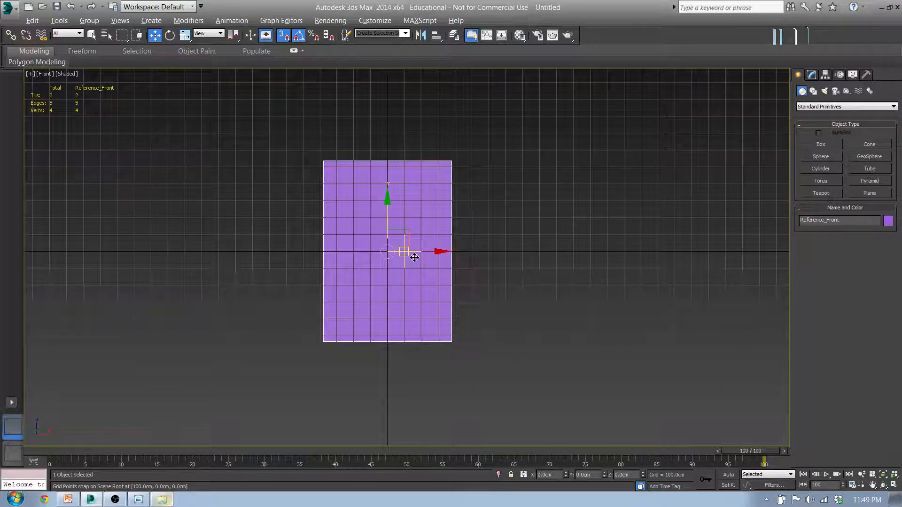
{"action": "middle_click_drag", "start_coordinate": [413, 252], "coordinate": [421, 270]}
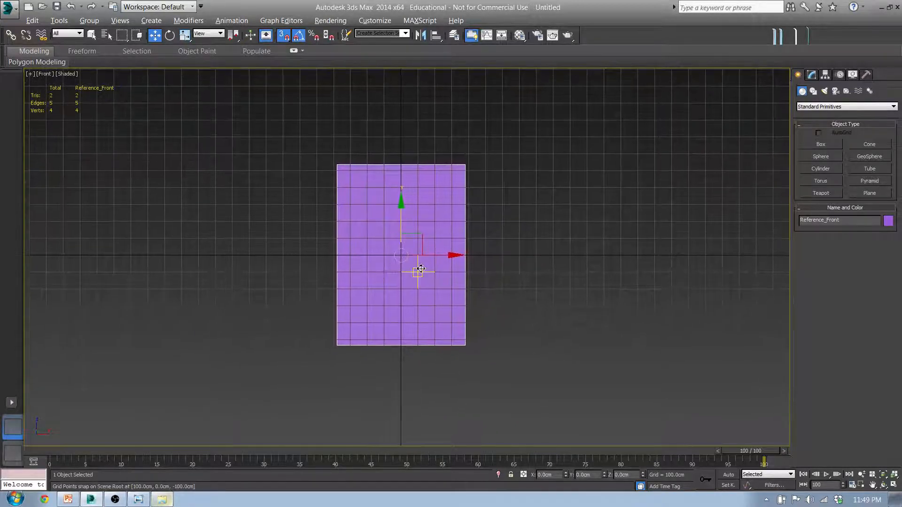
{"action": "key", "text": "l"}
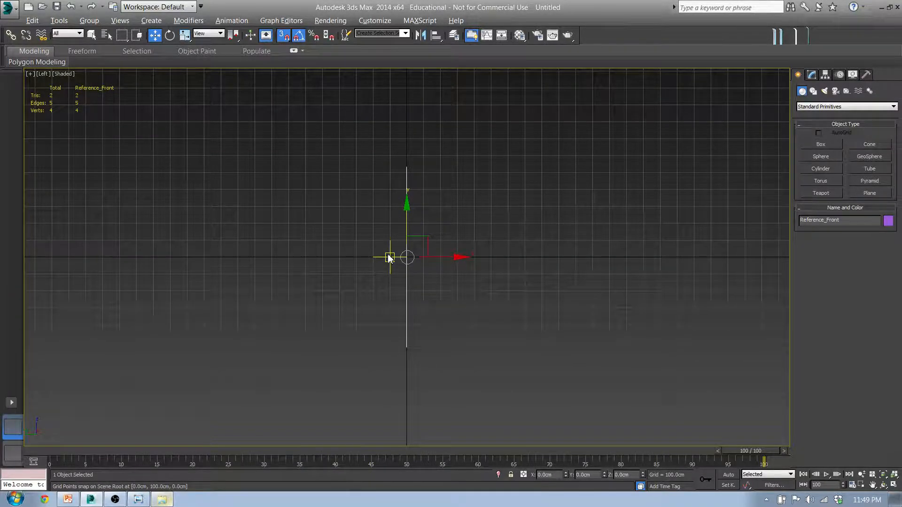
{"action": "key", "text": "p"}
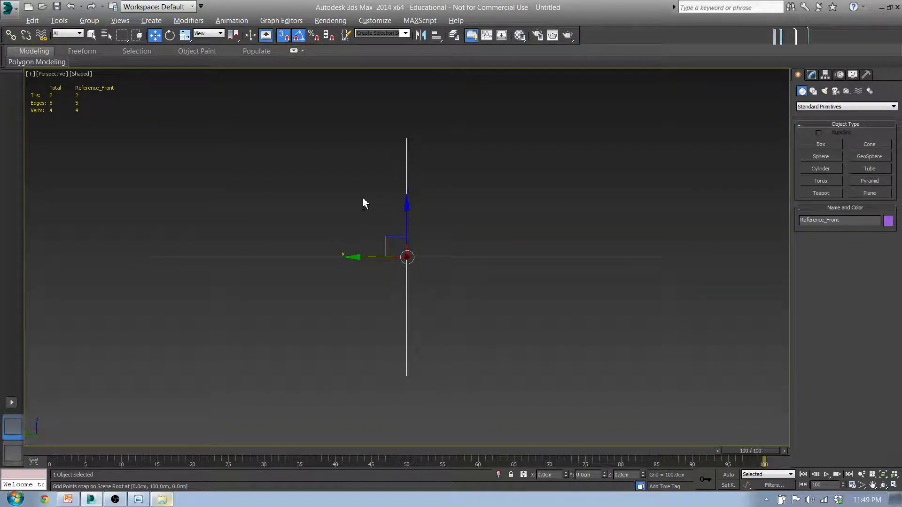
{"action": "middle_click_drag", "start_coordinate": [362, 198], "coordinate": [378, 229], "text": "alt"}
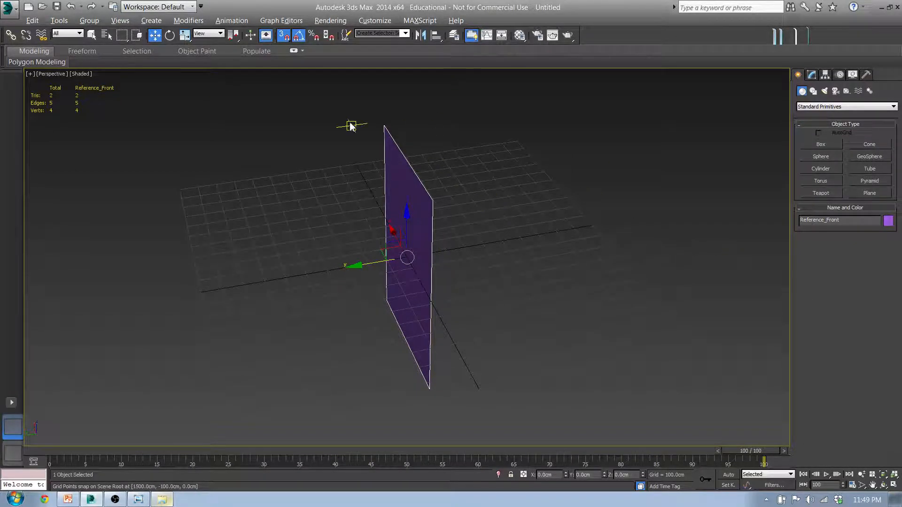
{"action": "left_click_drag", "start_coordinate": [355, 106], "coordinate": [443, 179]}
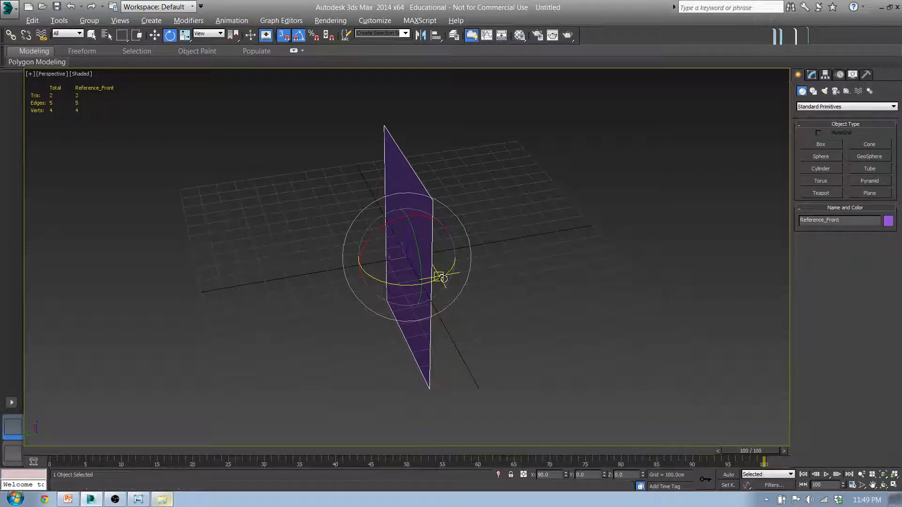
{"action": "left_click", "coordinate": [284, 35]}
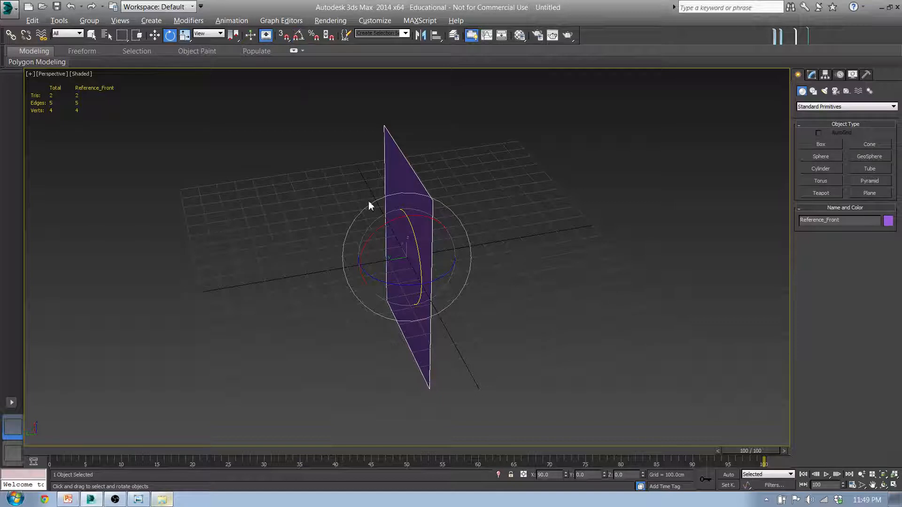
{"action": "key", "text": "a"}
{"action": "key", "text": "a"}
{"action": "key", "text": "a"}
{"action": "key", "text": "a"}
{"action": "key", "text": "a"}
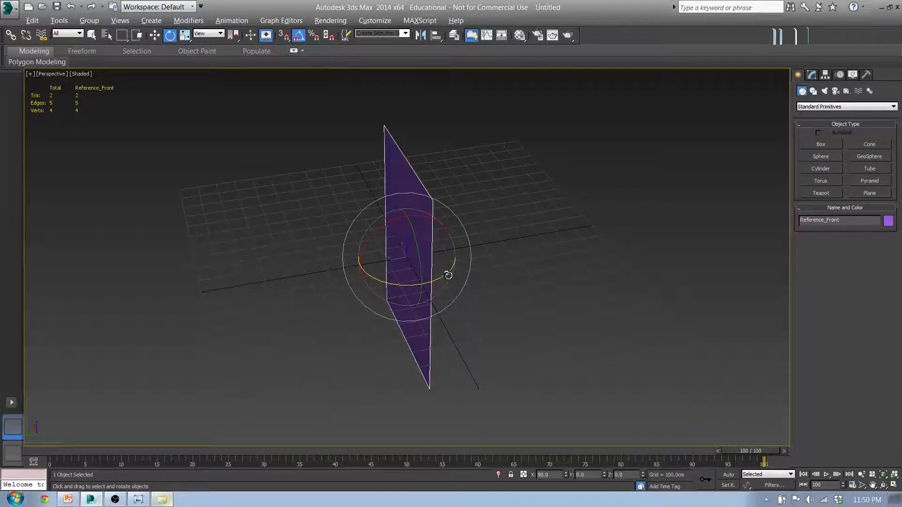
- Rotate-clone the Reference_Front plane 90 degrees around the vertical axis as a copy named Reference_Left
{"action": "left_click_drag", "start_coordinate": [448, 275], "coordinate": [397, 281], "text": "shift"}
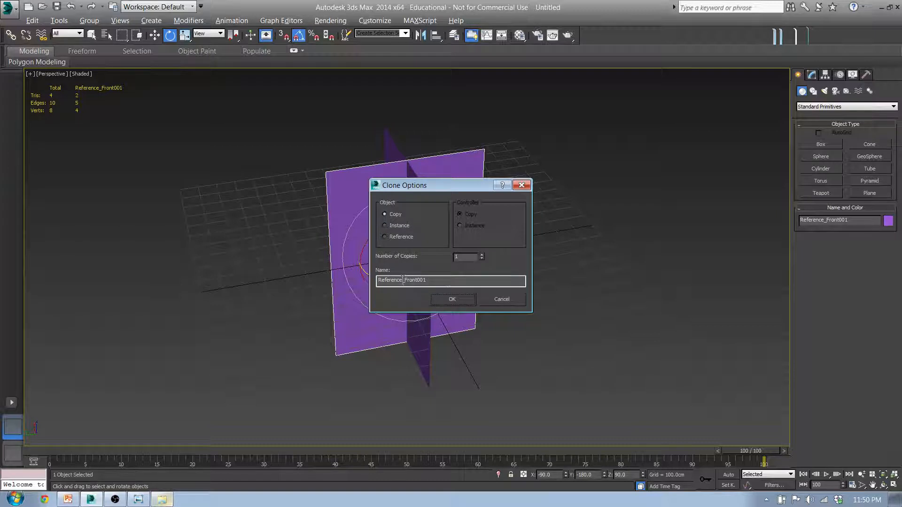
{"action": "left_click_drag", "start_coordinate": [405, 280], "coordinate": [510, 282]}
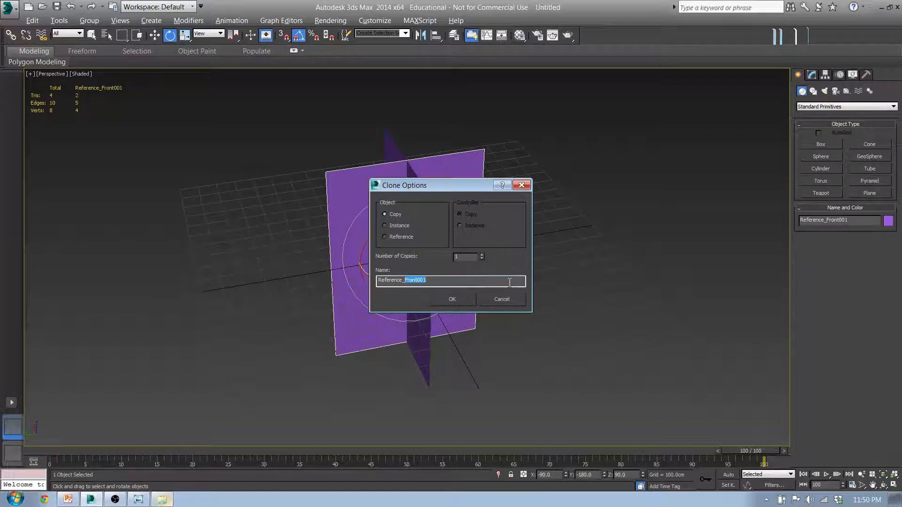
{"action": "type", "text": "Left"}
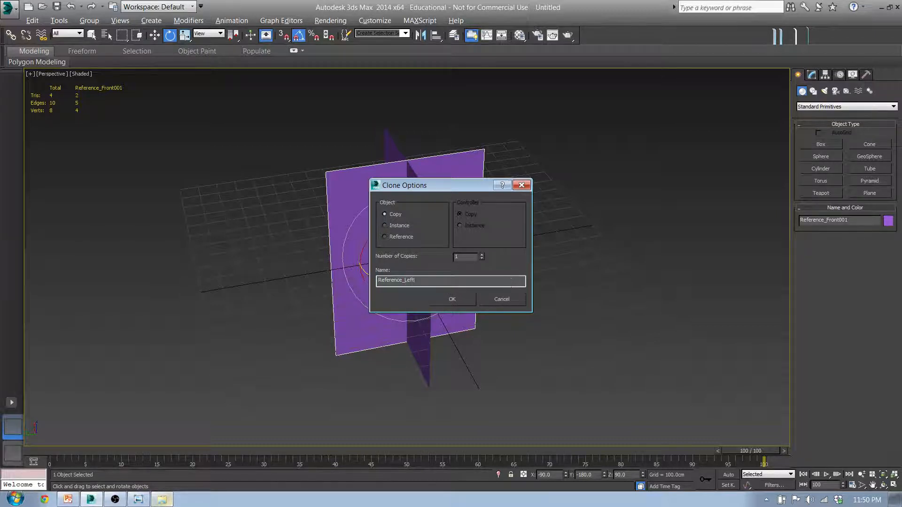
{"action": "left_click", "coordinate": [472, 301]}
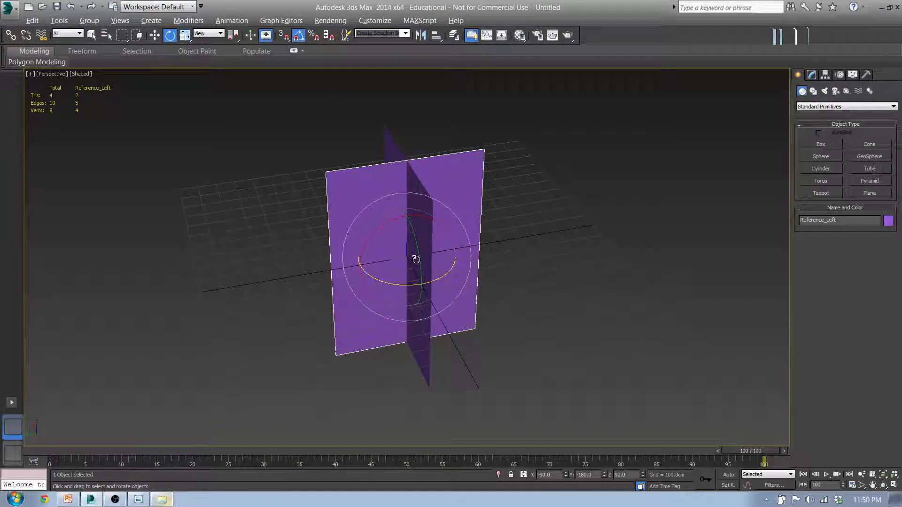
- Rotate-clone the Reference_Left plane 90 degrees to lie horizontally, as a copy named Reference_Top
{"action": "left_click_drag", "start_coordinate": [415, 256], "coordinate": [409, 220], "text": "shift"}
{"action": "left_click_drag", "start_coordinate": [404, 281], "coordinate": [423, 280]}
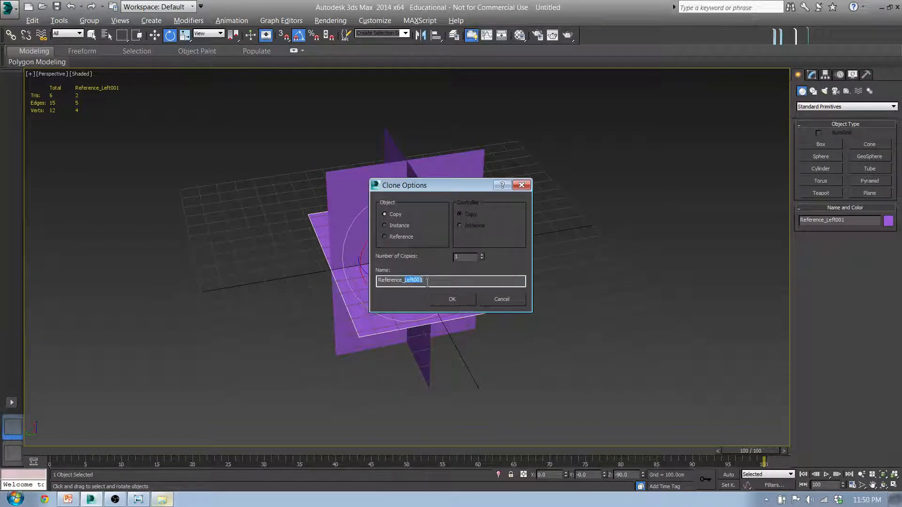
{"action": "type", "text": "Top"}
{"action": "key", "text": "Return"}
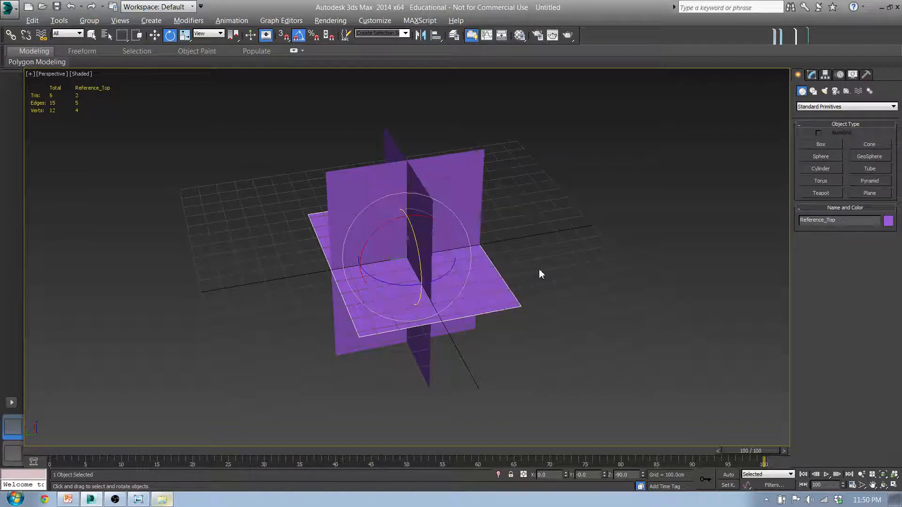
- Examine the arrangement of the three crossed reference planes in the Top, Front and Perspective views
{"action": "key", "text": "t"}
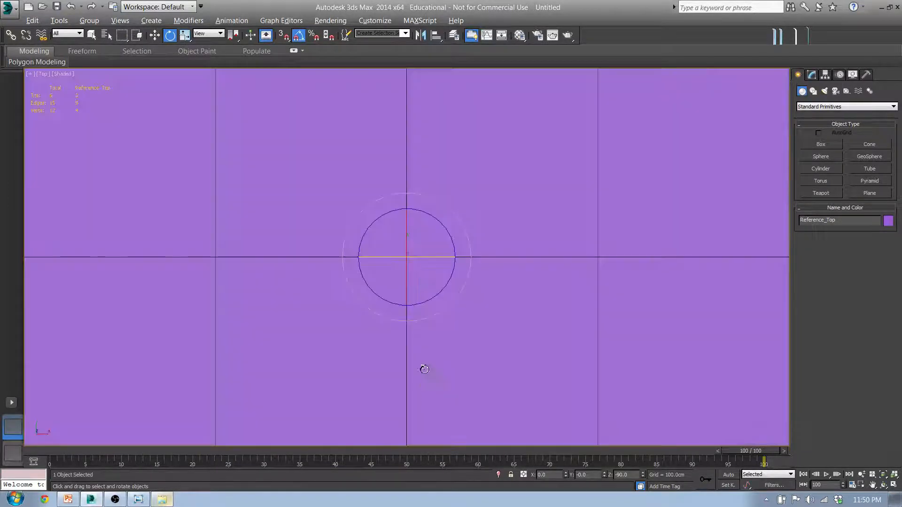
{"action": "scroll", "coordinate": [422, 288], "scroll_direction": "down", "scroll_amount": 6}
{"action": "scroll", "coordinate": [412, 251], "scroll_direction": "up", "scroll_amount": 3}
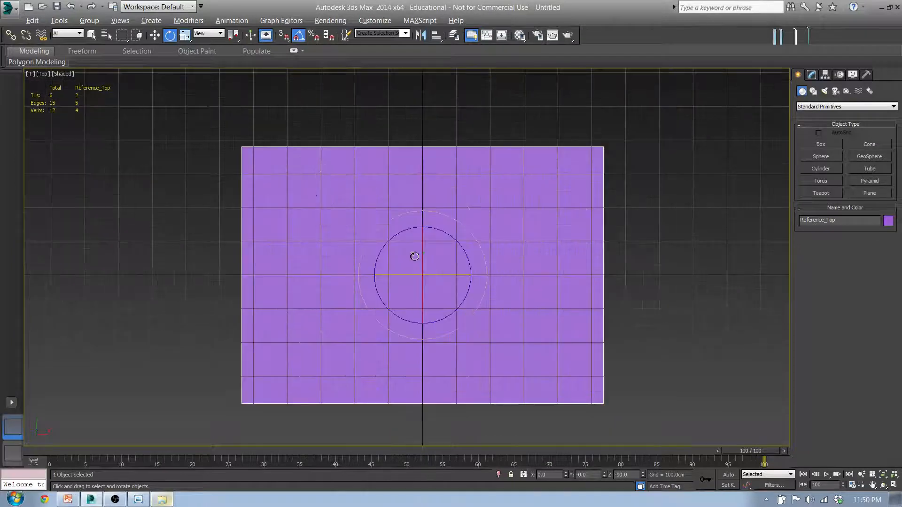
{"action": "scroll", "coordinate": [412, 256], "scroll_direction": "down", "scroll_amount": 3}
{"action": "scroll", "coordinate": [414, 256], "scroll_direction": "up", "scroll_amount": 2}
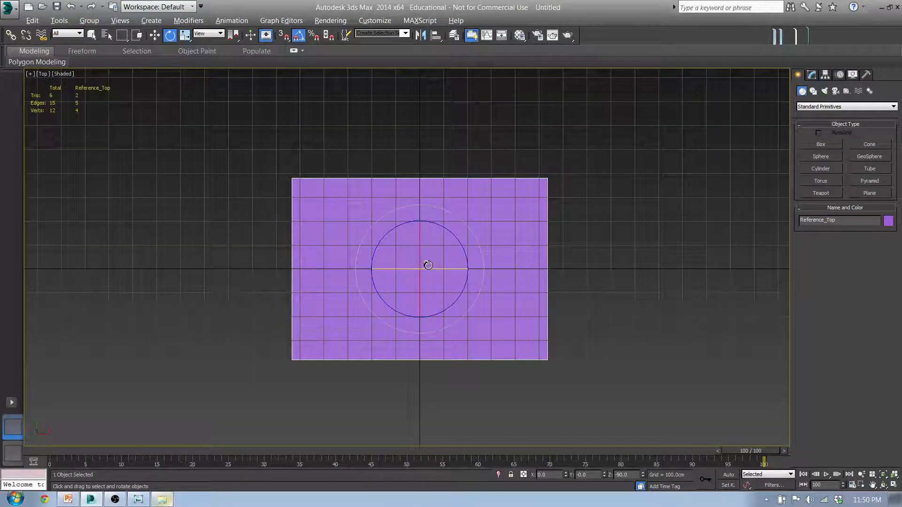
{"action": "middle_click_drag", "start_coordinate": [416, 319], "coordinate": [424, 304]}
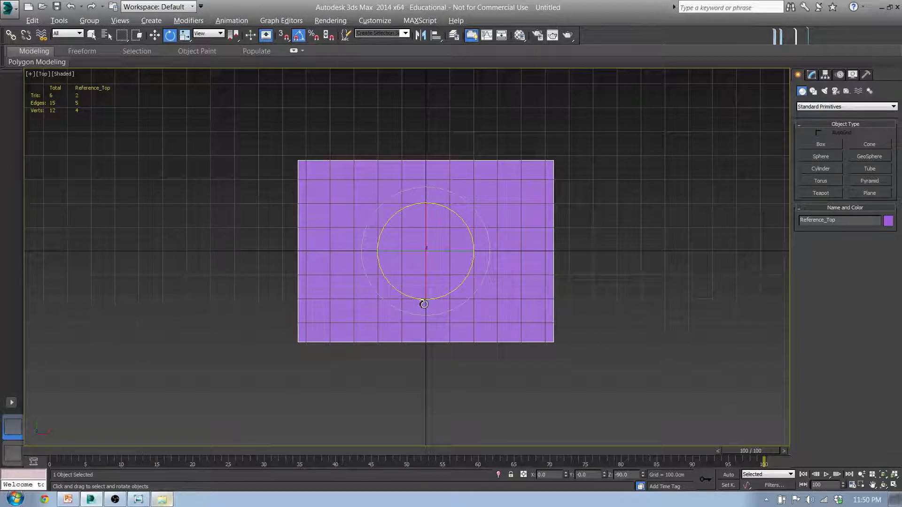
{"action": "key", "text": "f"}
{"action": "key", "text": "p"}
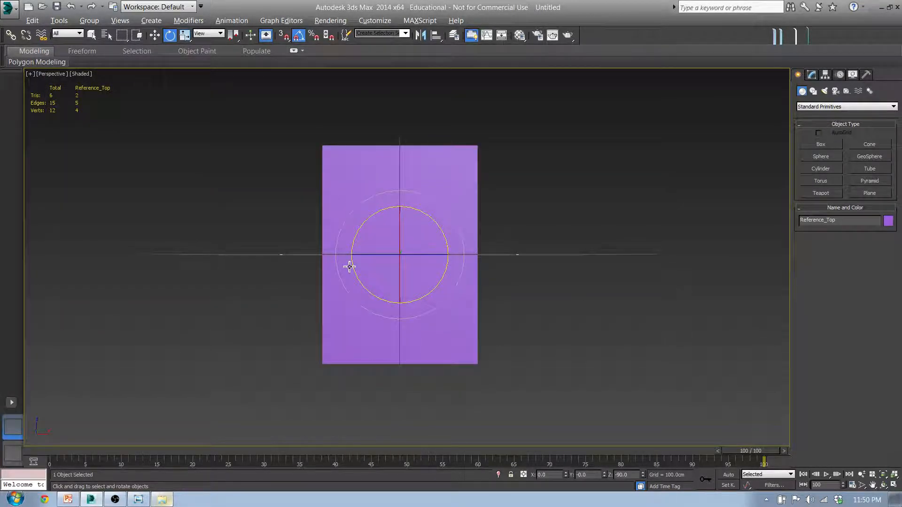
{"action": "middle_click_drag", "start_coordinate": [349, 267], "coordinate": [376, 294], "text": "alt"}
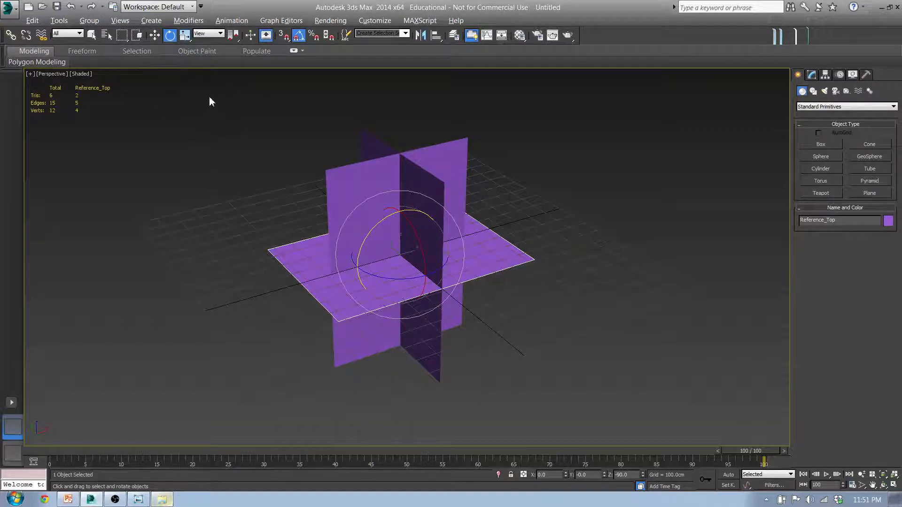
- Switch to the selection tool and select all three reference planes with one selection region
{"action": "key", "text": "q"}
{"action": "left_click_drag", "start_coordinate": [473, 308], "coordinate": [568, 397]}
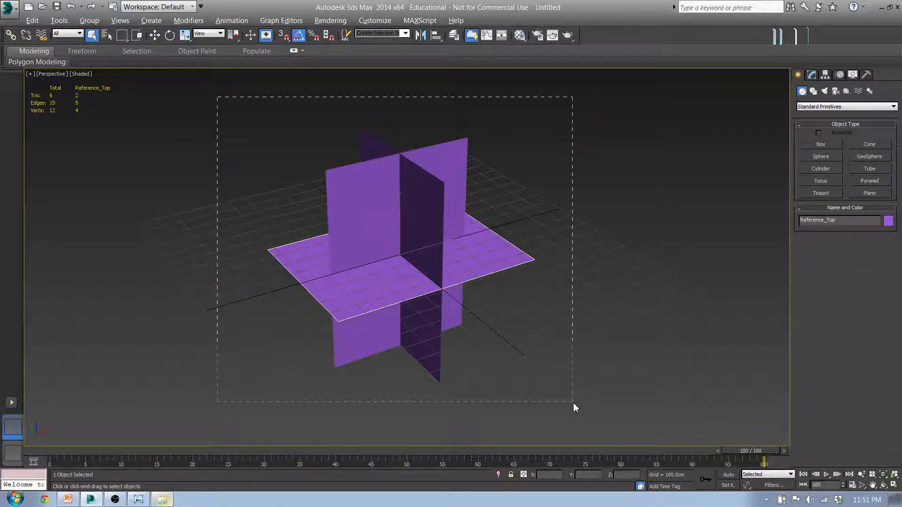
{"action": "left_click_drag", "start_coordinate": [573, 403], "coordinate": [573, 402]}
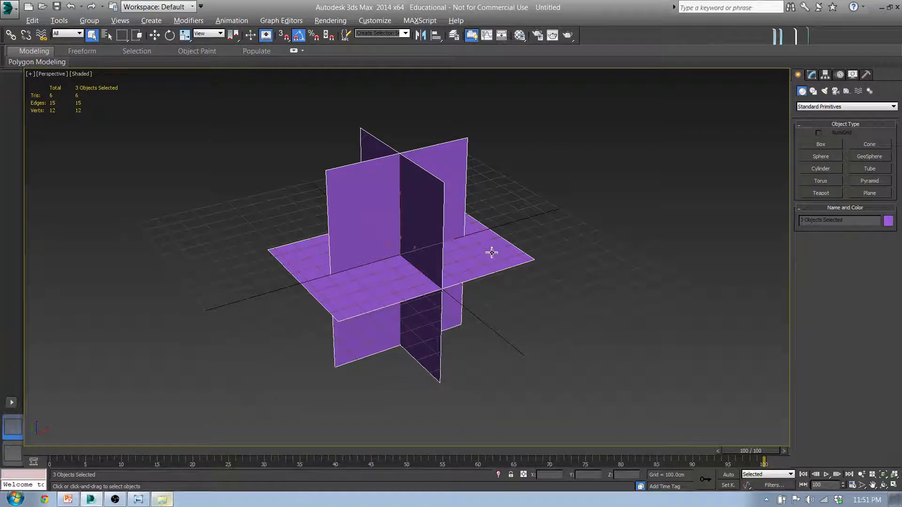
- Toggle the viewport statistics display off and on repeatedly, leaving it shown
{"action": "key", "text": "7"}
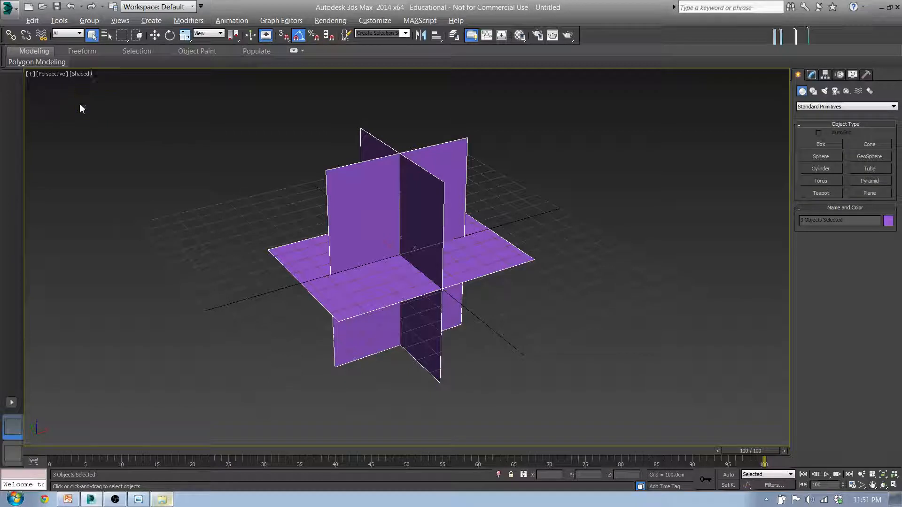
{"action": "key", "text": "7"}
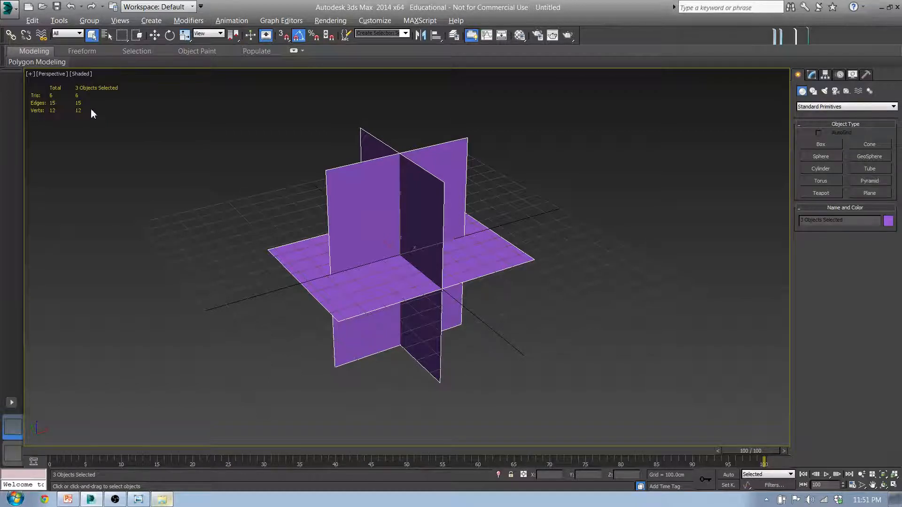
{"action": "key", "text": "7"}
{"action": "key", "text": "7"}
{"action": "key", "text": "7"}
{"action": "key", "text": "7"}
{"action": "key", "text": "7"}
{"action": "key", "text": "7"}
{"action": "key", "text": "7"}
{"action": "key", "text": "7"}
{"action": "key", "text": "7"}
{"action": "key", "text": "7"}
{"action": "key", "text": "7"}
{"action": "key", "text": "7"}
- Review the Statistics settings in Viewport Configuration and accept them with Total + Selection chosen
{"action": "left_click", "coordinate": [30, 74]}
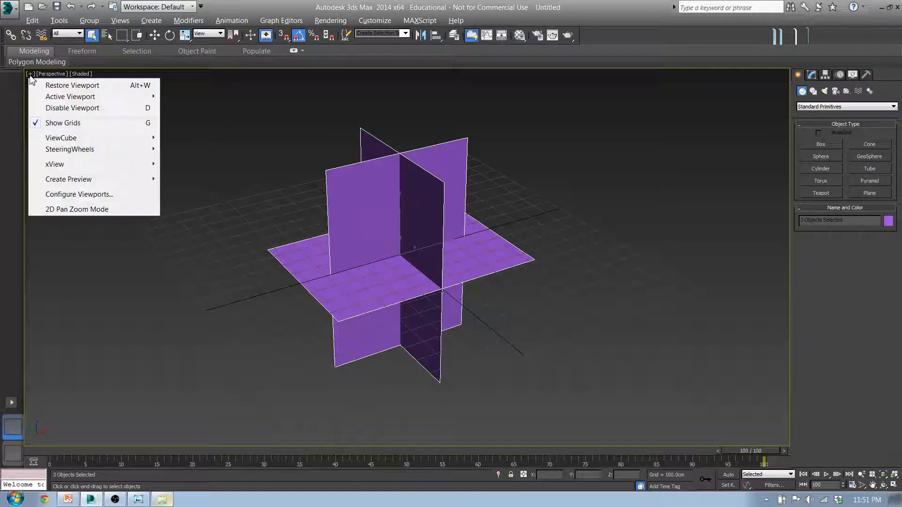
{"action": "left_click", "coordinate": [63, 194]}
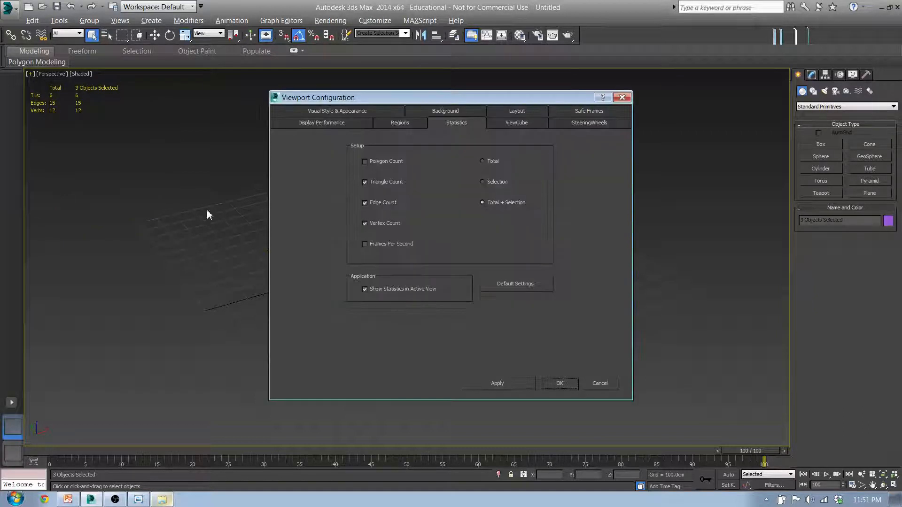
{"action": "left_click", "coordinate": [437, 112]}
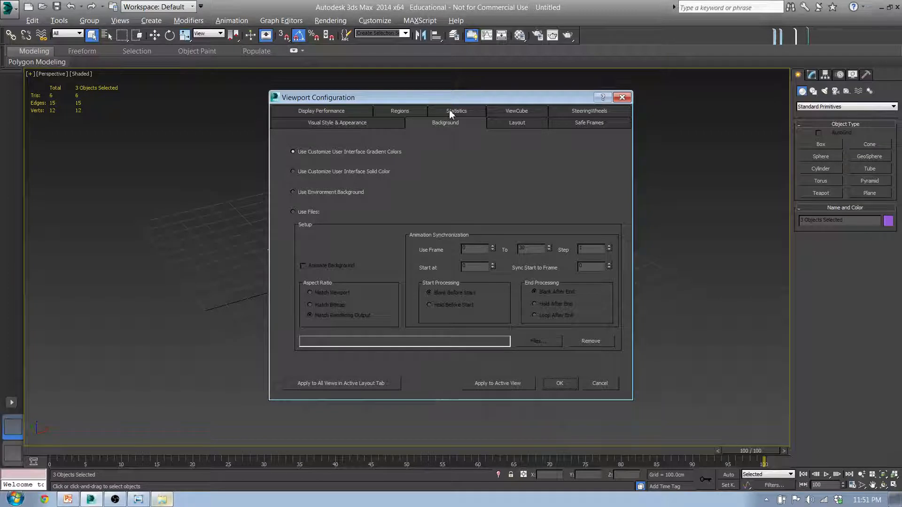
{"action": "left_click", "coordinate": [458, 112]}
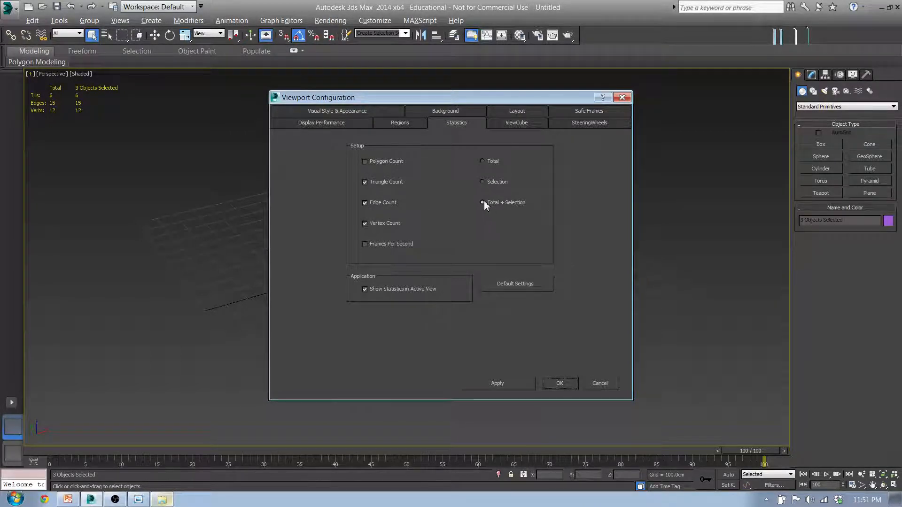
{"action": "left_click", "coordinate": [560, 383]}
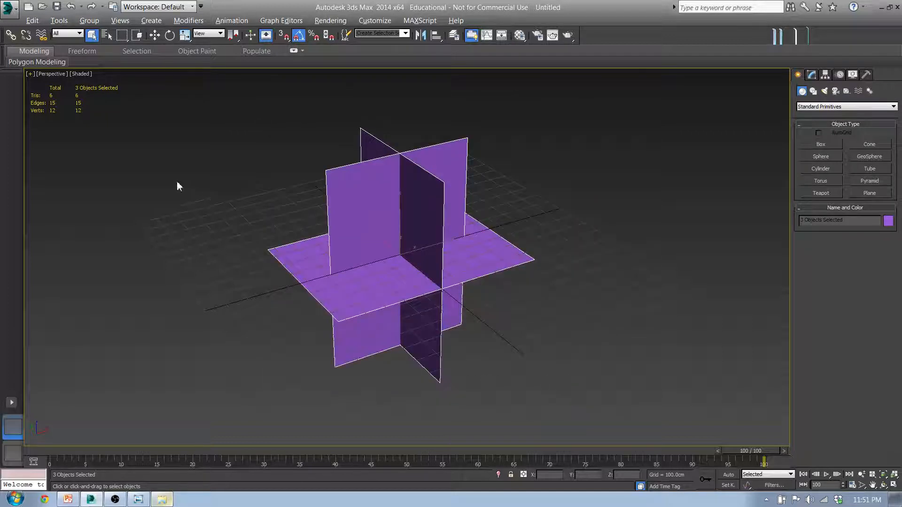
- Reselect all three reference planes and disable Show Frozen in Gray in their object properties
{"action": "left_click_drag", "start_coordinate": [296, 124], "coordinate": [572, 383]}
{"action": "left_click_drag", "start_coordinate": [264, 128], "coordinate": [507, 363]}
{"action": "left_click_drag", "start_coordinate": [559, 247], "coordinate": [459, 198]}
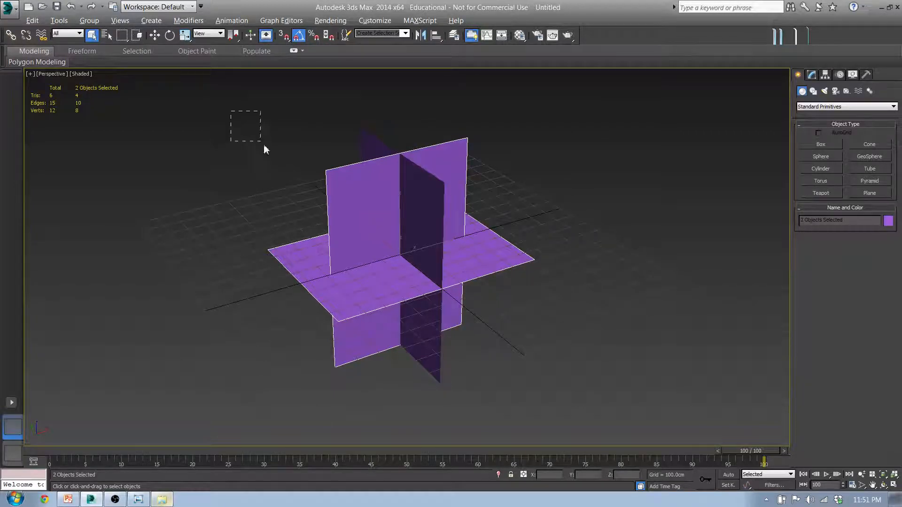
{"action": "left_click_drag", "start_coordinate": [263, 145], "coordinate": [610, 391]}
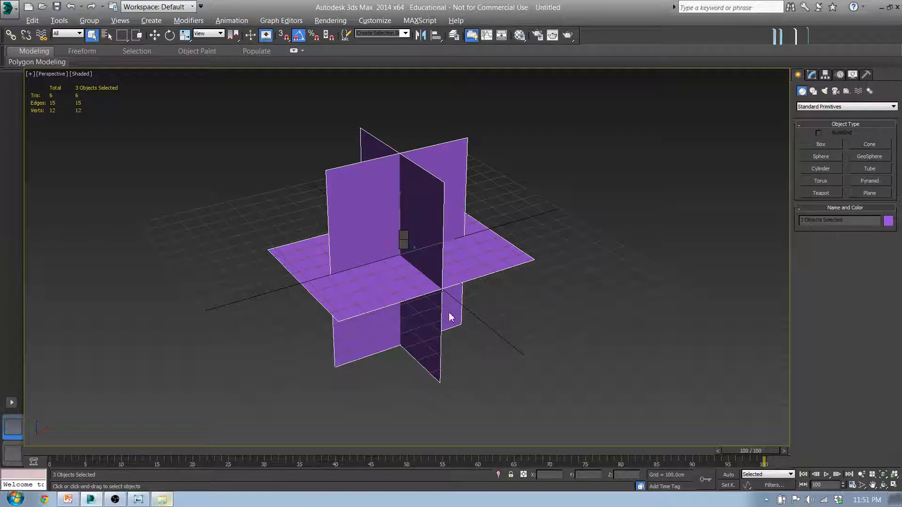
{"action": "key", "text": "alt+Return"}
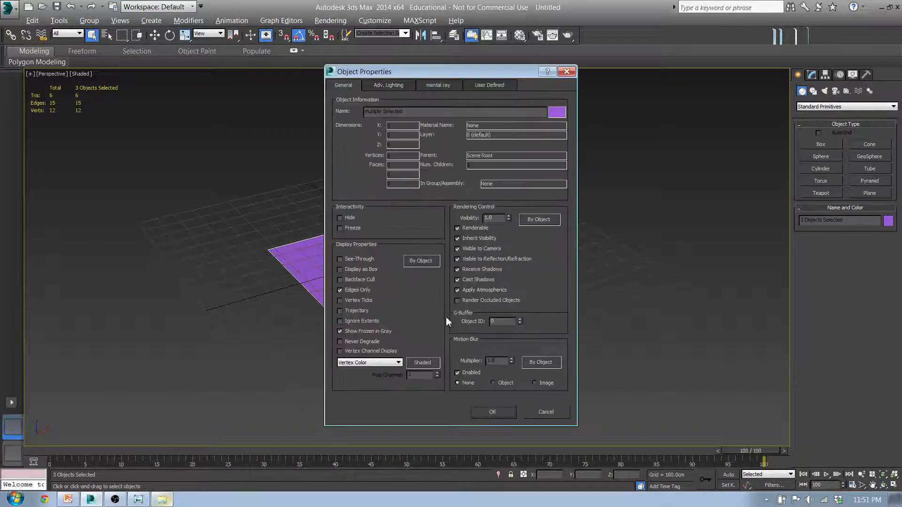
{"action": "left_click", "coordinate": [339, 331]}
{"action": "left_click", "coordinate": [497, 411]}
- Activate the Move tool, select only the Reference_Front plane and switch to the Front view
{"action": "middle_click_drag", "start_coordinate": [414, 286], "coordinate": [489, 262]}
{"action": "key", "text": "w"}
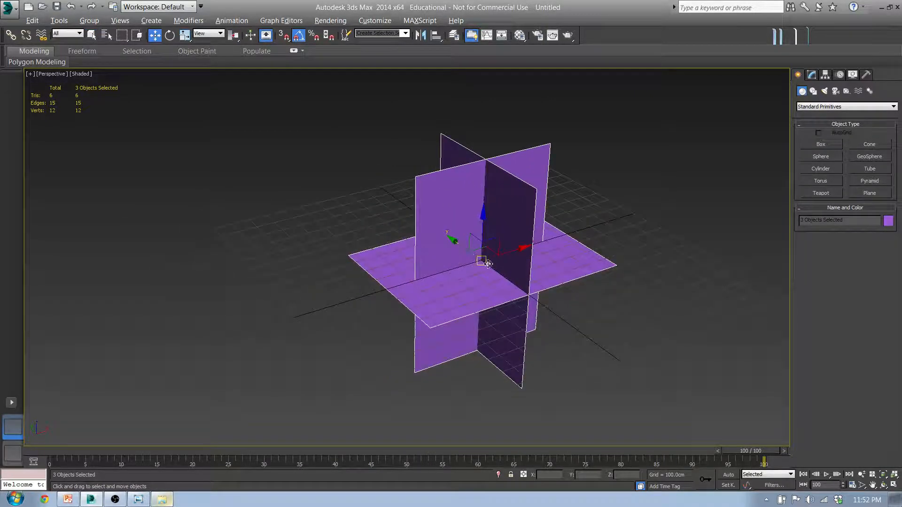
{"action": "left_click", "coordinate": [429, 203]}
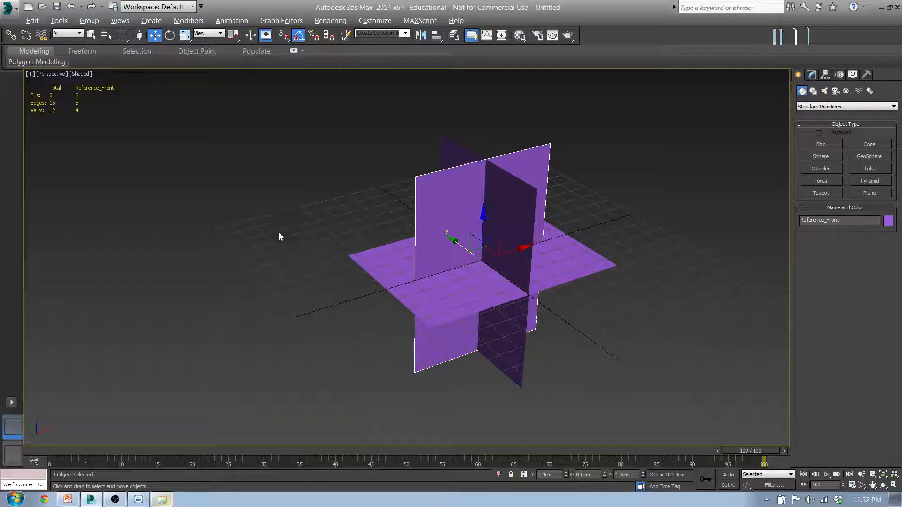
{"action": "key", "text": "f"}
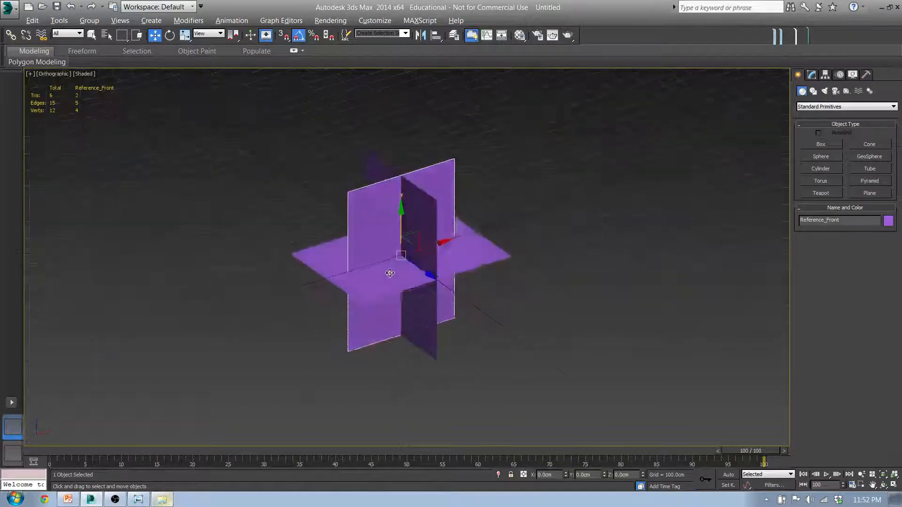
- Move the Reference_Front plane back along the Y axis and set its Y position to 5000 cm
{"action": "middle_click_drag", "start_coordinate": [357, 242], "coordinate": [390, 275], "text": "alt"}
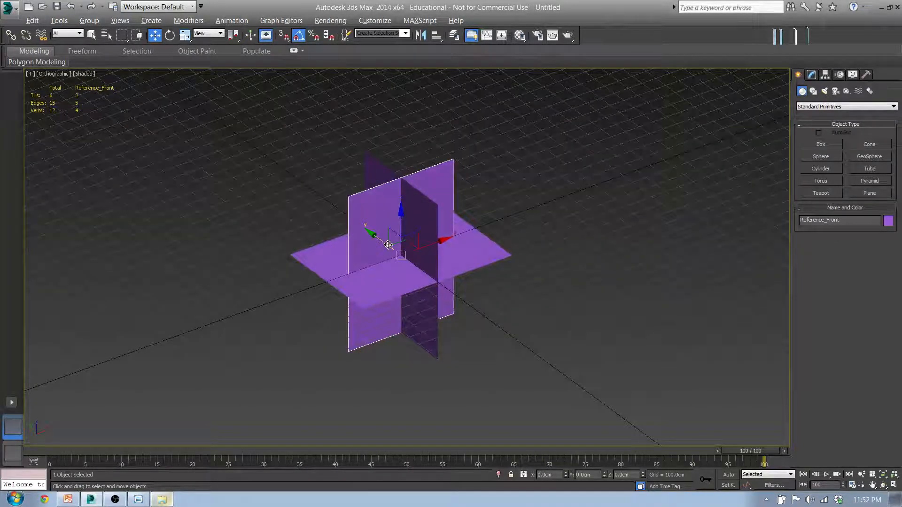
{"action": "left_click_drag", "start_coordinate": [383, 241], "coordinate": [279, 146]}
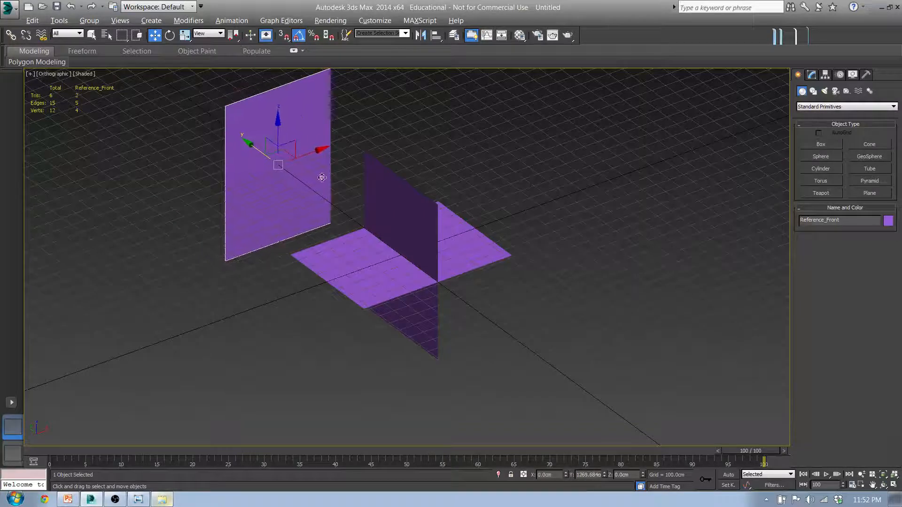
{"action": "double_click", "coordinate": [587, 475]}
{"action": "type", "text": "5000"}
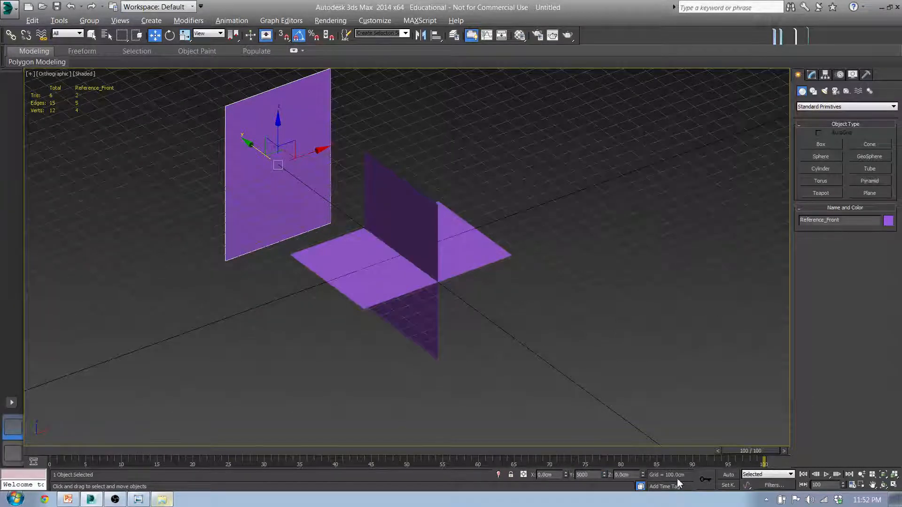
{"action": "key", "text": "Return"}
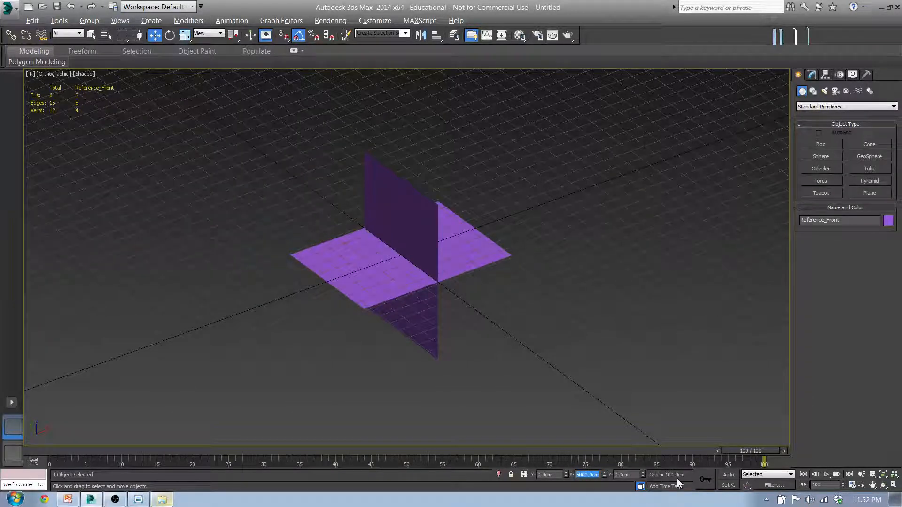
- Select the Reference_Left plane and set its X position to 5000 cm
{"action": "left_click", "coordinate": [424, 235]}
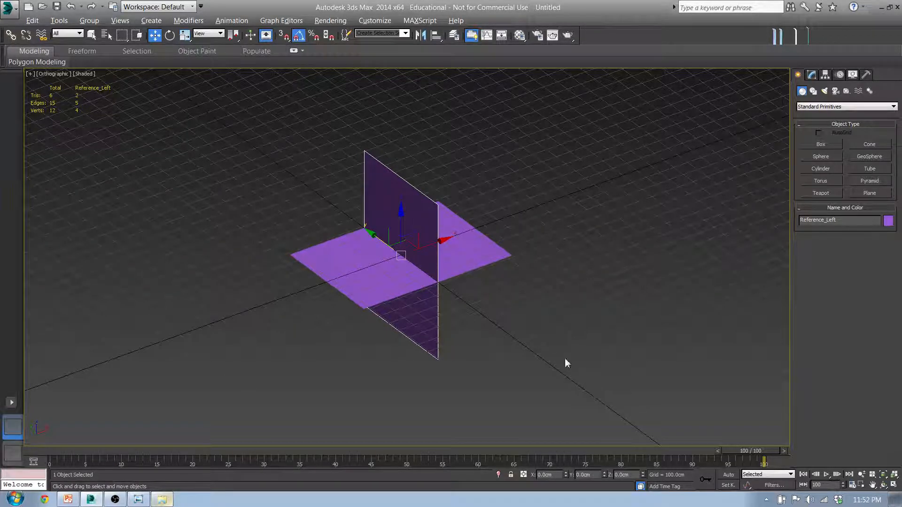
{"action": "left_click", "coordinate": [547, 475]}
{"action": "type", "text": "5000"}
{"action": "key", "text": "Return"}
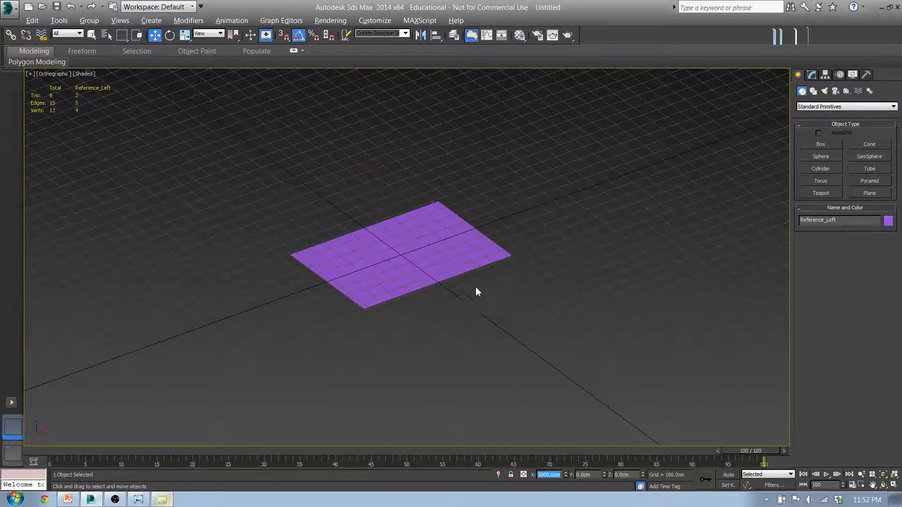
- Select the Reference_Top plane, move it down below the grid and set its Z position to -5000 cm
{"action": "middle_click_drag", "start_coordinate": [475, 287], "coordinate": [368, 313]}
{"action": "scroll", "coordinate": [368, 314], "scroll_direction": "down", "scroll_amount": 6}
{"action": "scroll", "coordinate": [371, 279], "scroll_direction": "up", "scroll_amount": 2}
{"action": "middle_click_drag", "start_coordinate": [371, 279], "coordinate": [427, 167]}
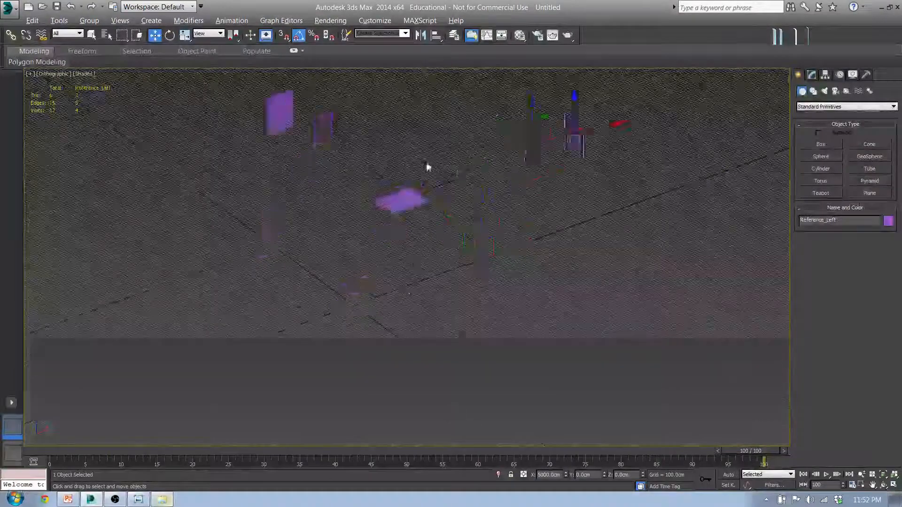
{"action": "scroll", "coordinate": [425, 164], "scroll_direction": "up", "scroll_amount": 4}
{"action": "left_click_drag", "start_coordinate": [286, 172], "coordinate": [463, 308]}
{"action": "middle_click_drag", "start_coordinate": [410, 278], "coordinate": [437, 282], "text": "alt"}
{"action": "left_click_drag", "start_coordinate": [427, 192], "coordinate": [427, 236]}
{"action": "double_click", "coordinate": [618, 475]}
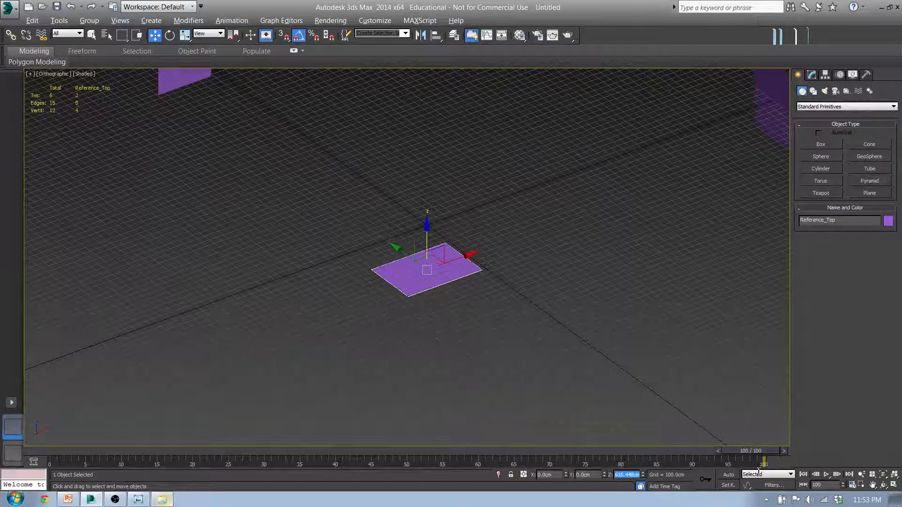
{"action": "type", "text": "500"}
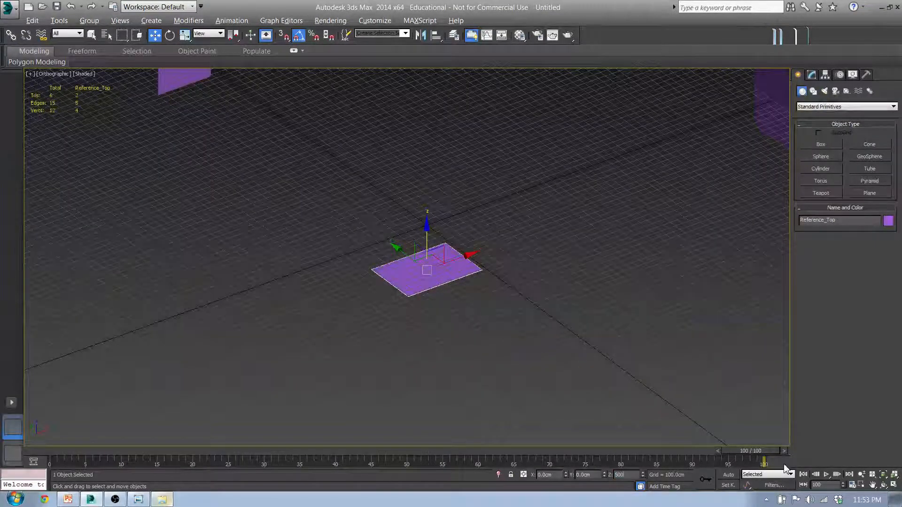
{"action": "type", "text": "0"}
{"action": "key", "text": "Return"}
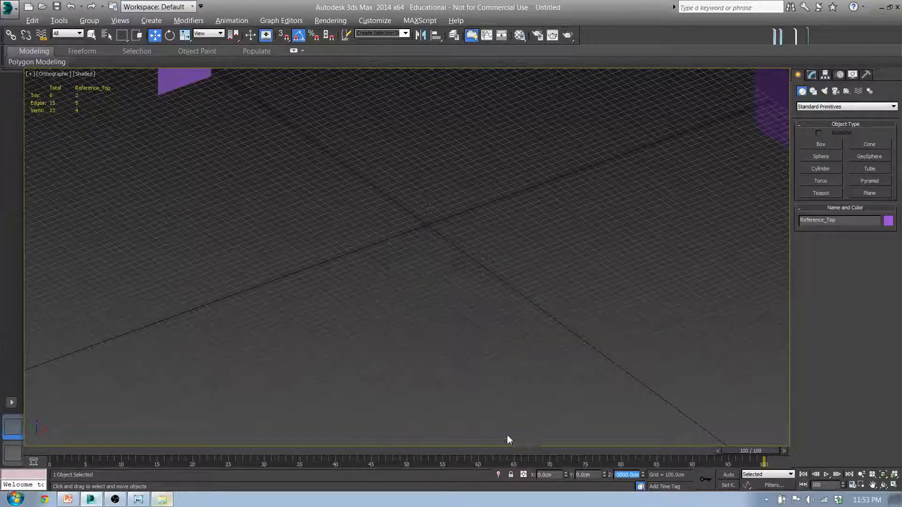
- Switch to the Front view and toggle the grid off and on repeatedly, leaving it shown
{"action": "middle_click_drag", "start_coordinate": [469, 322], "coordinate": [454, 348]}
{"action": "key", "text": "f"}
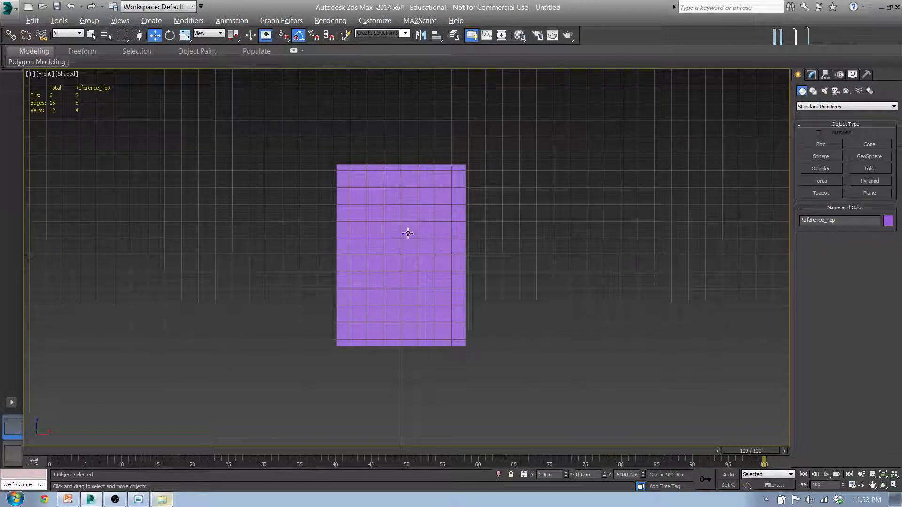
{"action": "key", "text": "g"}
{"action": "key", "text": "g"}
{"action": "key", "text": "g"}
{"action": "key", "text": "g"}
{"action": "key", "text": "g"}
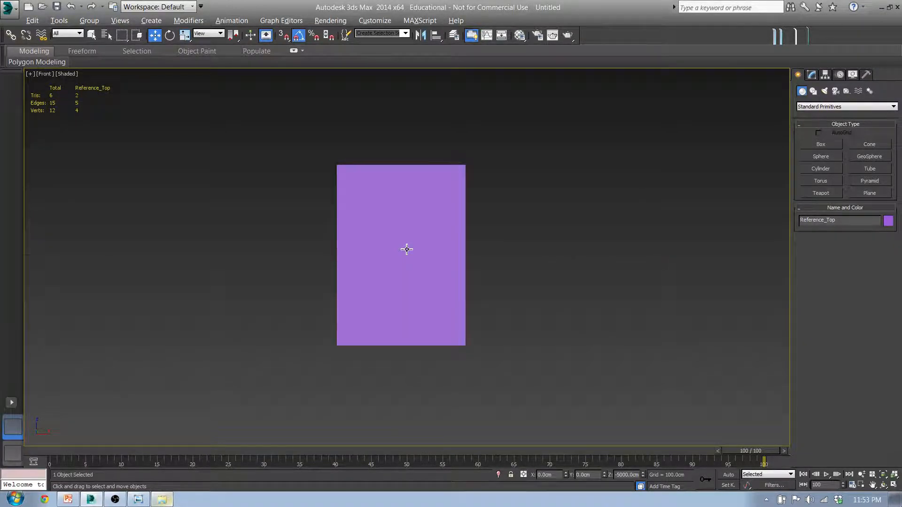
{"action": "key", "text": "g"}
{"action": "key", "text": "g"}
{"action": "key", "text": "g"}
{"action": "middle_click_drag", "start_coordinate": [407, 248], "coordinate": [405, 258]}
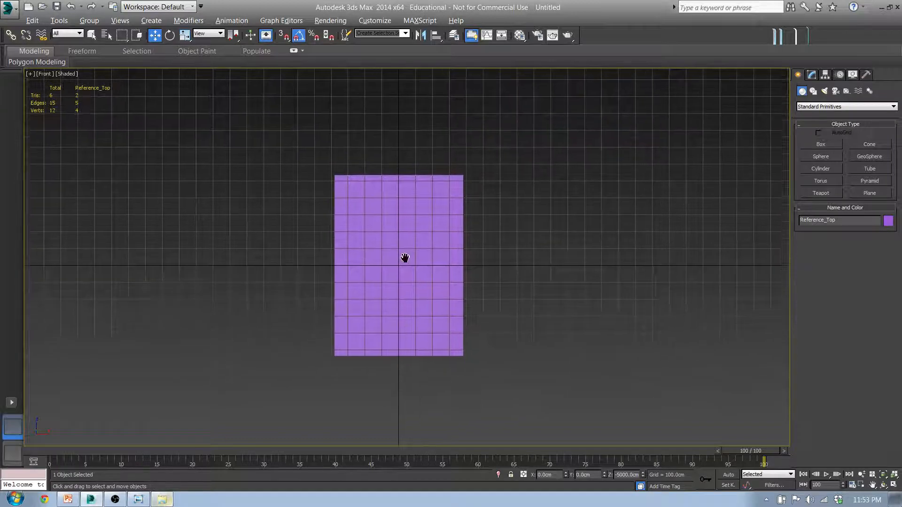
{"action": "key", "text": "g"}
{"action": "key", "text": "g"}
{"action": "key", "text": "g"}
{"action": "key", "text": "g"}
{"action": "key", "text": "g"}
{"action": "key", "text": "g"}
{"action": "key", "text": "g"}
{"action": "key", "text": "g"}
- Switch to the Left view and toggle its grid off and on repeatedly, leaving it shown
{"action": "key", "text": "l"}
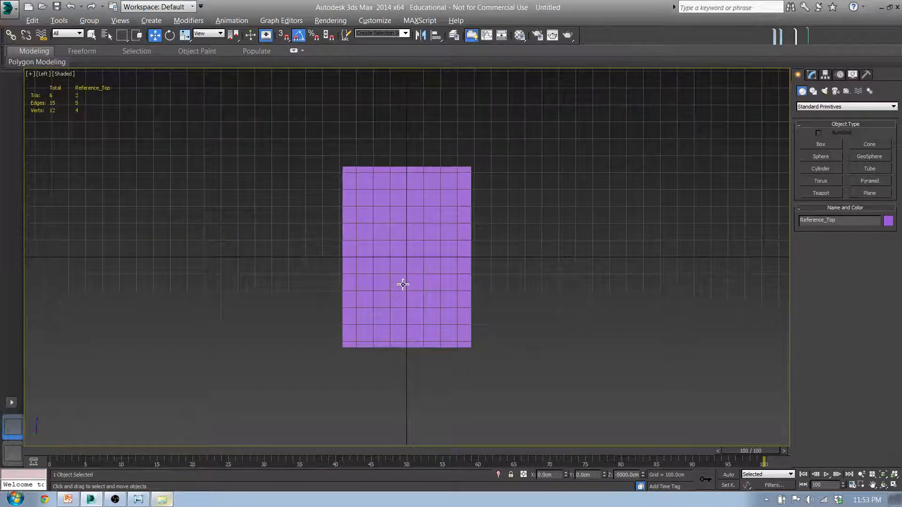
{"action": "key", "text": "g"}
{"action": "key", "text": "g"}
{"action": "key", "text": "g"}
{"action": "key", "text": "g"}
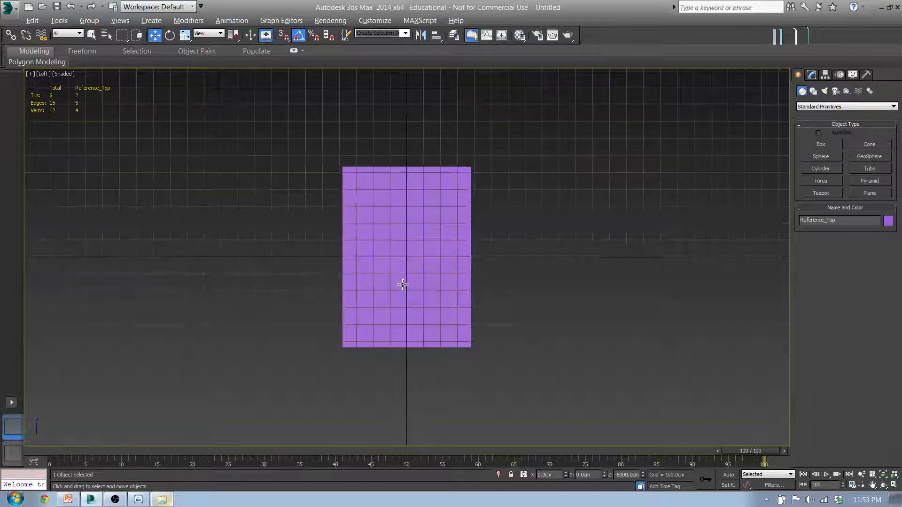
{"action": "key", "text": "g"}
{"action": "key", "text": "g"}
{"action": "key", "text": "g"}
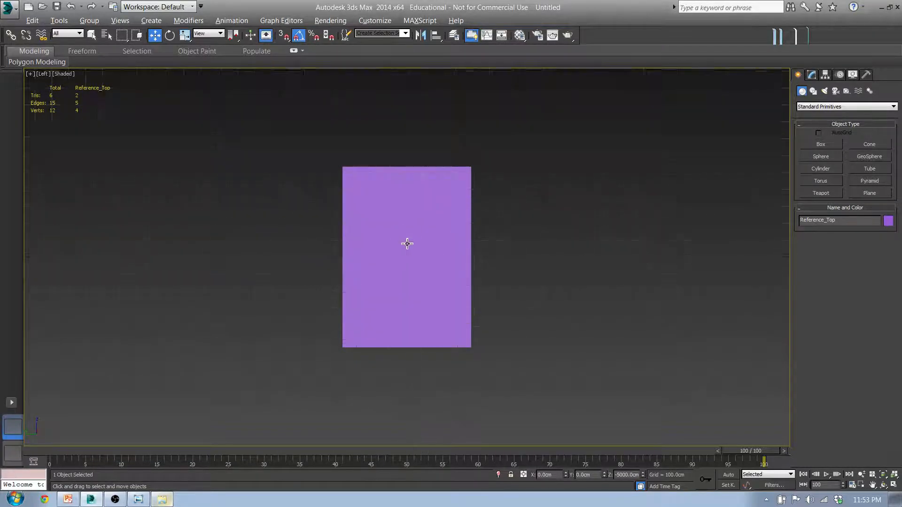
{"action": "key", "text": "g"}
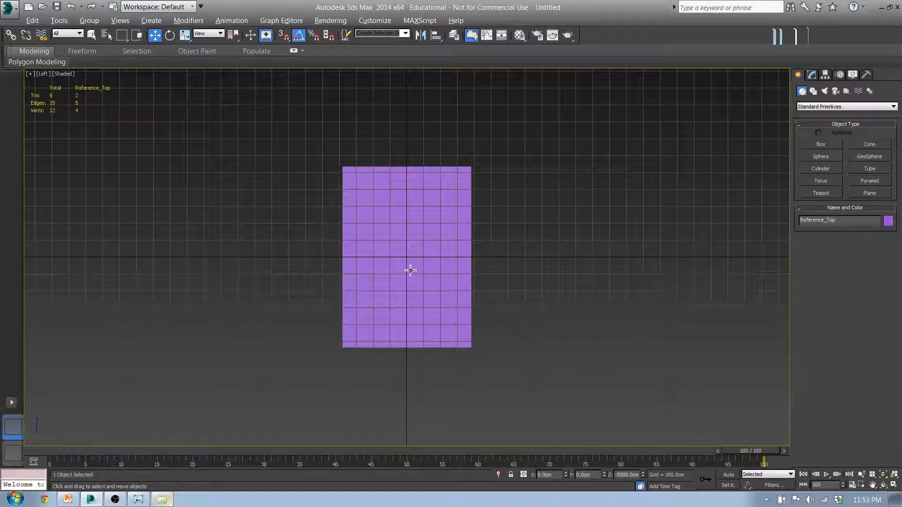
- Switch to the Top view and toggle its grid off and on repeatedly, leaving it shown
{"action": "key", "text": "t"}
{"action": "key", "text": "g"}
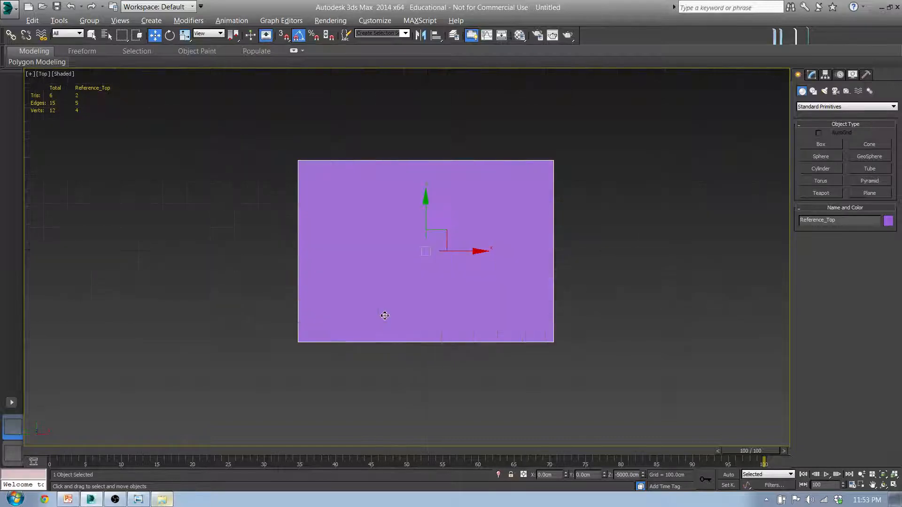
{"action": "key", "text": "g"}
{"action": "key", "text": "g"}
{"action": "key", "text": "g"}
{"action": "key", "text": "g"}
{"action": "key", "text": "g"}
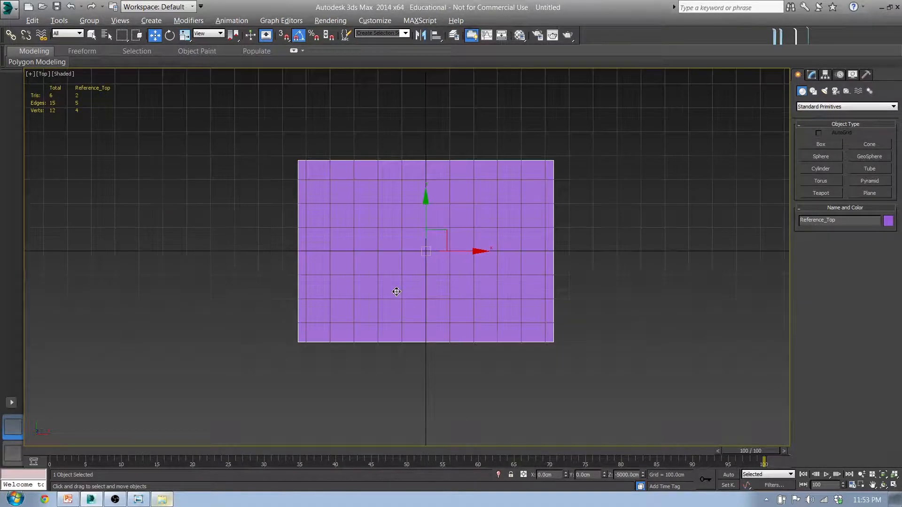
{"action": "middle_click_drag", "start_coordinate": [437, 232], "coordinate": [417, 257]}
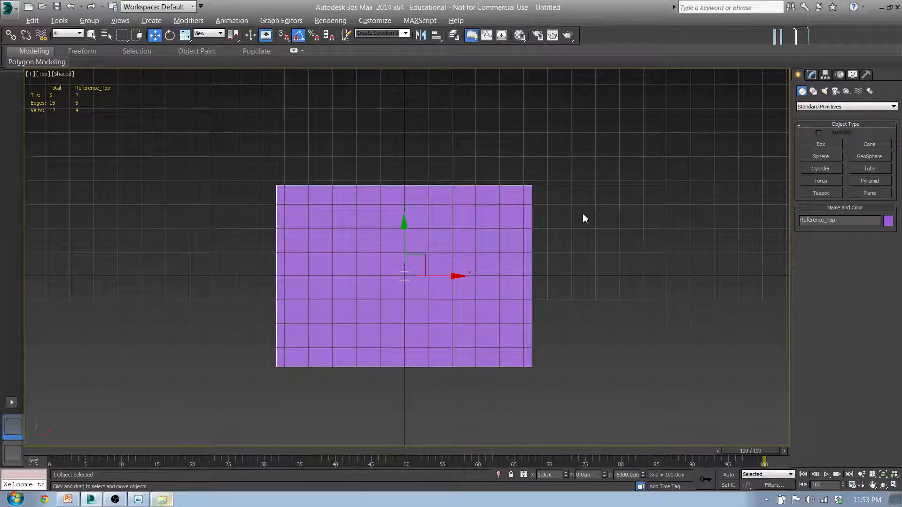
- Open the Material Editor and reset the Reference_Mat and Modeling_Mat sample slots to their default settings
{"action": "left_click", "coordinate": [520, 36]}
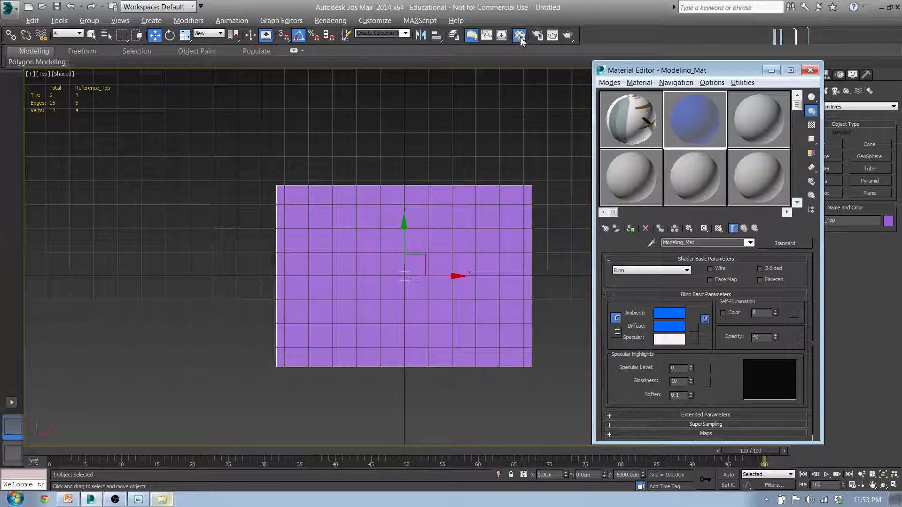
{"action": "left_click", "coordinate": [635, 135]}
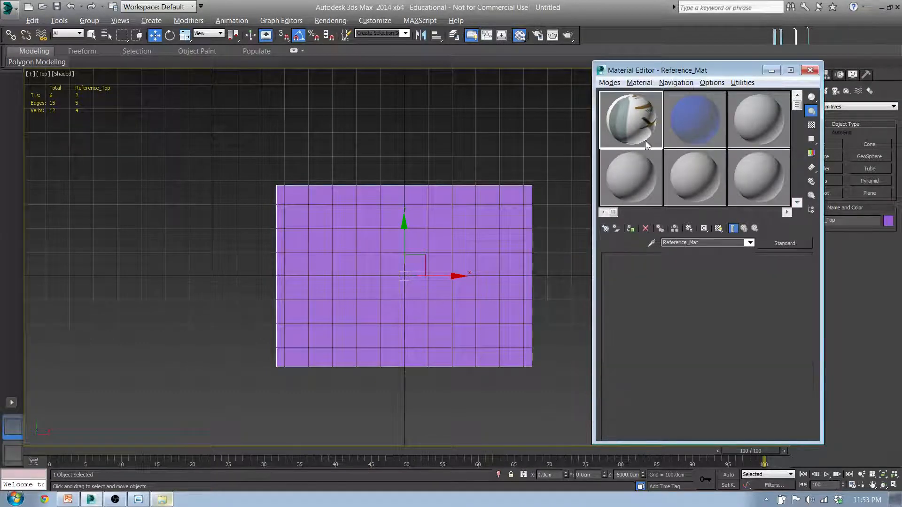
{"action": "left_click", "coordinate": [646, 229]}
{"action": "left_click", "coordinate": [525, 298]}
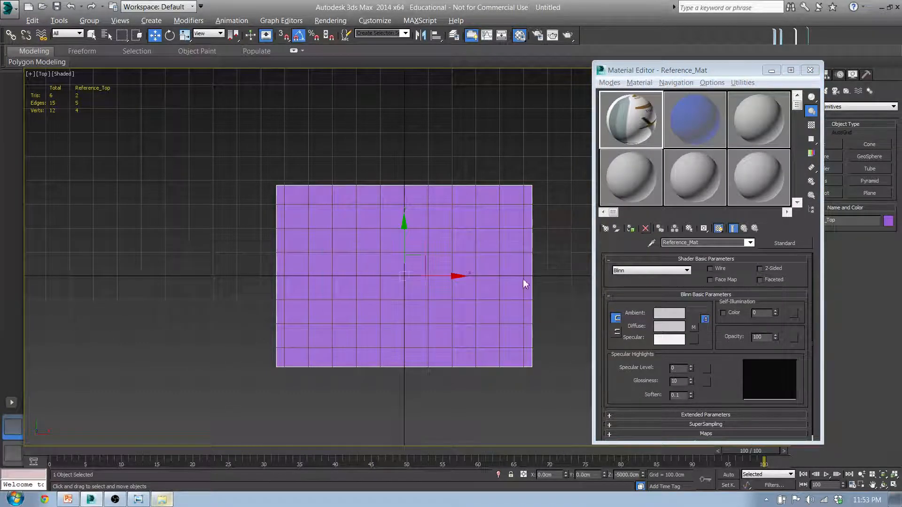
{"action": "left_click", "coordinate": [694, 119]}
{"action": "left_click", "coordinate": [645, 229]}
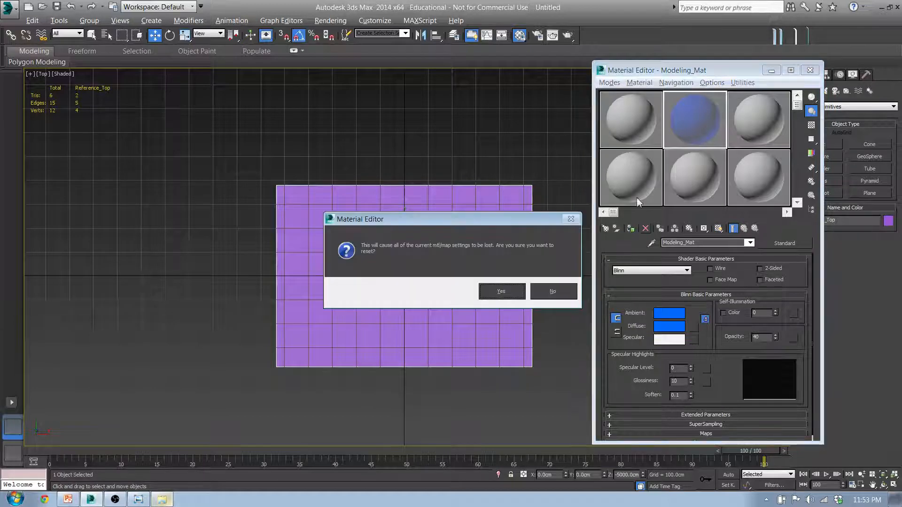
{"action": "left_click", "coordinate": [501, 292]}
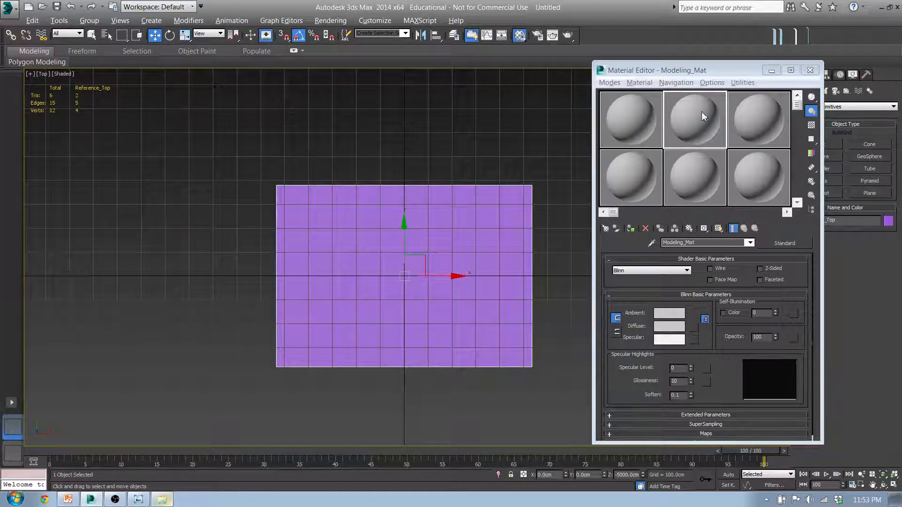
- Rename the second slot's material as dsfasdf and the first slot's material as asdaf
{"action": "left_click_drag", "start_coordinate": [728, 70], "coordinate": [748, 55]}
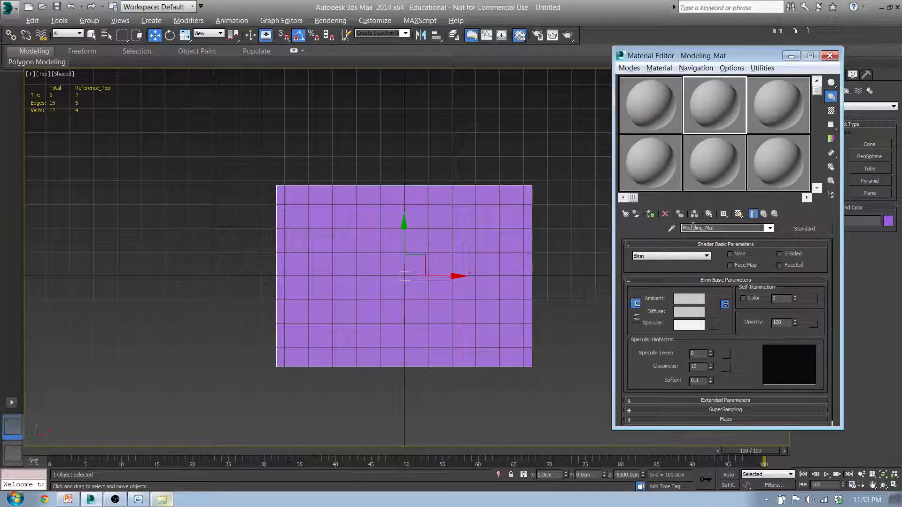
{"action": "left_click_drag", "start_coordinate": [727, 228], "coordinate": [559, 225]}
{"action": "type", "text": "dsfasdf"}
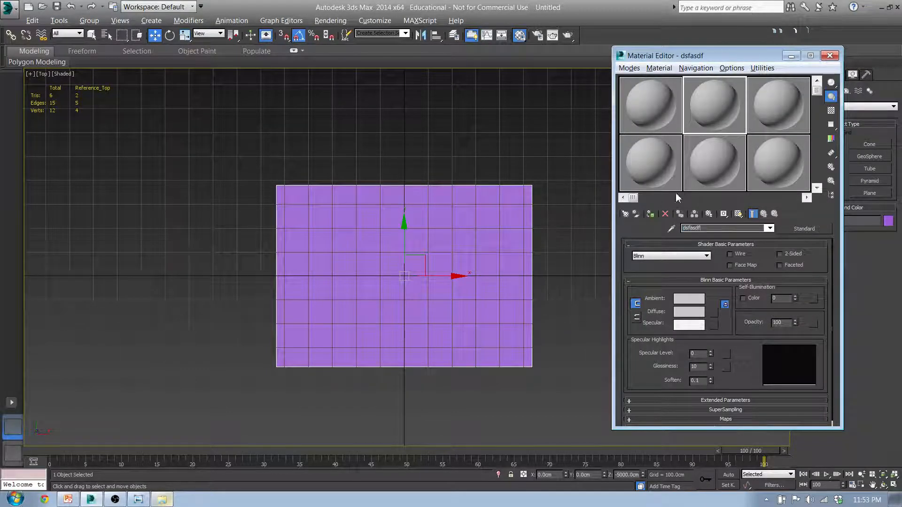
{"action": "left_click", "coordinate": [659, 109]}
{"action": "left_click_drag", "start_coordinate": [729, 228], "coordinate": [627, 225]}
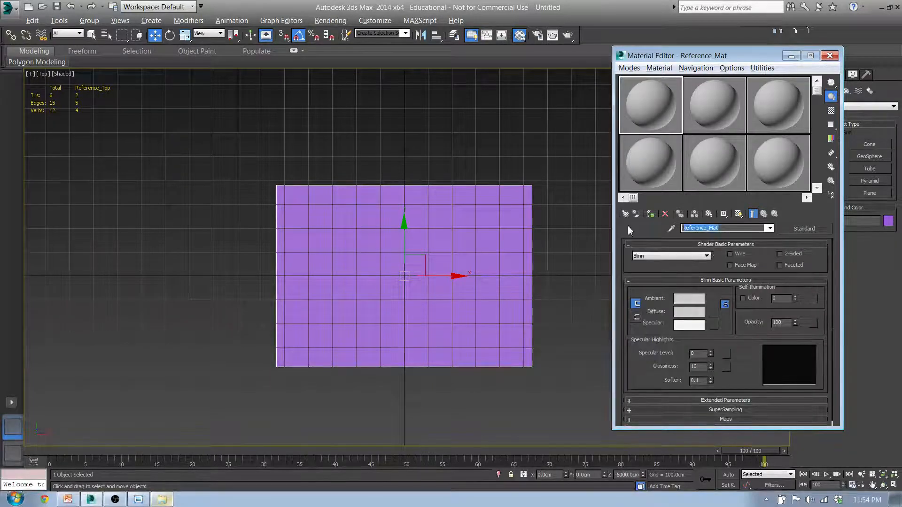
{"action": "type", "text": "asdaf"}
{"action": "left_click", "coordinate": [687, 104]}
{"action": "left_click", "coordinate": [633, 105]}
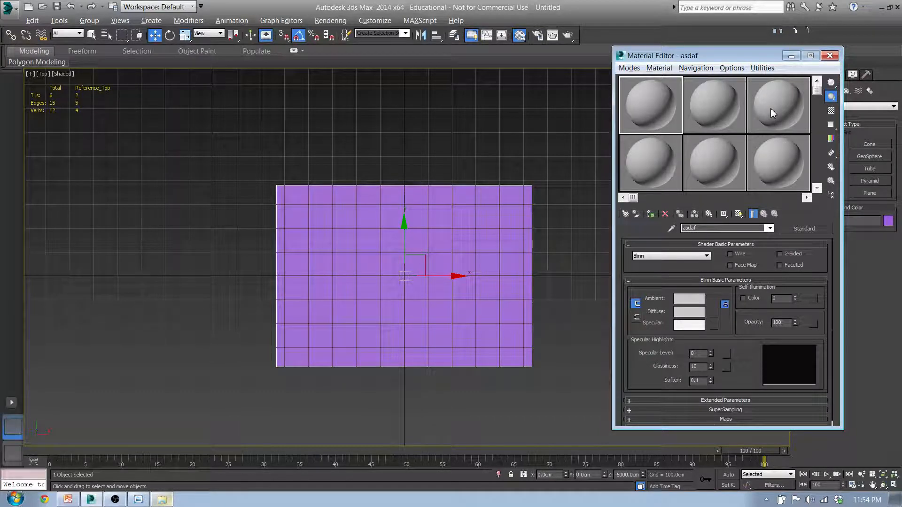
- Bring Weapon.jpg from the Q1W5_Weapon Assets folder in File Explorer into the first material slot as its texture
{"action": "left_click", "coordinate": [782, 112]}
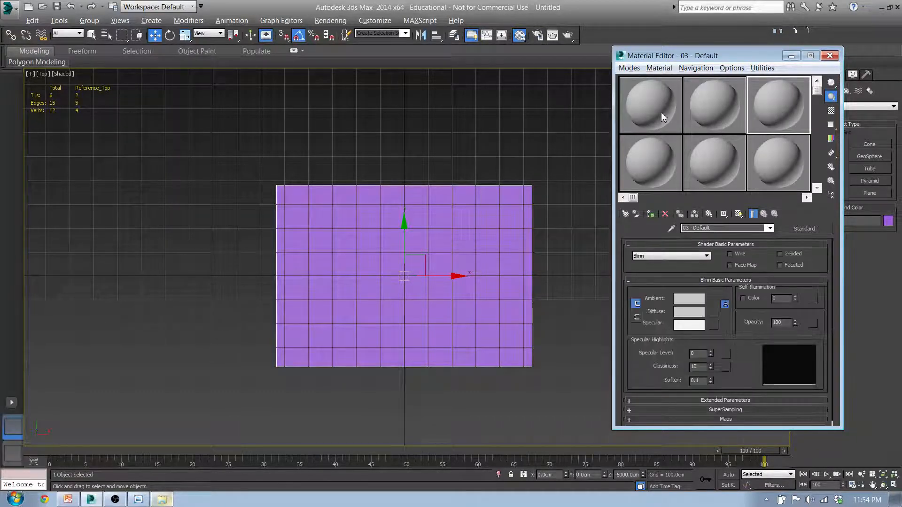
{"action": "left_click", "coordinate": [661, 112]}
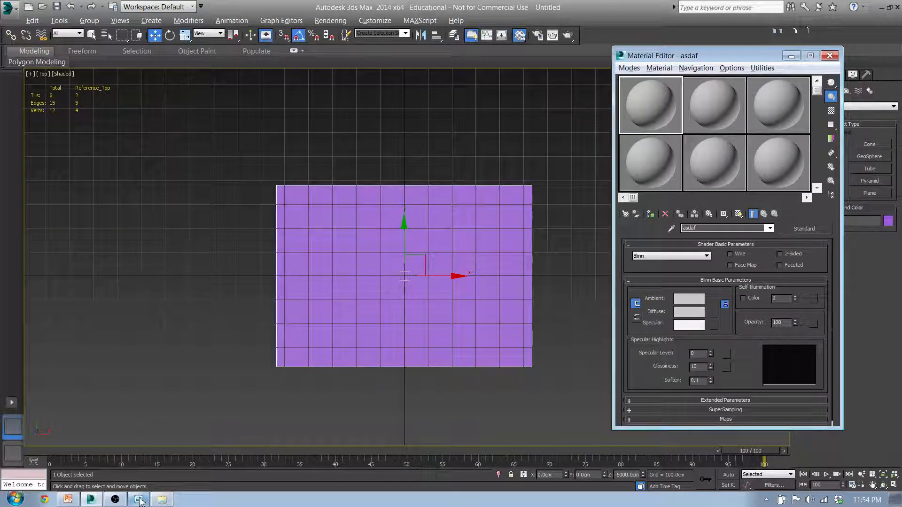
{"action": "left_click", "coordinate": [161, 500]}
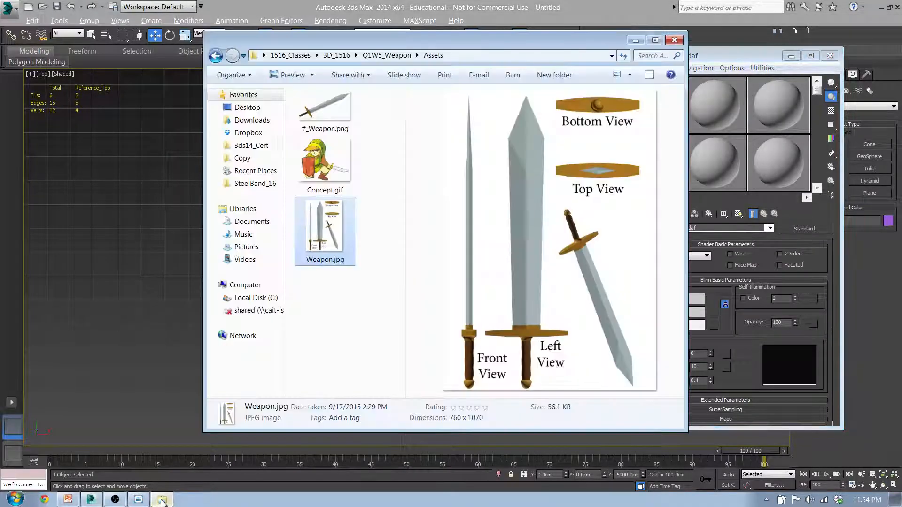
{"action": "left_click_drag", "start_coordinate": [425, 47], "coordinate": [250, 40]}
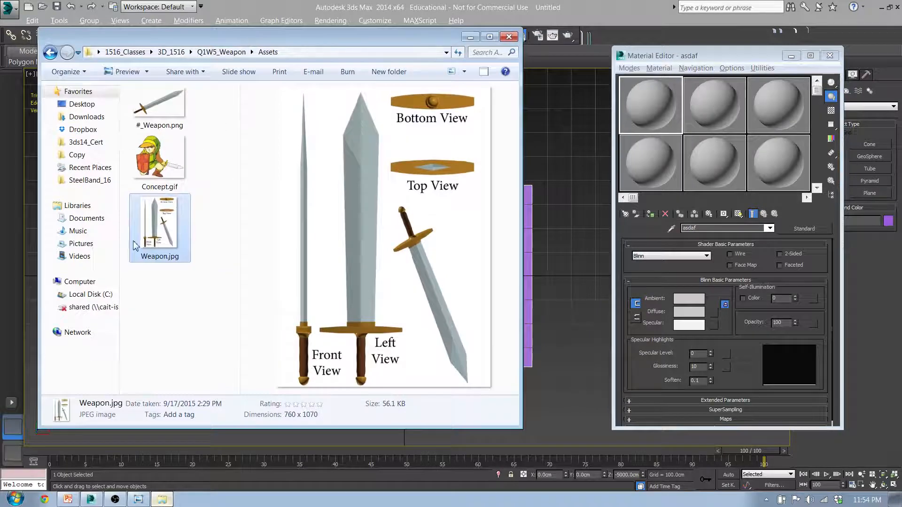
{"action": "left_click", "coordinate": [236, 250]}
{"action": "left_click", "coordinate": [173, 241]}
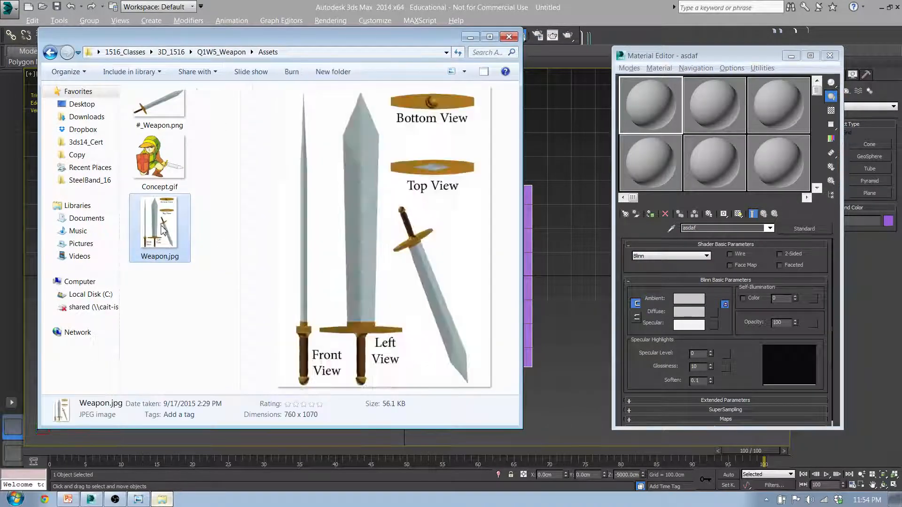
{"action": "left_click_drag", "start_coordinate": [169, 233], "coordinate": [657, 109]}
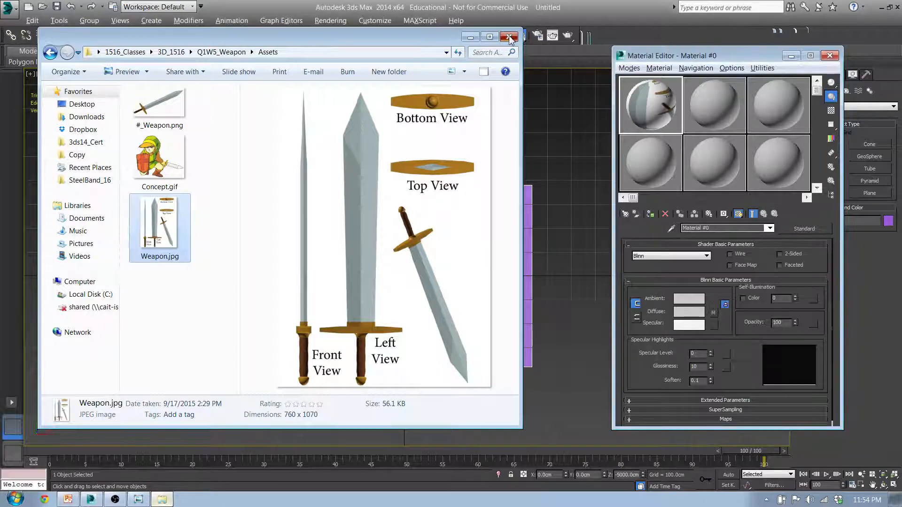
- Close the Assets folder window and rename the textured first slot's material as Reference_Mat
{"action": "left_click", "coordinate": [508, 37]}
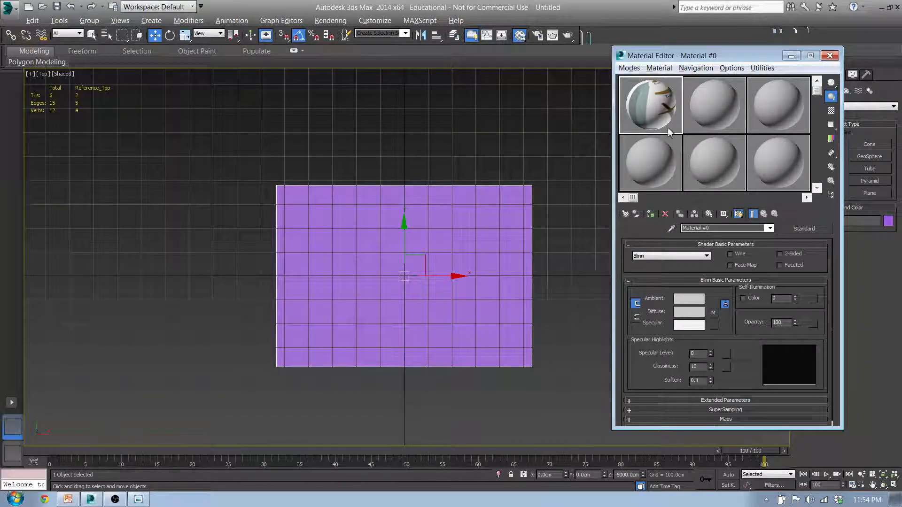
{"action": "left_click", "coordinate": [714, 227]}
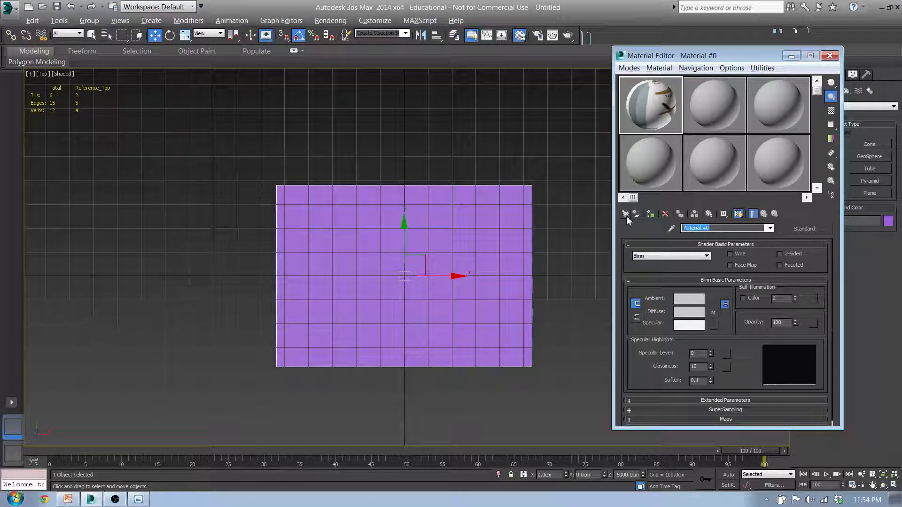
{"action": "type", "text": "Refe"}
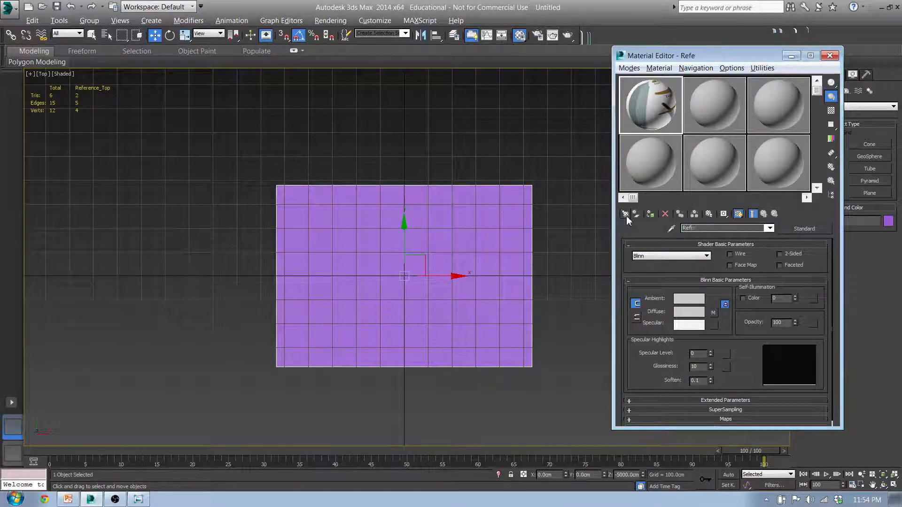
{"action": "type", "text": "rence_Mat"}
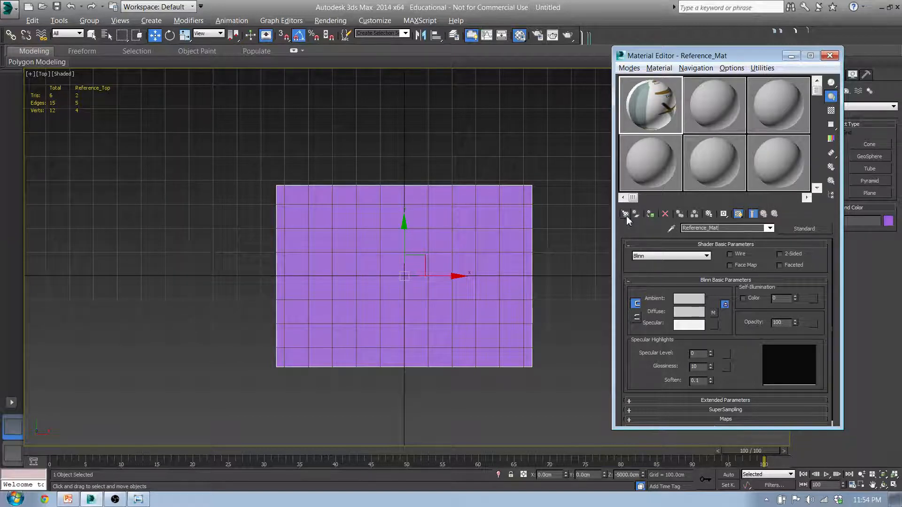
- Rename the second sample slot's material as Modeling_Mat
{"action": "left_click", "coordinate": [719, 97]}
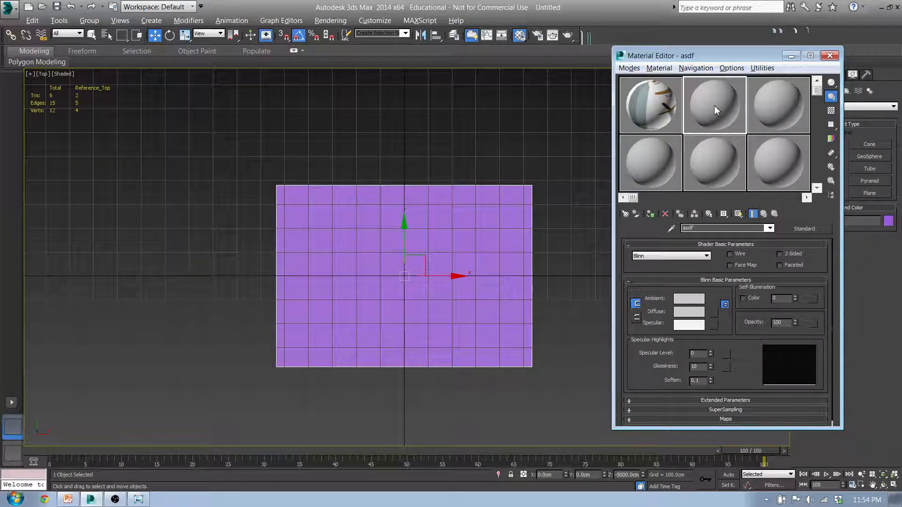
{"action": "left_click", "coordinate": [706, 229]}
{"action": "type", "text": "MOdeling Mat"}
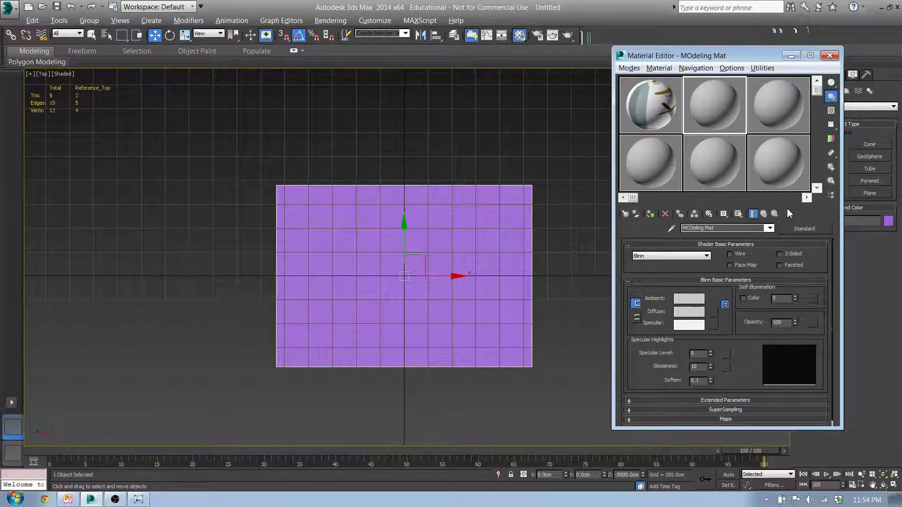
{"action": "key", "text": "BackSpace"}
{"action": "type", "text": "o"}
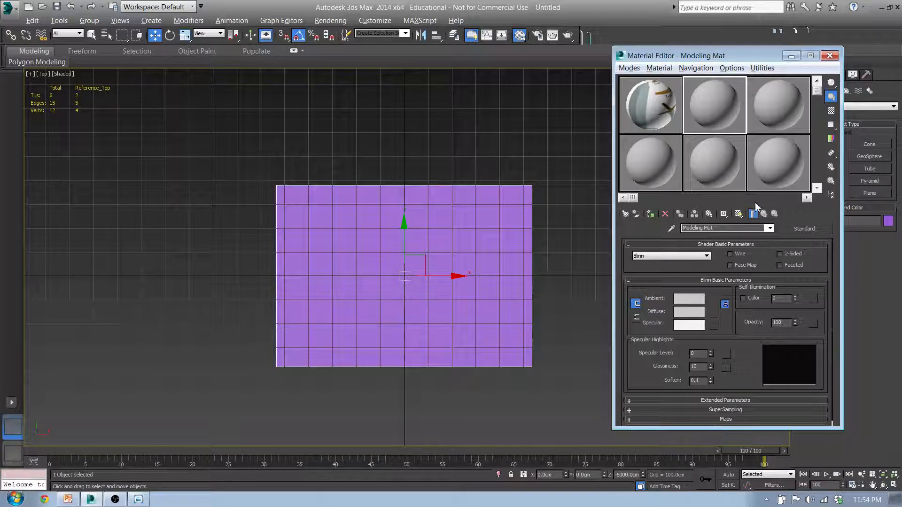
{"action": "key", "text": "BackSpace"}
{"action": "type", "text": "_"}
- Apply Reference_Mat to the top, front and left reference planes, each in its own orthographic view
{"action": "left_click_drag", "start_coordinate": [660, 103], "coordinate": [478, 231]}
{"action": "middle_click_drag", "start_coordinate": [478, 231], "coordinate": [447, 237]}
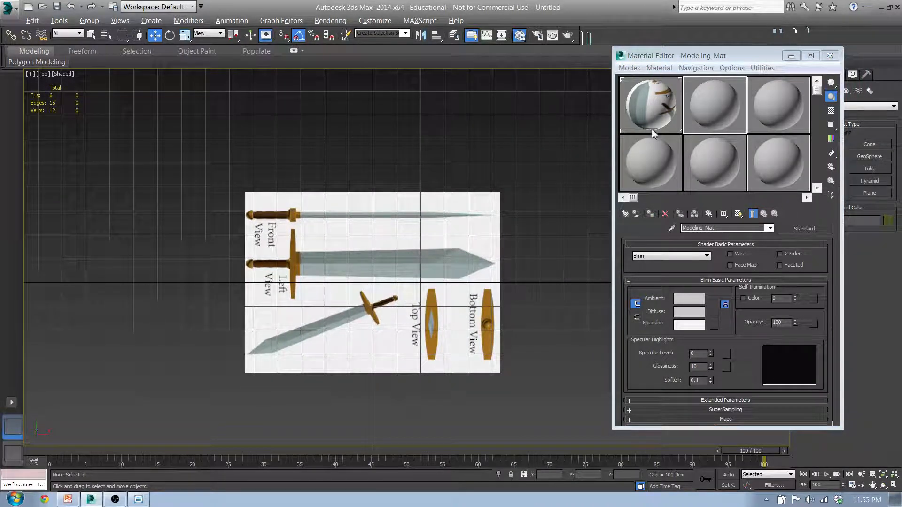
{"action": "left_click", "coordinate": [649, 109]}
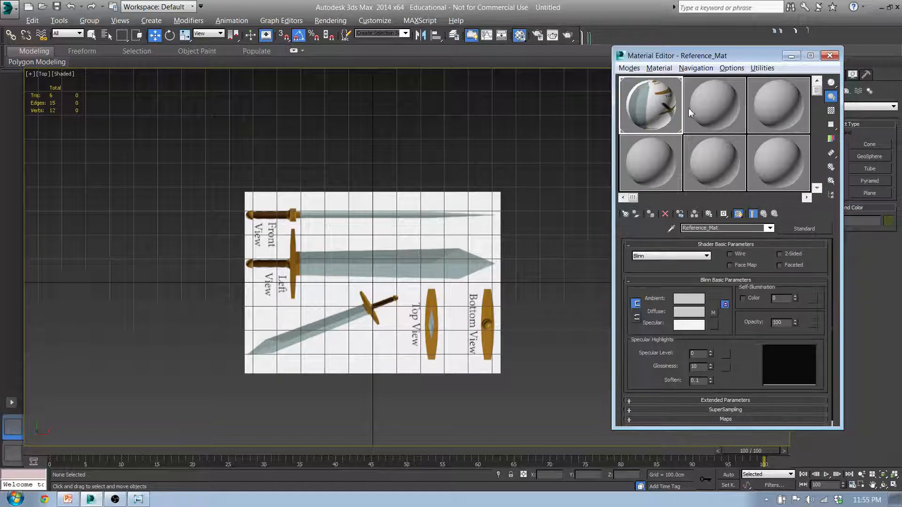
{"action": "middle_click_drag", "start_coordinate": [421, 260], "coordinate": [359, 293]}
{"action": "key", "text": "f"}
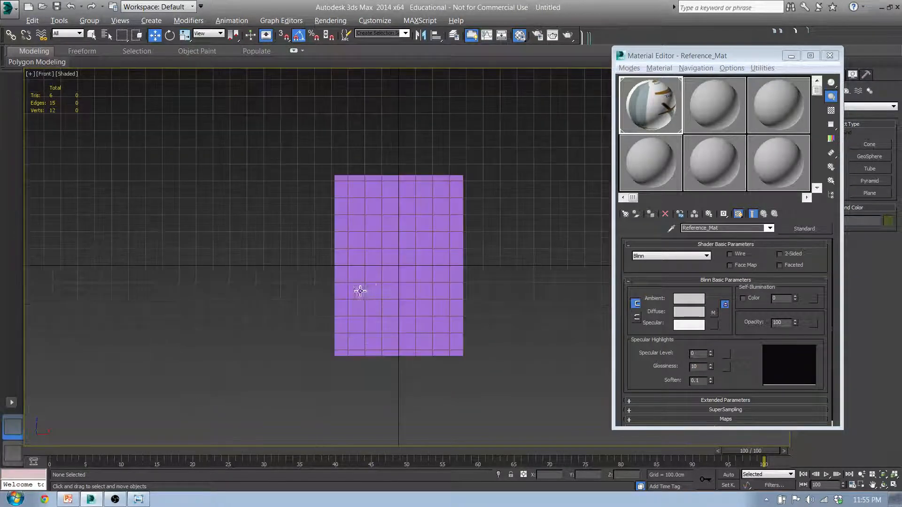
{"action": "left_click_drag", "start_coordinate": [657, 102], "coordinate": [414, 238]}
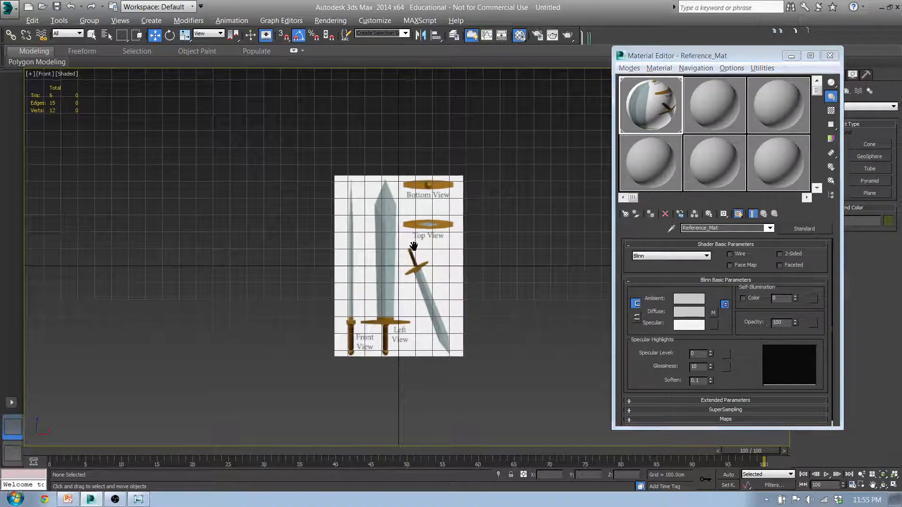
{"action": "key", "text": "l"}
{"action": "left_click_drag", "start_coordinate": [670, 97], "coordinate": [381, 277]}
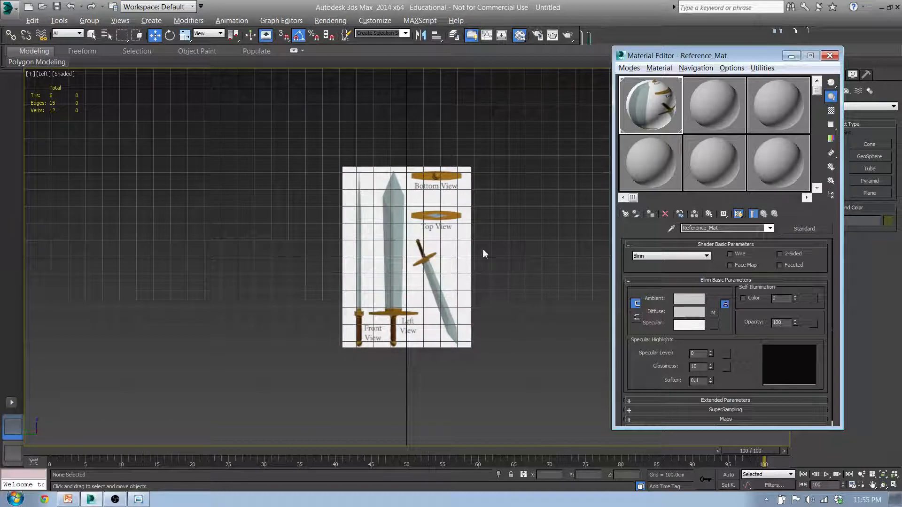
- Move the left reference plane to about Y -78 cm, Z 321 cm, bringing the Left View sword's guard to the origin
{"action": "left_click", "coordinate": [425, 235]}
{"action": "scroll", "coordinate": [403, 268], "scroll_direction": "up", "scroll_amount": 4}
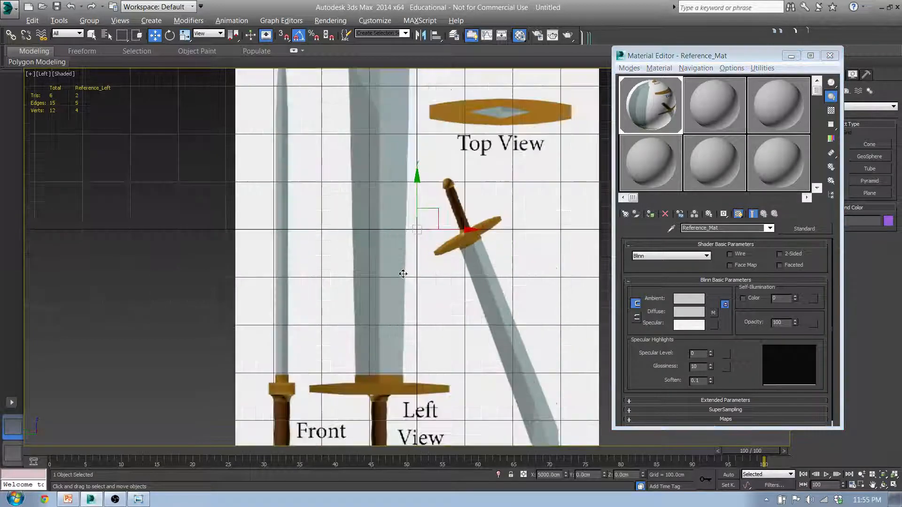
{"action": "scroll", "coordinate": [418, 256], "scroll_direction": "down", "scroll_amount": 4}
{"action": "middle_click_drag", "start_coordinate": [414, 109], "coordinate": [402, 200]}
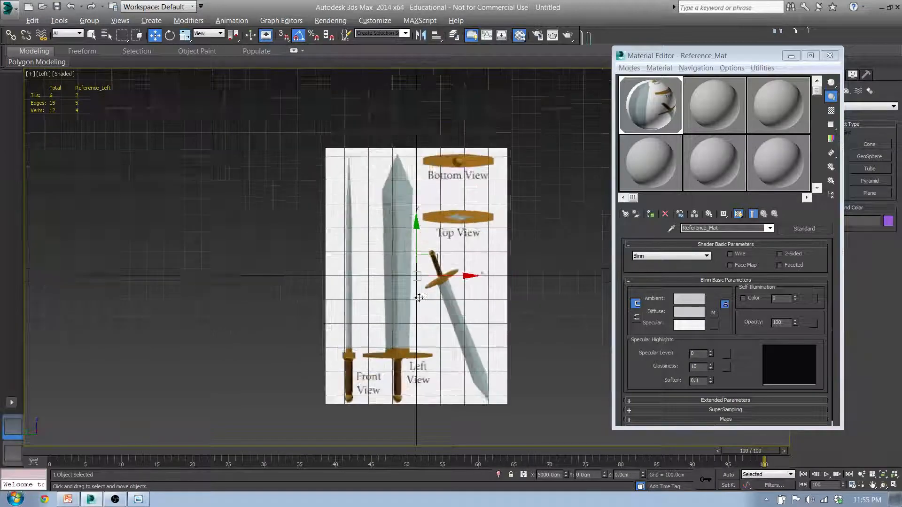
{"action": "scroll", "coordinate": [437, 235], "scroll_direction": "up", "scroll_amount": 3}
{"action": "middle_click_drag", "start_coordinate": [428, 252], "coordinate": [464, 144]}
{"action": "scroll", "coordinate": [445, 191], "scroll_direction": "up", "scroll_amount": 2}
{"action": "scroll", "coordinate": [444, 191], "scroll_direction": "up", "scroll_amount": 1}
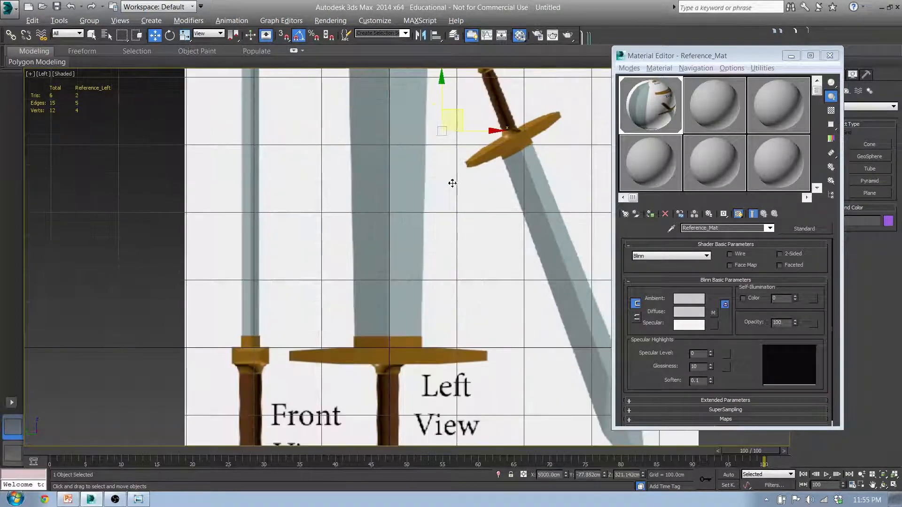
{"action": "scroll", "coordinate": [453, 184], "scroll_direction": "up", "scroll_amount": 1}
{"action": "middle_click_drag", "start_coordinate": [453, 184], "coordinate": [431, 254]}
{"action": "scroll", "coordinate": [441, 214], "scroll_direction": "down", "scroll_amount": 1}
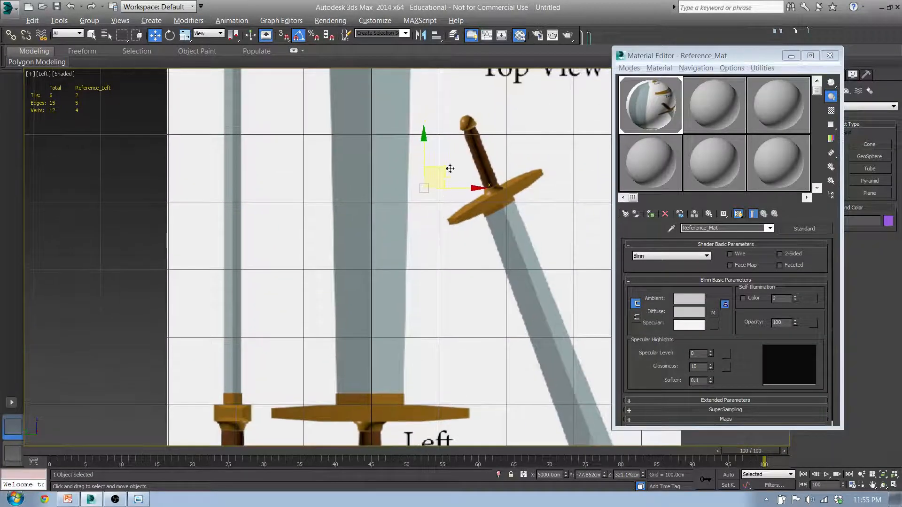
- Nudge the left reference plane sideways to about Y -78.5 cm, centring the Left View sword on the vertical axis, and check the alignment close up
{"action": "left_click_drag", "start_coordinate": [459, 191], "coordinate": [459, 190]}
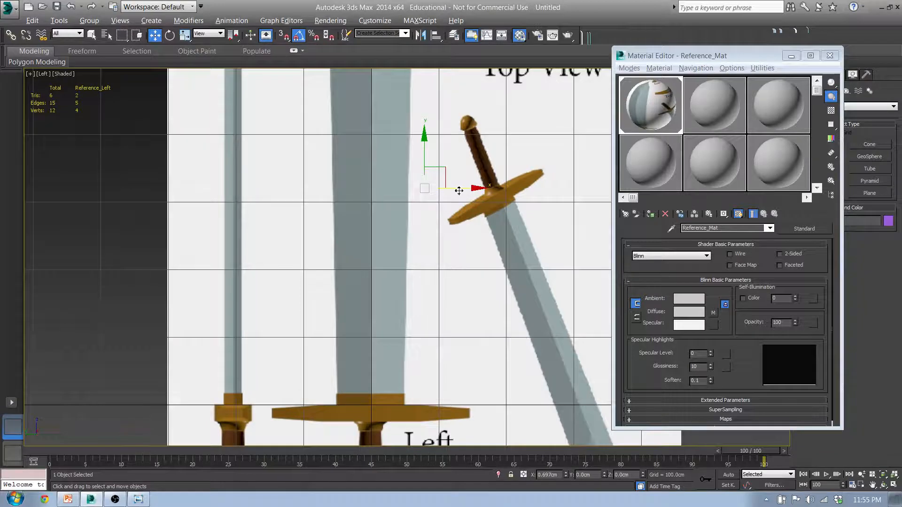
{"action": "middle_click_drag", "start_coordinate": [378, 363], "coordinate": [398, 207]}
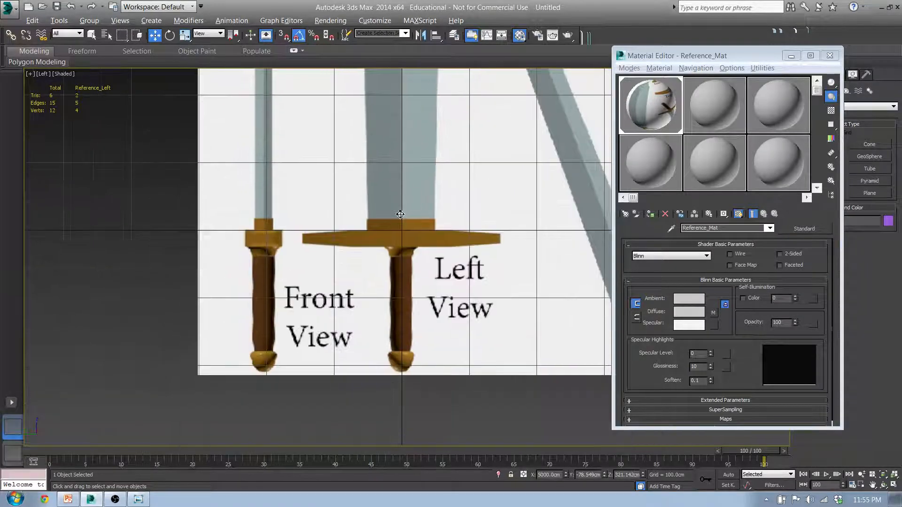
{"action": "scroll", "coordinate": [400, 235], "scroll_direction": "up", "scroll_amount": 6}
{"action": "scroll", "coordinate": [415, 240], "scroll_direction": "down", "scroll_amount": 2}
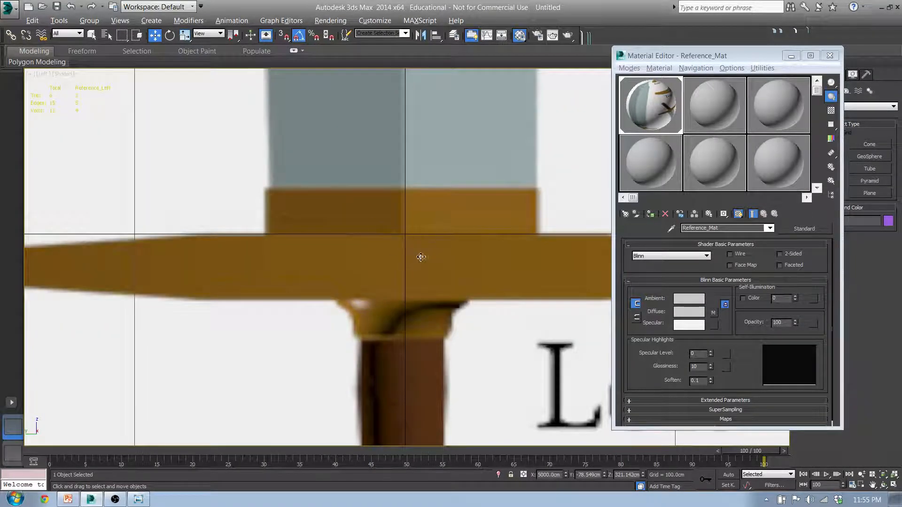
{"action": "scroll", "coordinate": [463, 261], "scroll_direction": "down", "scroll_amount": 3}
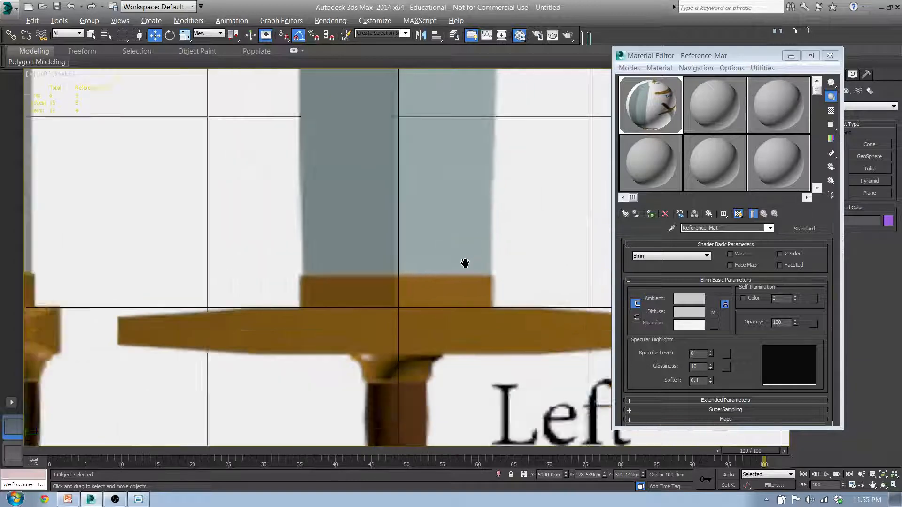
{"action": "middle_click_drag", "start_coordinate": [459, 261], "coordinate": [471, 256]}
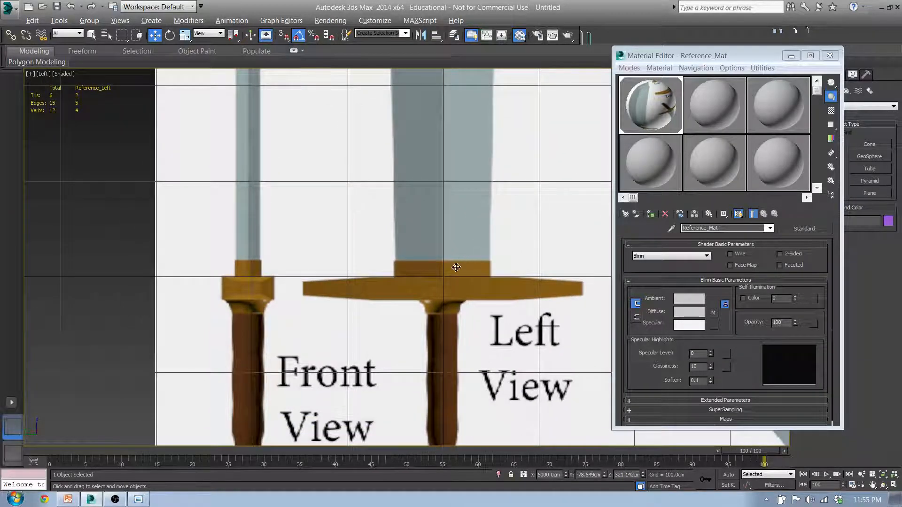
{"action": "scroll", "coordinate": [456, 267], "scroll_direction": "down", "scroll_amount": 4}
{"action": "middle_click_drag", "start_coordinate": [442, 282], "coordinate": [391, 328]}
- In the Front view, shift the front reference plane to about X 283.7 cm, centring the Front View sword on the vertical axis
{"action": "key", "text": "f"}
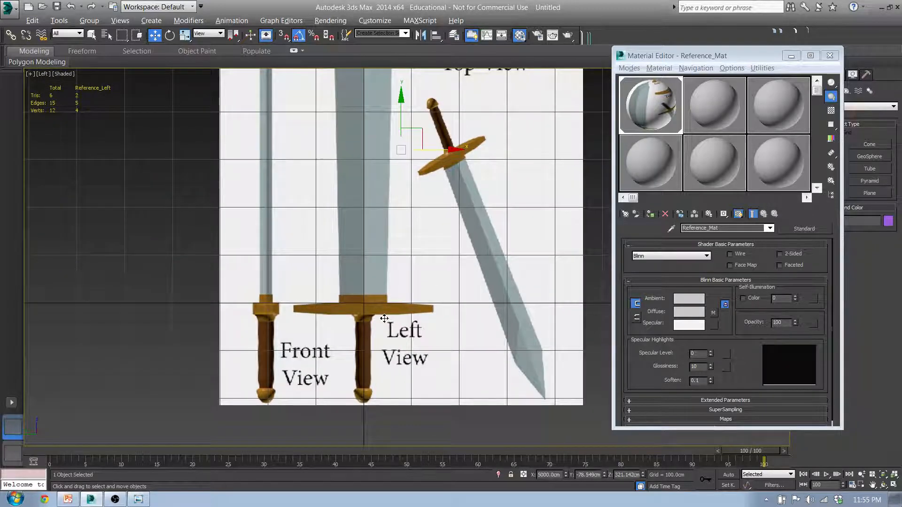
{"action": "scroll", "coordinate": [385, 318], "scroll_direction": "down", "scroll_amount": 4}
{"action": "left_click", "coordinate": [386, 286]}
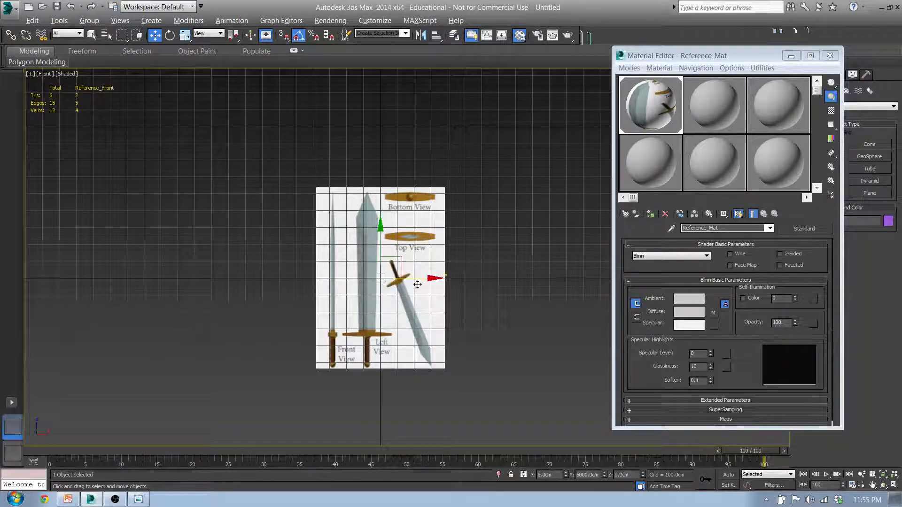
{"action": "left_click_drag", "start_coordinate": [417, 285], "coordinate": [471, 286]}
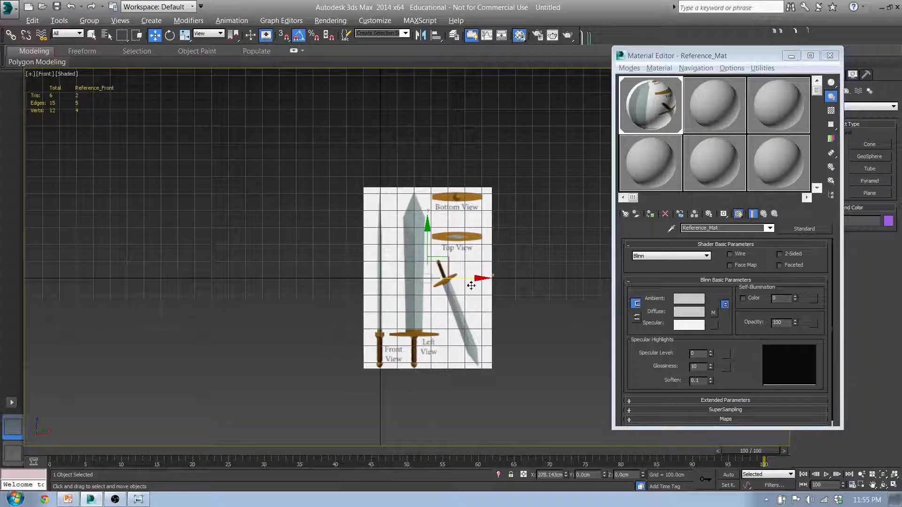
{"action": "scroll", "coordinate": [441, 281], "scroll_direction": "up", "scroll_amount": 8}
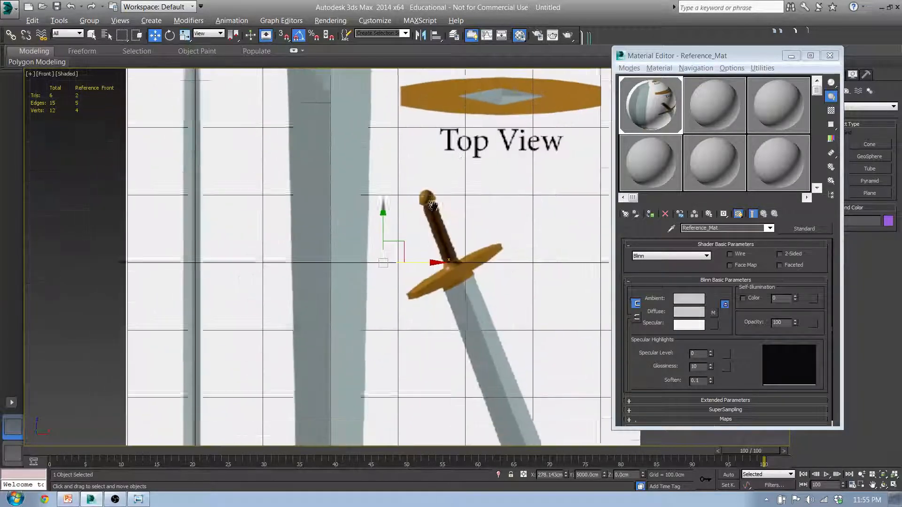
{"action": "middle_click_drag", "start_coordinate": [432, 206], "coordinate": [443, 90]}
{"action": "left_click_drag", "start_coordinate": [454, 104], "coordinate": [459, 105]}
- Raise the front reference plane to about Z 321.5 cm, aligning the top of the sword's guard with the horizontal axis
{"action": "middle_click_drag", "start_coordinate": [350, 176], "coordinate": [323, 268]}
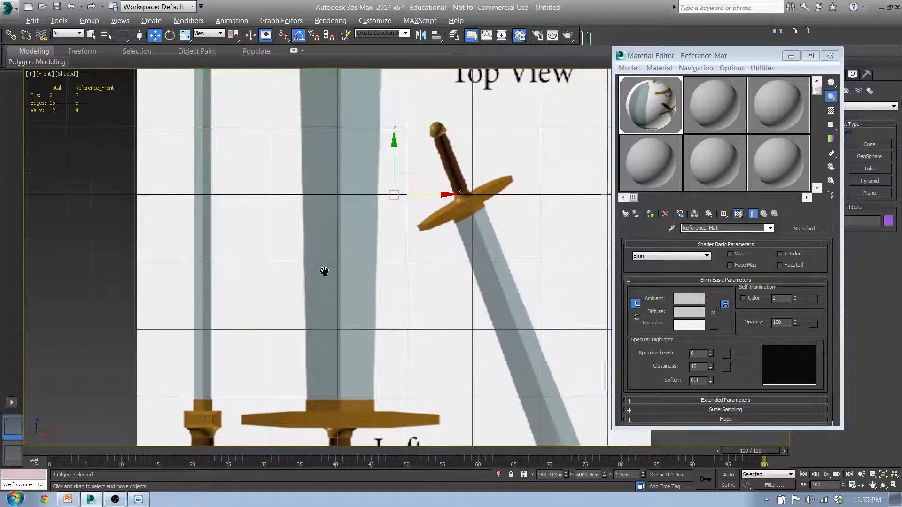
{"action": "middle_click_drag", "start_coordinate": [392, 151], "coordinate": [414, 20]}
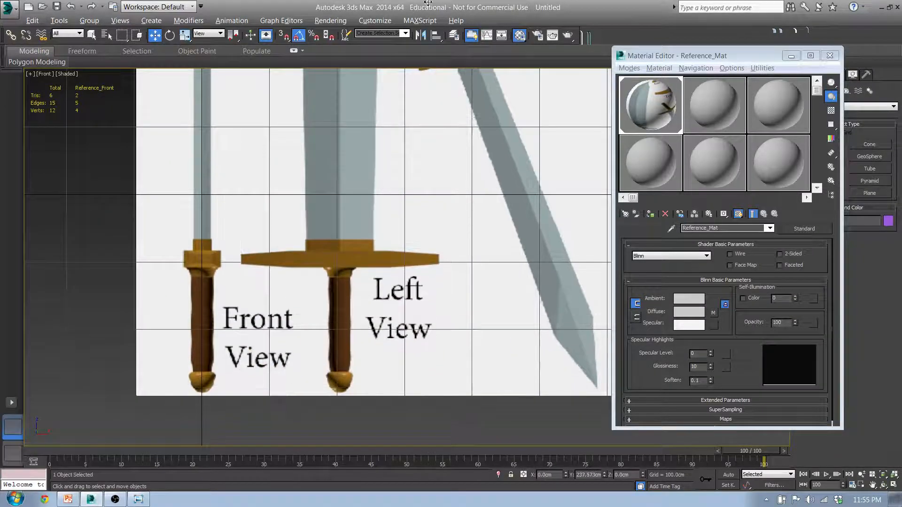
{"action": "middle_click_drag", "start_coordinate": [380, 138], "coordinate": [364, 241]}
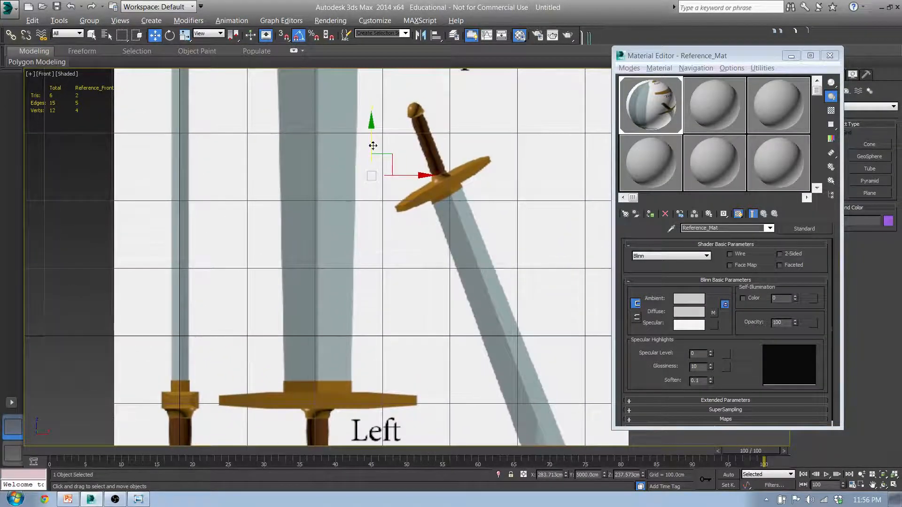
{"action": "middle_click_drag", "start_coordinate": [373, 146], "coordinate": [377, 90]}
{"action": "left_click_drag", "start_coordinate": [377, 91], "coordinate": [380, 89]}
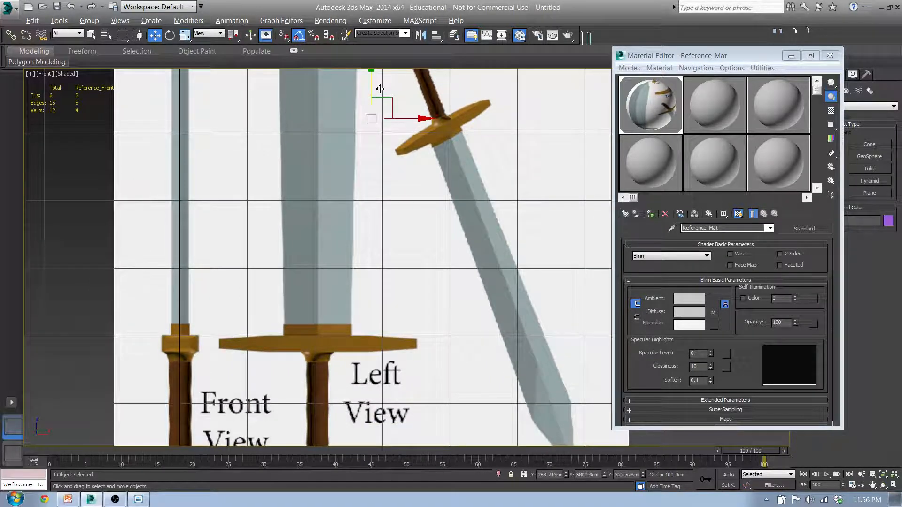
{"action": "scroll", "coordinate": [205, 321], "scroll_direction": "up", "scroll_amount": 8}
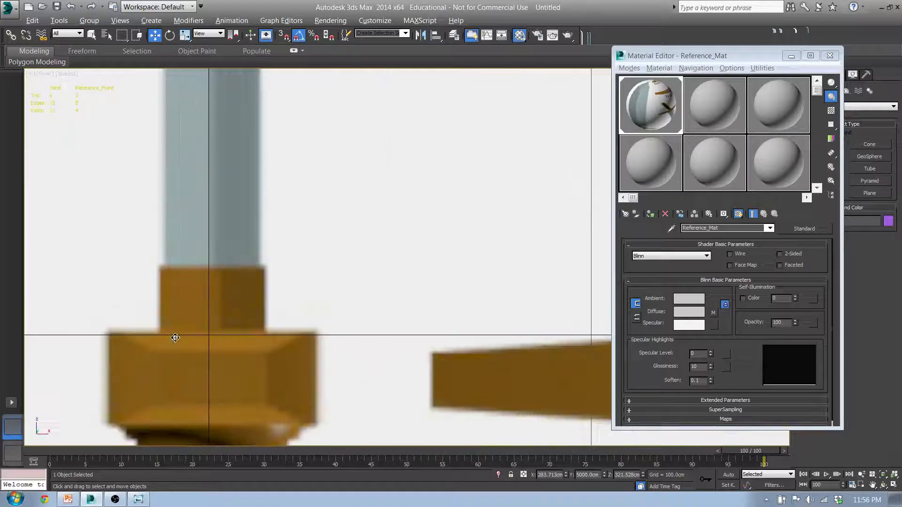
{"action": "scroll", "coordinate": [175, 338], "scroll_direction": "down", "scroll_amount": 8}
{"action": "middle_click_drag", "start_coordinate": [318, 267], "coordinate": [274, 317]}
- In the Top view, move the top reference plane to about X -247.3 cm, Y 178.9 cm, centring the Top View drawing on the origin
{"action": "key", "text": "t"}
{"action": "middle_click_drag", "start_coordinate": [356, 366], "coordinate": [292, 314]}
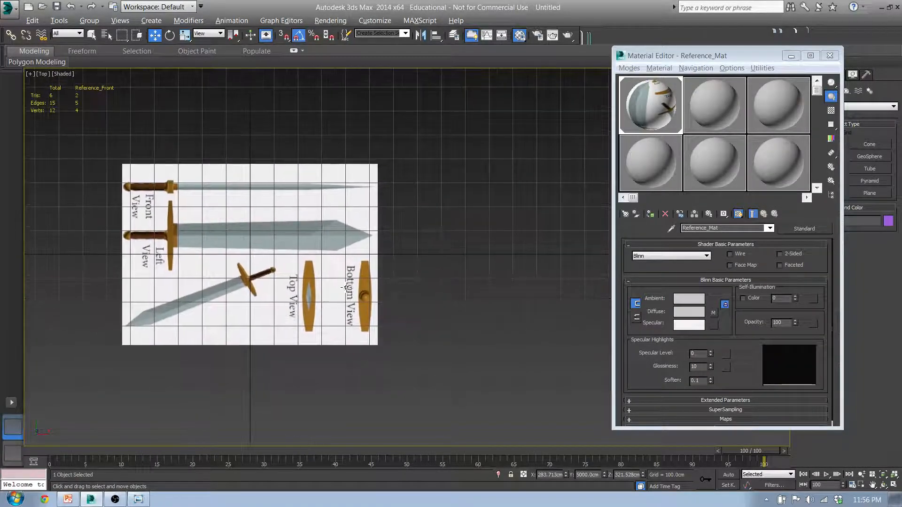
{"action": "left_click", "coordinate": [350, 283]}
{"action": "middle_click_drag", "start_coordinate": [218, 245], "coordinate": [261, 237]}
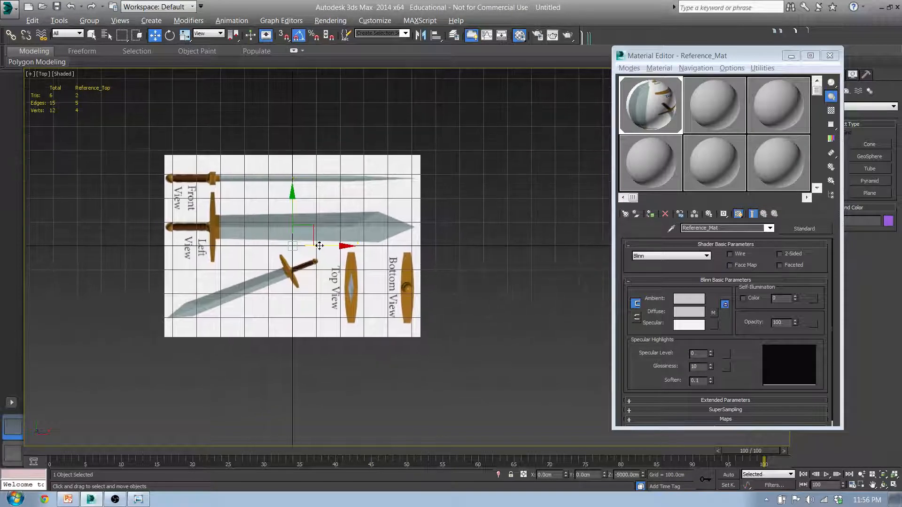
{"action": "left_click_drag", "start_coordinate": [328, 248], "coordinate": [269, 235]}
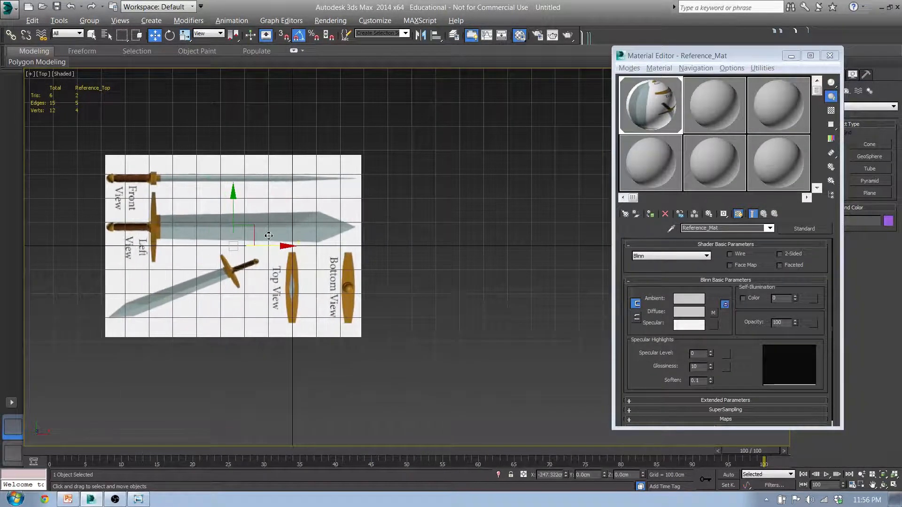
{"action": "left_click_drag", "start_coordinate": [234, 211], "coordinate": [237, 169]}
{"action": "scroll", "coordinate": [236, 178], "scroll_direction": "up", "scroll_amount": 2}
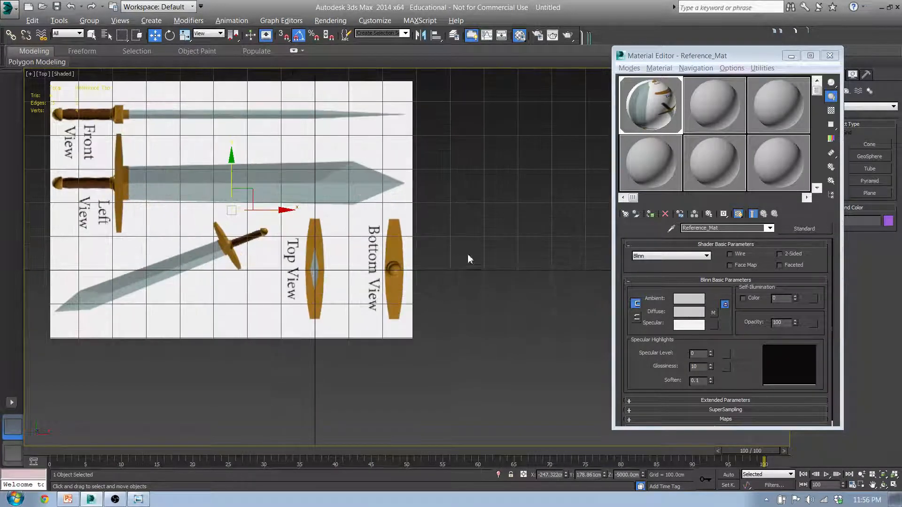
{"action": "middle_click_drag", "start_coordinate": [467, 255], "coordinate": [405, 325]}
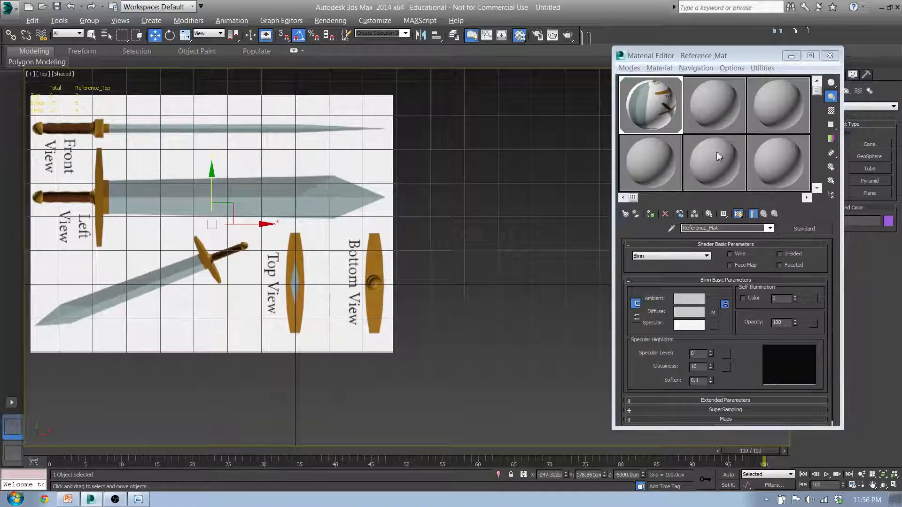
- In the Top view, create a box about 300 cm long, 58 cm wide and 133 cm high over the Top View guard drawing
{"action": "left_click_drag", "start_coordinate": [765, 57], "coordinate": [667, 75]}
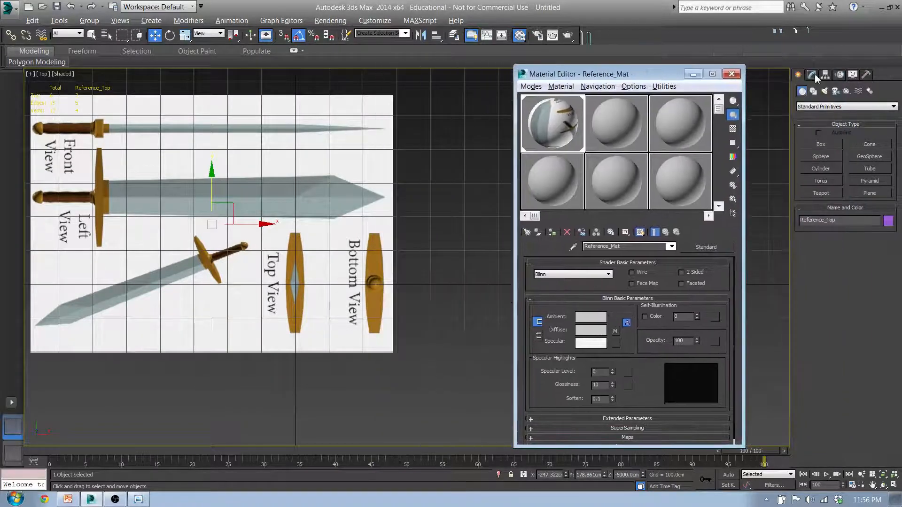
{"action": "left_click", "coordinate": [812, 76]}
{"action": "left_click", "coordinate": [798, 75]}
{"action": "left_click", "coordinate": [821, 144]}
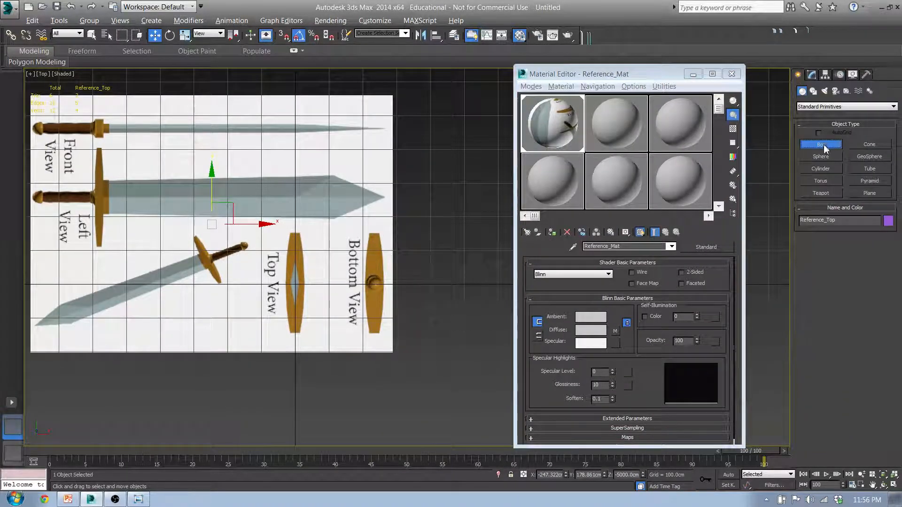
{"action": "left_click_drag", "start_coordinate": [286, 234], "coordinate": [306, 336]}
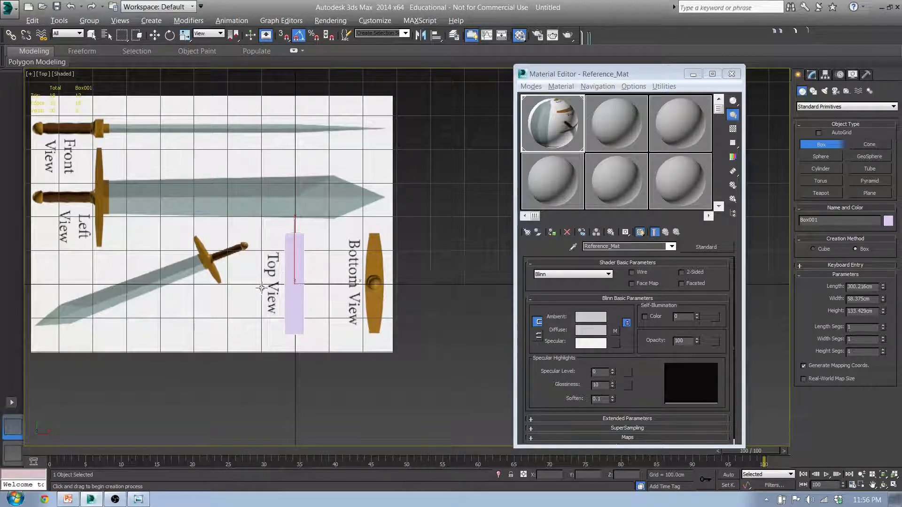
- Examine the box against the sword drawings in the Front and Left views and return to the Top view
{"action": "middle_click_drag", "start_coordinate": [299, 291], "coordinate": [312, 284]}
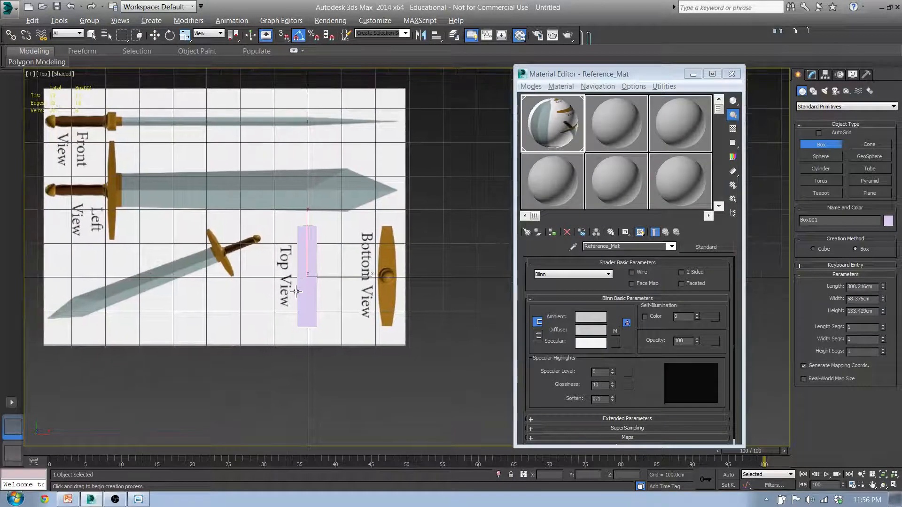
{"action": "key", "text": "f"}
{"action": "middle_click_drag", "start_coordinate": [309, 319], "coordinate": [400, 151]}
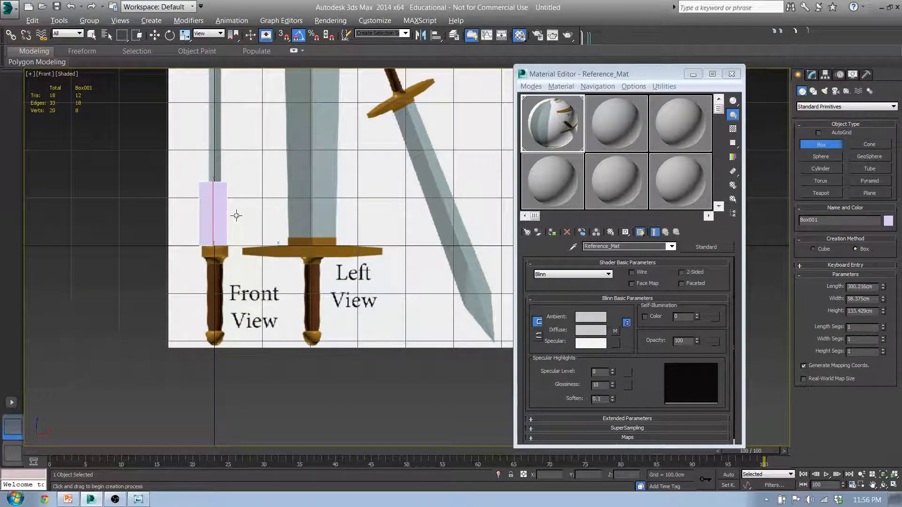
{"action": "key", "text": "l"}
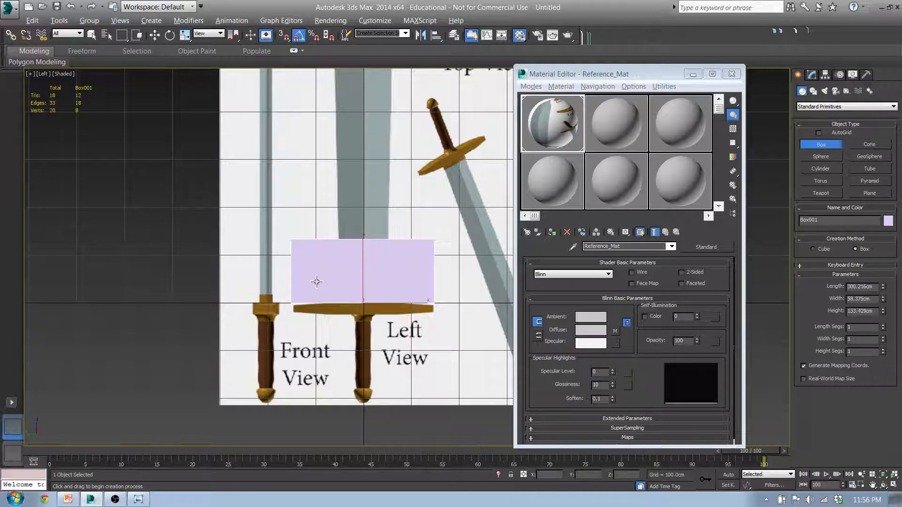
{"action": "key", "text": "f"}
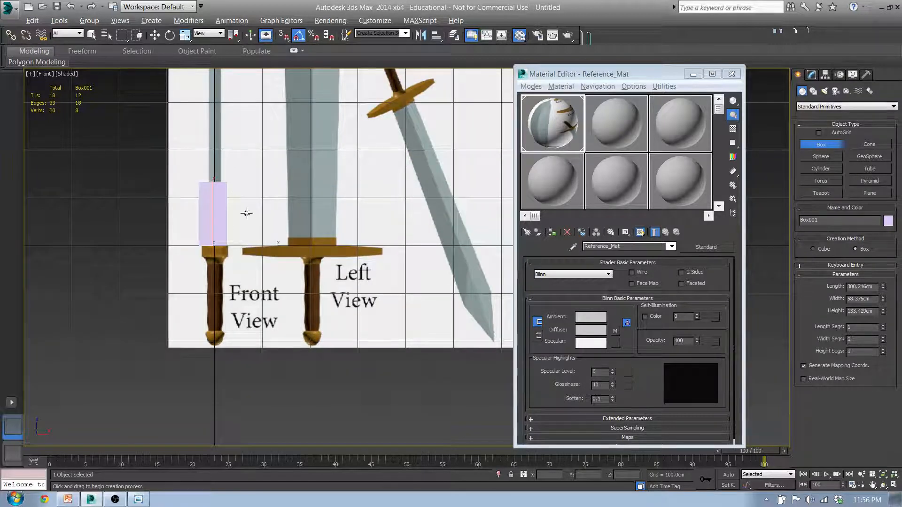
{"action": "middle_click_drag", "start_coordinate": [317, 238], "coordinate": [314, 275]}
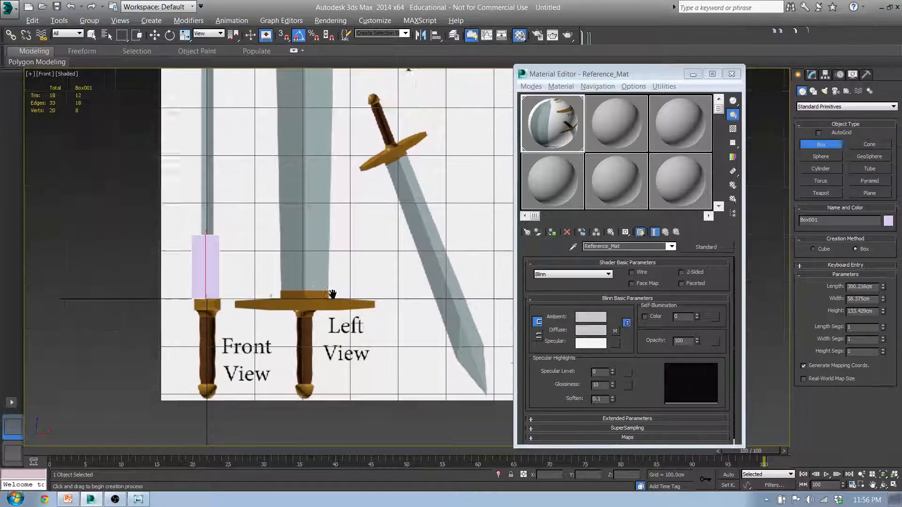
{"action": "key", "text": "t"}
{"action": "left_click", "coordinate": [308, 272]}
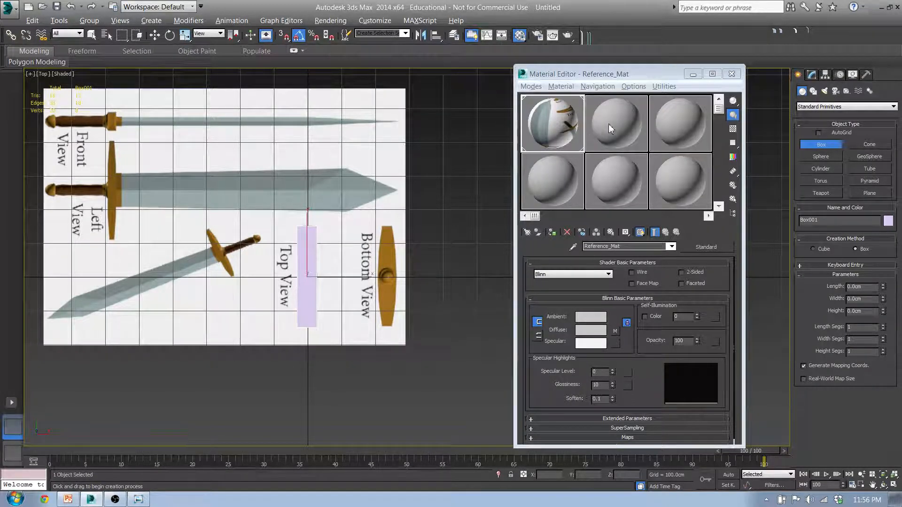
- Select the unused material slot beside the reference material and name it Modeling_Mat
{"action": "left_click_drag", "start_coordinate": [631, 79], "coordinate": [666, 75]}
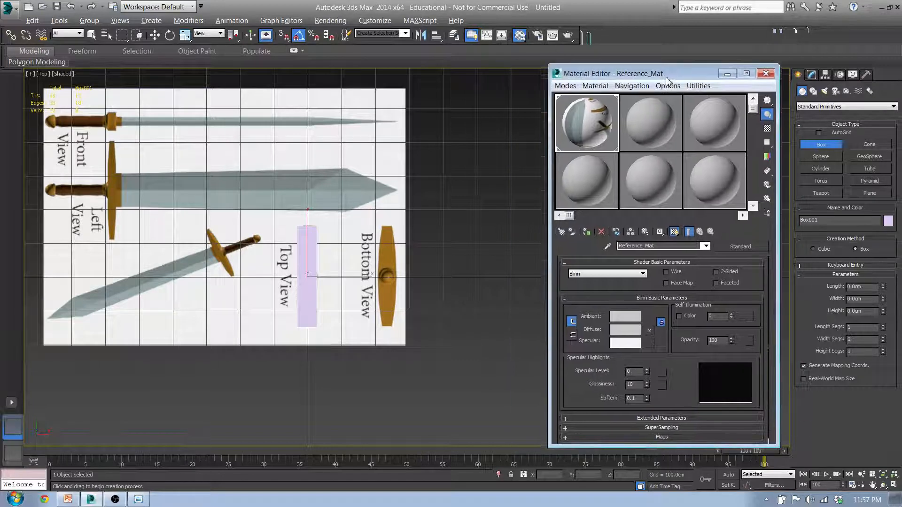
{"action": "key", "text": "m"}
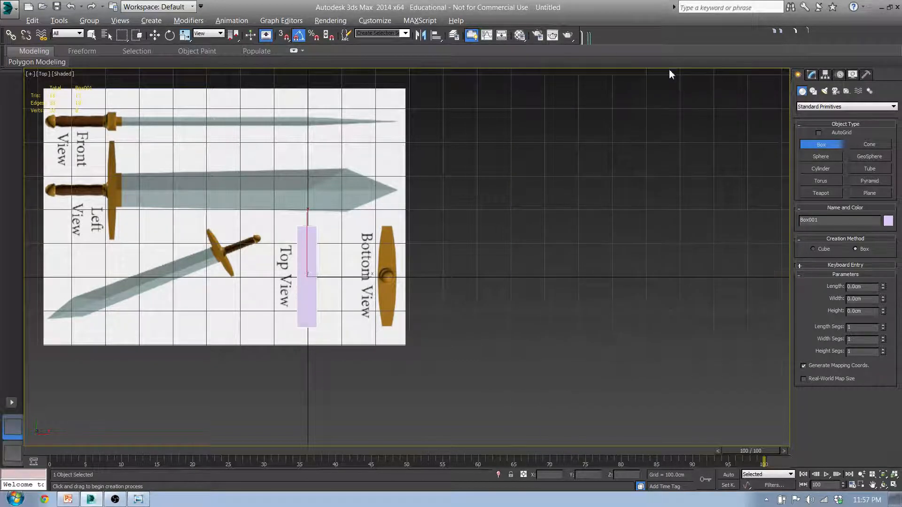
{"action": "key", "text": "m"}
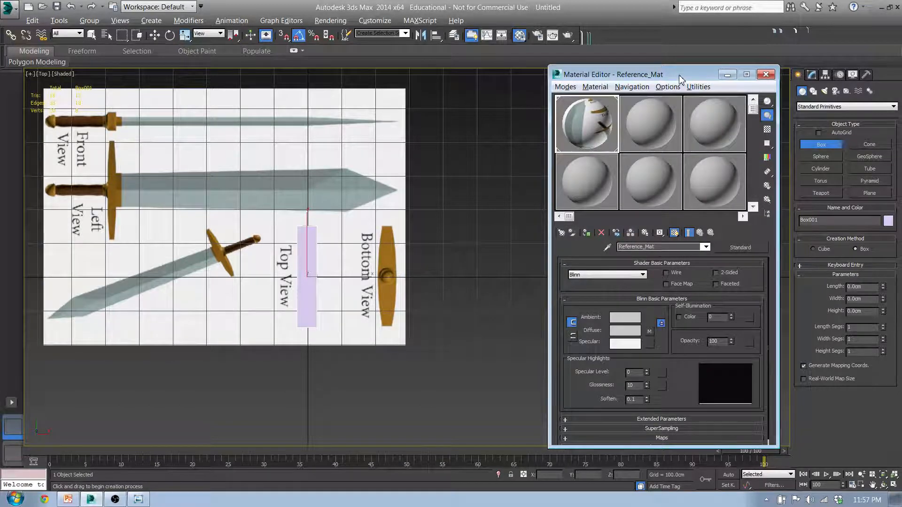
{"action": "left_click_drag", "start_coordinate": [682, 77], "coordinate": [680, 64]}
{"action": "left_click", "coordinate": [645, 118]}
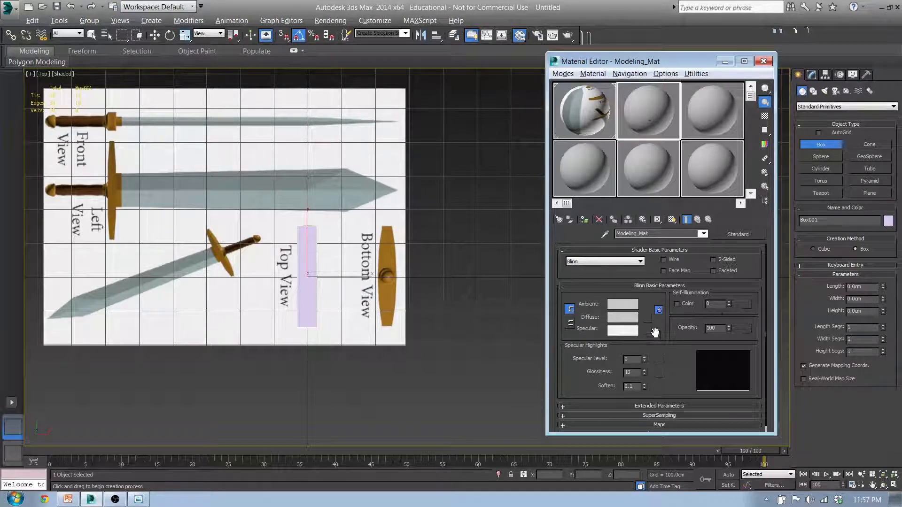
- Set the diffuse colour of Modeling_Mat to a saturated blue (hue 170, saturation 246, value 255) and assign the material to the box
{"action": "left_click", "coordinate": [628, 321]}
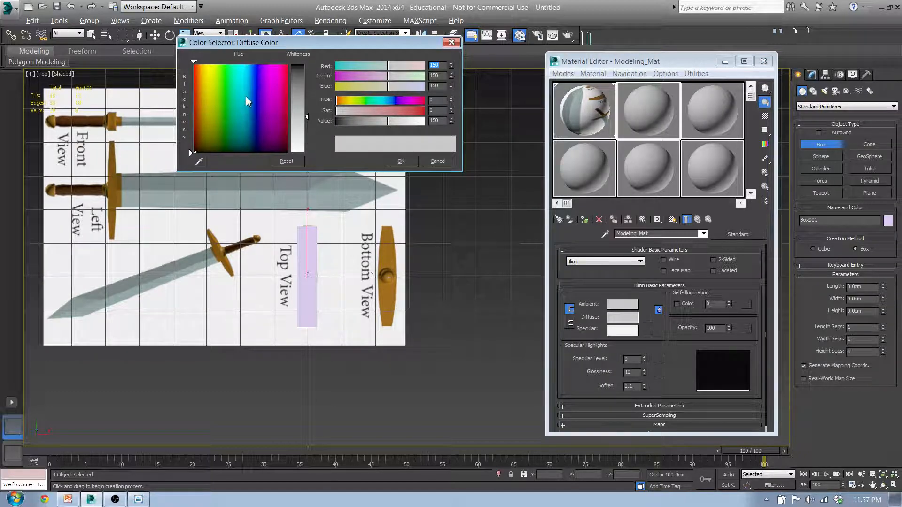
{"action": "left_click", "coordinate": [193, 64]}
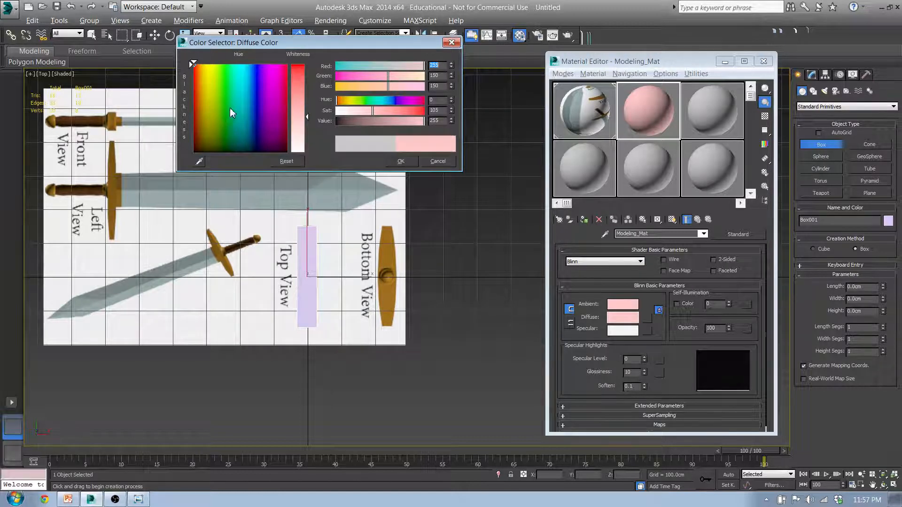
{"action": "left_click", "coordinate": [274, 69]}
{"action": "left_click_drag", "start_coordinate": [274, 69], "coordinate": [210, 63]}
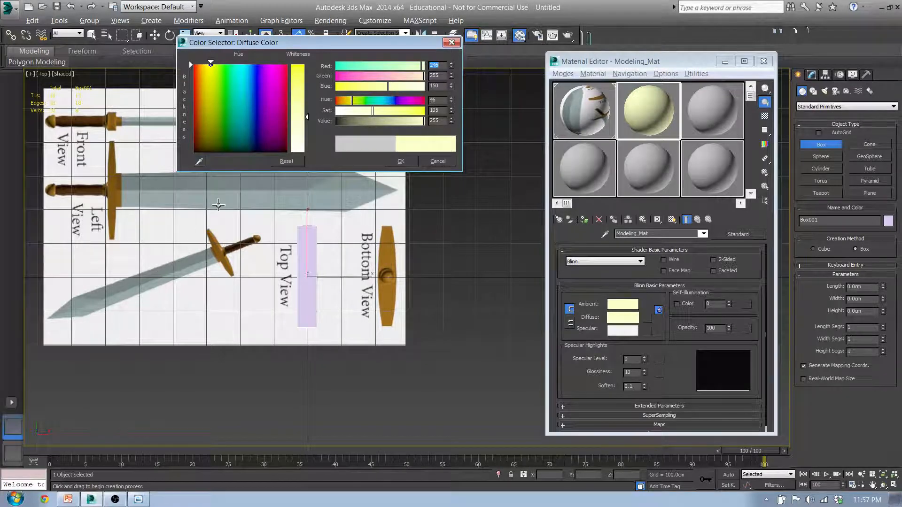
{"action": "middle_click_drag", "start_coordinate": [228, 217], "coordinate": [255, 266]}
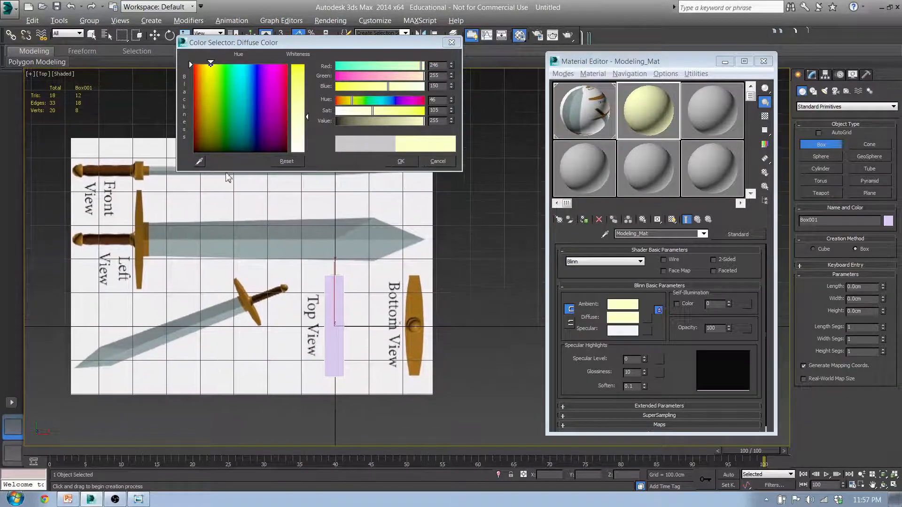
{"action": "mouse_move", "coordinate": [226, 63]}
{"action": "left_mouse_down"}
{"action": "mouse_move", "coordinate": [267, 63]}
{"action": "mouse_move", "coordinate": [219, 63]}
{"action": "mouse_move", "coordinate": [256, 63]}
{"action": "left_mouse_up"}
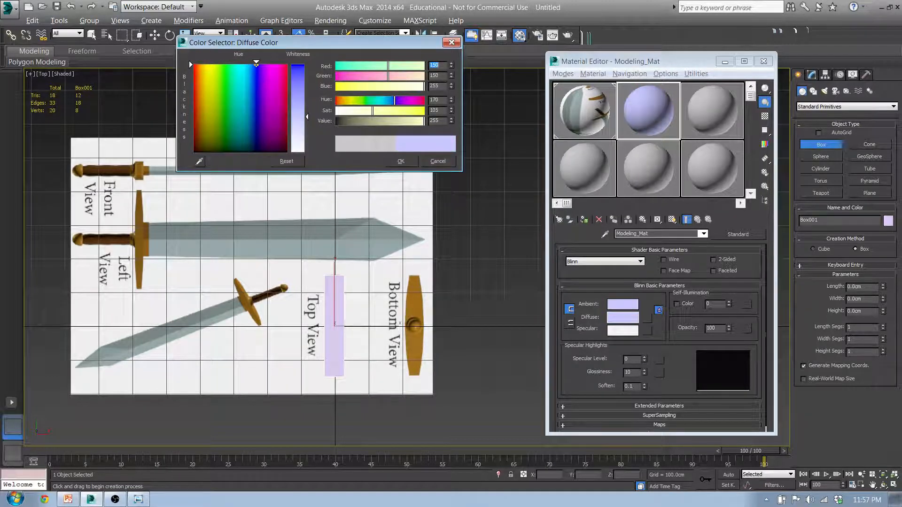
{"action": "left_click_drag", "start_coordinate": [307, 117], "coordinate": [307, 67]}
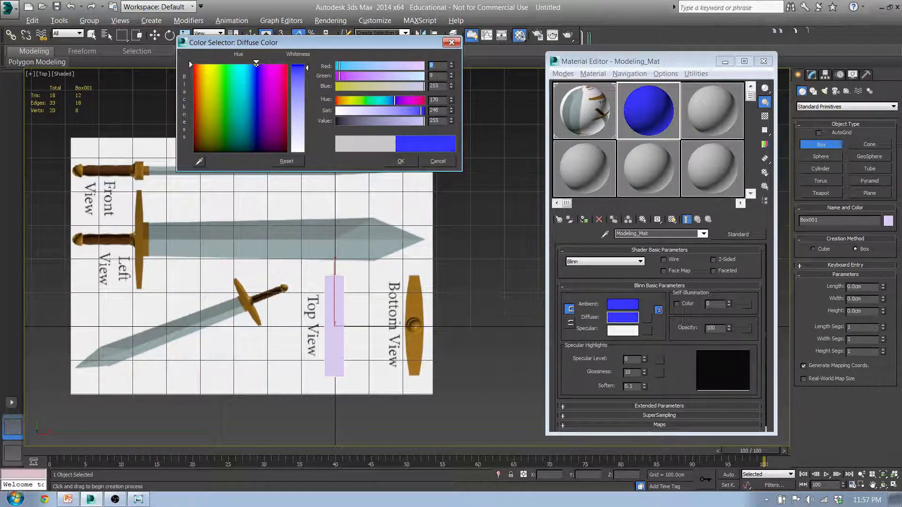
{"action": "left_click", "coordinate": [401, 162]}
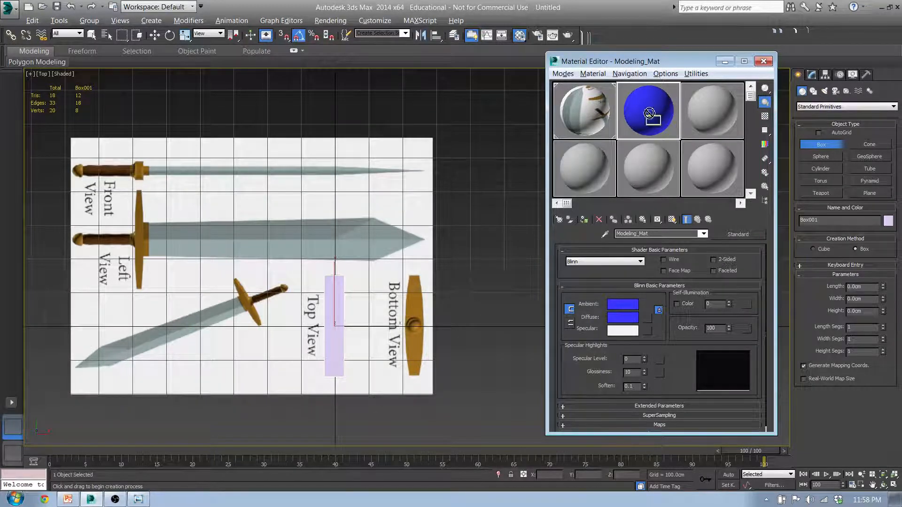
{"action": "left_click_drag", "start_coordinate": [653, 117], "coordinate": [332, 346]}
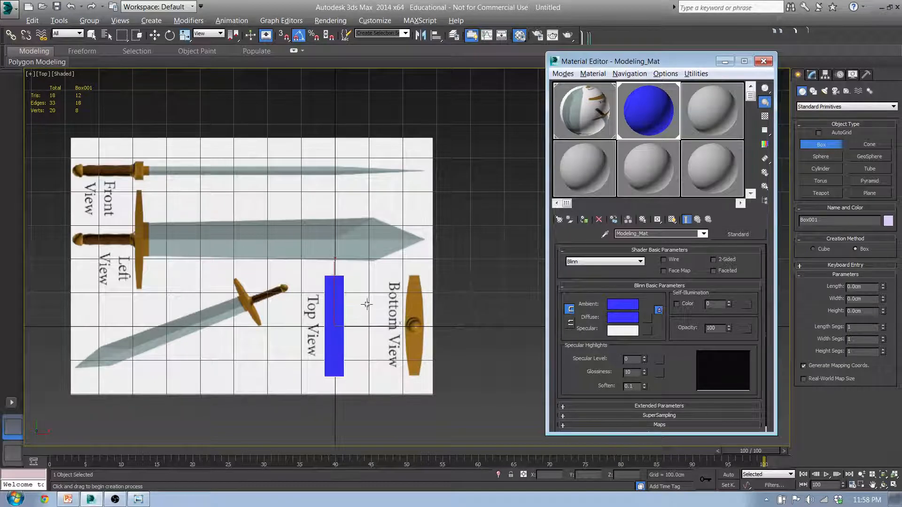
- Reduce the opacity of Modeling_Mat to 40 and close the Material Editor
{"action": "double_click", "coordinate": [711, 327]}
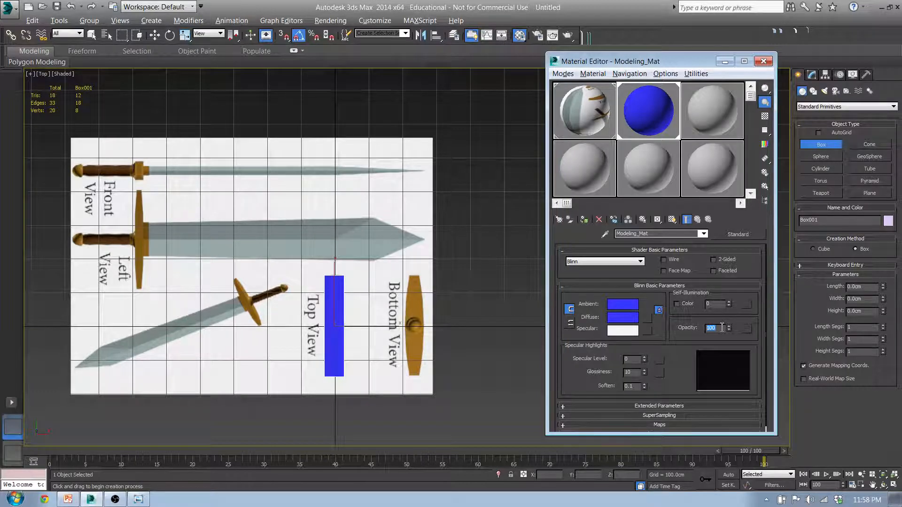
{"action": "type", "text": "50"}
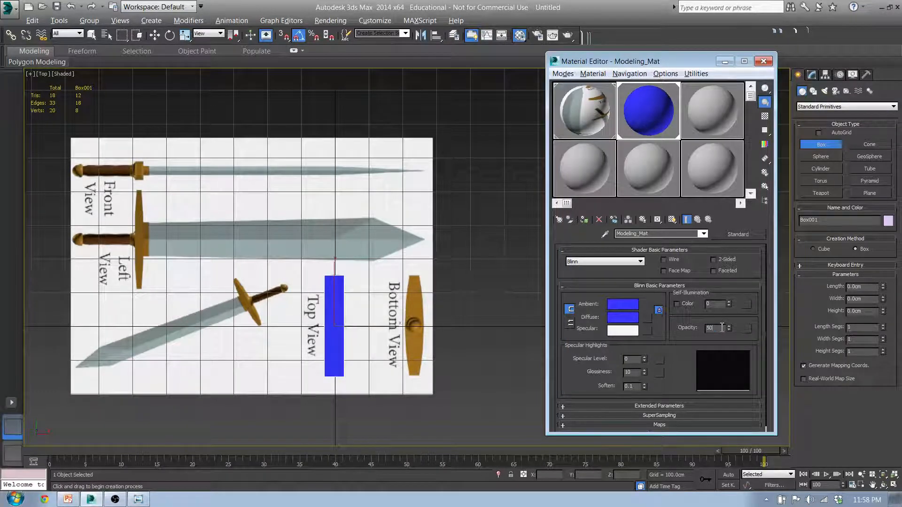
{"action": "key", "text": "Return"}
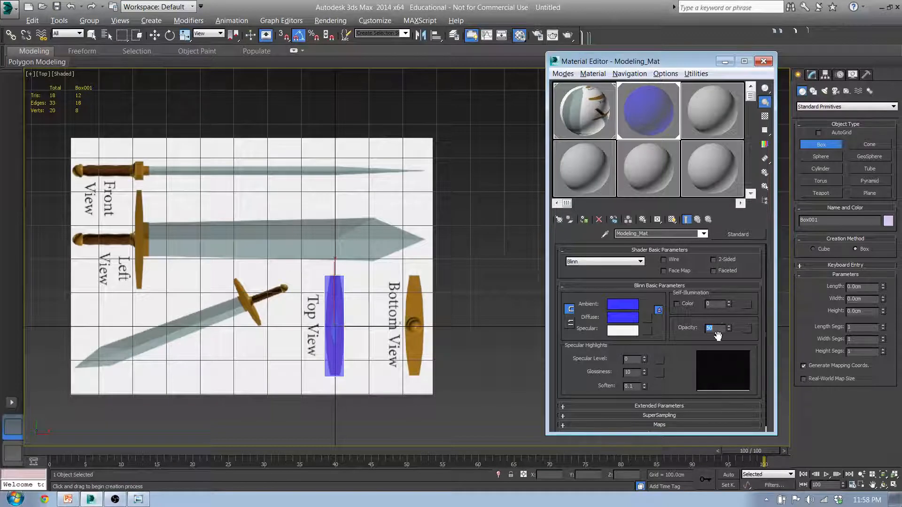
{"action": "left_click", "coordinate": [721, 327]}
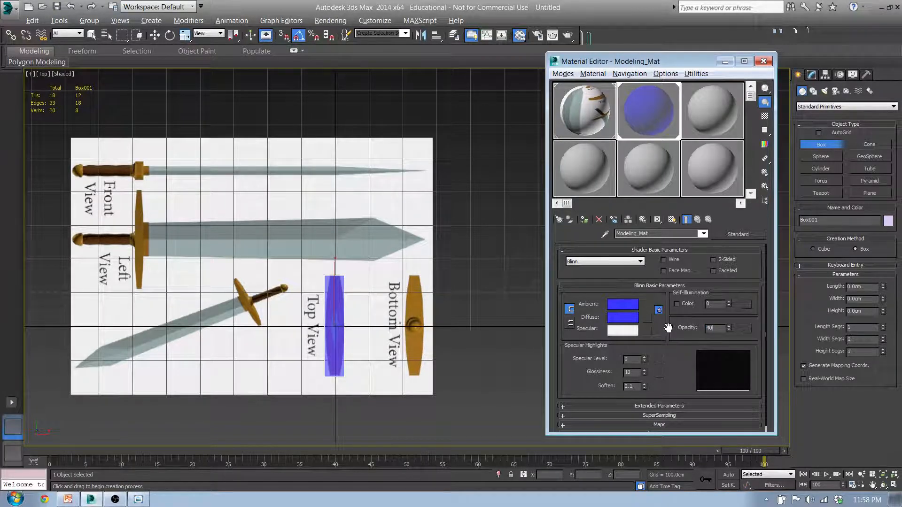
{"action": "type", "text": "40"}
{"action": "key", "text": "Return"}
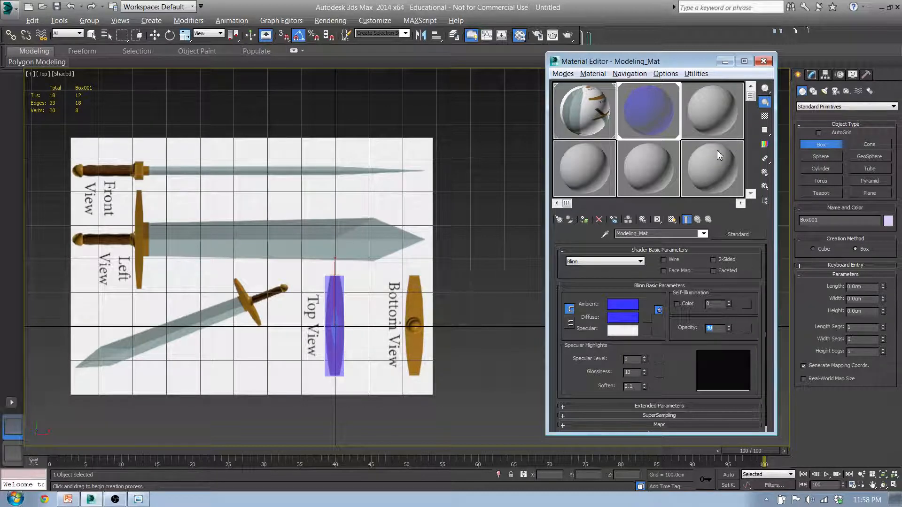
{"action": "left_click", "coordinate": [763, 61]}
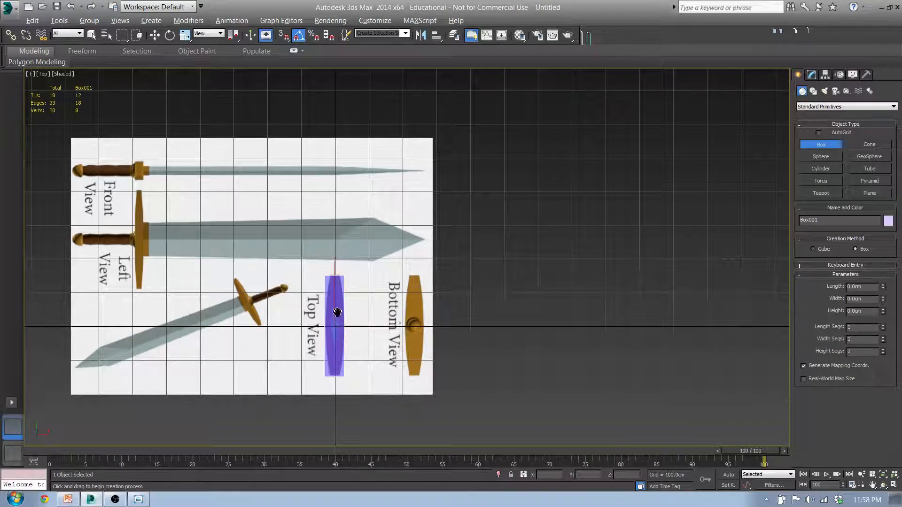
- Examine how the see-through box lines up with the reference drawings in the Top, Front and Left views
{"action": "middle_click_drag", "start_coordinate": [337, 313], "coordinate": [555, 261]}
{"action": "scroll", "coordinate": [387, 269], "scroll_direction": "up", "scroll_amount": 2}
{"action": "scroll", "coordinate": [388, 263], "scroll_direction": "down", "scroll_amount": 2}
{"action": "key", "text": "f"}
{"action": "middle_click_drag", "start_coordinate": [439, 263], "coordinate": [515, 296]}
{"action": "key", "text": "l"}
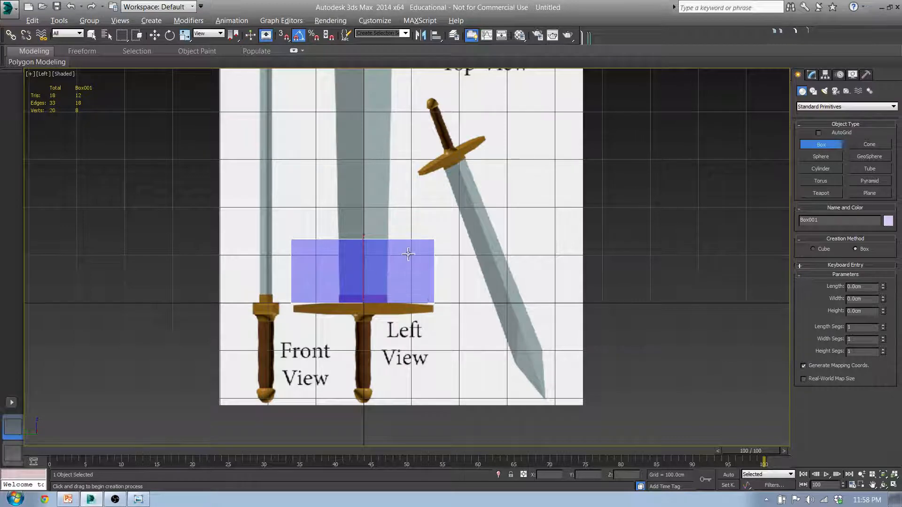
{"action": "scroll", "coordinate": [431, 268], "scroll_direction": "down", "scroll_amount": 5}
{"action": "scroll", "coordinate": [431, 268], "scroll_direction": "up", "scroll_amount": 4}
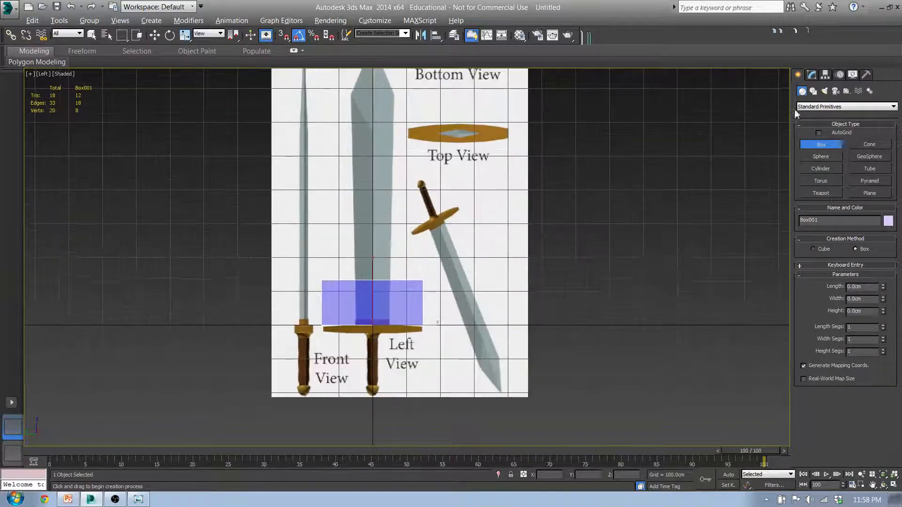
- Show the box's editable parameters and centre it on the origin by setting its X and Y position to 0 cm
{"action": "left_click", "coordinate": [812, 75]}
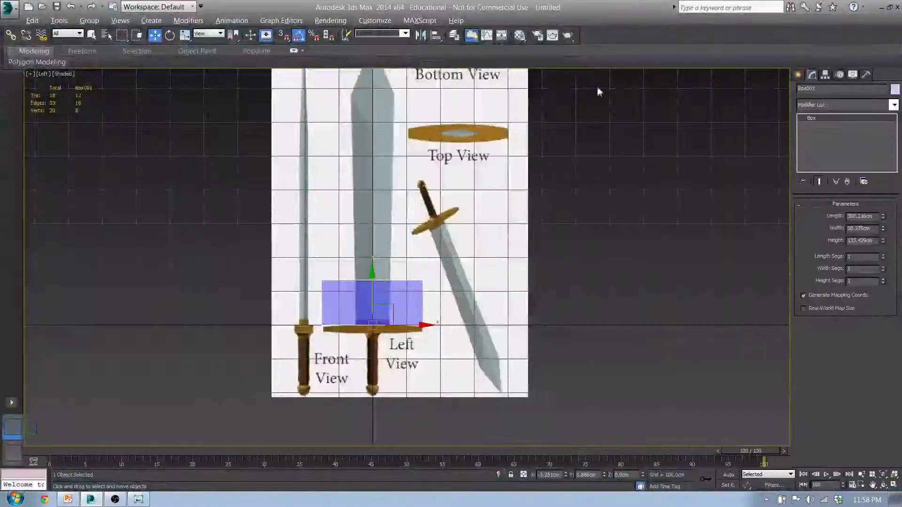
{"action": "middle_click_drag", "start_coordinate": [433, 243], "coordinate": [448, 289]}
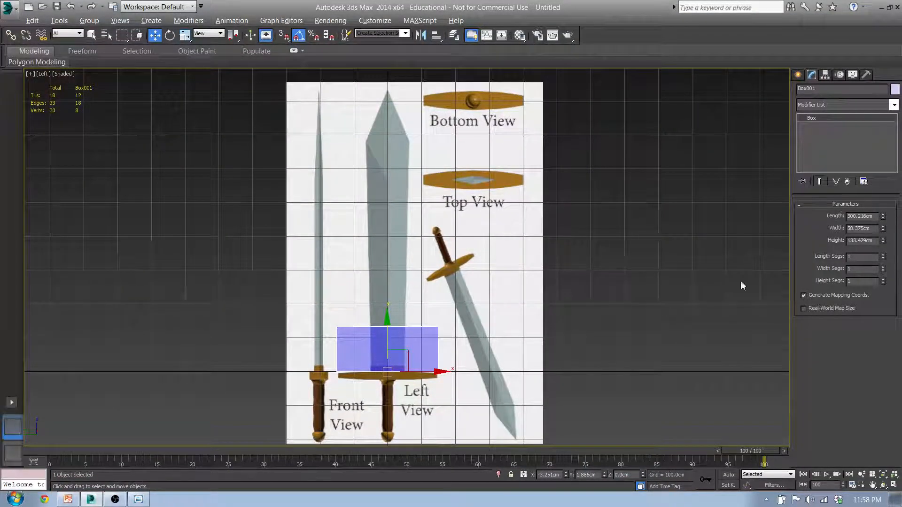
{"action": "scroll", "coordinate": [463, 336], "scroll_direction": "up", "scroll_amount": 10}
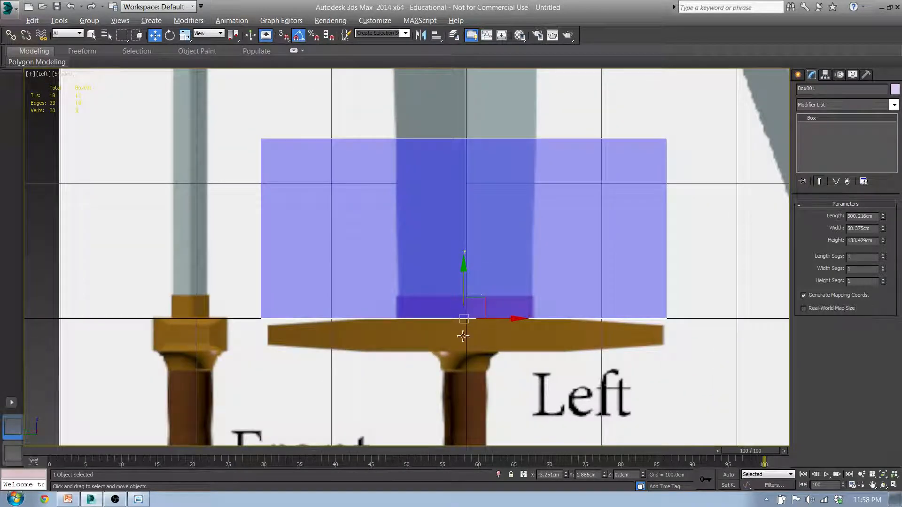
{"action": "right_click", "coordinate": [565, 474]}
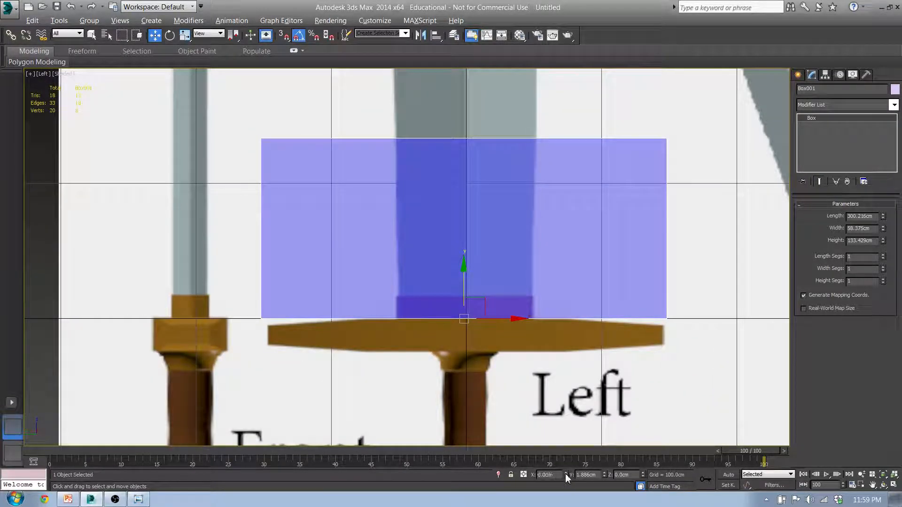
{"action": "right_click", "coordinate": [604, 474]}
{"action": "middle_click_drag", "start_coordinate": [463, 300], "coordinate": [444, 347]}
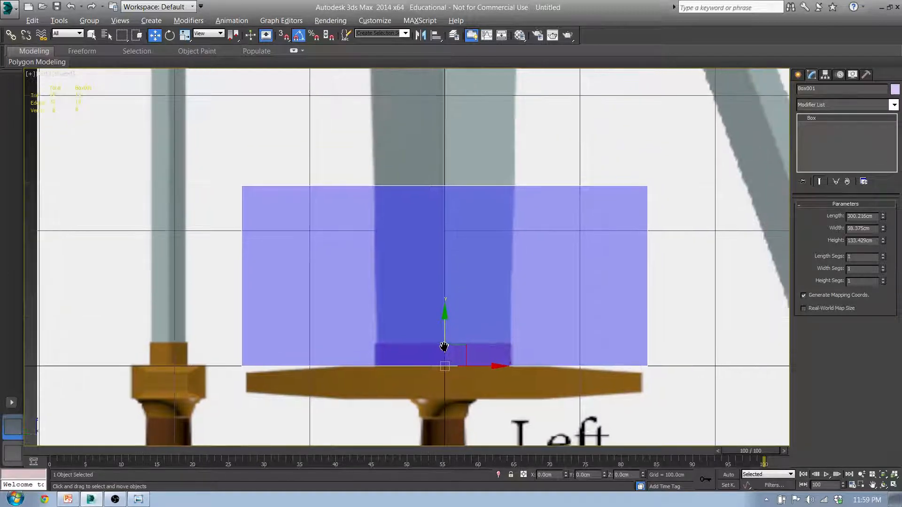
{"action": "scroll", "coordinate": [545, 265], "scroll_direction": "down", "scroll_amount": 8}
{"action": "middle_click_drag", "start_coordinate": [539, 262], "coordinate": [472, 318]}
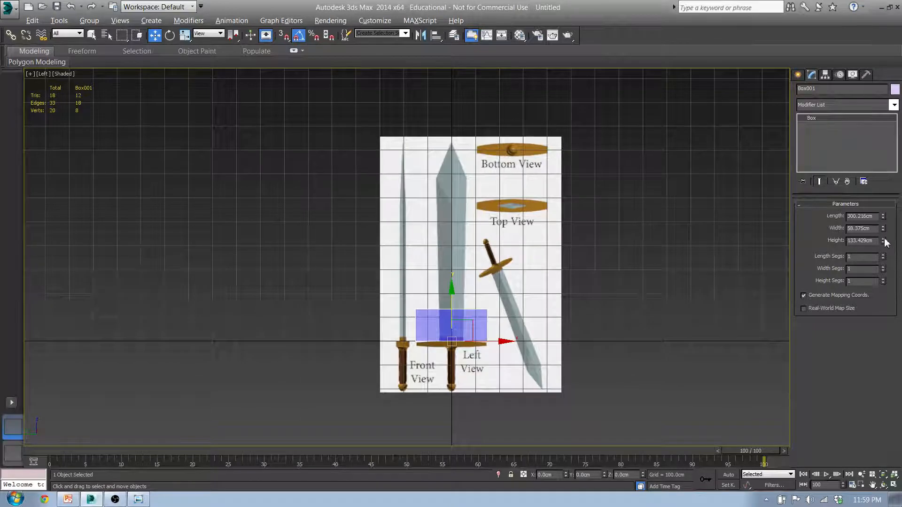
- Increase the box's height to 831.266 cm to reach the blade tip in the reference drawing, and check it in the Front and Left views
{"action": "left_click_drag", "start_coordinate": [884, 241], "coordinate": [862, 499]}
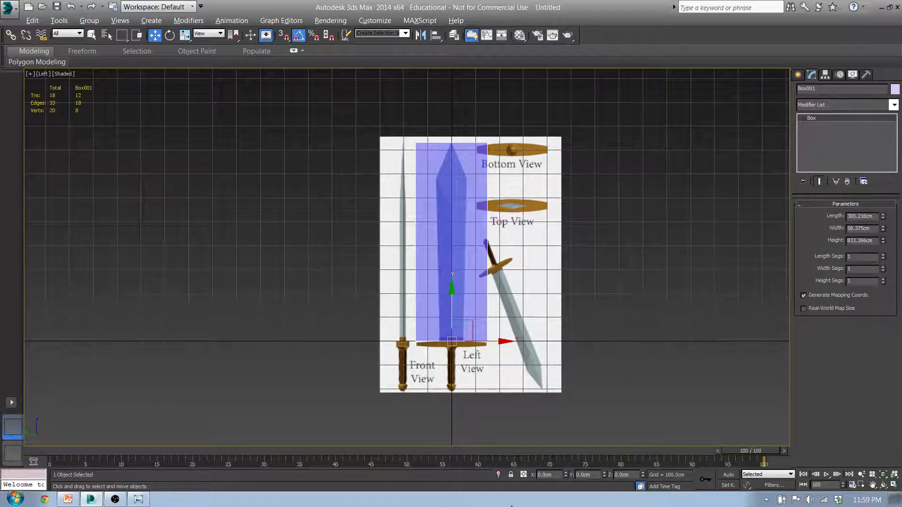
{"action": "key", "text": "p"}
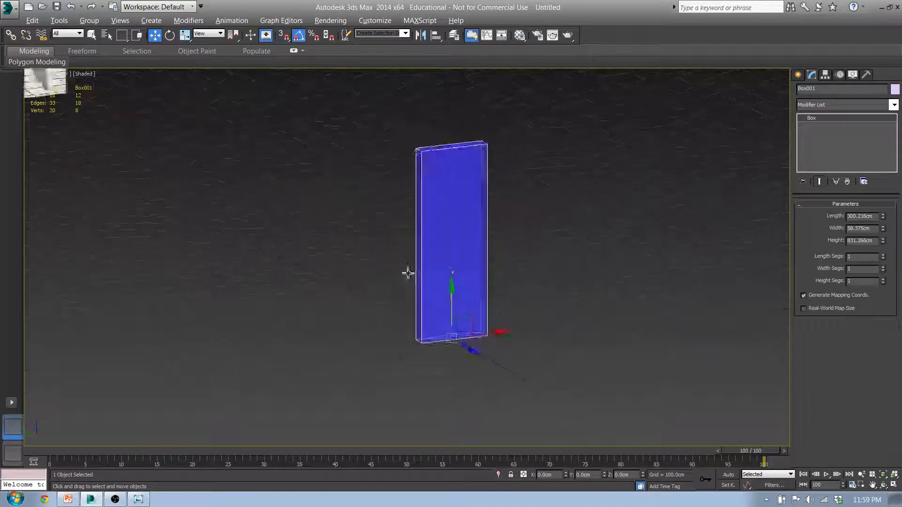
{"action": "key", "text": "f"}
{"action": "scroll", "coordinate": [509, 231], "scroll_direction": "down", "scroll_amount": 3}
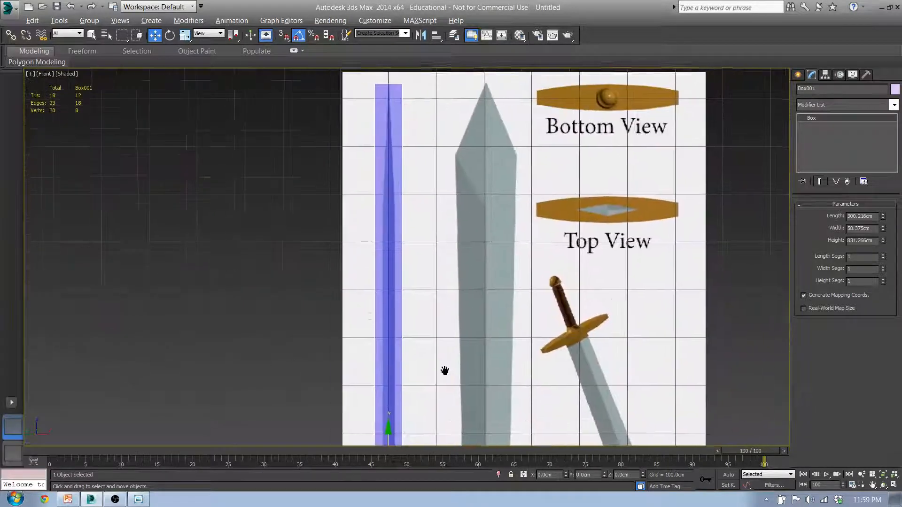
{"action": "key", "text": "l"}
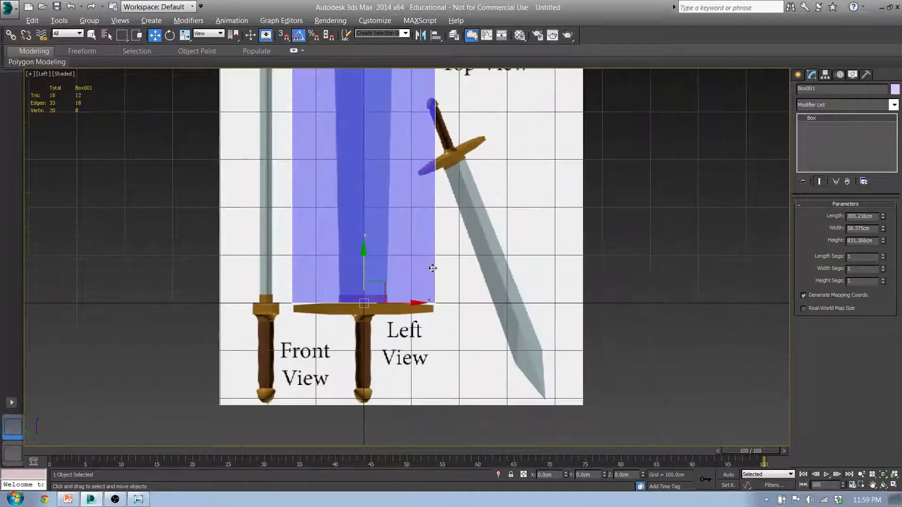
{"action": "scroll", "coordinate": [396, 275], "scroll_direction": "down", "scroll_amount": 3}
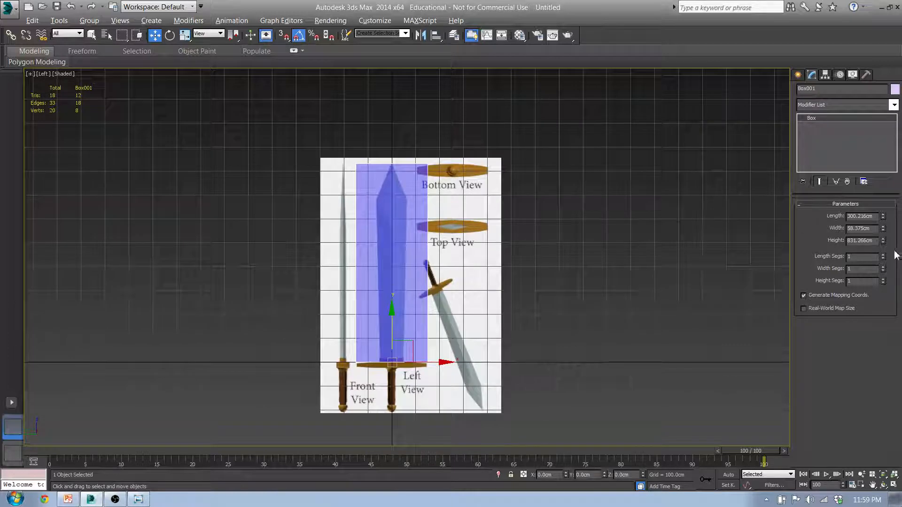
- Set the box to 2 length segments, 1 width segment and 2 height segments
{"action": "left_click", "coordinate": [883, 255]}
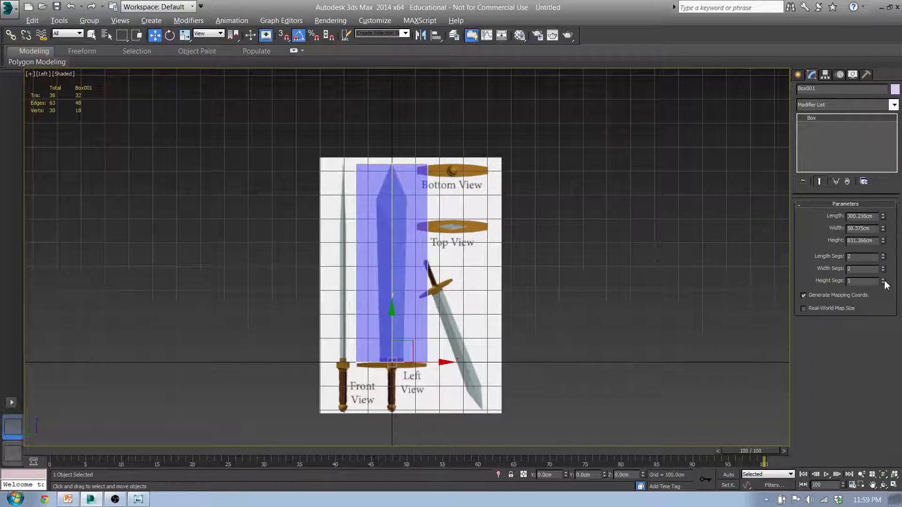
{"action": "left_click", "coordinate": [882, 279]}
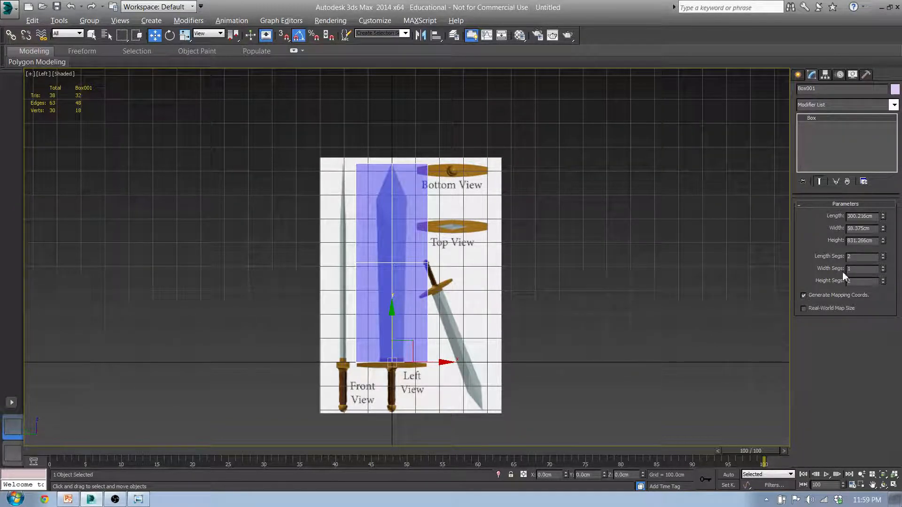
{"action": "middle_click_drag", "start_coordinate": [389, 318], "coordinate": [579, 316], "text": "alt"}
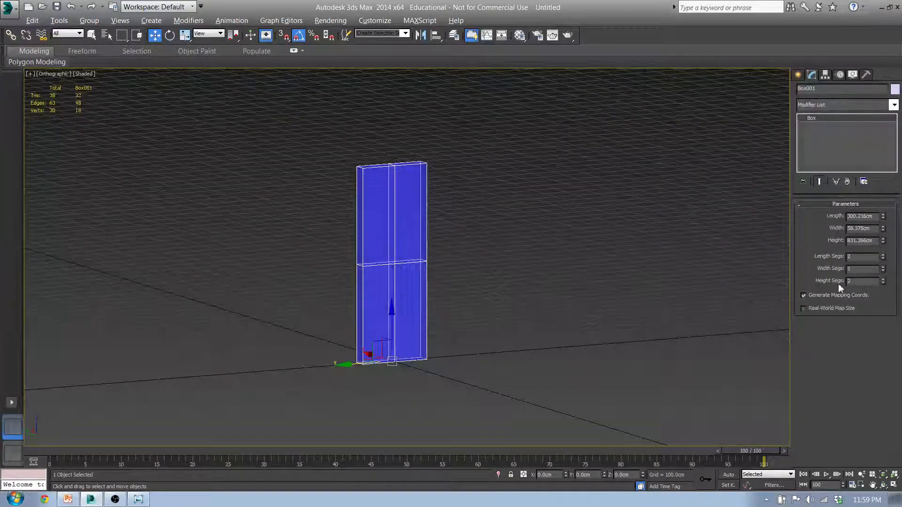
- Examine how the segmented box lines up with the blade drawings in the Front and Left views
{"action": "key", "text": "f"}
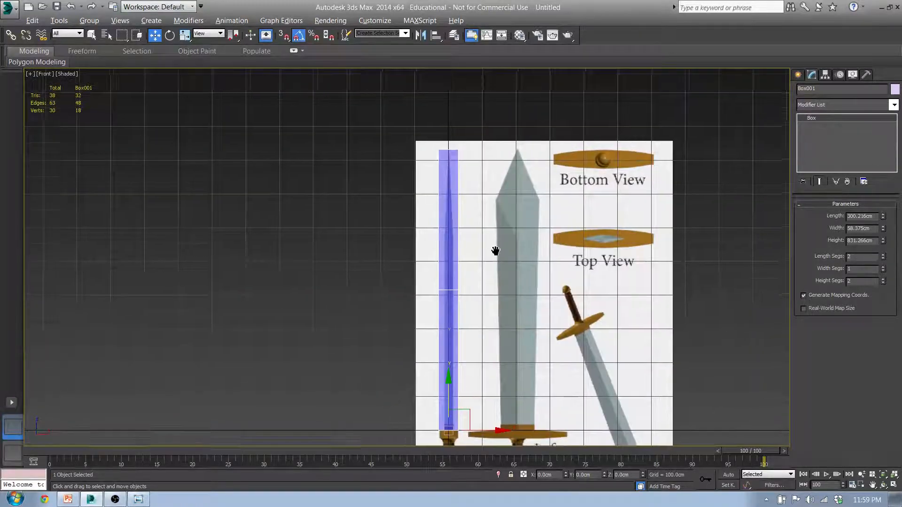
{"action": "scroll", "coordinate": [413, 214], "scroll_direction": "down", "scroll_amount": 3}
{"action": "scroll", "coordinate": [422, 245], "scroll_direction": "up", "scroll_amount": 7}
{"action": "scroll", "coordinate": [444, 252], "scroll_direction": "down", "scroll_amount": 3}
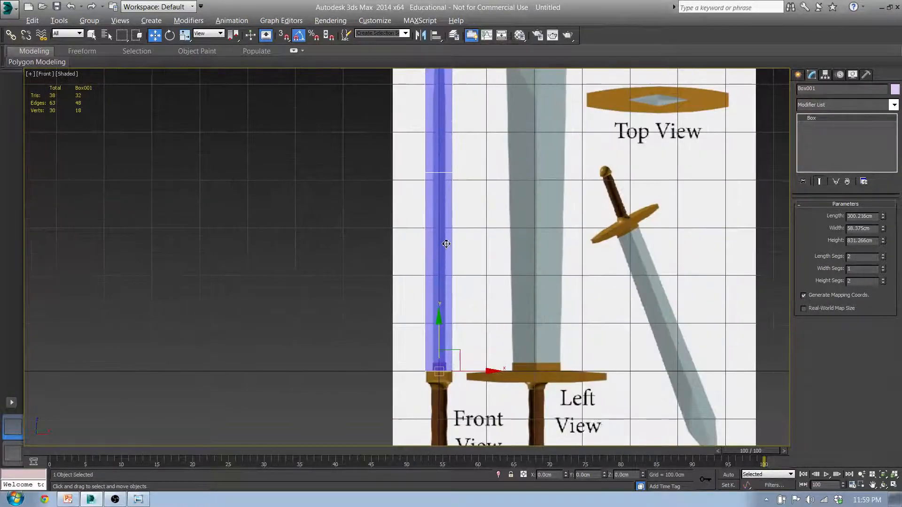
{"action": "middle_click_drag", "start_coordinate": [447, 241], "coordinate": [482, 263], "text": "alt"}
{"action": "middle_click_drag", "start_coordinate": [442, 271], "coordinate": [438, 326], "text": "alt"}
{"action": "key", "text": "f"}
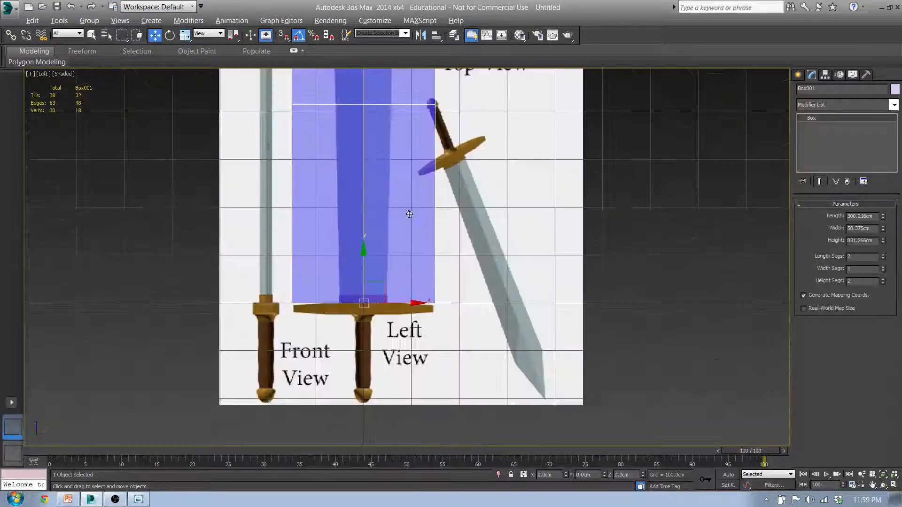
{"action": "key", "text": "l"}
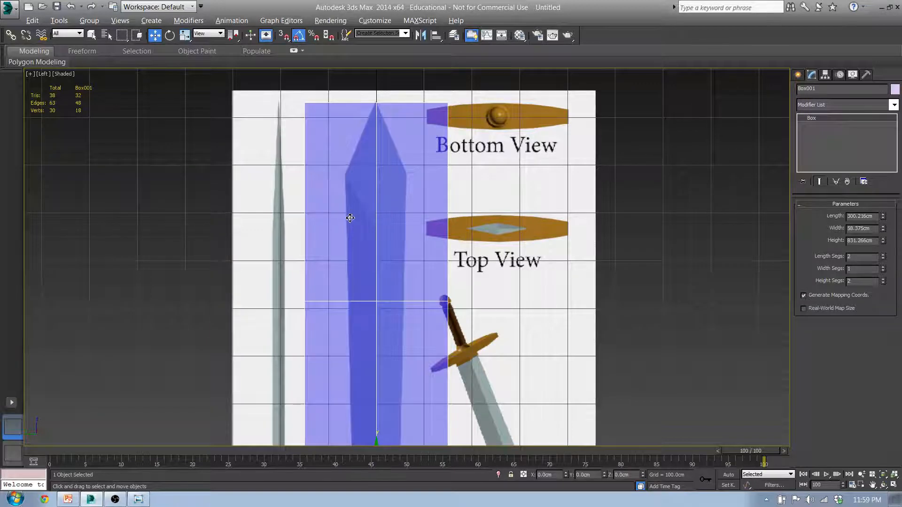
- Convert the box to an Editable Poly and switch to vertex editing
{"action": "left_click", "coordinate": [525, 336]}
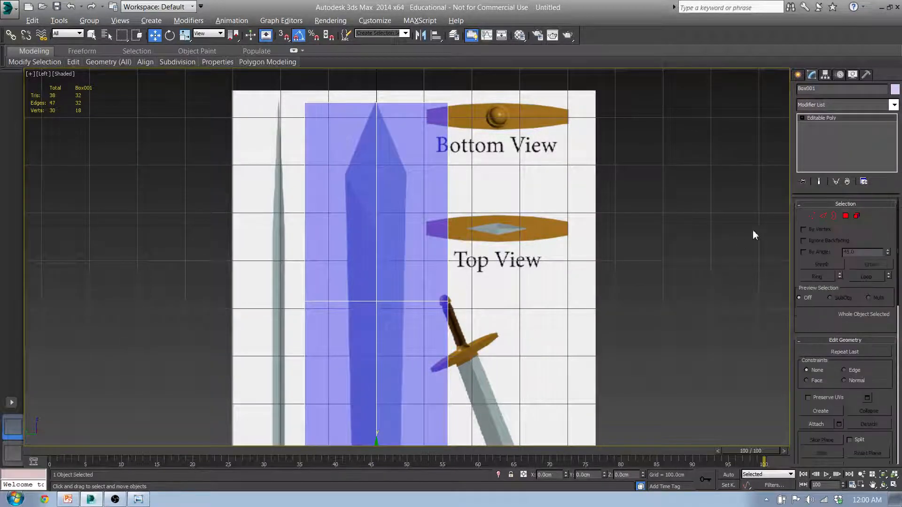
{"action": "left_click", "coordinate": [811, 215]}
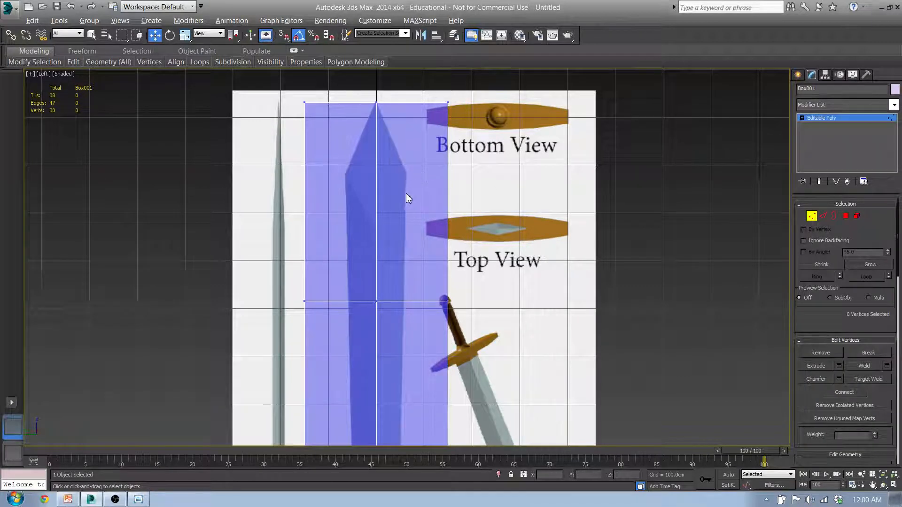
{"action": "middle_click_drag", "start_coordinate": [426, 266], "coordinate": [431, 242]}
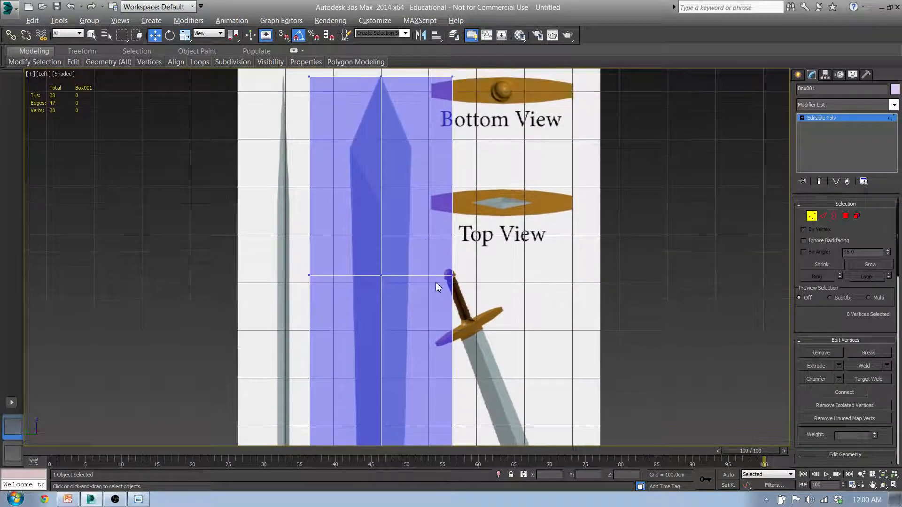
{"action": "middle_click_drag", "start_coordinate": [379, 205], "coordinate": [450, 208], "text": "alt"}
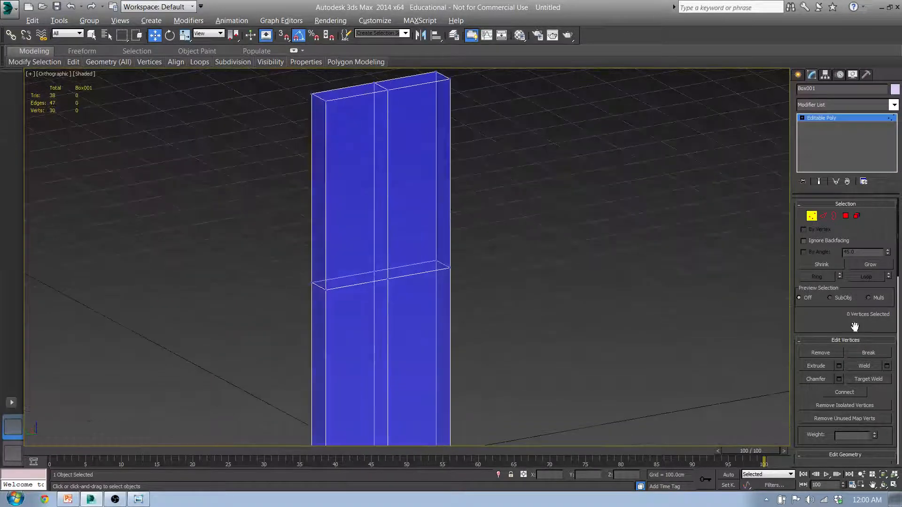
{"action": "left_click", "coordinate": [868, 379]}
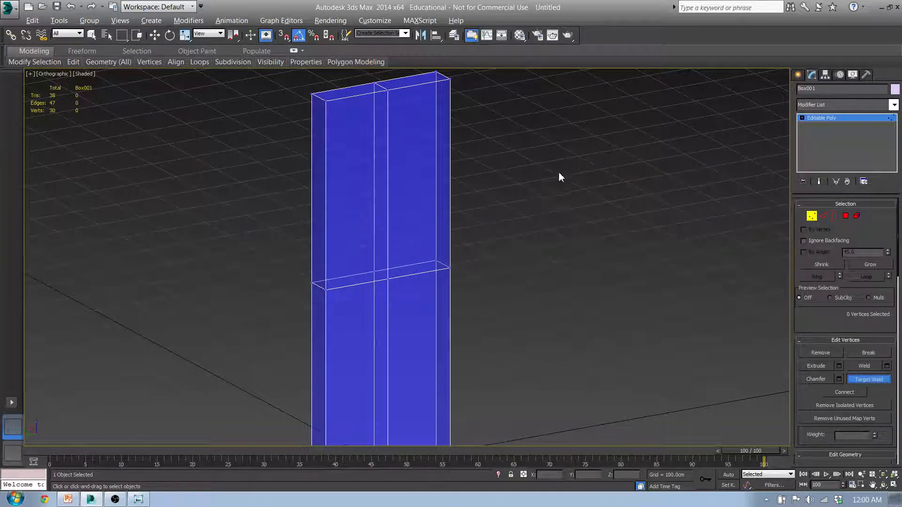
{"action": "middle_click_drag", "start_coordinate": [580, 200], "coordinate": [422, 170], "text": "alt"}
{"action": "left_click", "coordinate": [864, 379]}
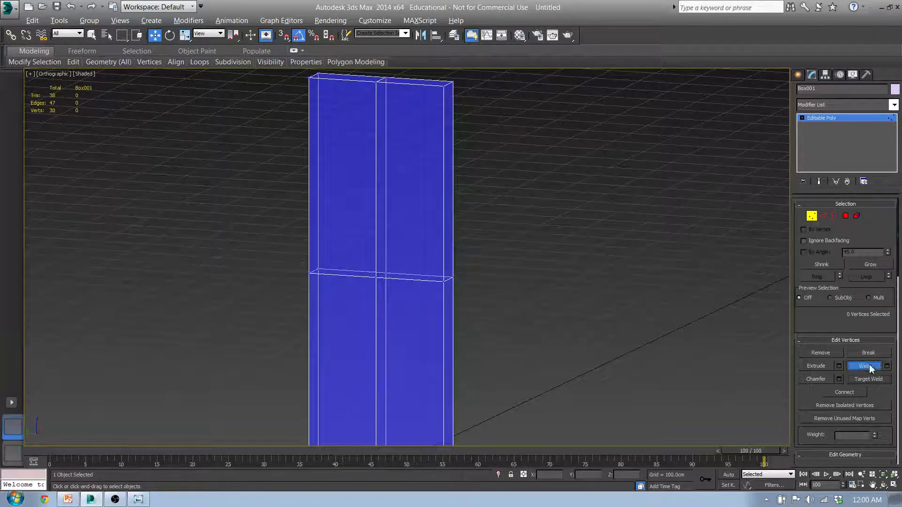
- Weld the front and back vertex pairs along both side edges and at the top centre of the box into single vertices
{"action": "middle_click_drag", "start_coordinate": [538, 206], "coordinate": [535, 289]}
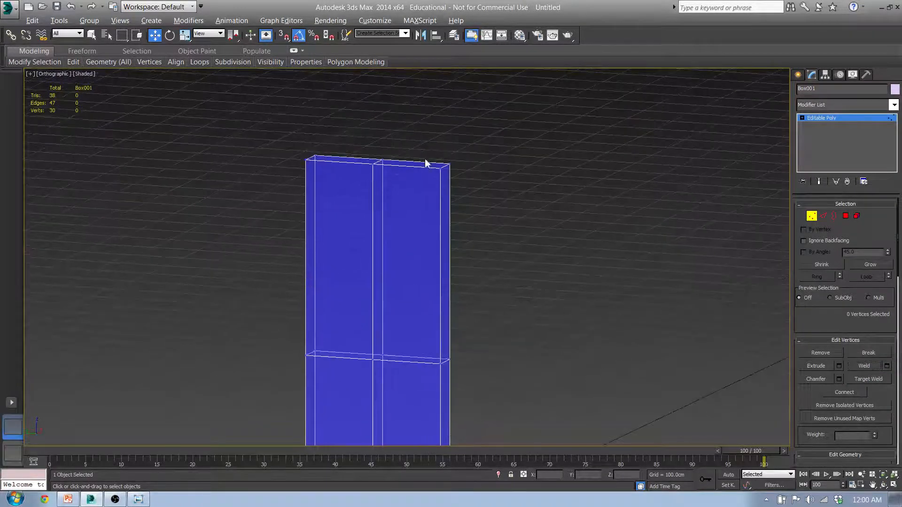
{"action": "left_click_drag", "start_coordinate": [474, 200], "coordinate": [473, 199]}
{"action": "left_click_drag", "start_coordinate": [322, 187], "coordinate": [322, 188], "text": "ctrl"}
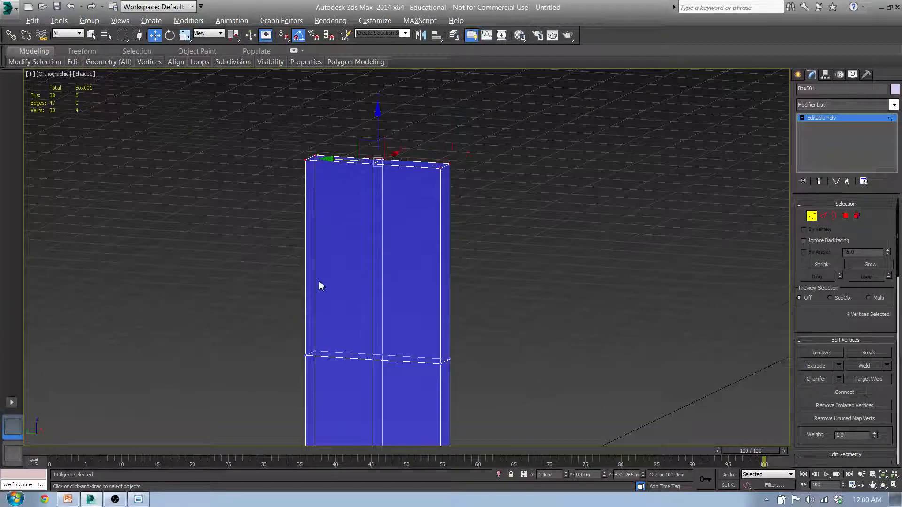
{"action": "middle_click_drag", "start_coordinate": [318, 285], "coordinate": [312, 243]}
{"action": "left_click_drag", "start_coordinate": [447, 260], "coordinate": [493, 358], "text": "ctrl"}
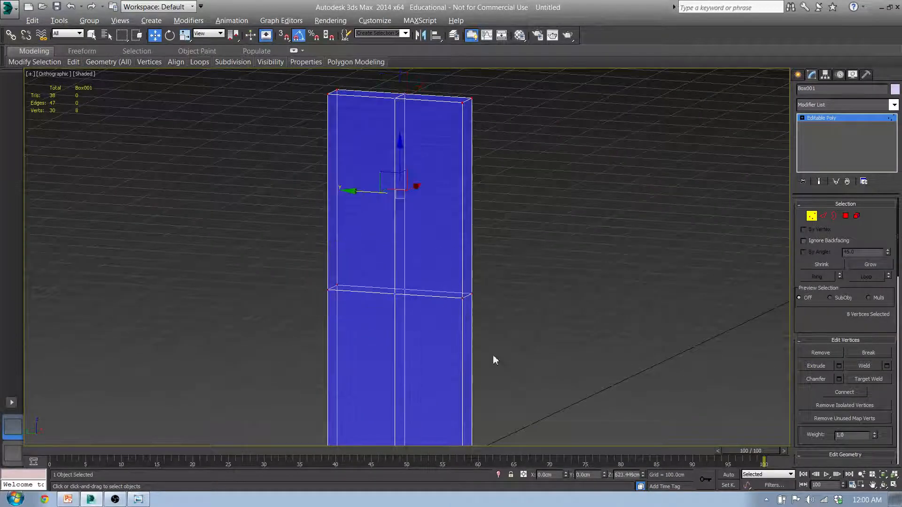
{"action": "middle_click_drag", "start_coordinate": [493, 358], "coordinate": [511, 226]}
{"action": "left_click_drag", "start_coordinate": [553, 379], "coordinate": [553, 379], "text": "ctrl"}
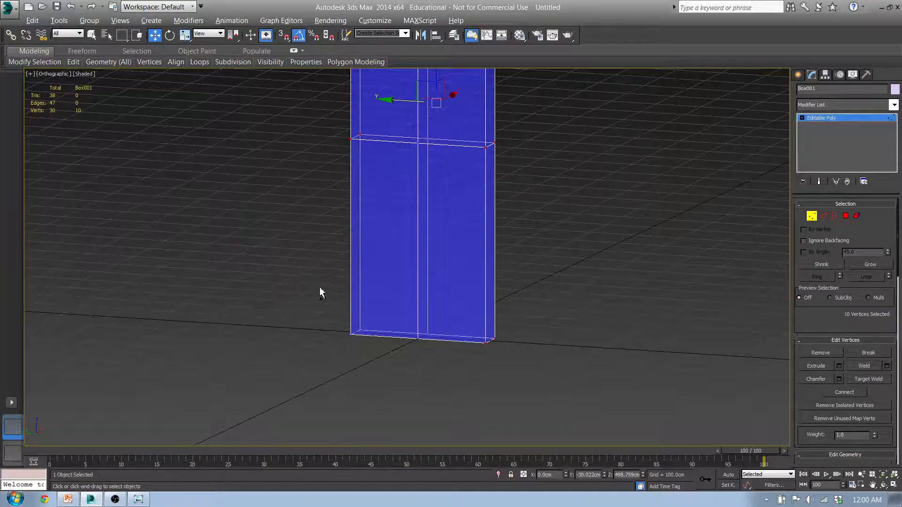
{"action": "middle_click_drag", "start_coordinate": [495, 251], "coordinate": [475, 430]}
{"action": "left_click_drag", "start_coordinate": [389, 120], "coordinate": [423, 152], "text": "ctrl"}
{"action": "middle_click_drag", "start_coordinate": [470, 287], "coordinate": [525, 312]}
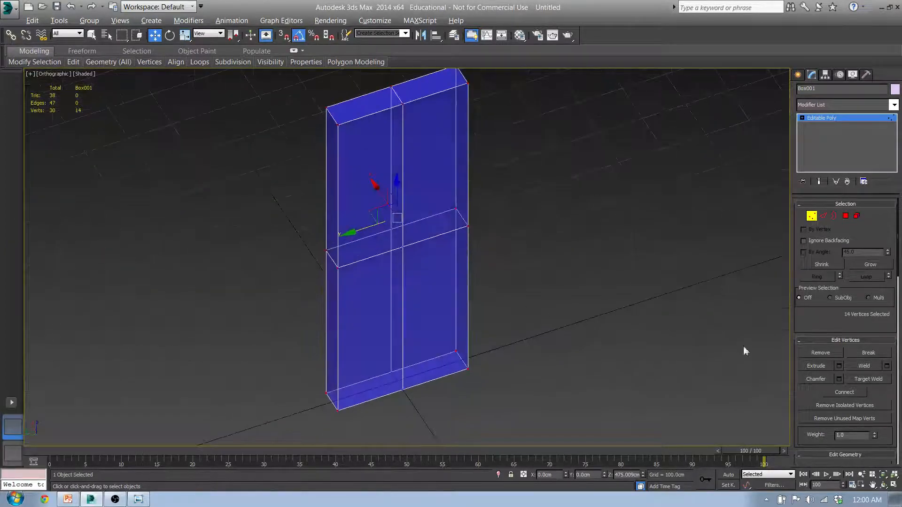
{"action": "left_click", "coordinate": [887, 366]}
{"action": "left_click_drag", "start_coordinate": [413, 264], "coordinate": [416, 231]}
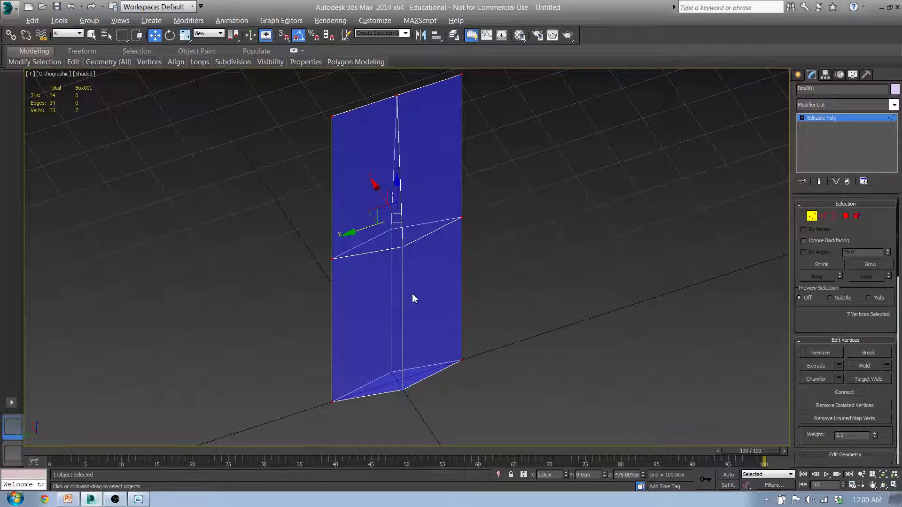
{"action": "middle_click_drag", "start_coordinate": [434, 323], "coordinate": [436, 327]}
- Lower the two top corner vertices in the Left view to the blade's shoulder, at a Z position of 683.527 cm
{"action": "key", "text": "l"}
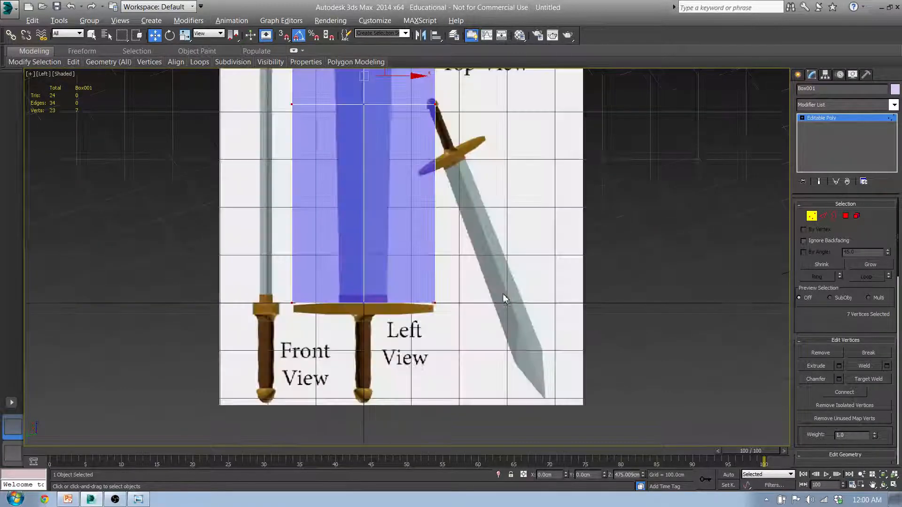
{"action": "middle_click_drag", "start_coordinate": [502, 222], "coordinate": [477, 442]}
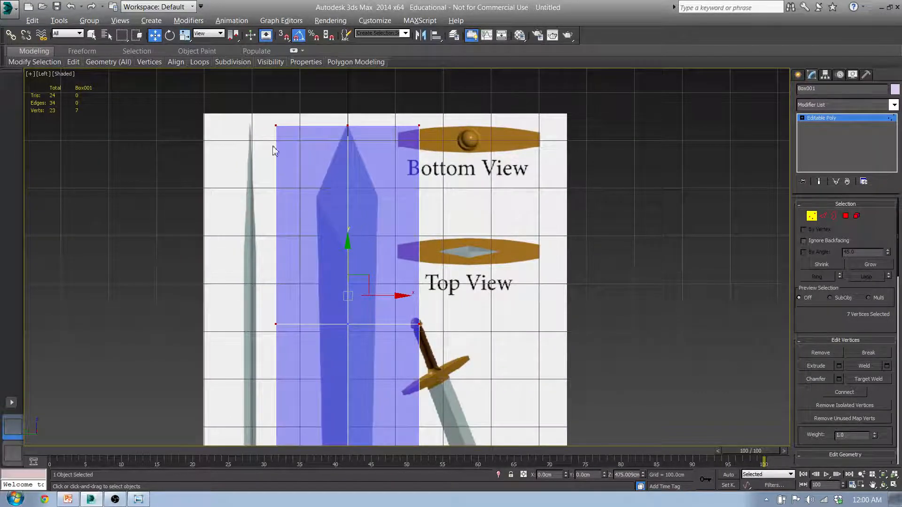
{"action": "left_click_drag", "start_coordinate": [240, 106], "coordinate": [299, 137]}
{"action": "left_click_drag", "start_coordinate": [385, 100], "coordinate": [470, 158], "text": "ctrl"}
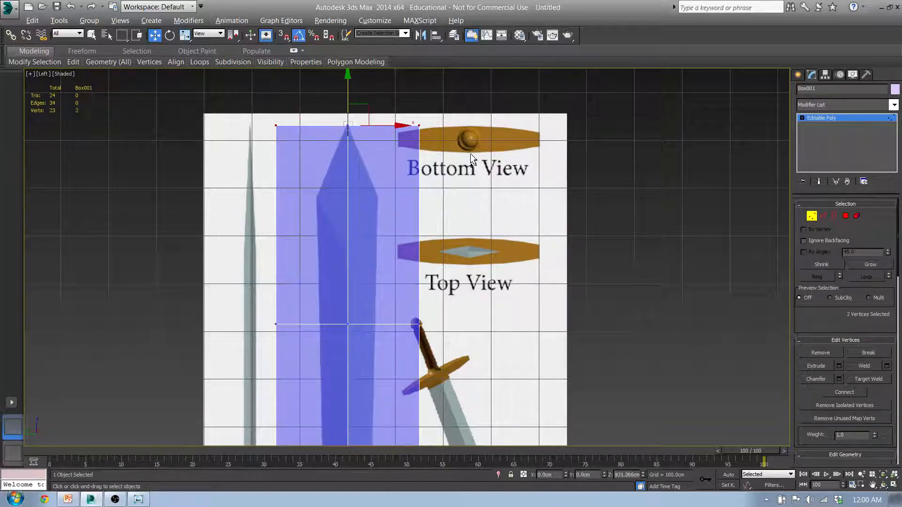
{"action": "left_click_drag", "start_coordinate": [350, 86], "coordinate": [346, 156]}
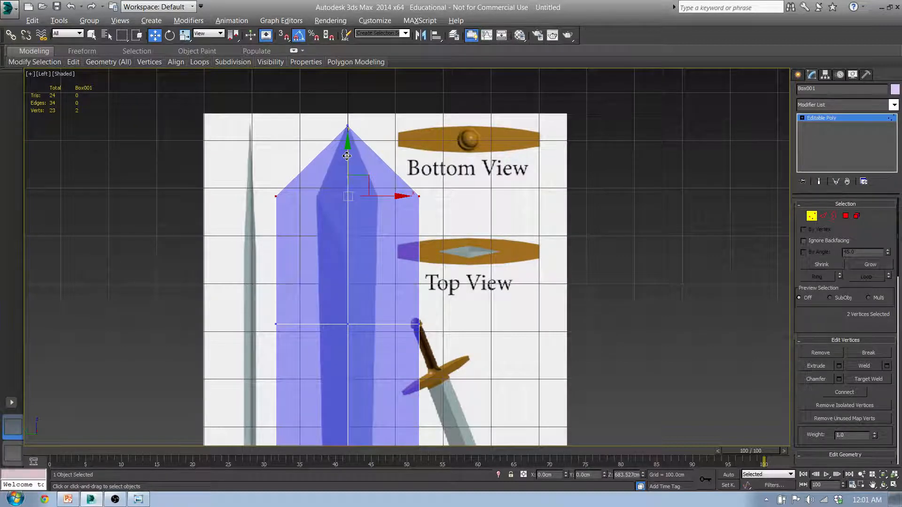
- Scale the two shoulder vertices inward horizontally in the Left view until they meet the edges of the drawn blade
{"action": "scroll", "coordinate": [349, 211], "scroll_direction": "up", "scroll_amount": 4}
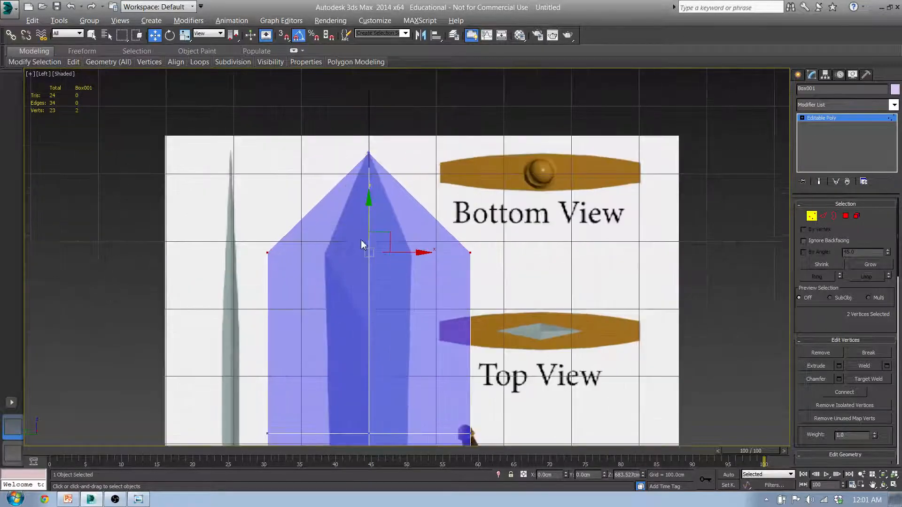
{"action": "left_click", "coordinate": [184, 36]}
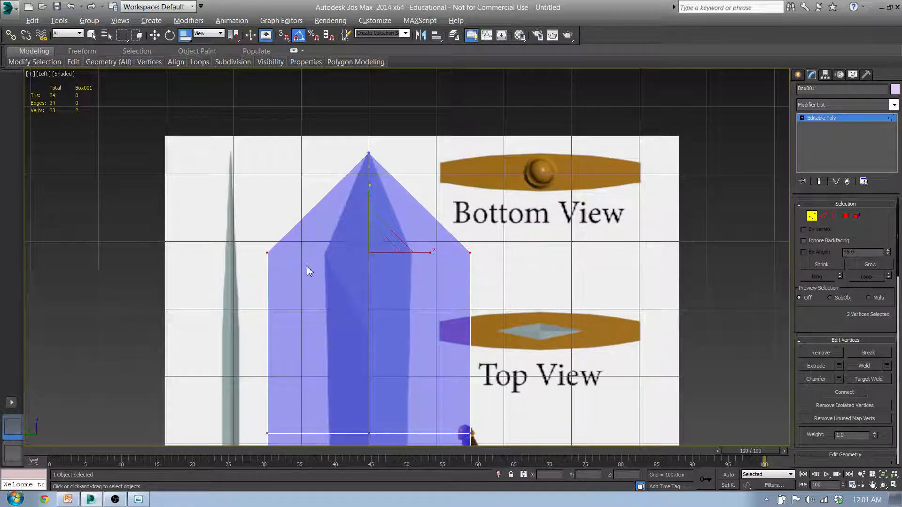
{"action": "middle_click_drag", "start_coordinate": [307, 272], "coordinate": [362, 225], "text": "alt"}
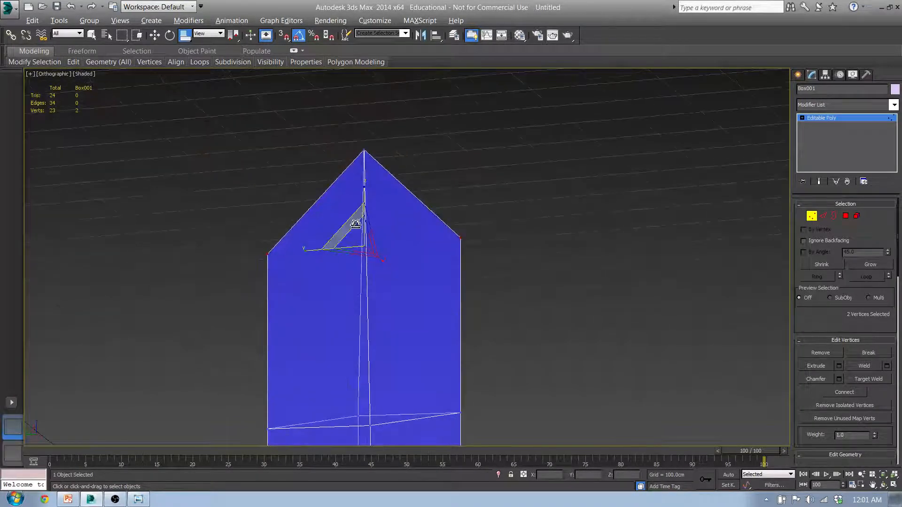
{"action": "key", "text": "f"}
{"action": "middle_click_drag", "start_coordinate": [365, 192], "coordinate": [372, 228]}
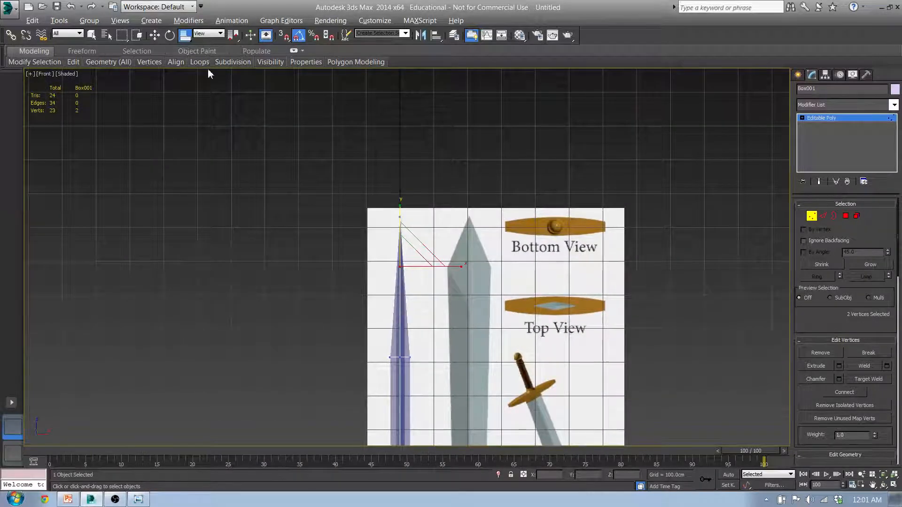
{"action": "left_click", "coordinate": [185, 36]}
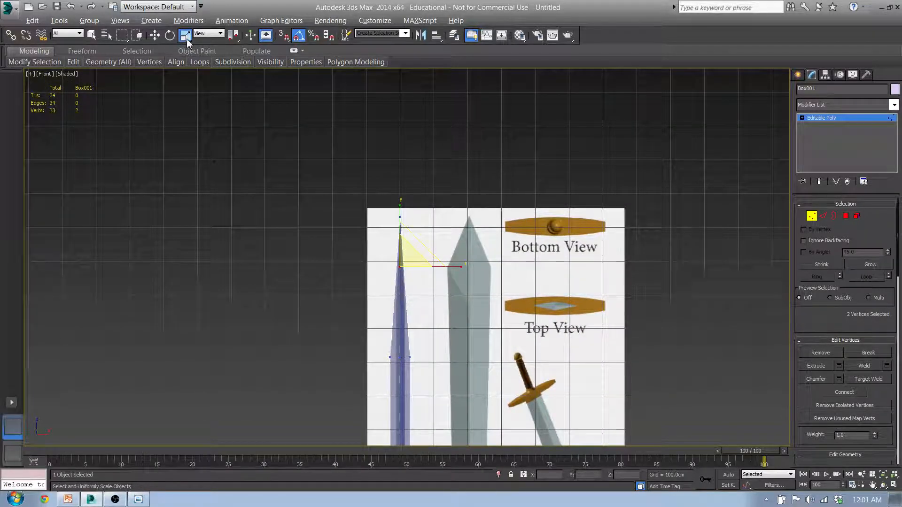
{"action": "middle_click_drag", "start_coordinate": [457, 292], "coordinate": [383, 232]}
{"action": "key", "text": "l"}
{"action": "middle_click_drag", "start_coordinate": [334, 143], "coordinate": [365, 297]}
{"action": "scroll", "coordinate": [392, 284], "scroll_direction": "up", "scroll_amount": 5}
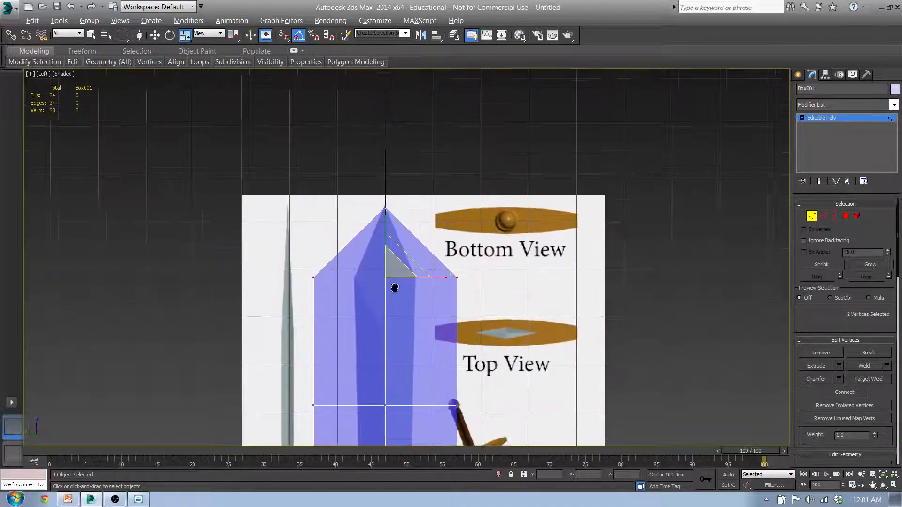
{"action": "left_click_drag", "start_coordinate": [439, 272], "coordinate": [397, 266]}
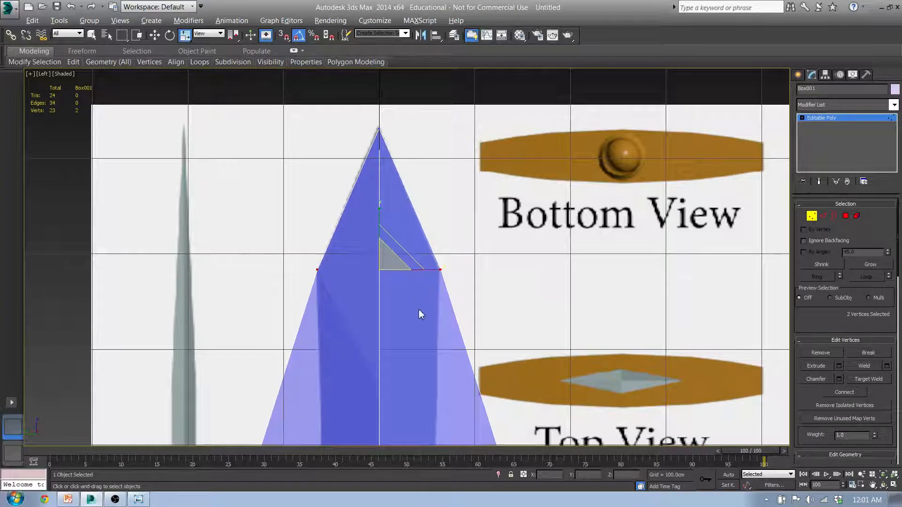
- Raise the row of four vertices below the blade's shoulder in the Left view to a Z position of 561.23 cm
{"action": "middle_click_drag", "start_coordinate": [418, 310], "coordinate": [418, 175]}
{"action": "scroll", "coordinate": [419, 178], "scroll_direction": "down", "scroll_amount": 3}
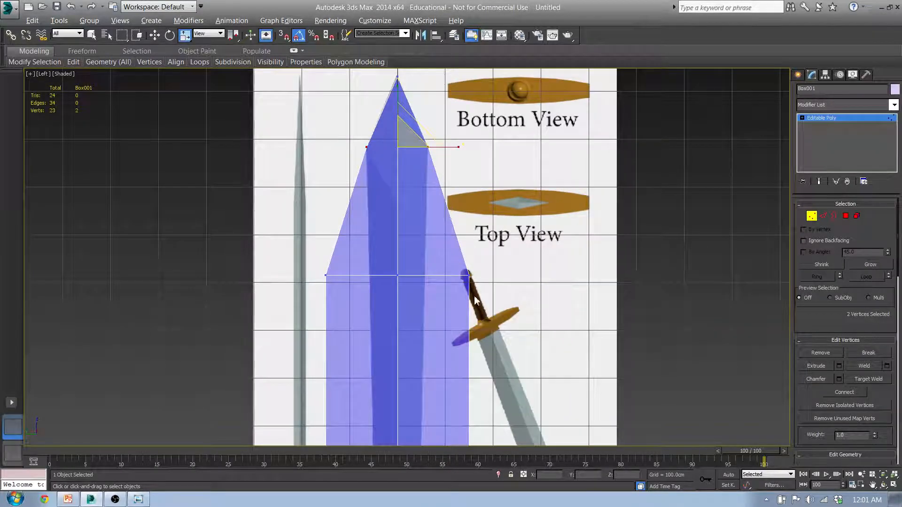
{"action": "middle_click_drag", "start_coordinate": [481, 296], "coordinate": [488, 323]}
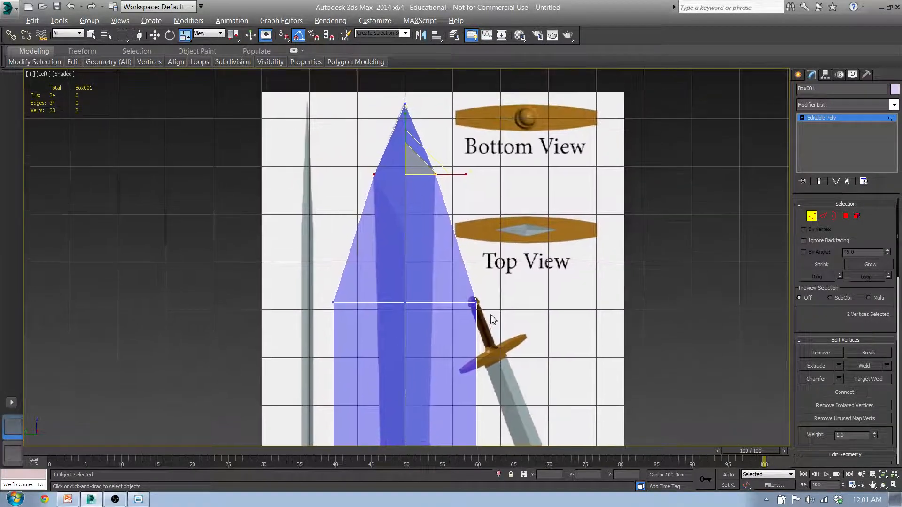
{"action": "left_click_drag", "start_coordinate": [499, 313], "coordinate": [314, 298]}
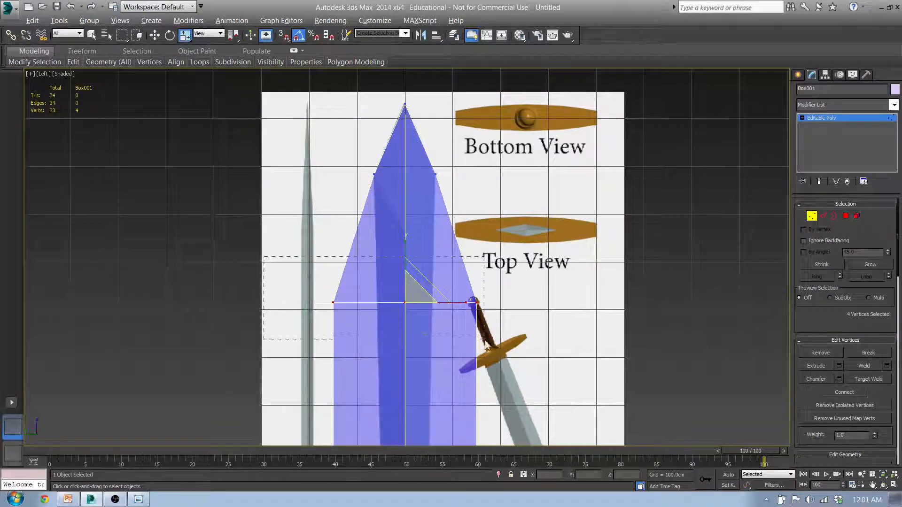
{"action": "left_click_drag", "start_coordinate": [408, 252], "coordinate": [413, 197]}
{"action": "key", "text": "w"}
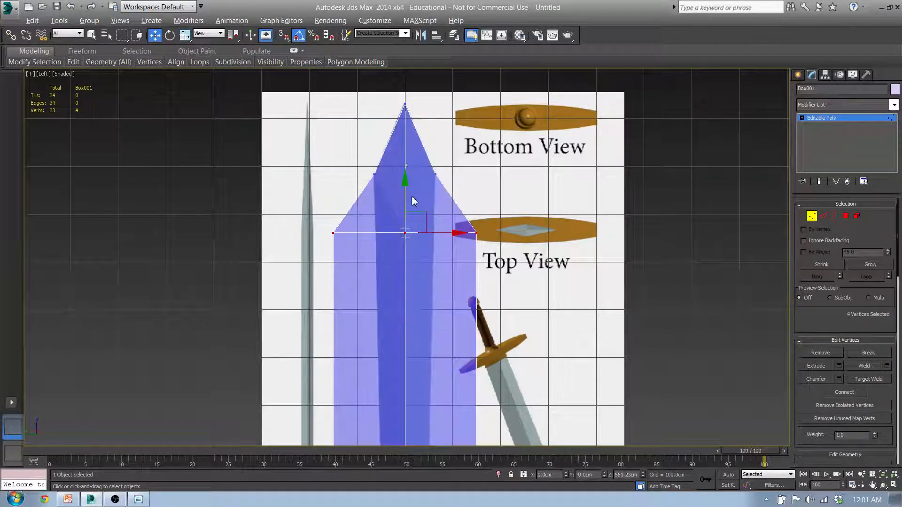
- Target-weld the two outer vertices of the raised row to the shoulder vertices above them on each side
{"action": "middle_click_drag", "start_coordinate": [364, 218], "coordinate": [336, 242], "text": "alt"}
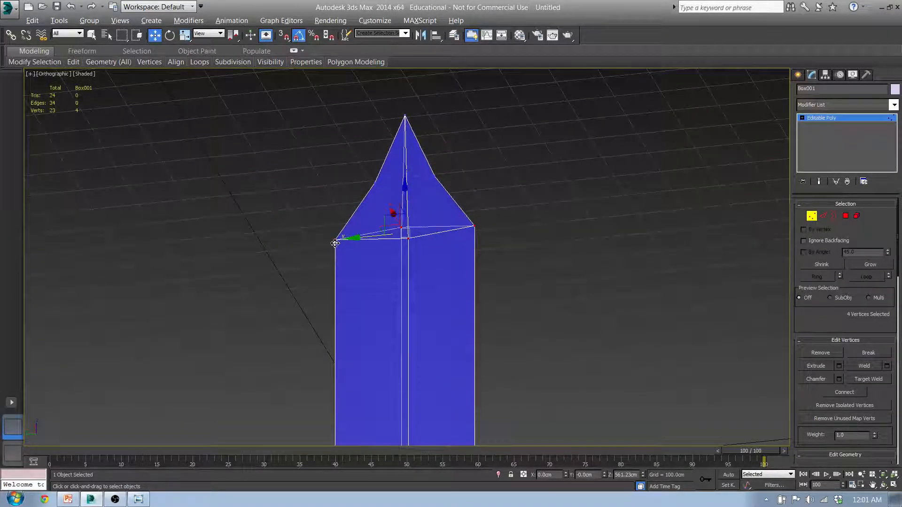
{"action": "left_click", "coordinate": [862, 379]}
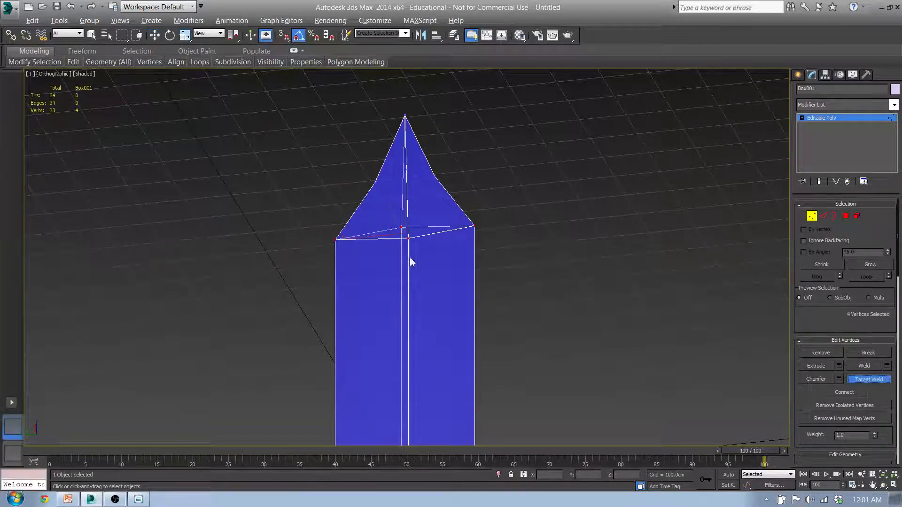
{"action": "left_click", "coordinate": [376, 184]}
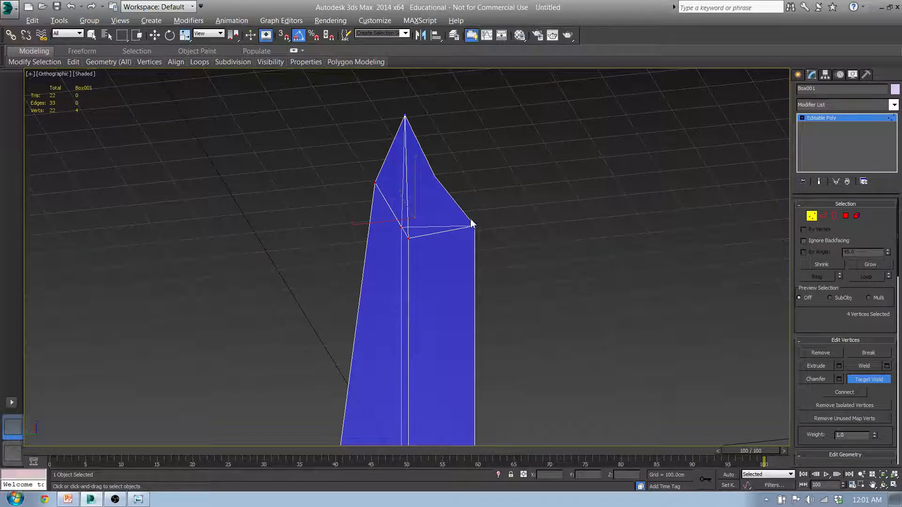
{"action": "left_click", "coordinate": [437, 180]}
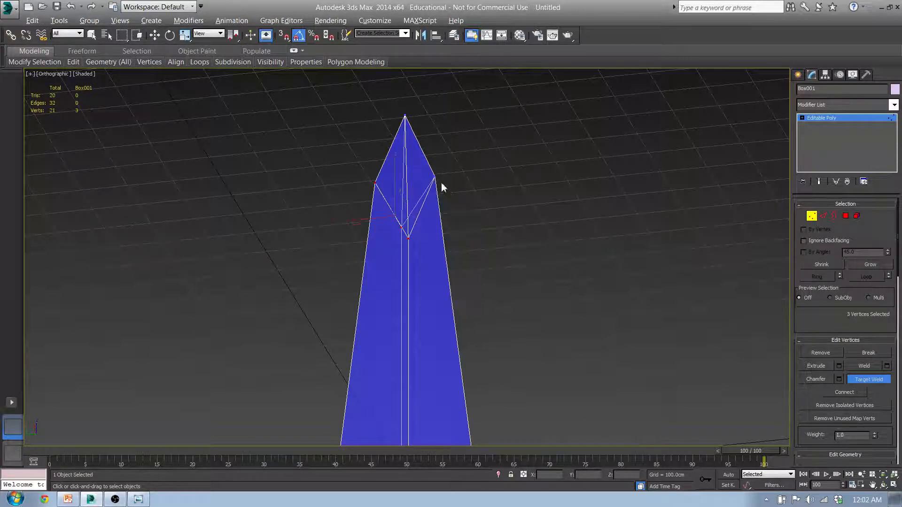
{"action": "middle_click_drag", "start_coordinate": [440, 185], "coordinate": [449, 224], "text": "alt"}
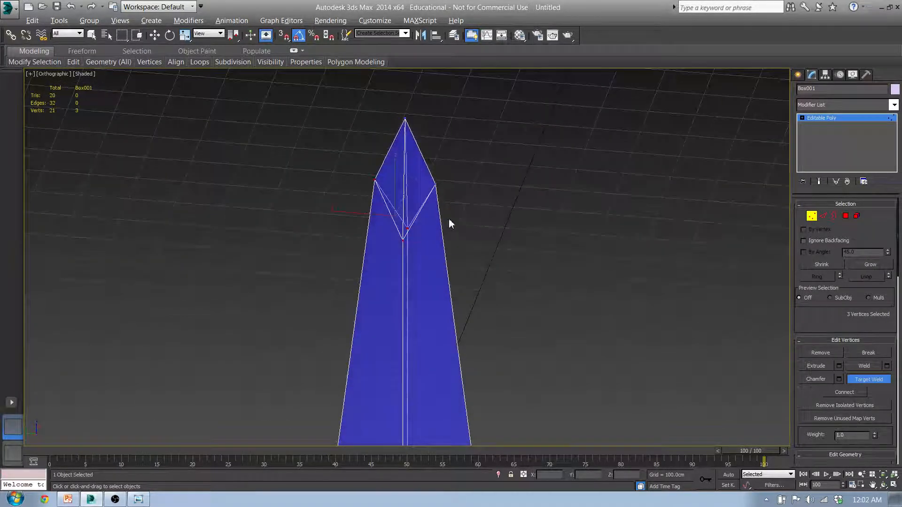
- Turn off Target Weld and scale the four base vertices inward horizontally in the Left view to match the drawn blade's width
{"action": "key", "text": "l"}
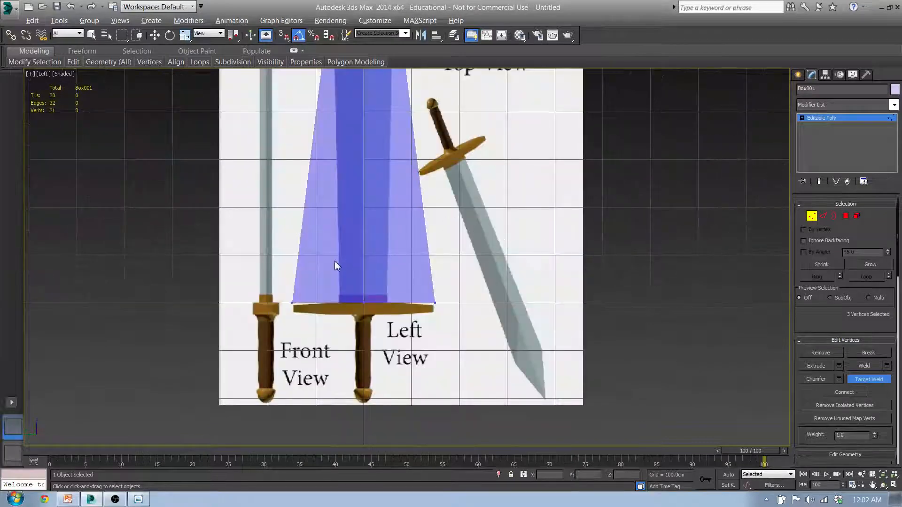
{"action": "left_click", "coordinate": [869, 379]}
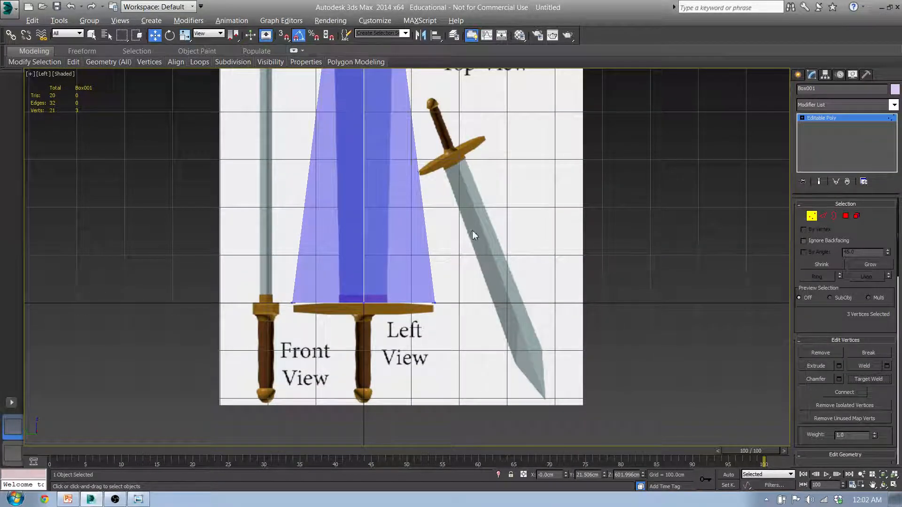
{"action": "left_click_drag", "start_coordinate": [241, 255], "coordinate": [467, 329]}
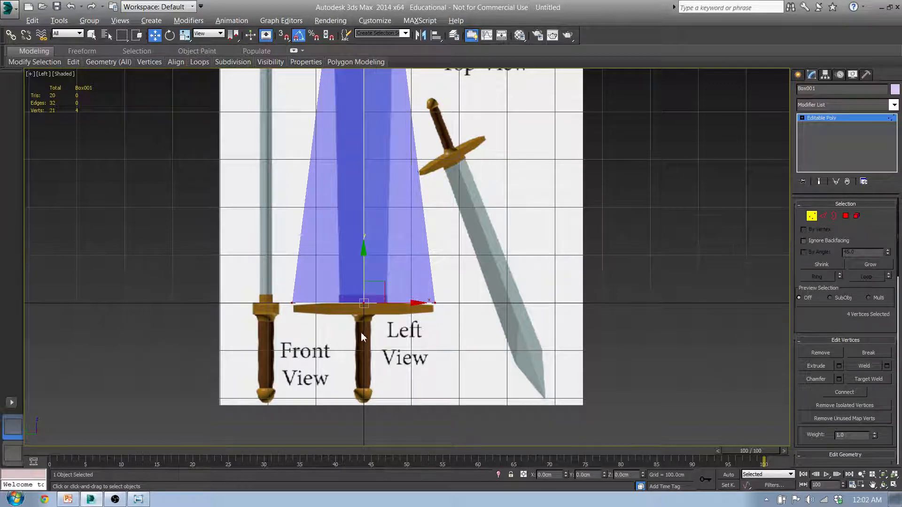
{"action": "middle_click_drag", "start_coordinate": [361, 336], "coordinate": [444, 344]}
{"action": "key", "text": "r"}
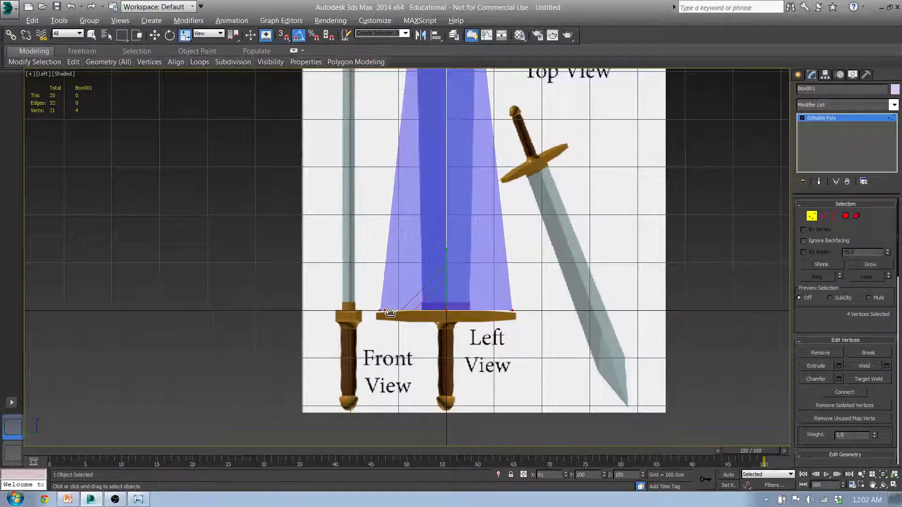
{"action": "left_click_drag", "start_coordinate": [389, 312], "coordinate": [461, 315]}
- Scale the two central ridge vertices below the tip inward horizontally in the Front view to match the drawn blade's thickness
{"action": "middle_click_drag", "start_coordinate": [461, 316], "coordinate": [413, 326], "text": "alt"}
{"action": "key", "text": "f"}
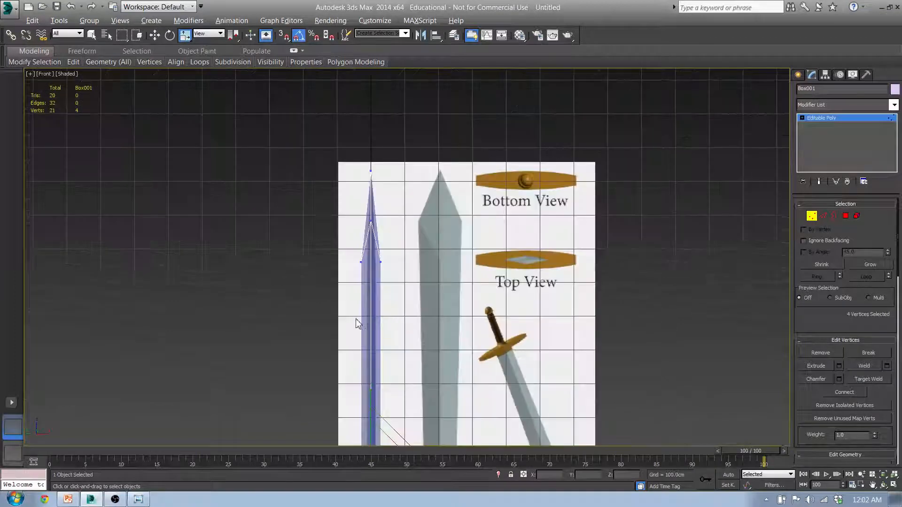
{"action": "scroll", "coordinate": [368, 265], "scroll_direction": "down", "scroll_amount": 2}
{"action": "scroll", "coordinate": [367, 233], "scroll_direction": "up", "scroll_amount": 2}
{"action": "scroll", "coordinate": [367, 232], "scroll_direction": "up", "scroll_amount": 5}
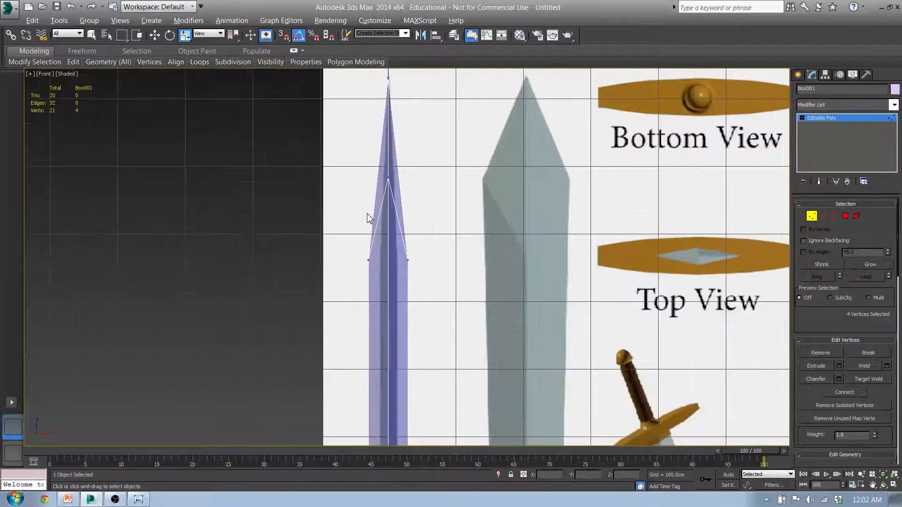
{"action": "left_click_drag", "start_coordinate": [433, 292], "coordinate": [434, 292]}
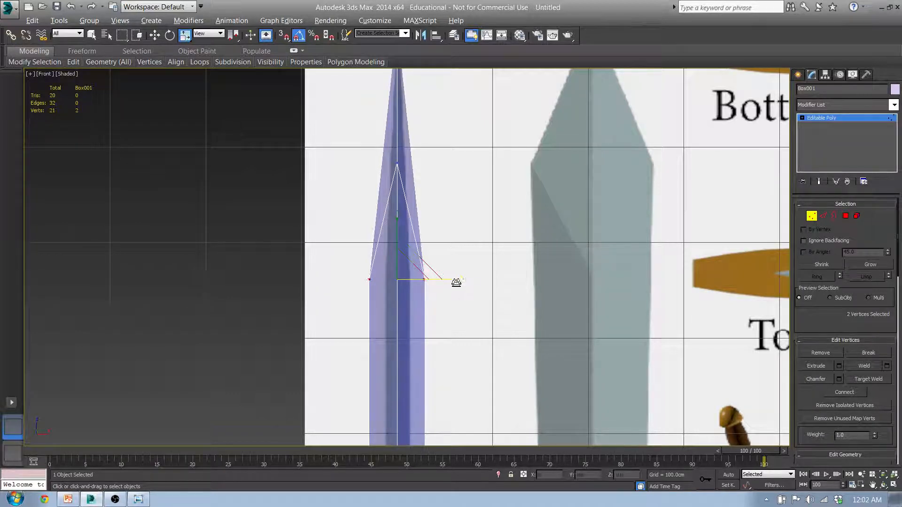
{"action": "left_click_drag", "start_coordinate": [456, 282], "coordinate": [404, 282]}
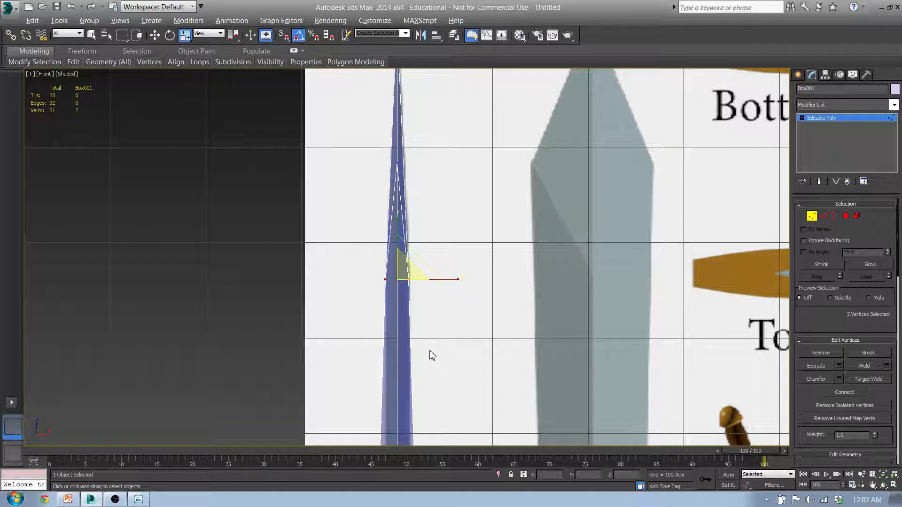
- Scale the base vertices inward horizontally in the Front view to match the drawn blade's thickness at the guard
{"action": "scroll", "coordinate": [439, 236], "scroll_direction": "down", "scroll_amount": 6}
{"action": "scroll", "coordinate": [421, 402], "scroll_direction": "up", "scroll_amount": 8}
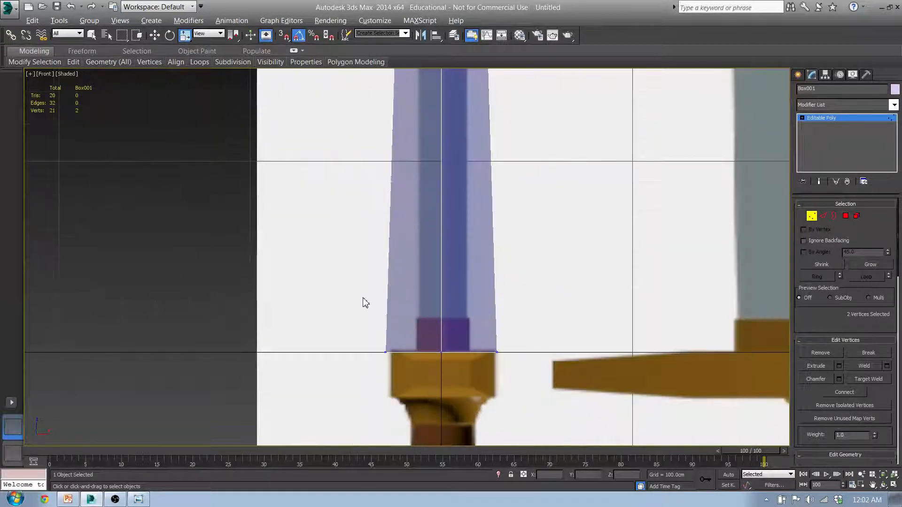
{"action": "left_click_drag", "start_coordinate": [363, 302], "coordinate": [461, 352], "text": "ctrl"}
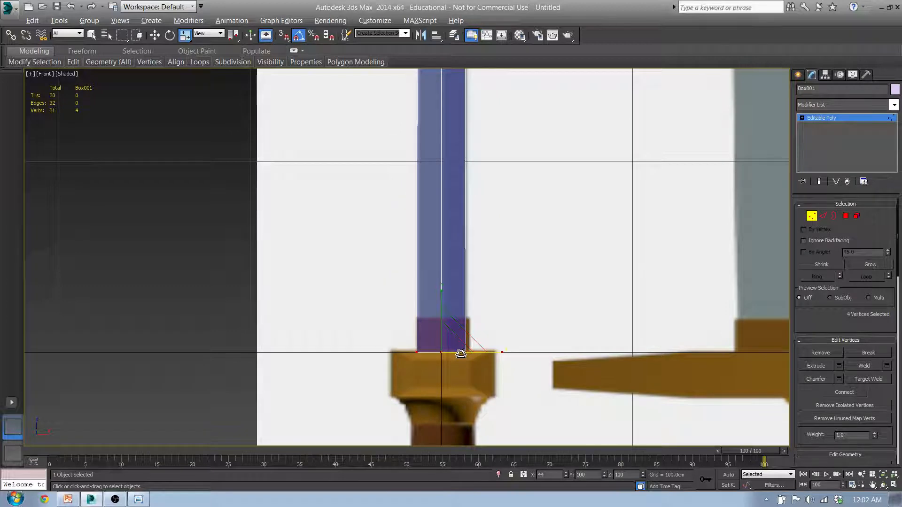
- Raise the four base vertices in the Left view to the upper edge of the guard's collar, at Z 16.52 cm
{"action": "middle_click_drag", "start_coordinate": [447, 346], "coordinate": [463, 199], "text": "alt"}
{"action": "key", "text": "f"}
{"action": "key", "text": "l"}
{"action": "middle_click_drag", "start_coordinate": [364, 289], "coordinate": [401, 317]}
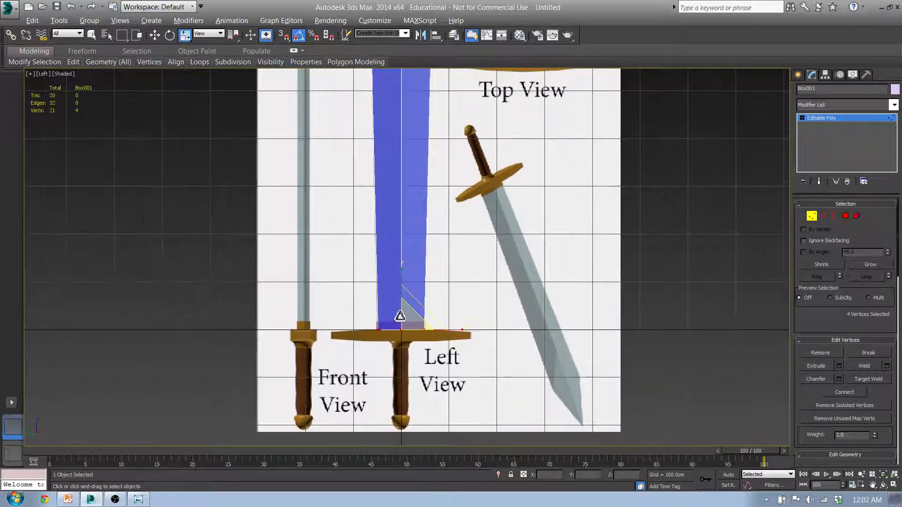
{"action": "scroll", "coordinate": [401, 317], "scroll_direction": "up", "scroll_amount": 3}
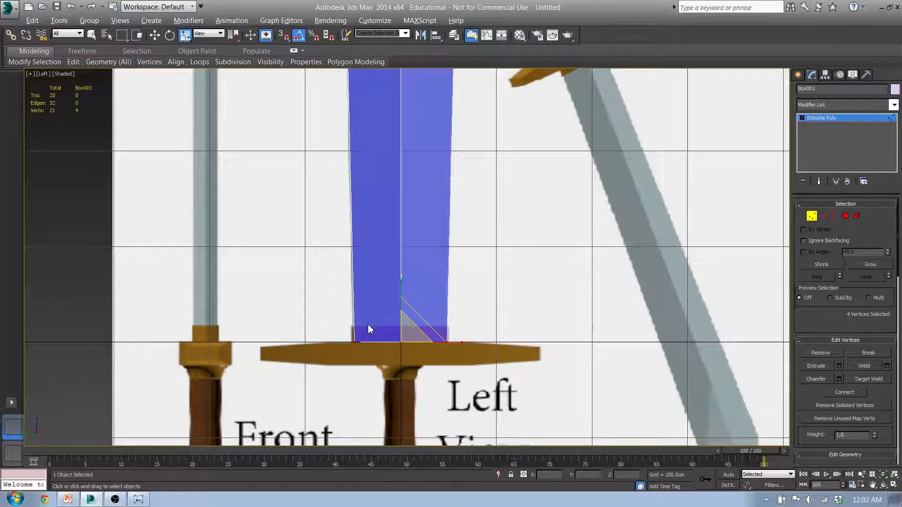
{"action": "scroll", "coordinate": [357, 341], "scroll_direction": "up", "scroll_amount": 5}
{"action": "scroll", "coordinate": [354, 311], "scroll_direction": "down", "scroll_amount": 3}
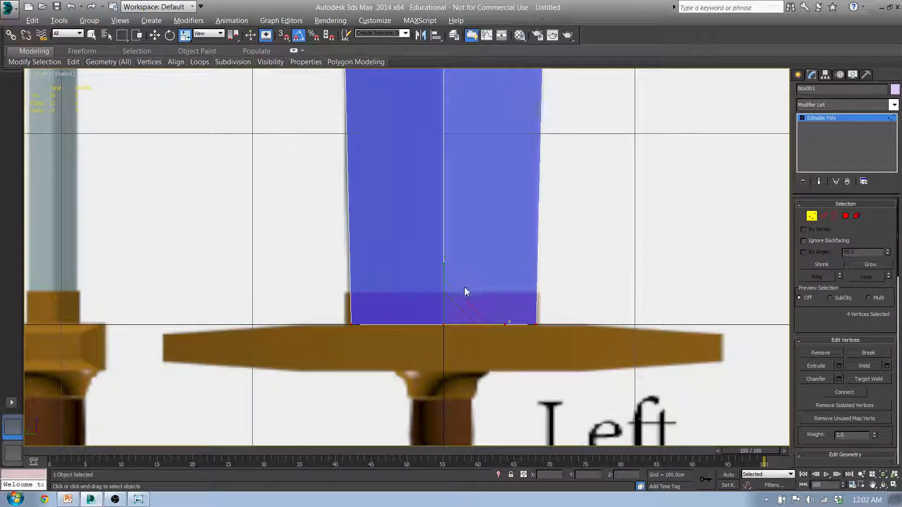
{"action": "key", "text": "w"}
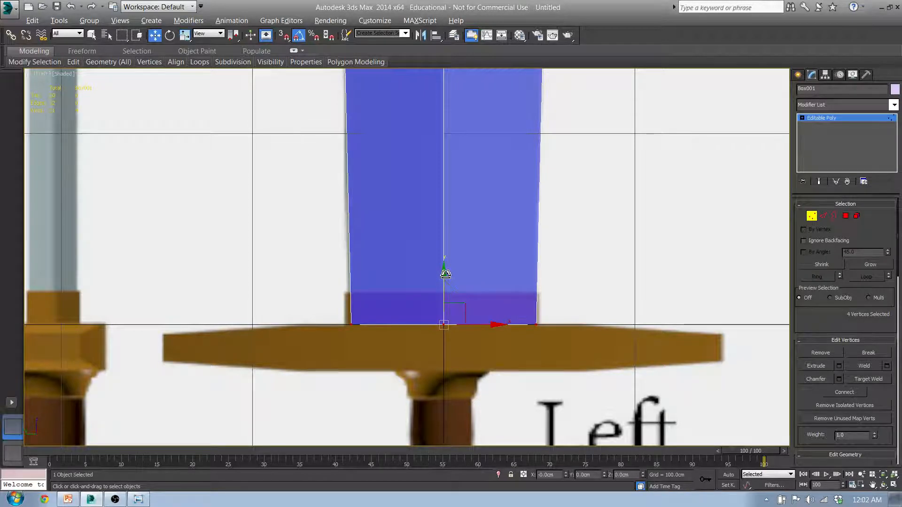
{"action": "left_click_drag", "start_coordinate": [618, 383], "coordinate": [611, 384]}
{"action": "middle_click_drag", "start_coordinate": [183, 154], "coordinate": [204, 165]}
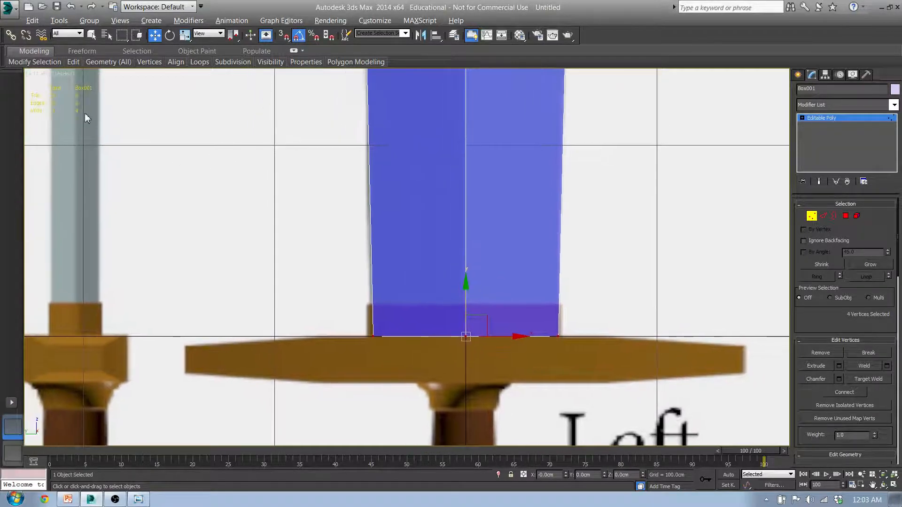
{"action": "left_click_drag", "start_coordinate": [465, 311], "coordinate": [473, 280]}
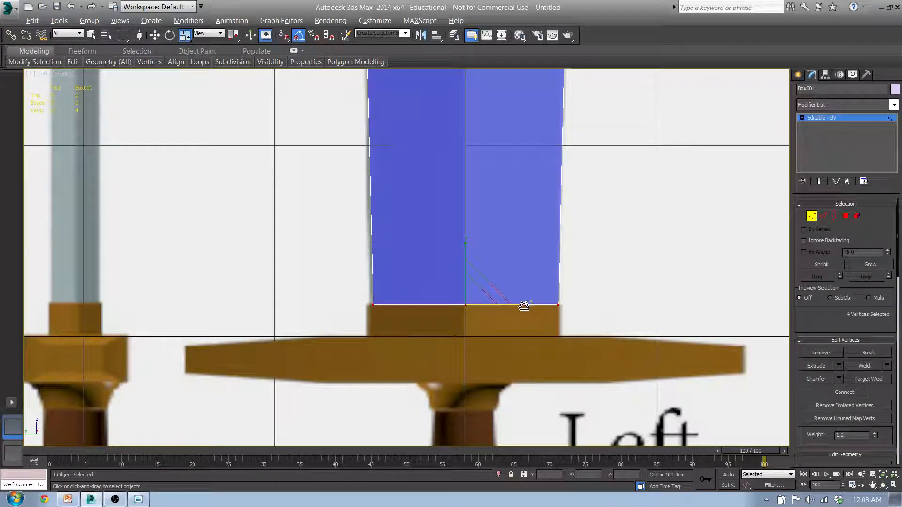
{"action": "key", "text": "w"}
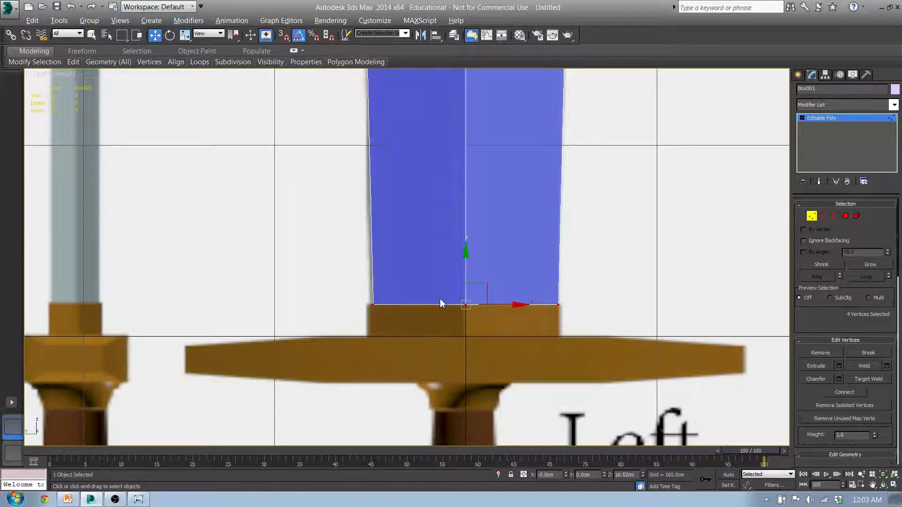
- Check the blade's base against the Front view drawing, and select the two polygons closing its bottom end in polygon editing
{"action": "middle_click_drag", "start_coordinate": [348, 306], "coordinate": [400, 333], "text": "alt"}
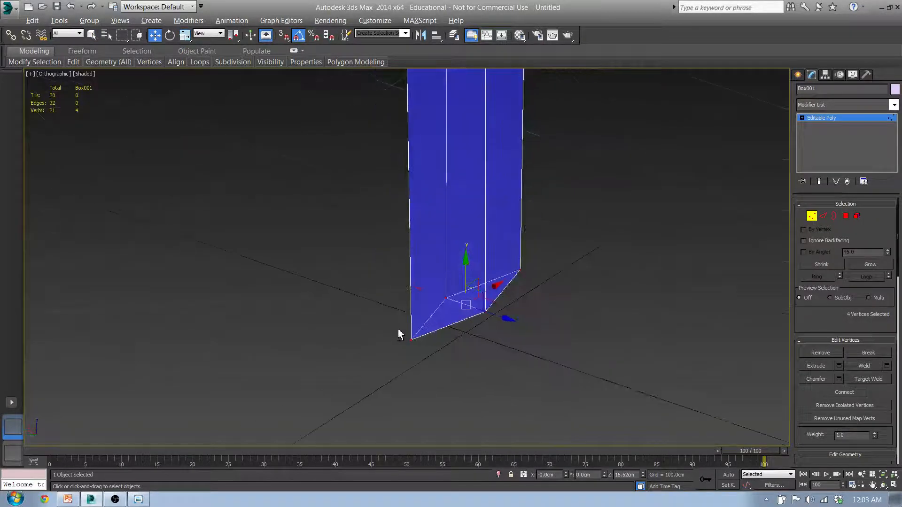
{"action": "middle_click_drag", "start_coordinate": [533, 330], "coordinate": [495, 315], "text": "alt"}
{"action": "key", "text": "f"}
{"action": "scroll", "coordinate": [286, 310], "scroll_direction": "up", "scroll_amount": 8}
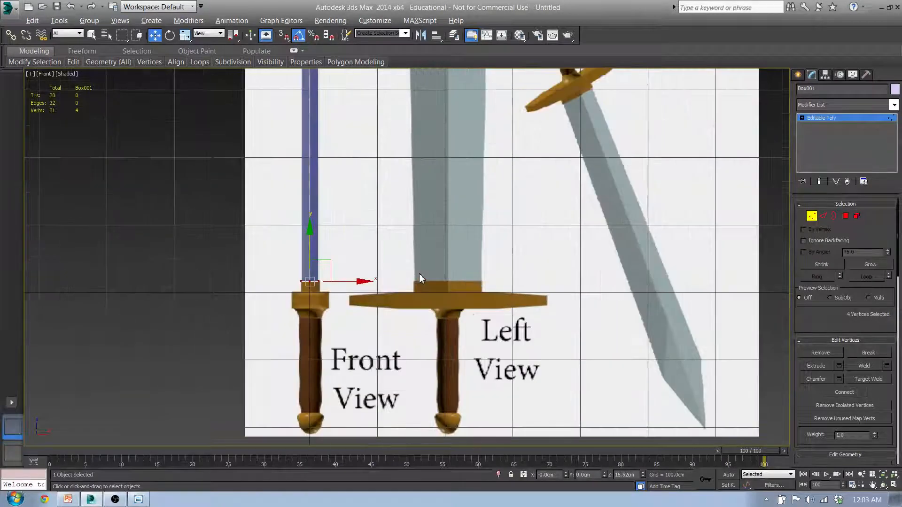
{"action": "scroll", "coordinate": [347, 277], "scroll_direction": "up", "scroll_amount": 5}
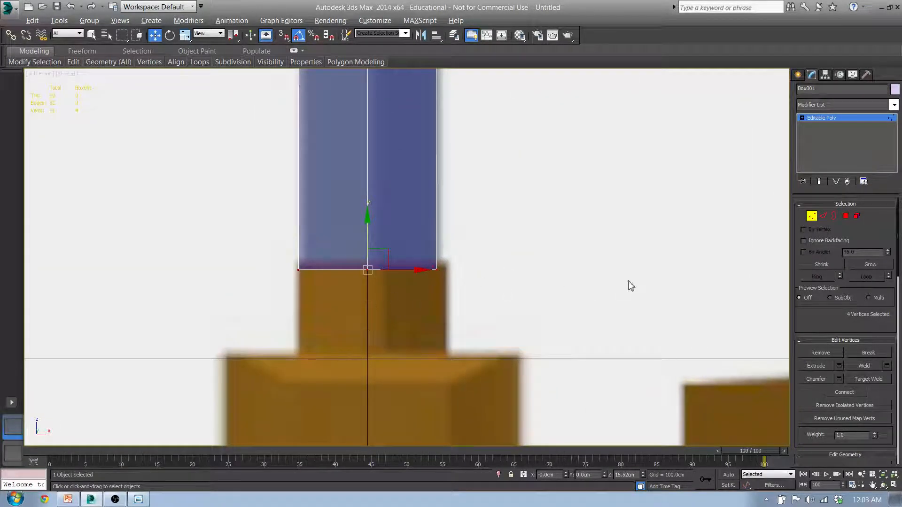
{"action": "left_click", "coordinate": [845, 217]}
{"action": "middle_click_drag", "start_coordinate": [433, 300], "coordinate": [452, 289], "text": "alt"}
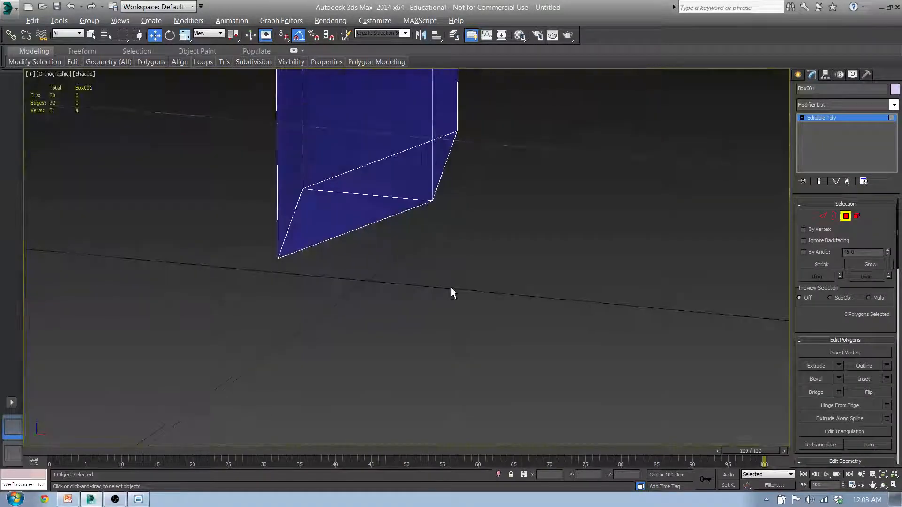
{"action": "left_click", "coordinate": [401, 187]}
{"action": "left_click", "coordinate": [355, 206], "text": "ctrl"}
{"action": "middle_click_drag", "start_coordinate": [353, 205], "coordinate": [264, 227], "text": "alt"}
{"action": "key", "text": "f"}
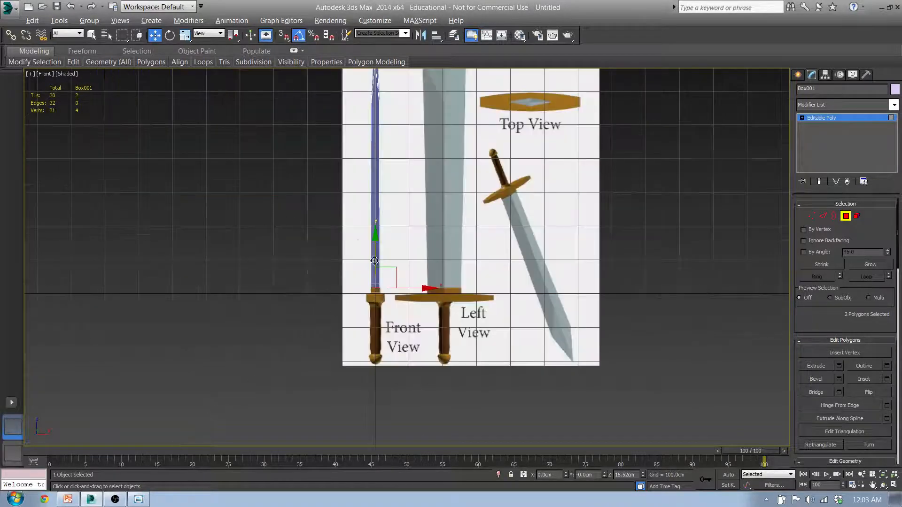
- Try a region selection over the lower blade polygons in the Left view, and reselect only the two bottom end polygons
{"action": "middle_click_drag", "start_coordinate": [396, 285], "coordinate": [397, 270]}
{"action": "key", "text": "l"}
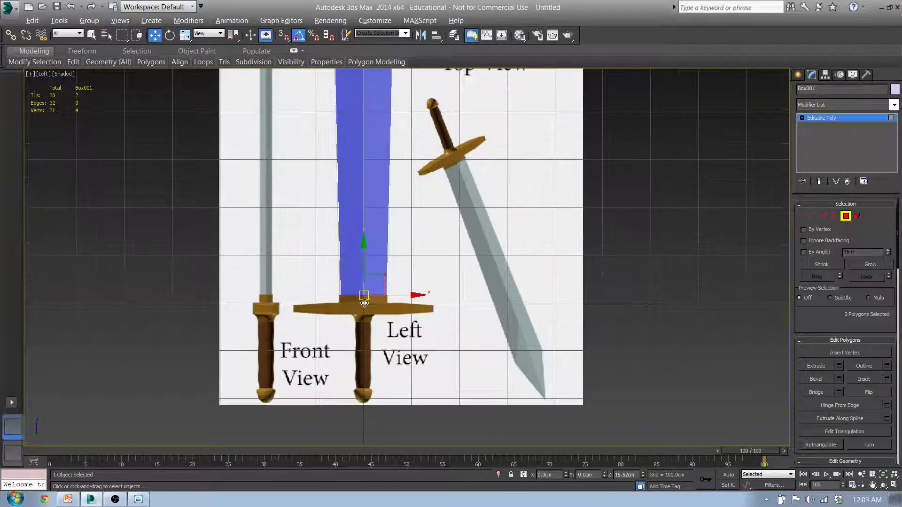
{"action": "scroll", "coordinate": [364, 303], "scroll_direction": "up", "scroll_amount": 5}
{"action": "left_click_drag", "start_coordinate": [321, 224], "coordinate": [477, 267]}
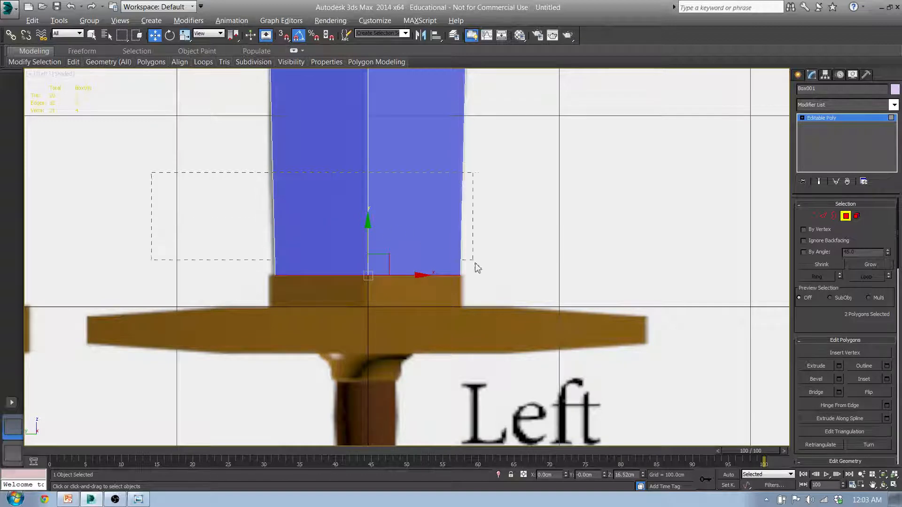
{"action": "left_click_drag", "start_coordinate": [498, 308], "coordinate": [526, 342]}
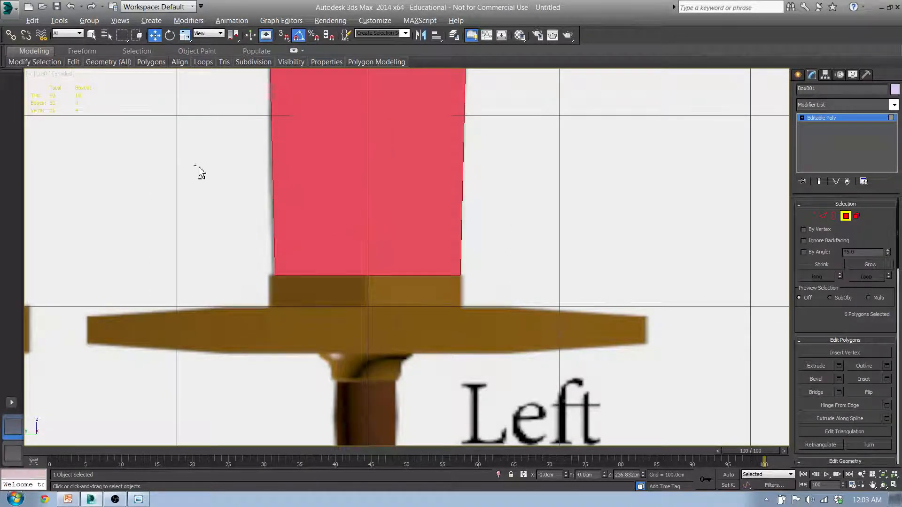
{"action": "left_click", "coordinate": [366, 276]}
{"action": "middle_click_drag", "start_coordinate": [378, 335], "coordinate": [383, 304], "text": "alt"}
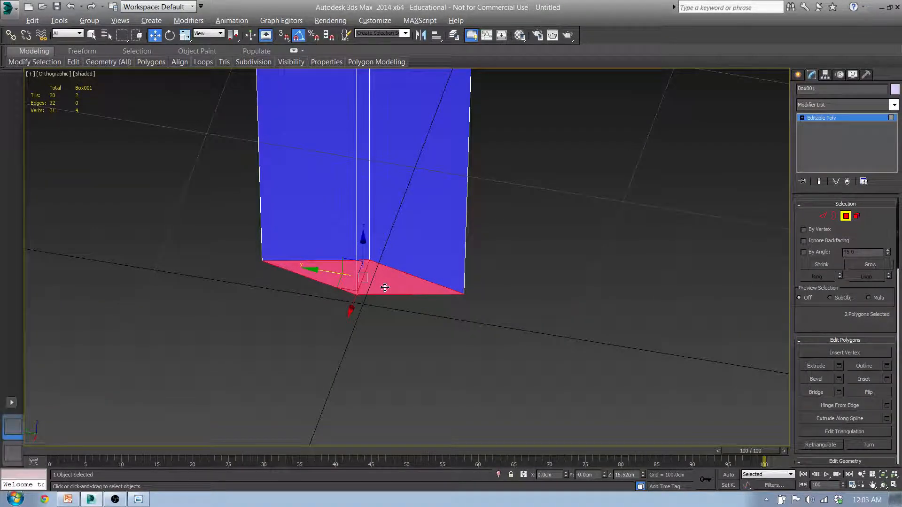
- Compare the blade's two bottom end polygons with the collar above the guard in the Front and Left view drawings
{"action": "key", "text": "f"}
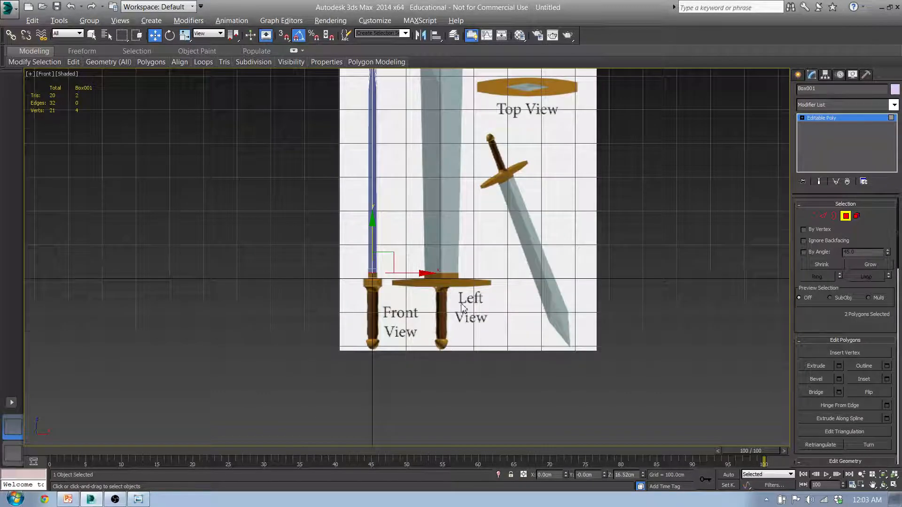
{"action": "scroll", "coordinate": [274, 319], "scroll_direction": "up", "scroll_amount": 6}
{"action": "scroll", "coordinate": [275, 319], "scroll_direction": "up", "scroll_amount": 4}
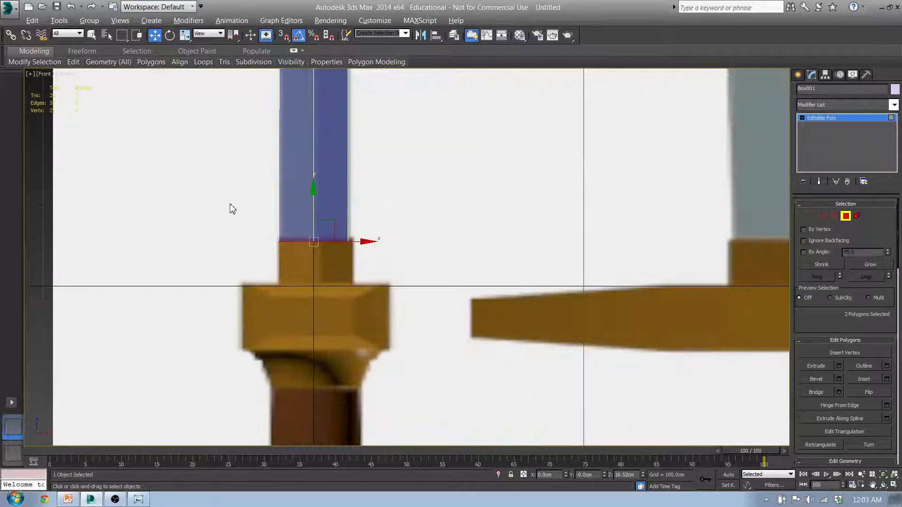
{"action": "left_click_drag", "start_coordinate": [406, 285], "coordinate": [407, 286]}
{"action": "left_click_drag", "start_coordinate": [414, 163], "coordinate": [109, 91], "text": "alt"}
{"action": "middle_click_drag", "start_coordinate": [320, 277], "coordinate": [347, 249], "text": "alt"}
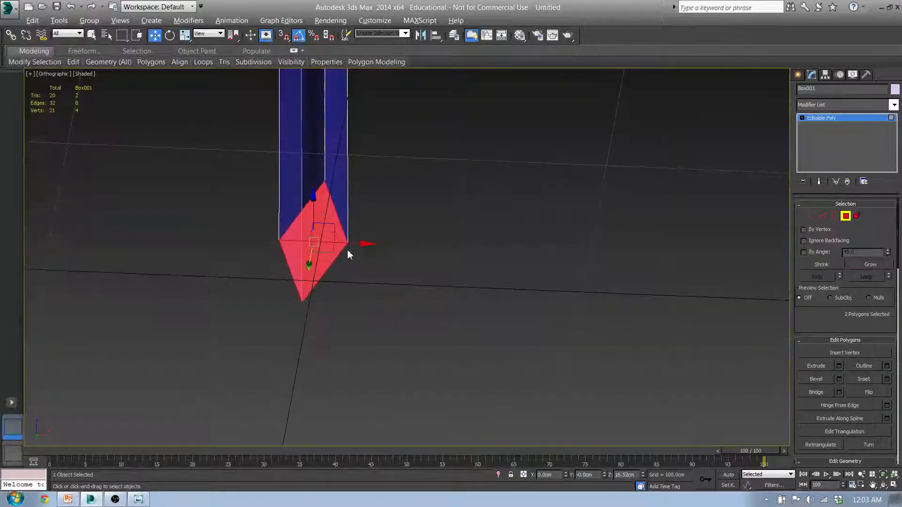
{"action": "key", "text": "l"}
{"action": "middle_click_drag", "start_coordinate": [342, 319], "coordinate": [398, 273]}
{"action": "key", "text": "p"}
- Start a Bevel on the two bottom end polygons and flare its outline outward beyond the blade's edges
{"action": "middle_click_drag", "start_coordinate": [350, 240], "coordinate": [536, 303]}
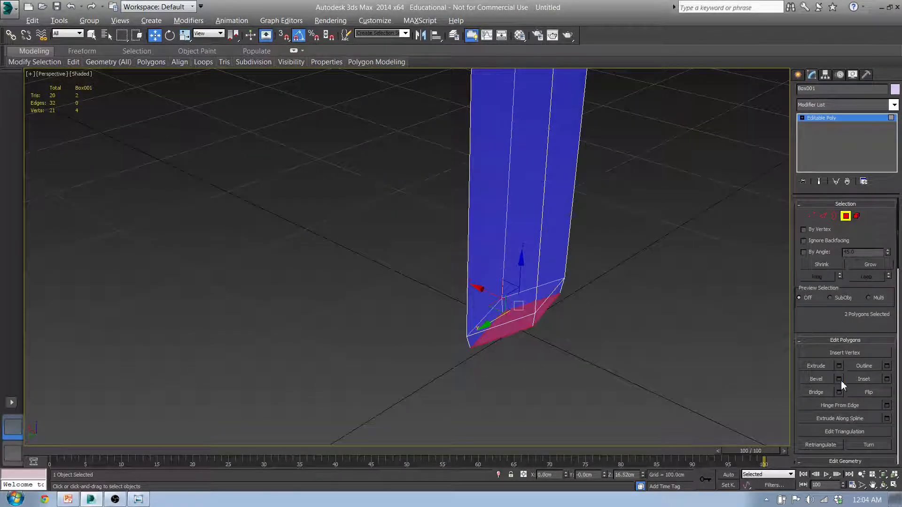
{"action": "middle_click_drag", "start_coordinate": [566, 340], "coordinate": [457, 272], "text": "alt"}
{"action": "scroll", "coordinate": [457, 271], "scroll_direction": "up", "scroll_amount": 2}
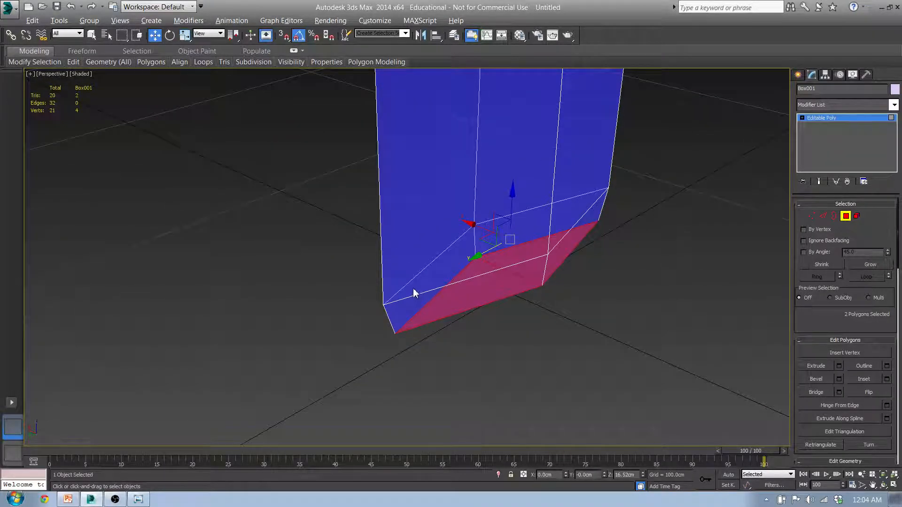
{"action": "middle_click_drag", "start_coordinate": [525, 295], "coordinate": [538, 280], "text": "alt"}
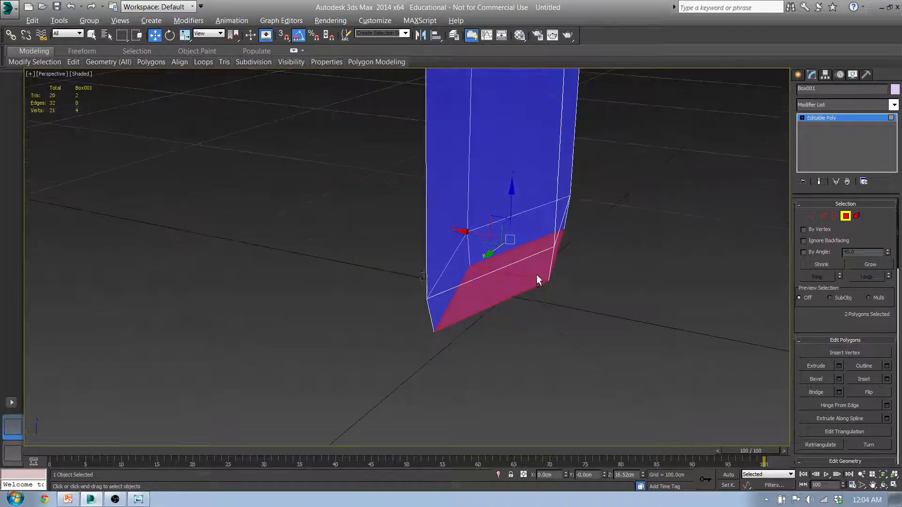
{"action": "left_click_drag", "start_coordinate": [415, 288], "coordinate": [416, 280]}
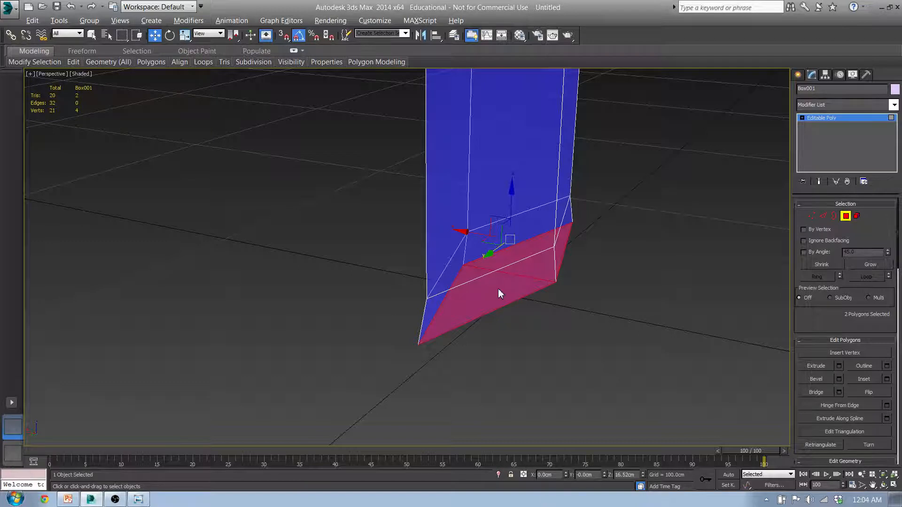
{"action": "left_click_drag", "start_coordinate": [424, 280], "coordinate": [424, 278]}
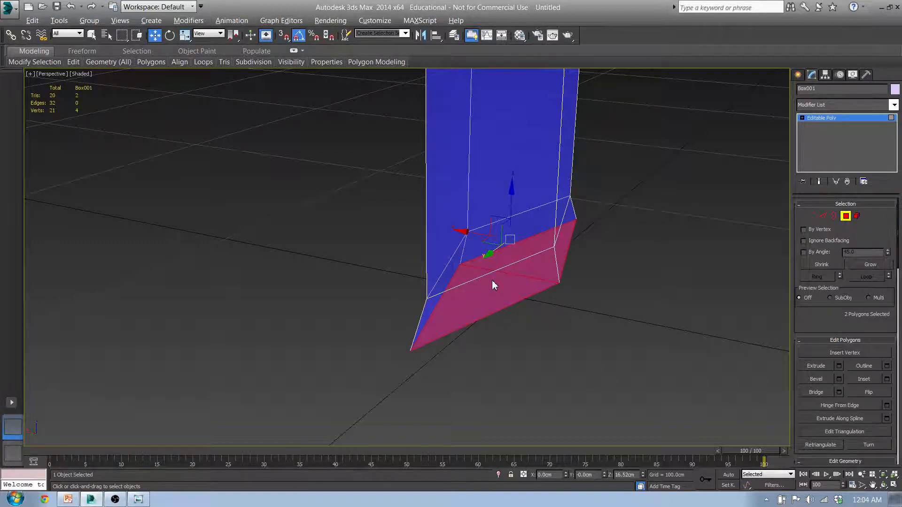
{"action": "key", "text": "ctrl+z"}
- Check the flared bevel against the collar in the Left and Front views and apply it with a height of about 1 cm
{"action": "middle_click_drag", "start_coordinate": [516, 277], "coordinate": [436, 308]}
{"action": "key", "text": "l"}
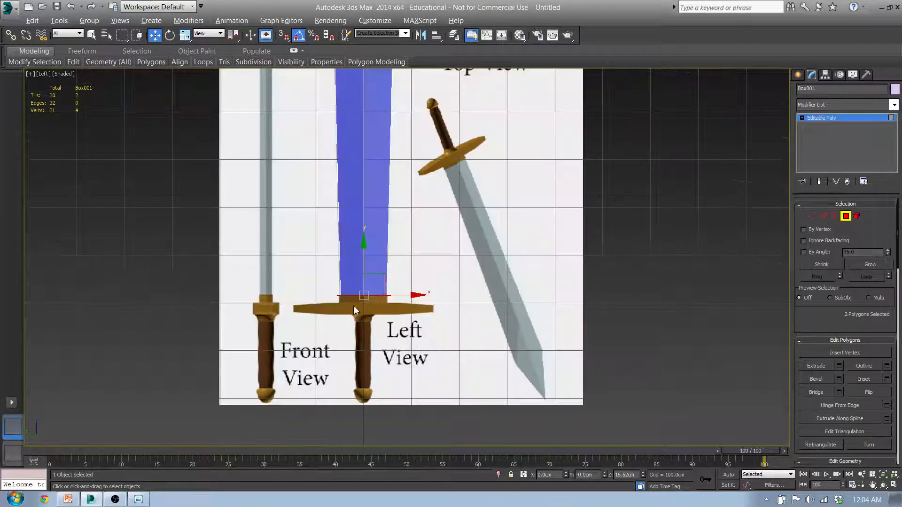
{"action": "scroll", "coordinate": [354, 310], "scroll_direction": "up", "scroll_amount": 10}
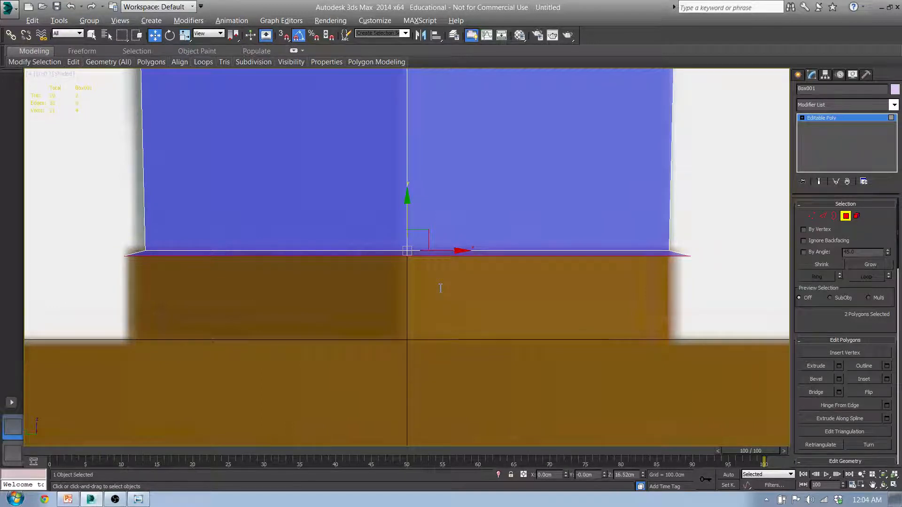
{"action": "middle_click_drag", "start_coordinate": [437, 288], "coordinate": [383, 248], "text": "alt"}
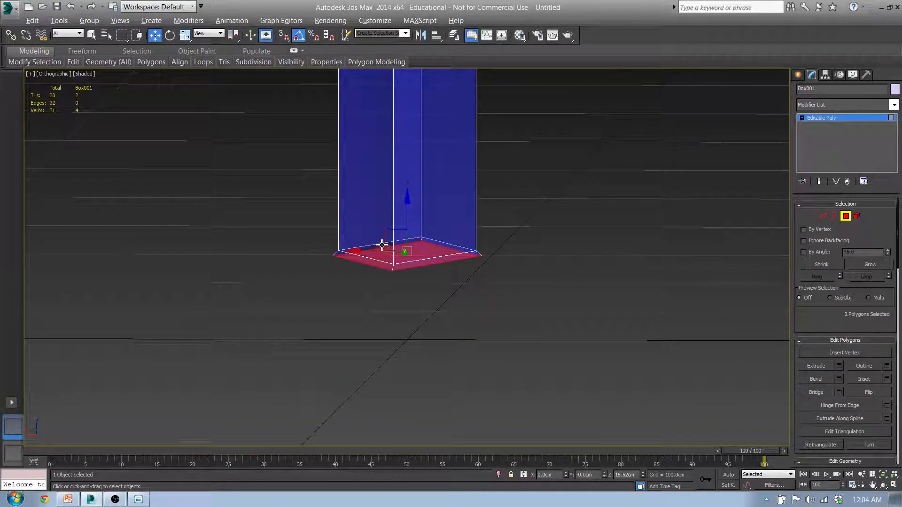
{"action": "key", "text": "f"}
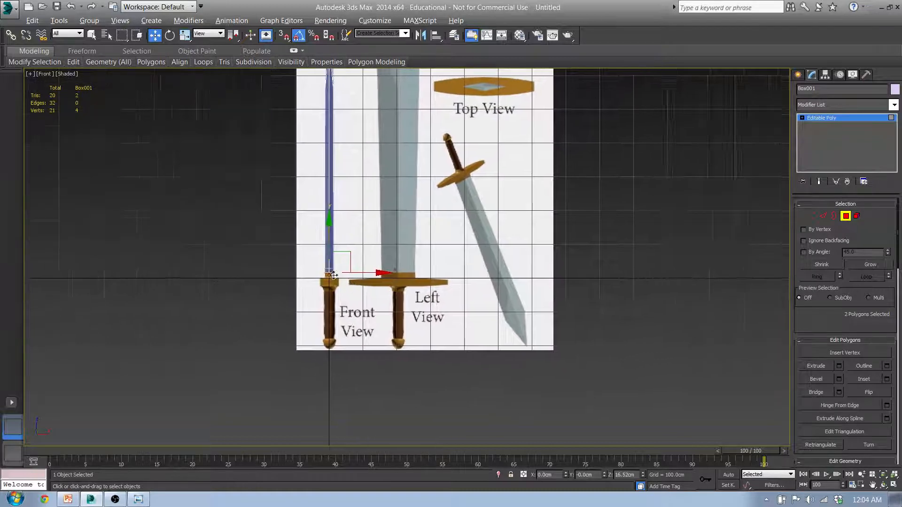
{"action": "scroll", "coordinate": [371, 342], "scroll_direction": "up", "scroll_amount": 12}
{"action": "scroll", "coordinate": [371, 343], "scroll_direction": "up", "scroll_amount": 2}
{"action": "middle_click_drag", "start_coordinate": [424, 417], "coordinate": [441, 291]}
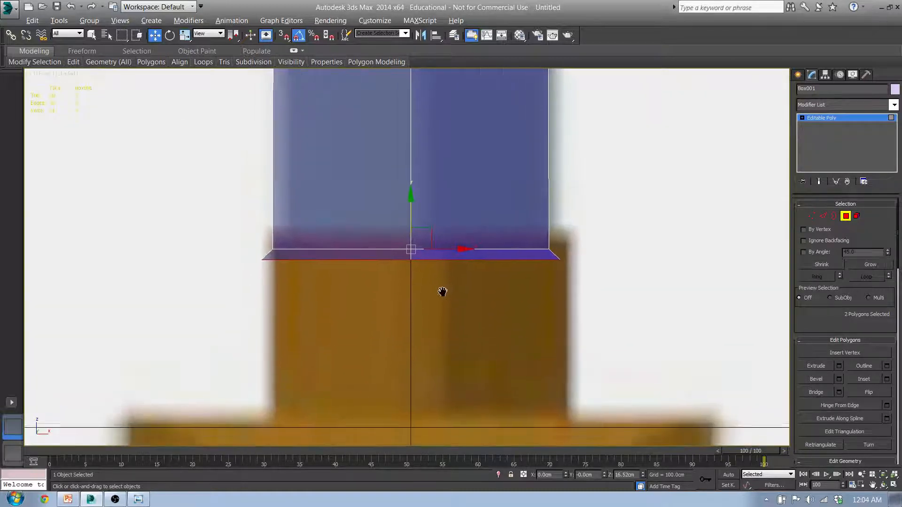
{"action": "scroll", "coordinate": [442, 302], "scroll_direction": "down", "scroll_amount": 4}
{"action": "scroll", "coordinate": [425, 258], "scroll_direction": "up", "scroll_amount": 4}
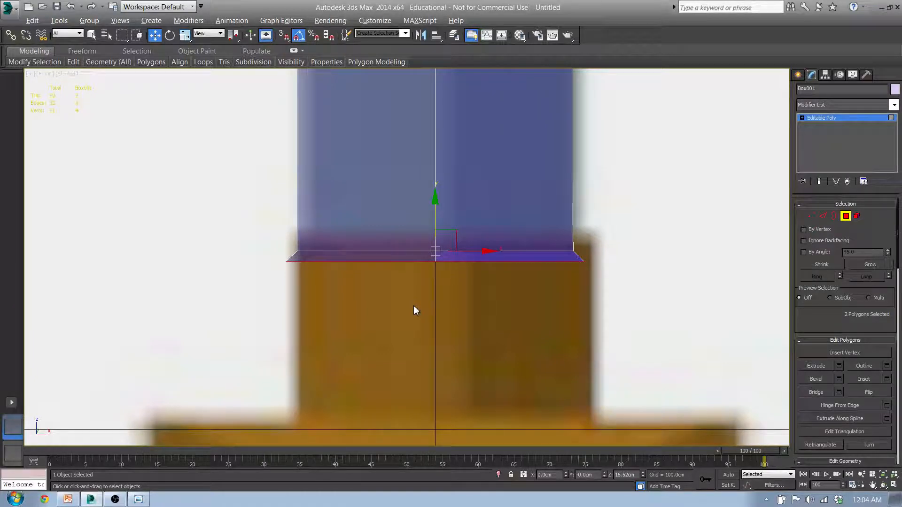
{"action": "middle_click_drag", "start_coordinate": [592, 291], "coordinate": [537, 269]}
{"action": "scroll", "coordinate": [537, 269], "scroll_direction": "down", "scroll_amount": 5}
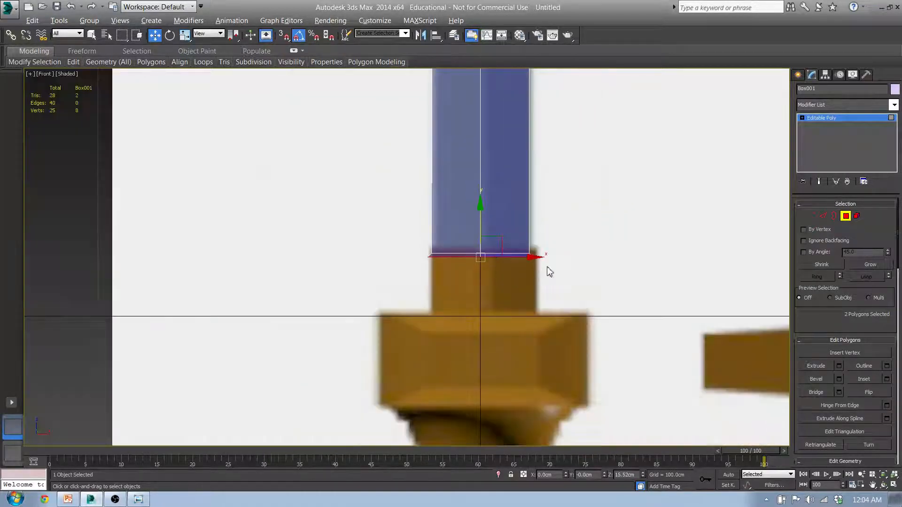
- Extrude the two bottom polygons down to the guard's upper edge, and set their four bottom vertices to Z 0.0 cm with snapping on
{"action": "left_click", "coordinate": [839, 367]}
{"action": "left_click_drag", "start_coordinate": [415, 282], "coordinate": [418, 256]}
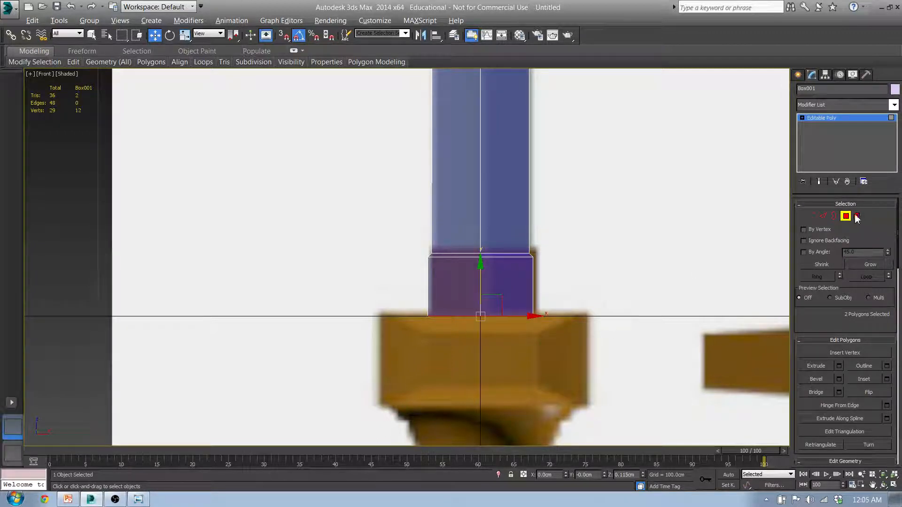
{"action": "left_click", "coordinate": [811, 216]}
{"action": "left_click_drag", "start_coordinate": [500, 333], "coordinate": [383, 305]}
{"action": "left_click", "coordinate": [285, 37]}
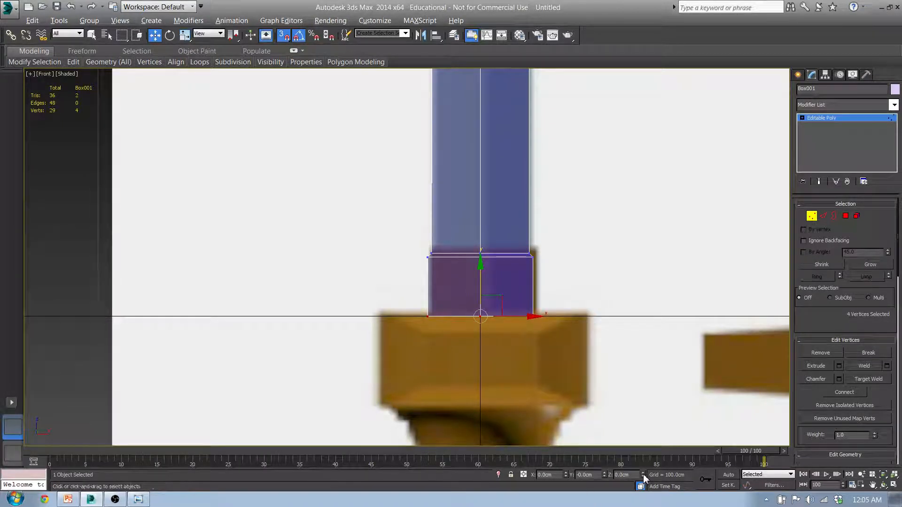
{"action": "middle_click_drag", "start_coordinate": [585, 418], "coordinate": [482, 395], "text": "alt"}
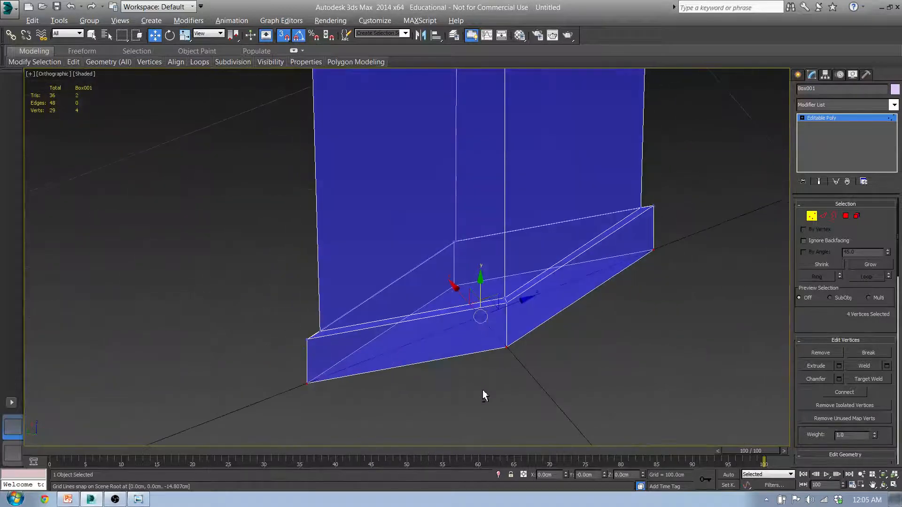
- Select the four upper and lower vertices at the two outer corners of the extruded collar's wide sides
{"action": "key", "text": "f"}
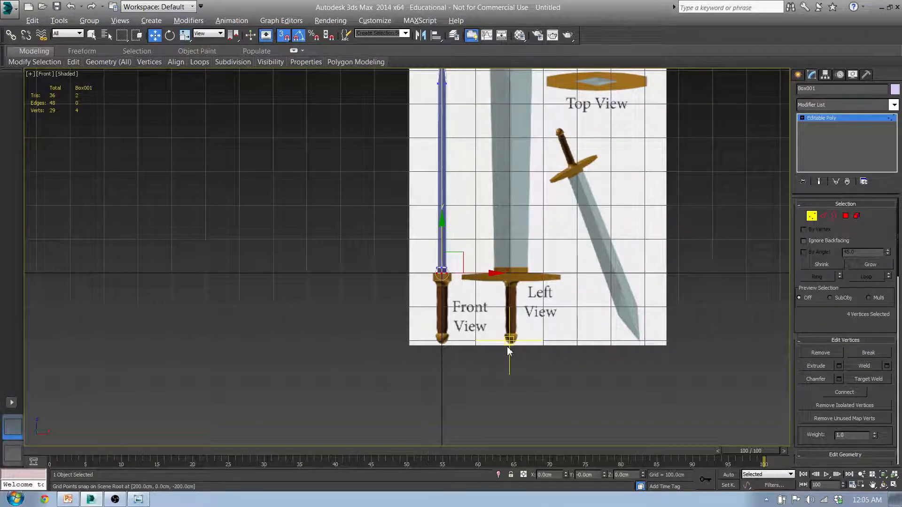
{"action": "middle_click_drag", "start_coordinate": [418, 299], "coordinate": [406, 287]}
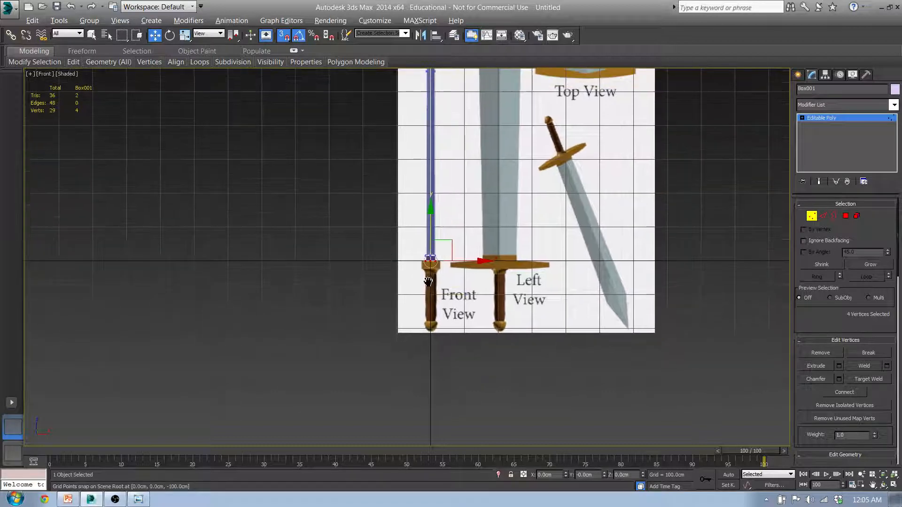
{"action": "middle_click_drag", "start_coordinate": [486, 271], "coordinate": [452, 303]}
{"action": "key", "text": "l"}
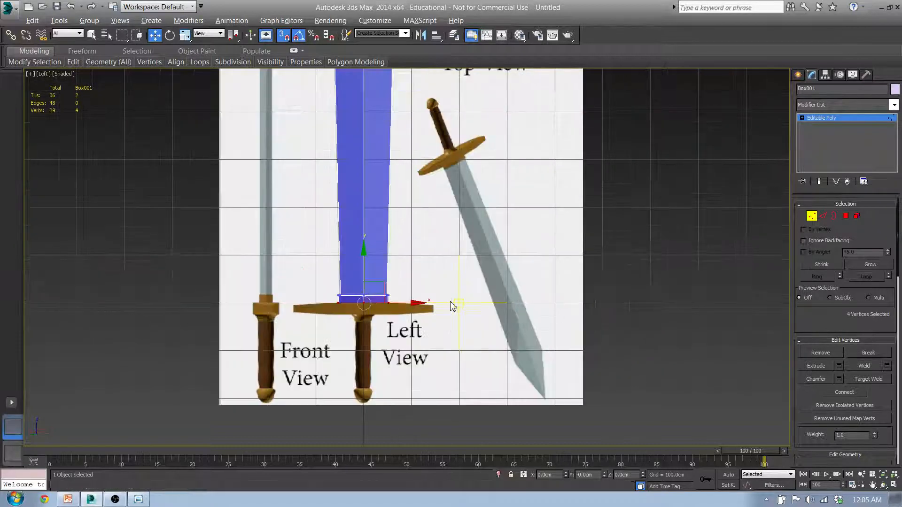
{"action": "middle_click_drag", "start_coordinate": [368, 328], "coordinate": [390, 298]}
{"action": "scroll", "coordinate": [389, 298], "scroll_direction": "up", "scroll_amount": 8}
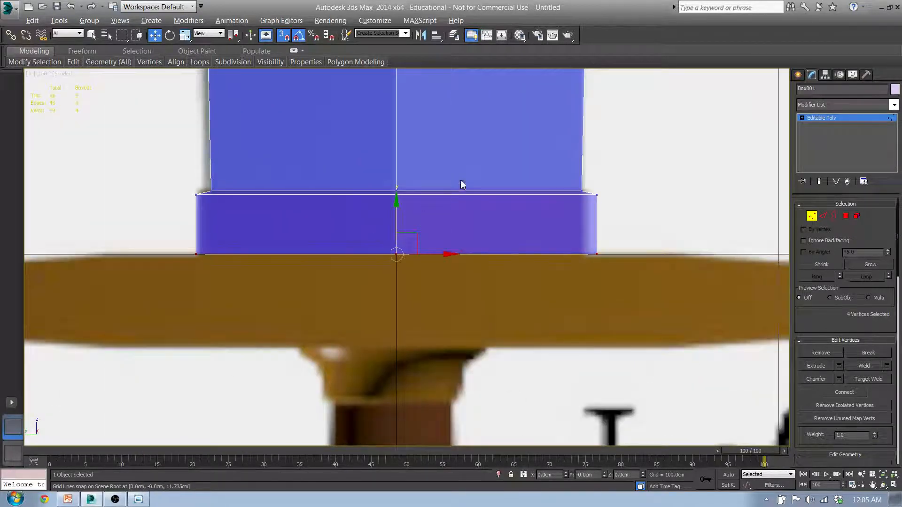
{"action": "middle_click_drag", "start_coordinate": [460, 185], "coordinate": [448, 232]}
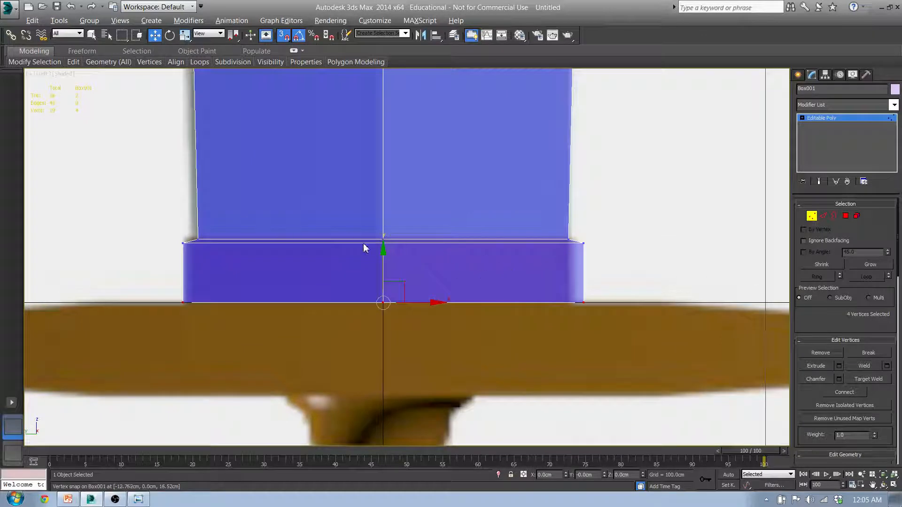
{"action": "left_click_drag", "start_coordinate": [584, 230], "coordinate": [582, 228]}
{"action": "middle_click_drag", "start_coordinate": [542, 227], "coordinate": [584, 253], "text": "alt"}
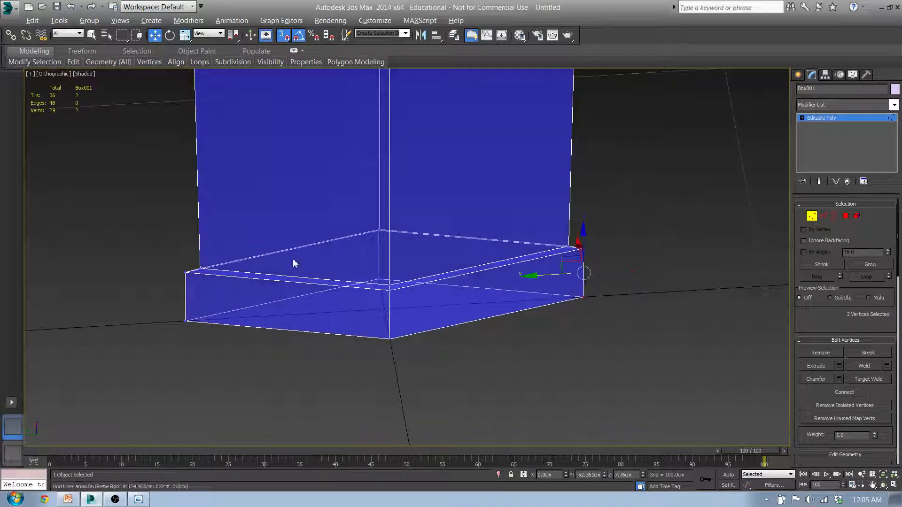
{"action": "left_click_drag", "start_coordinate": [204, 331], "coordinate": [198, 336], "text": "ctrl"}
{"action": "middle_click_drag", "start_coordinate": [240, 334], "coordinate": [226, 352]}
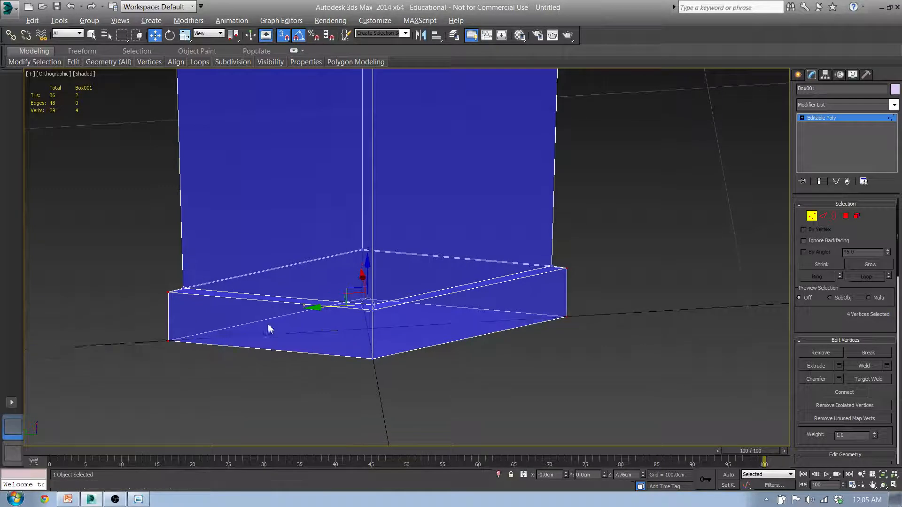
{"action": "middle_click_drag", "start_coordinate": [268, 326], "coordinate": [358, 294]}
- Reselect the collar's four outer corner vertices in the Left view and scale them inward horizontally to the drawn collar's width
{"action": "key", "text": "f"}
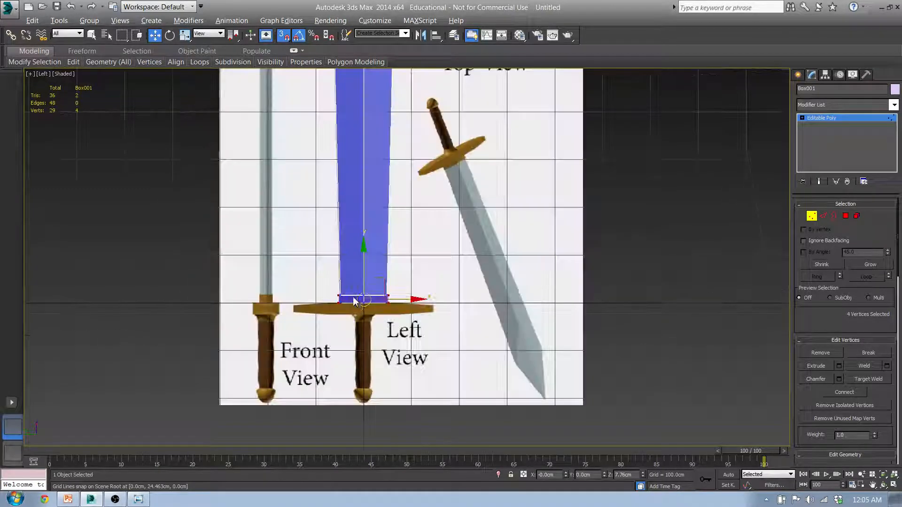
{"action": "scroll", "coordinate": [352, 302], "scroll_direction": "up", "scroll_amount": 5}
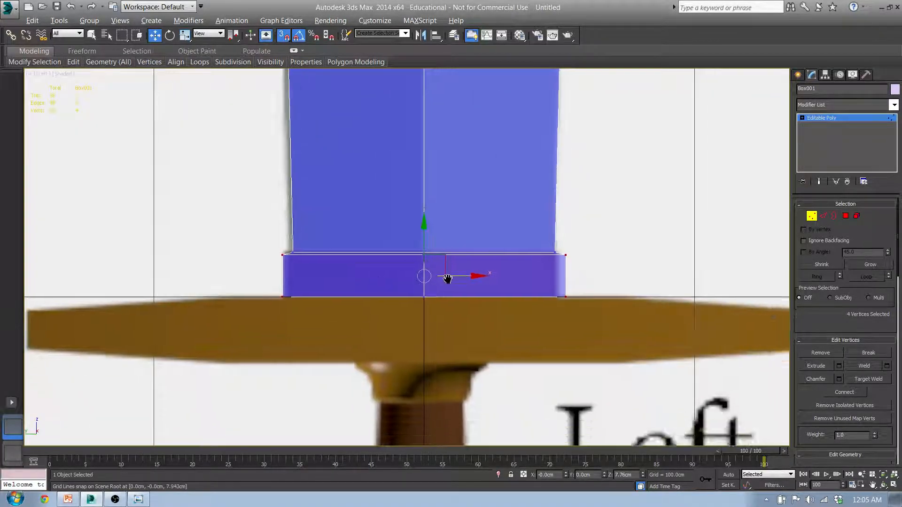
{"action": "scroll", "coordinate": [446, 278], "scroll_direction": "up", "scroll_amount": 3}
{"action": "left_click_drag", "start_coordinate": [55, 177], "coordinate": [72, 208]}
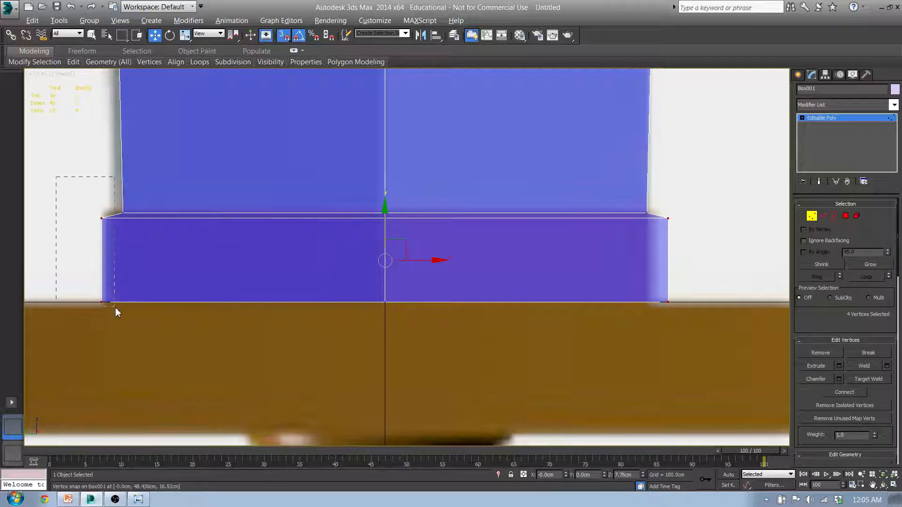
{"action": "left_click_drag", "start_coordinate": [115, 307], "coordinate": [116, 308]}
{"action": "left_click_drag", "start_coordinate": [723, 334], "coordinate": [662, 202], "text": "ctrl"}
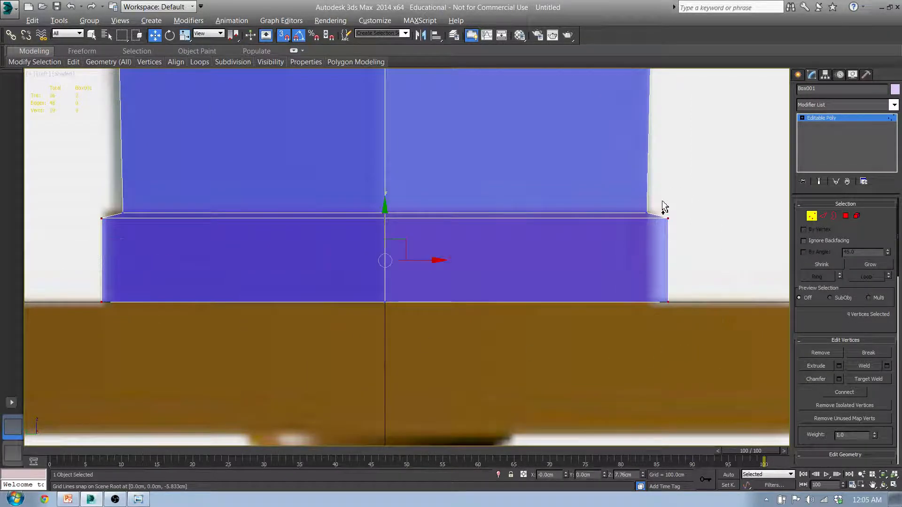
{"action": "middle_click_drag", "start_coordinate": [281, 159], "coordinate": [222, 164]}
{"action": "middle_click_drag", "start_coordinate": [112, 159], "coordinate": [223, 165]}
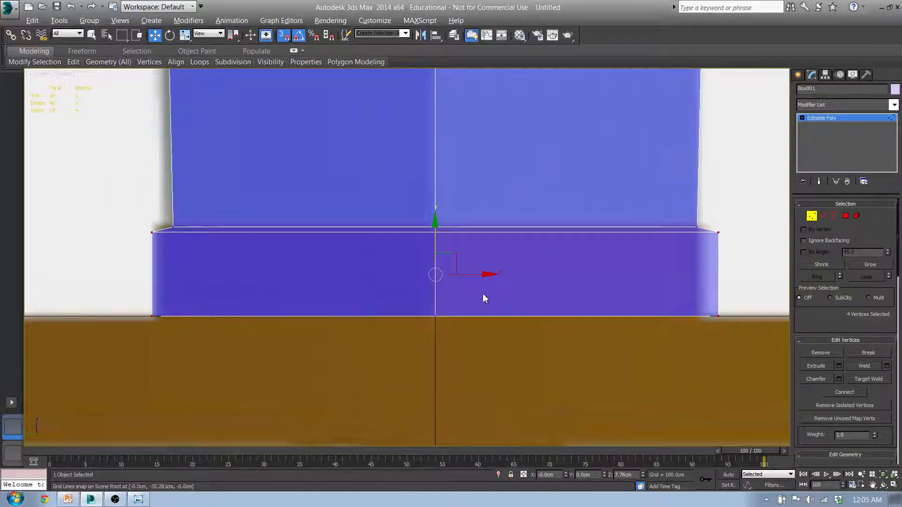
{"action": "key", "text": "r"}
{"action": "left_click_drag", "start_coordinate": [499, 275], "coordinate": [497, 274]}
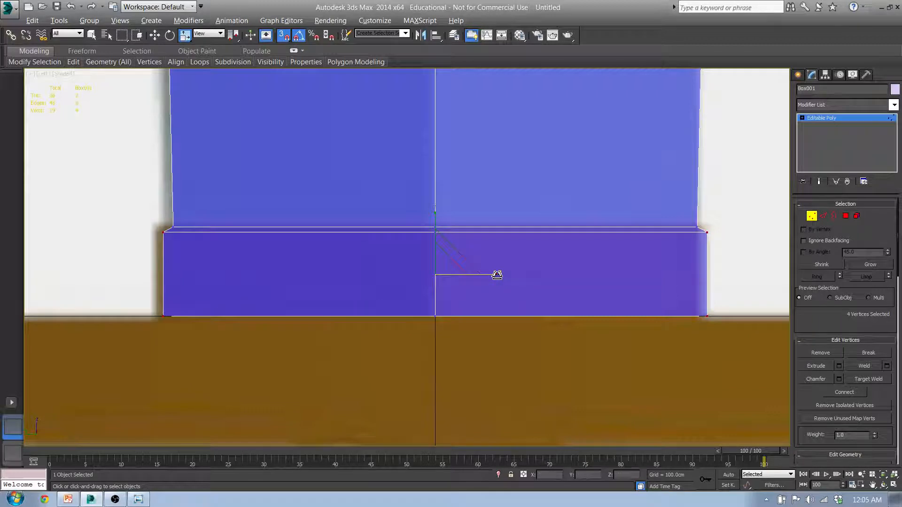
- Check the collar's thickness against the Front view drawing and inspect the blade's lower end from an angle
{"action": "middle_click_drag", "start_coordinate": [468, 287], "coordinate": [233, 318], "text": "alt"}
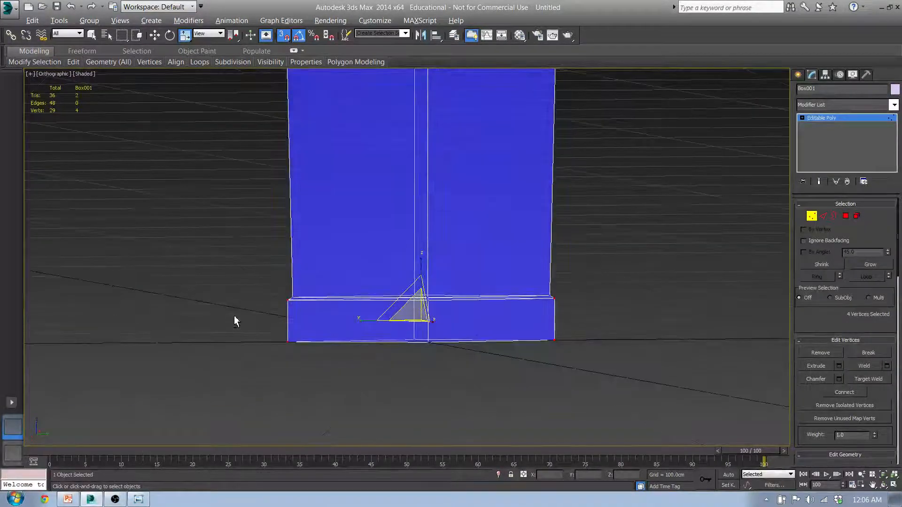
{"action": "key", "text": "f"}
{"action": "middle_click_drag", "start_coordinate": [374, 301], "coordinate": [230, 281]}
{"action": "scroll", "coordinate": [242, 275], "scroll_direction": "up", "scroll_amount": 12}
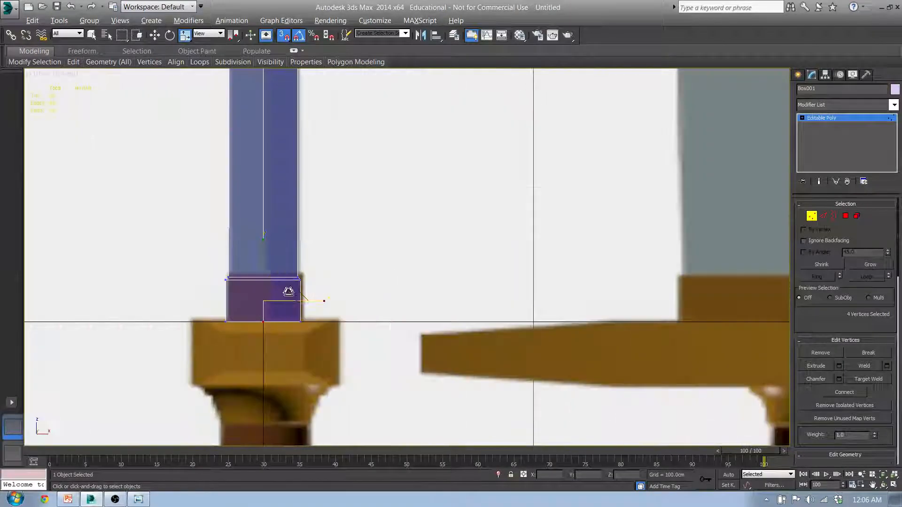
{"action": "scroll", "coordinate": [288, 305], "scroll_direction": "down", "scroll_amount": 8}
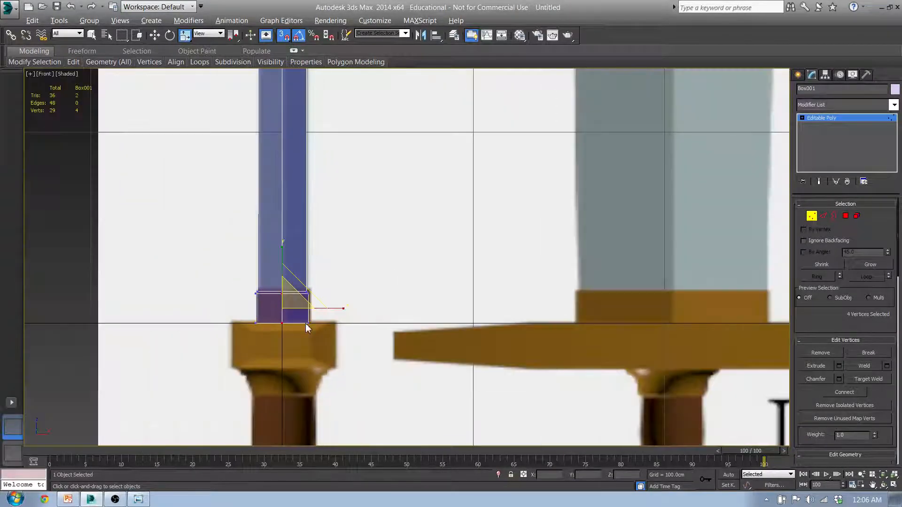
{"action": "scroll", "coordinate": [306, 327], "scroll_direction": "down", "scroll_amount": 6}
{"action": "middle_click_drag", "start_coordinate": [358, 207], "coordinate": [453, 245], "text": "alt"}
{"action": "middle_click_drag", "start_coordinate": [378, 234], "coordinate": [401, 313]}
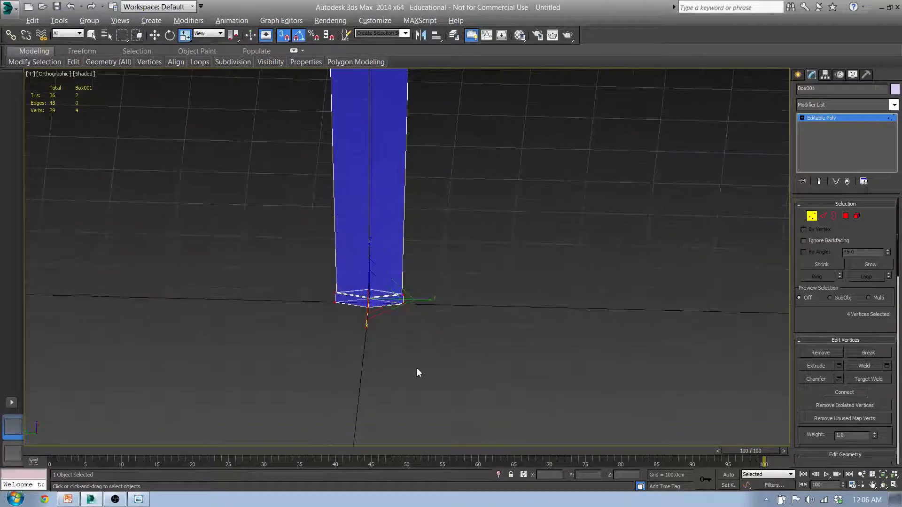
- Rename the blade object Sword_Blade
{"action": "middle_click_drag", "start_coordinate": [407, 354], "coordinate": [461, 373]}
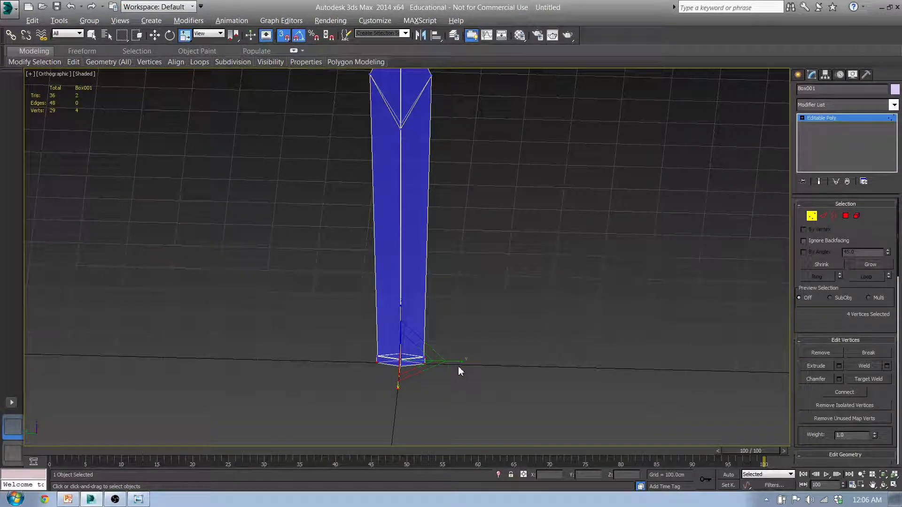
{"action": "middle_click_drag", "start_coordinate": [459, 368], "coordinate": [459, 378]}
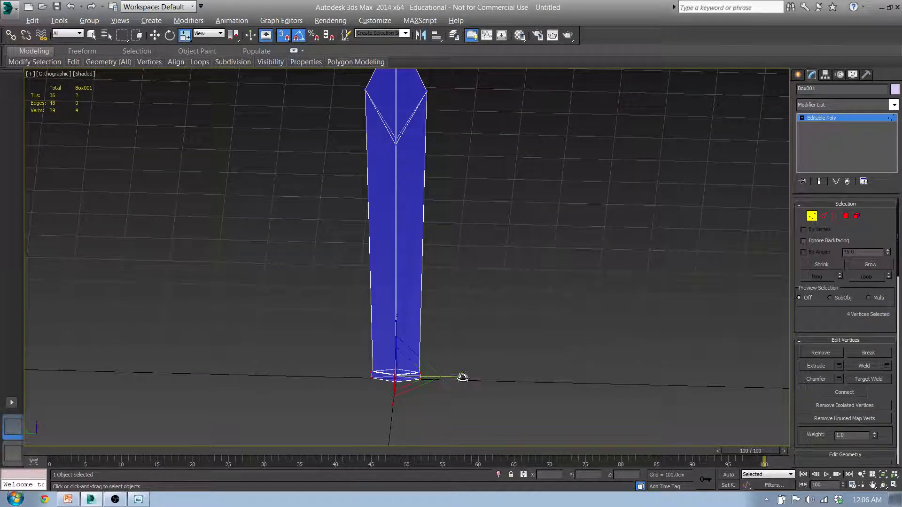
{"action": "key", "text": "t"}
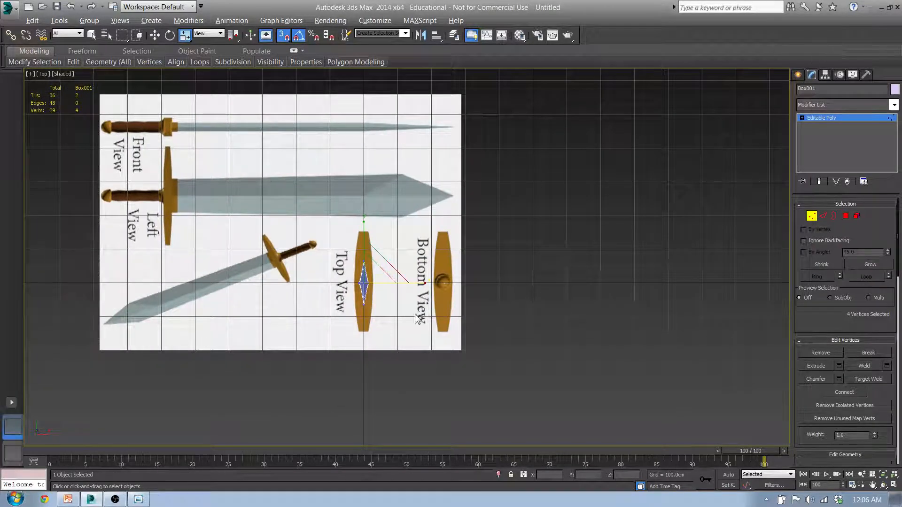
{"action": "left_click_drag", "start_coordinate": [829, 88], "coordinate": [693, 97]}
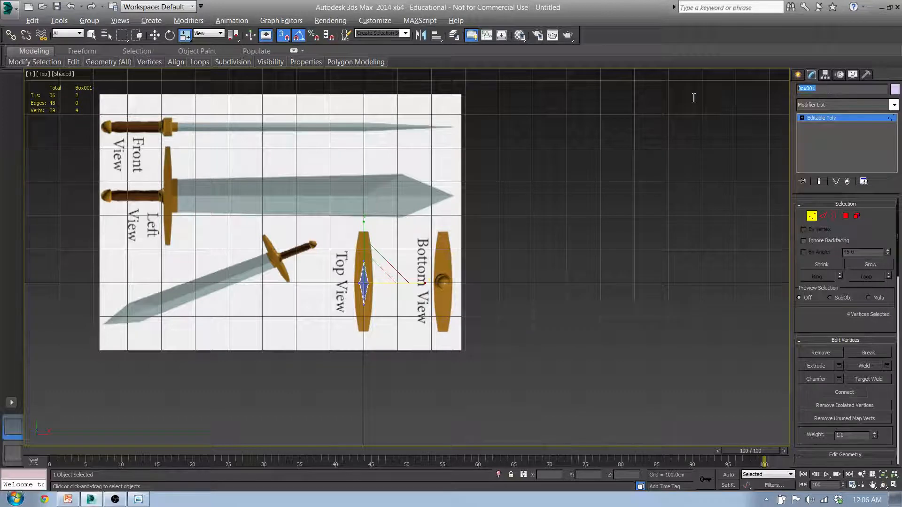
{"action": "type", "text": "S"}
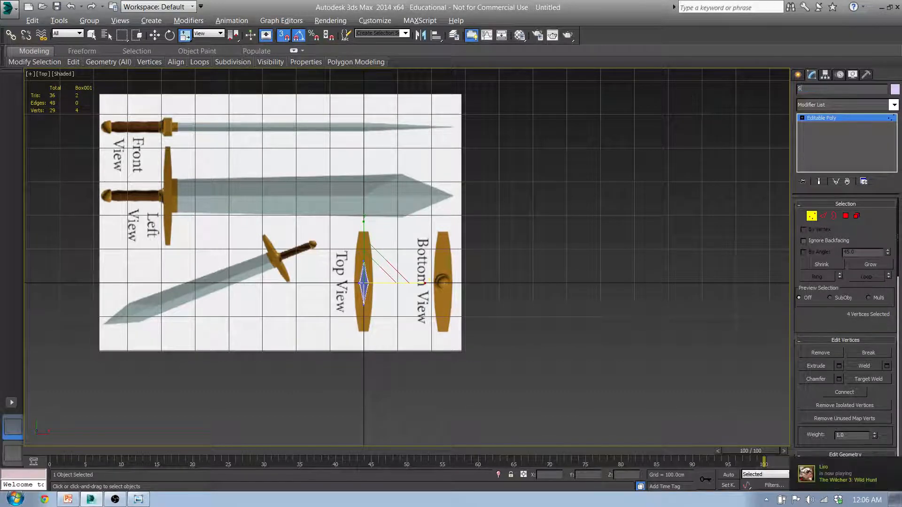
{"action": "type", "text": "word_Blade"}
- Draw a box for the guard beside the blade in the Top view, about 300 cm long, 47 cm wide and 100 cm high
{"action": "left_click", "coordinate": [797, 74]}
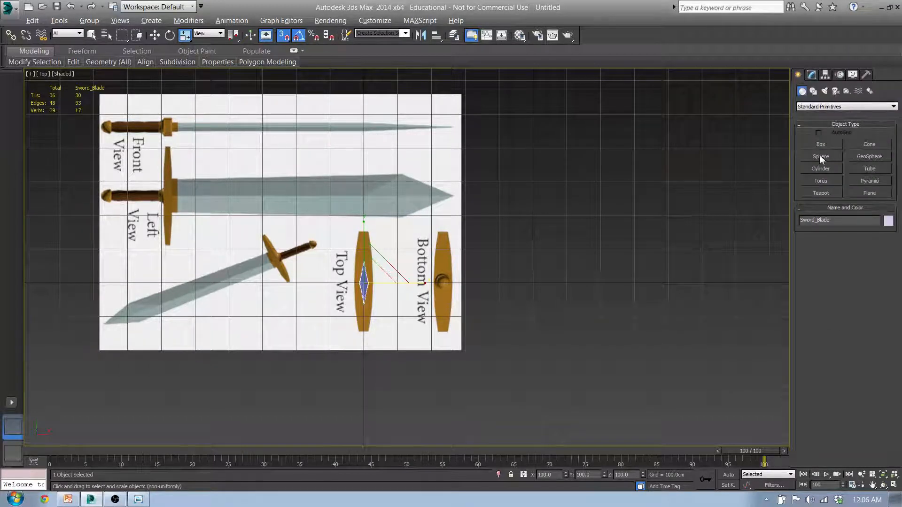
{"action": "left_click", "coordinate": [821, 144]}
{"action": "scroll", "coordinate": [487, 221], "scroll_direction": "up", "scroll_amount": 4}
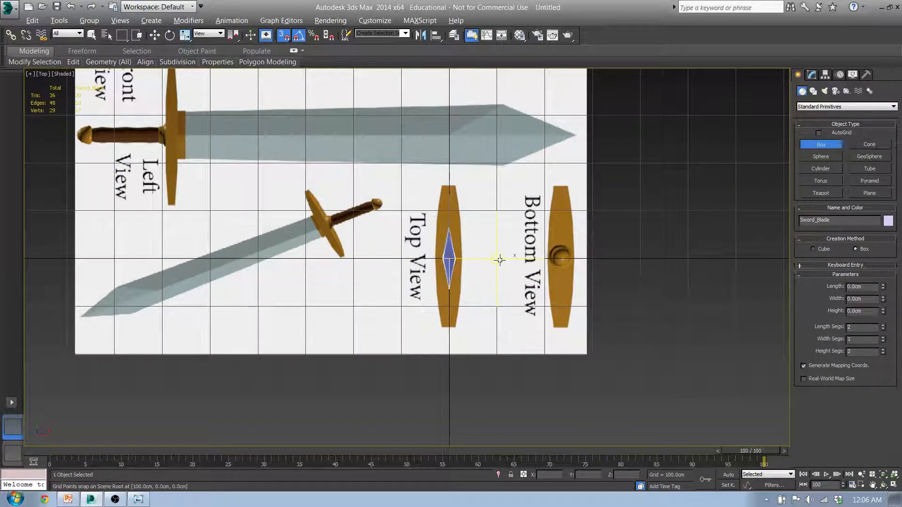
{"action": "left_click_drag", "start_coordinate": [497, 258], "coordinate": [520, 116]}
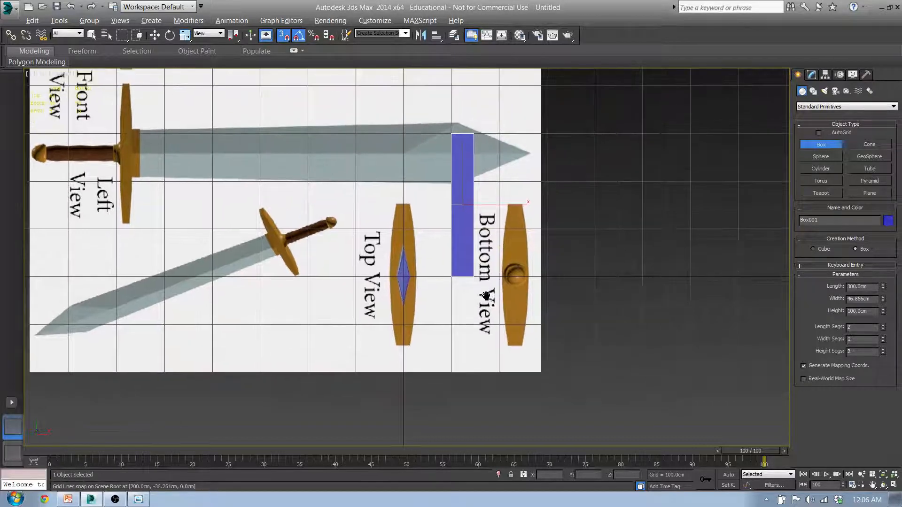
- With snapping off, lower the guard box below the blade in the Left view and set its X and Y positions to 0.0 cm
{"action": "key", "text": "l"}
{"action": "scroll", "coordinate": [451, 276], "scroll_direction": "down", "scroll_amount": 3}
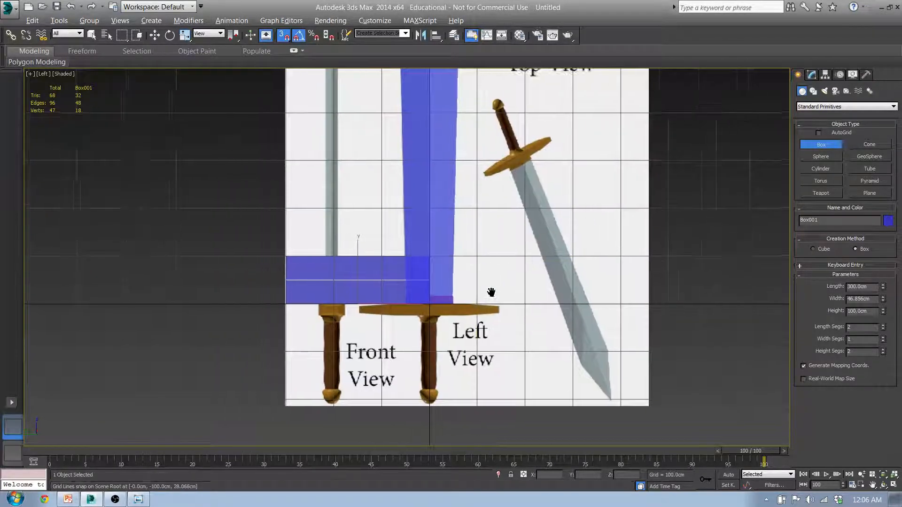
{"action": "key", "text": "f"}
{"action": "middle_click_drag", "start_coordinate": [443, 298], "coordinate": [458, 266]}
{"action": "scroll", "coordinate": [436, 241], "scroll_direction": "up", "scroll_amount": 4}
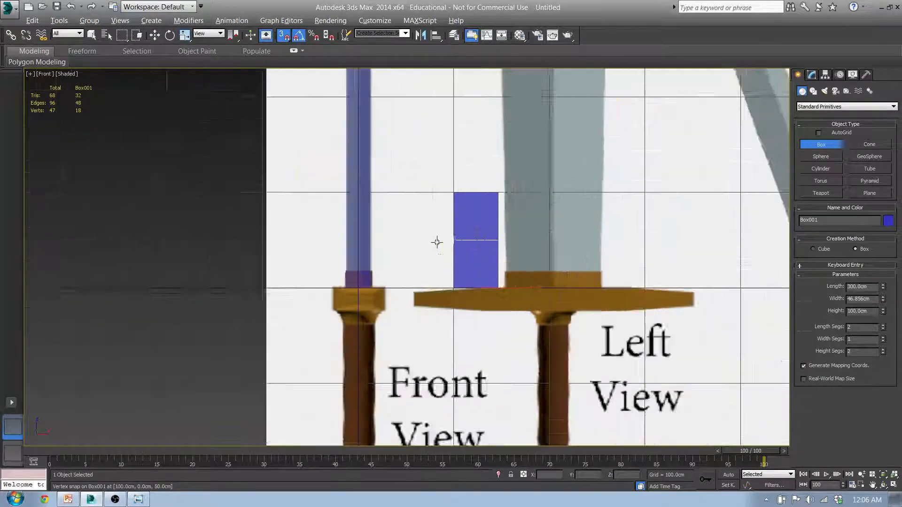
{"action": "key", "text": "l"}
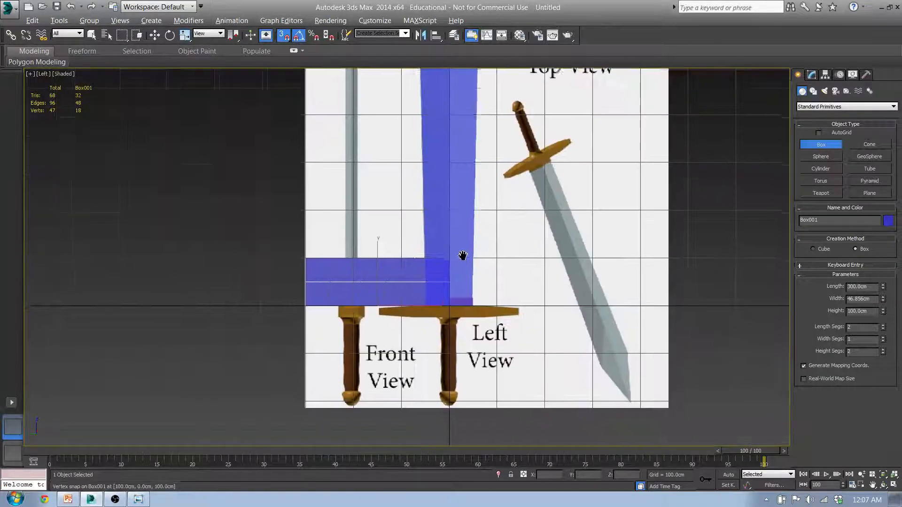
{"action": "middle_click_drag", "start_coordinate": [463, 255], "coordinate": [467, 210]}
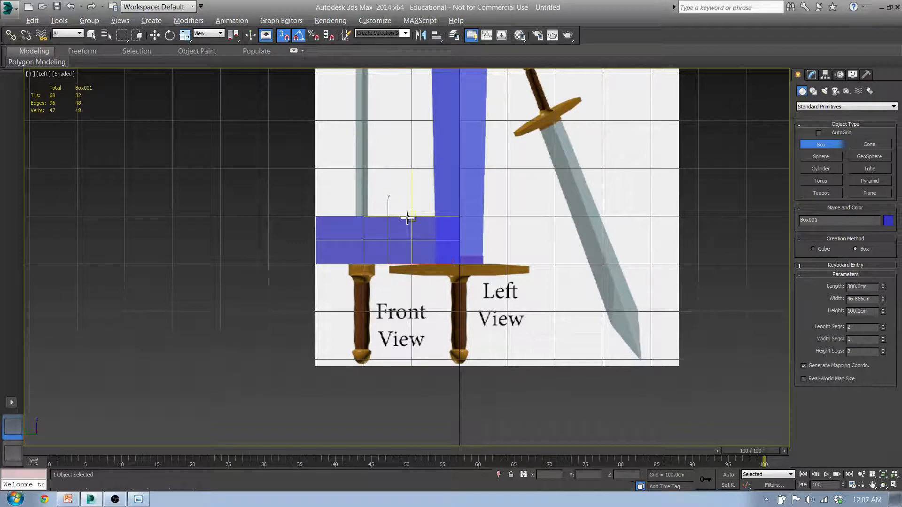
{"action": "key", "text": "w"}
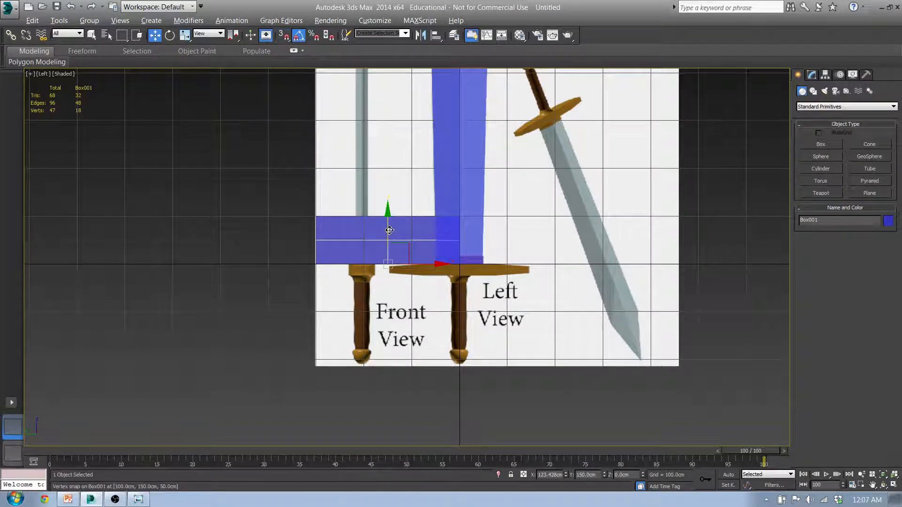
{"action": "left_click_drag", "start_coordinate": [389, 230], "coordinate": [390, 277]}
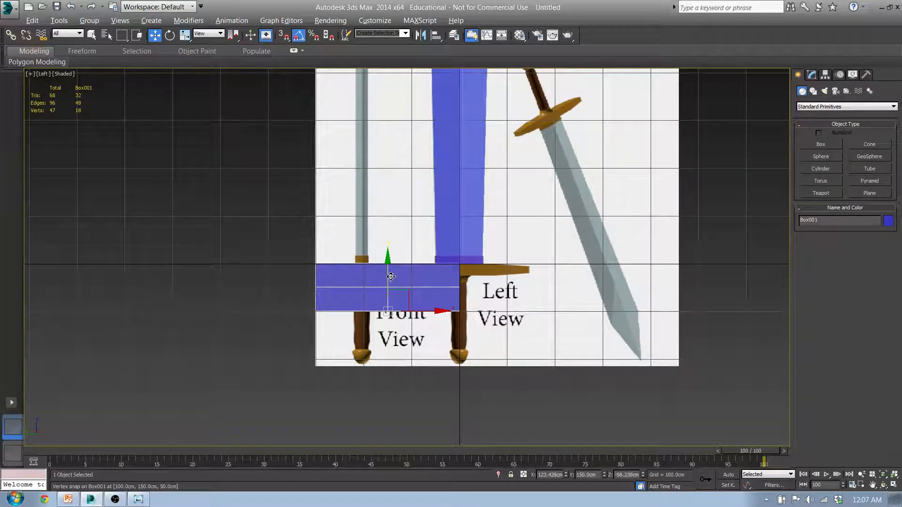
{"action": "right_click", "coordinate": [566, 475]}
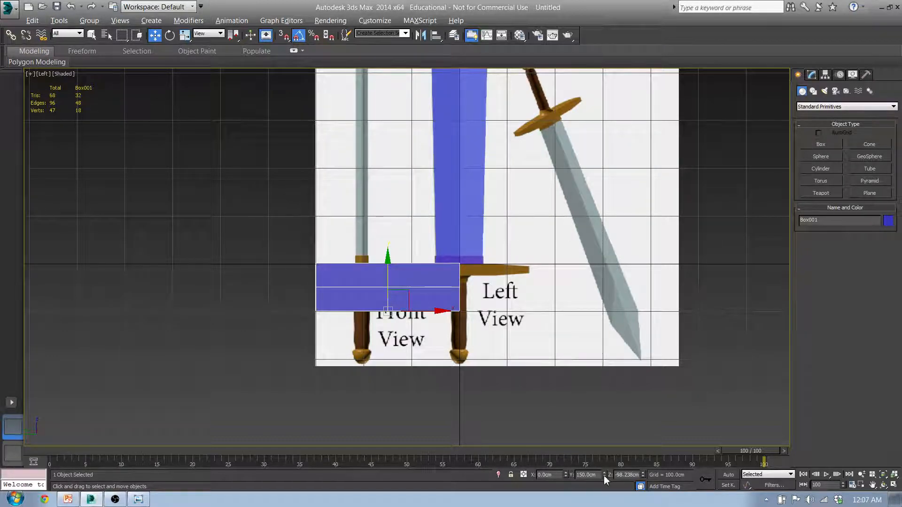
{"action": "right_click", "coordinate": [604, 476]}
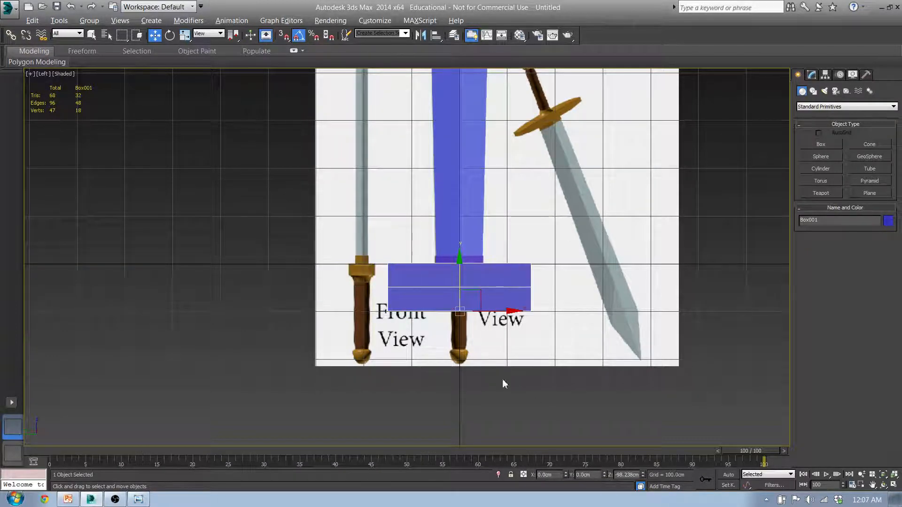
- Raise the box to the drawn guard's lower edge in the Front view, setting its Z position to -24.0 cm
{"action": "key", "text": "f"}
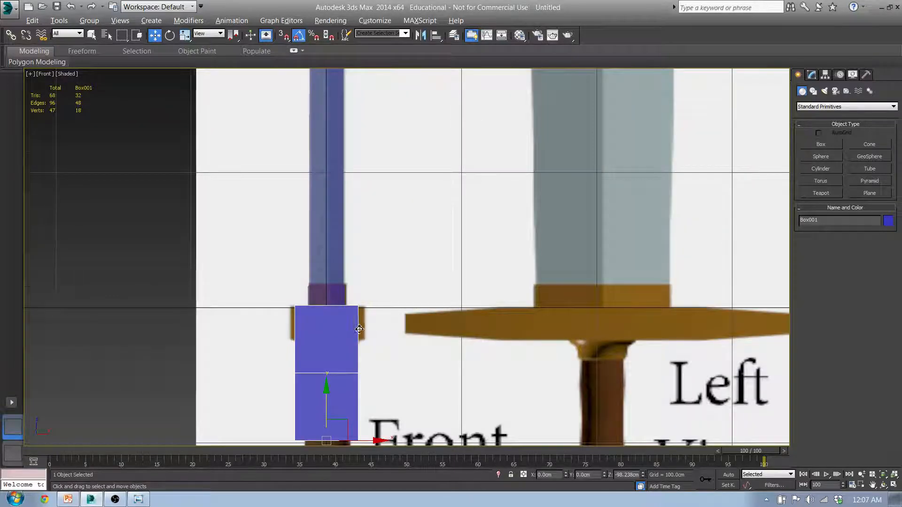
{"action": "middle_click_drag", "start_coordinate": [351, 324], "coordinate": [390, 224]}
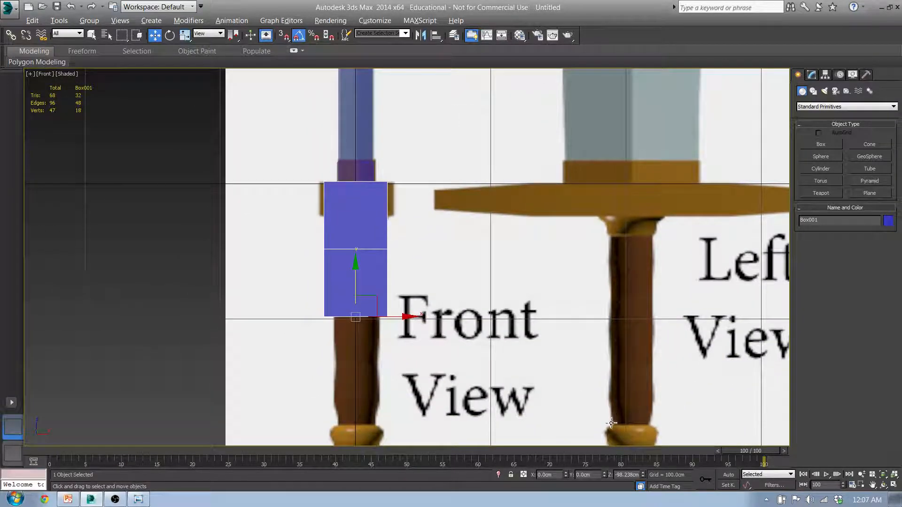
{"action": "left_click_drag", "start_coordinate": [643, 477], "coordinate": [644, 372]}
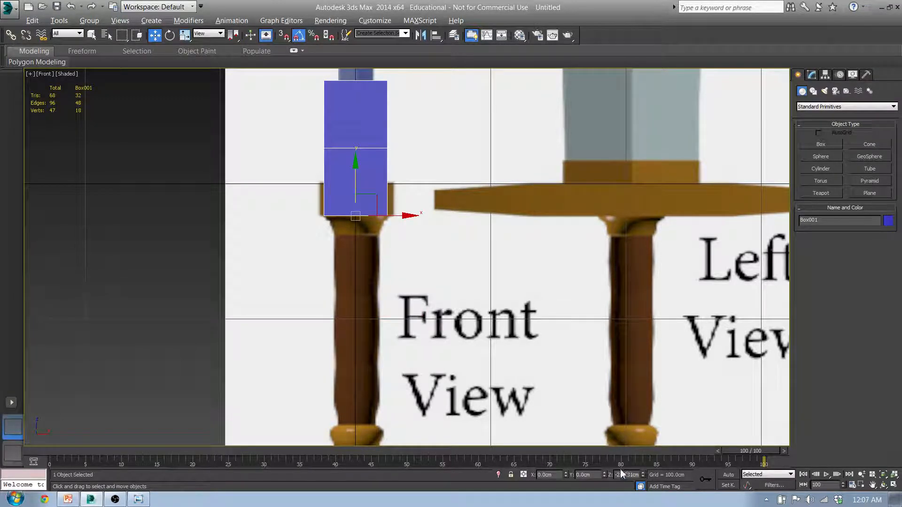
{"action": "double_click", "coordinate": [622, 475]}
{"action": "type", "text": "-24"}
{"action": "key", "text": "Return"}
{"action": "mouse_move", "coordinate": [413, 172]}
{"action": "middle_mouse_down"}
{"action": "mouse_move", "coordinate": [417, 181]}
{"action": "mouse_move", "coordinate": [415, 165]}
{"action": "middle_mouse_up"}
- Set the guard box's height to 24.0 cm
{"action": "left_click", "coordinate": [811, 75]}
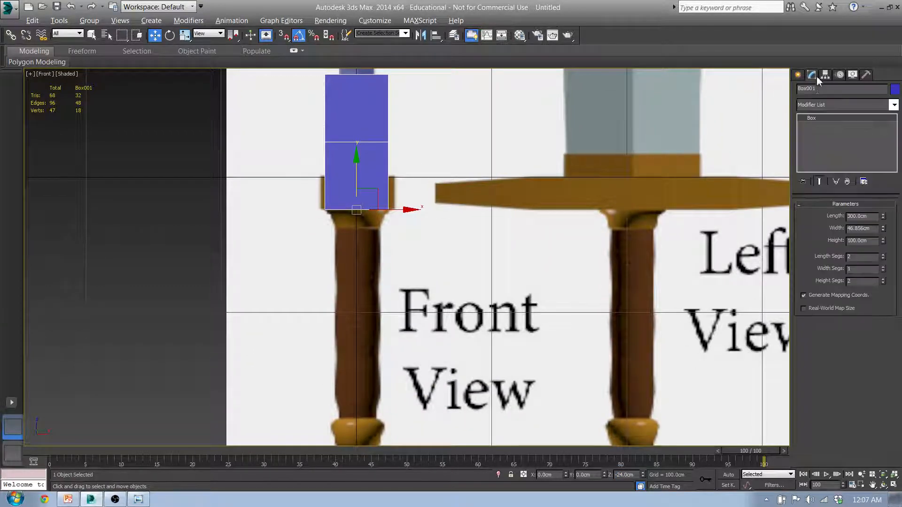
{"action": "double_click", "coordinate": [874, 241]}
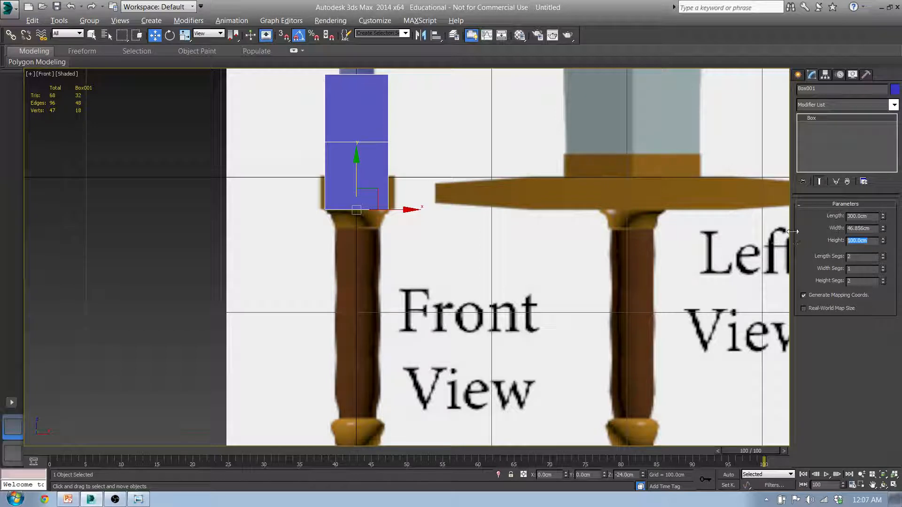
{"action": "type", "text": "24"}
{"action": "key", "text": "Return"}
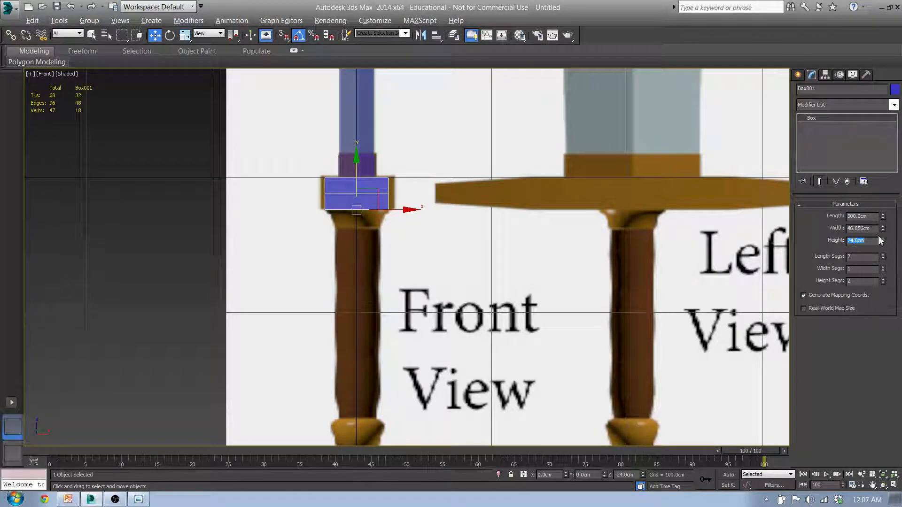
- Reduce the guard box's length and height segments to 1 each
{"action": "middle_click_drag", "start_coordinate": [417, 160], "coordinate": [495, 194], "text": "alt"}
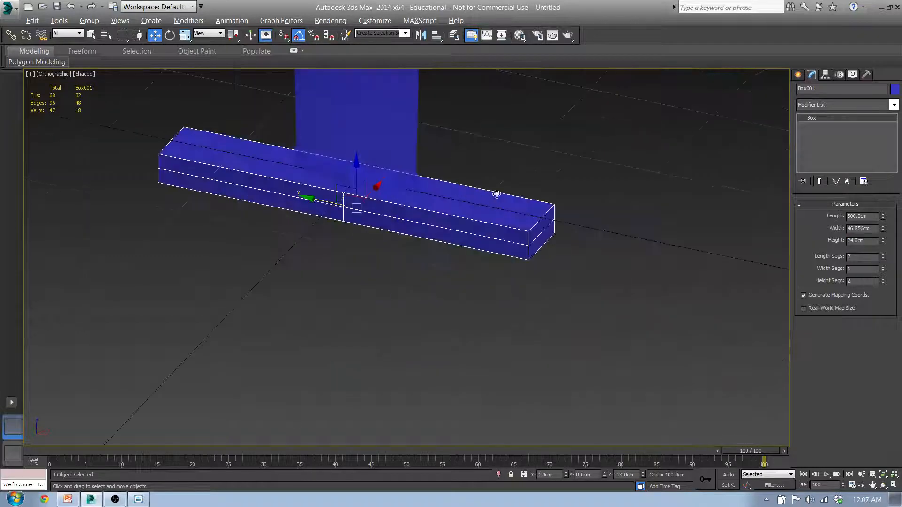
{"action": "middle_click_drag", "start_coordinate": [552, 232], "coordinate": [577, 227], "text": "alt"}
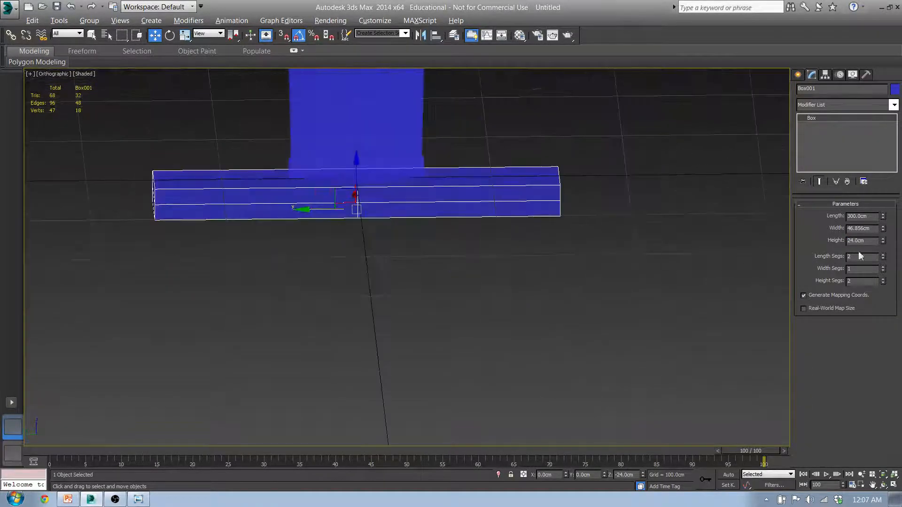
{"action": "left_click", "coordinate": [883, 283]}
{"action": "middle_click_drag", "start_coordinate": [683, 263], "coordinate": [448, 223], "text": "alt"}
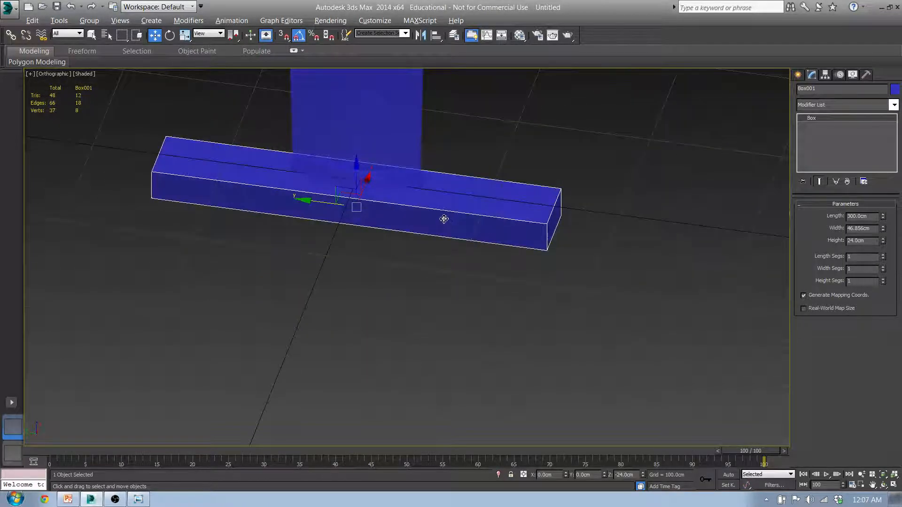
- Widen the guard box toward the drawn guard in the Front view and set its width to 50.0 cm
{"action": "key", "text": "f"}
{"action": "scroll", "coordinate": [342, 268], "scroll_direction": "up", "scroll_amount": 4}
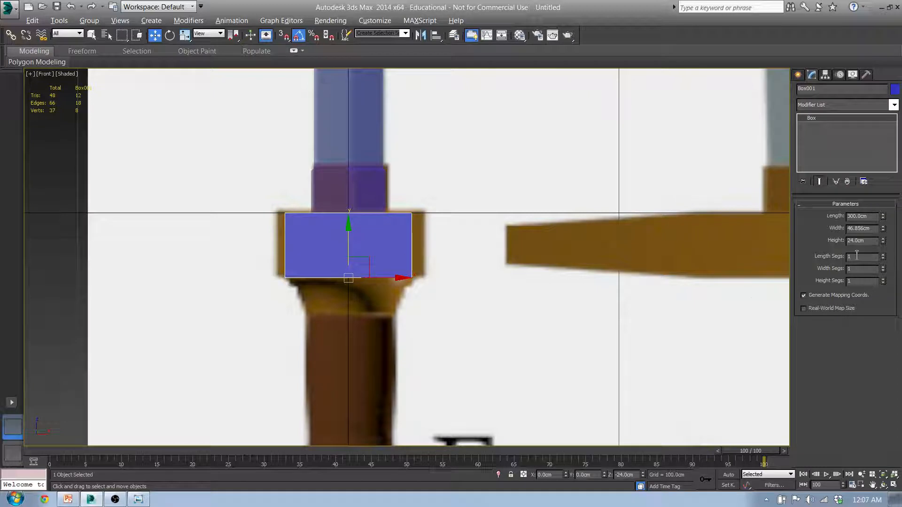
{"action": "double_click", "coordinate": [877, 229]}
{"action": "left_click_drag", "start_coordinate": [884, 231], "coordinate": [883, 227]}
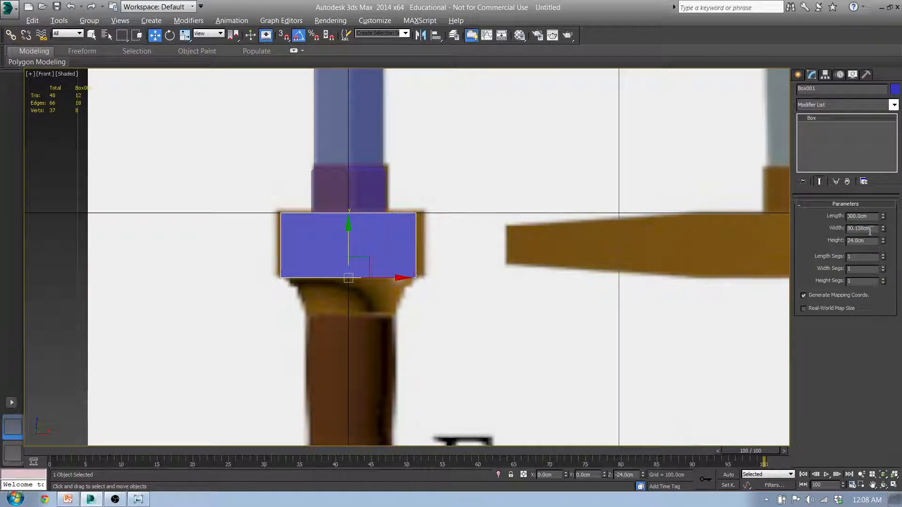
{"action": "double_click", "coordinate": [870, 230]}
{"action": "type", "text": "30"}
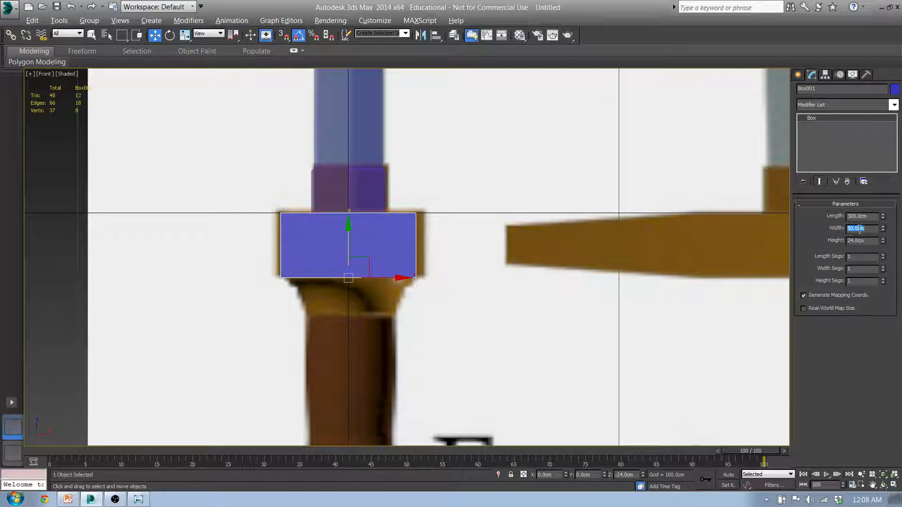
- Set the guard box's height to 25.0 cm and its Z position to -25.0 cm
{"action": "left_click_drag", "start_coordinate": [854, 243], "coordinate": [821, 242]}
{"action": "type", "text": "25"}
{"action": "key", "text": "Return"}
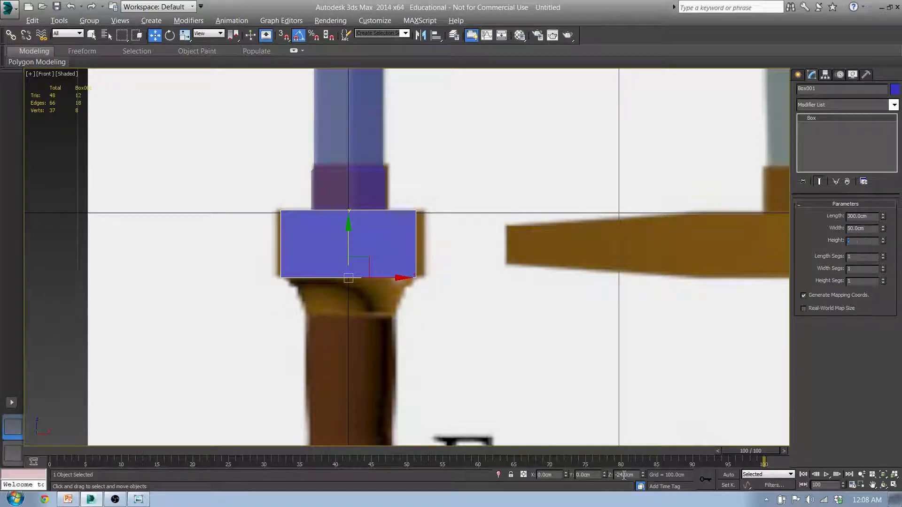
{"action": "left_click", "coordinate": [642, 477]}
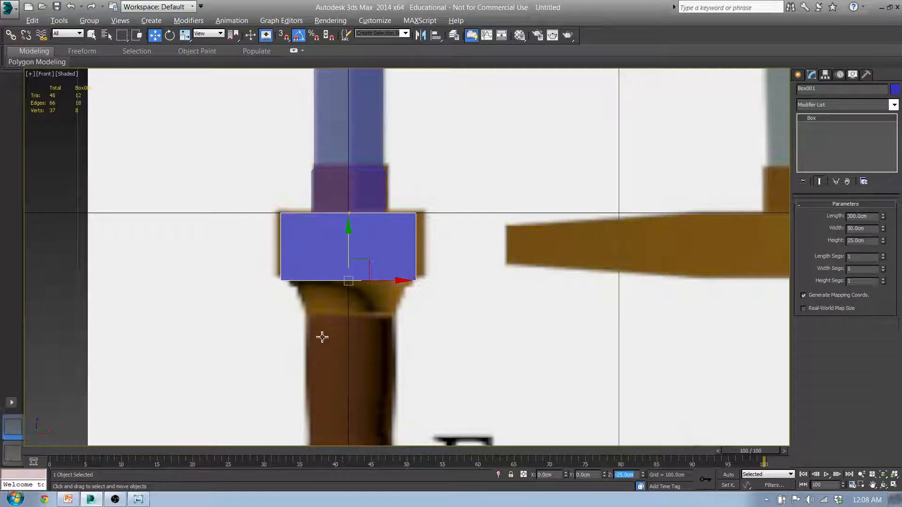
- Assign the semi-transparent material from the Material Editor to the guard box in the Top view
{"action": "middle_click_drag", "start_coordinate": [320, 266], "coordinate": [334, 276]}
{"action": "key", "text": "t"}
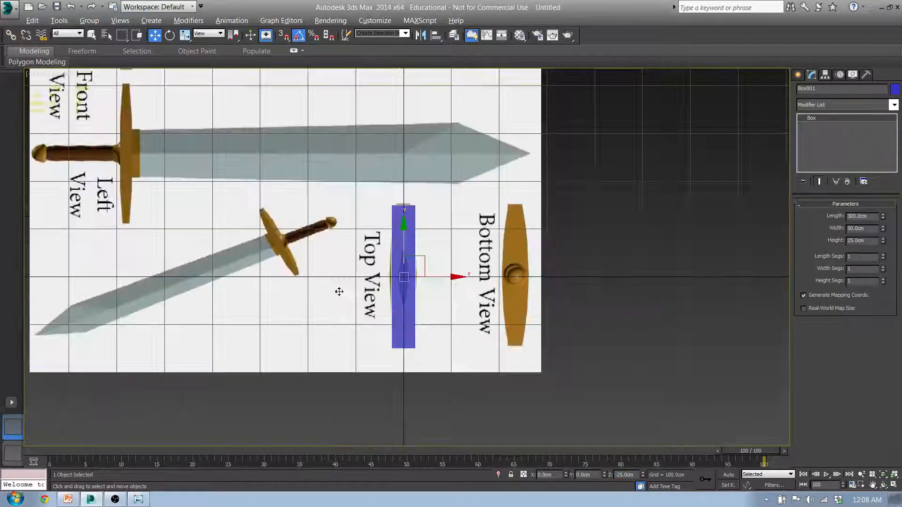
{"action": "scroll", "coordinate": [364, 235], "scroll_direction": "up", "scroll_amount": 5}
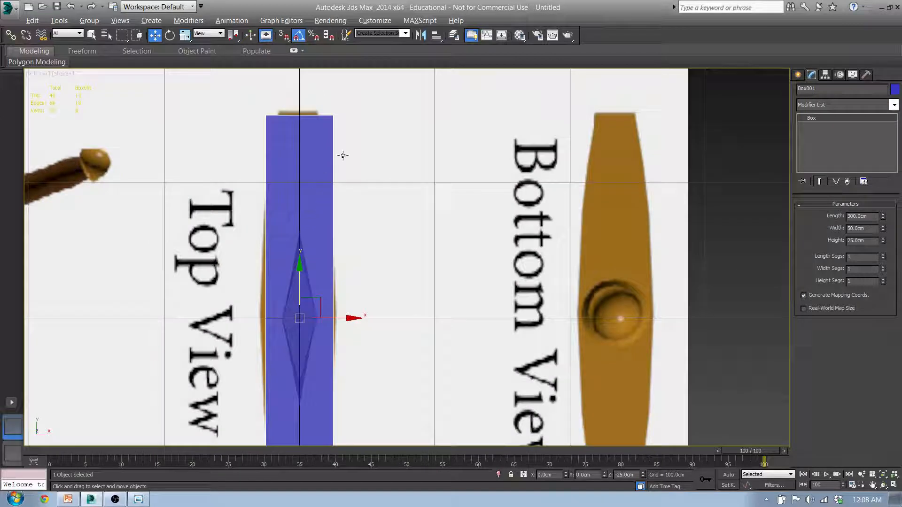
{"action": "left_click", "coordinate": [519, 35]}
{"action": "left_click_drag", "start_coordinate": [663, 114], "coordinate": [302, 209]}
{"action": "left_click", "coordinate": [764, 61]}
- Compare the guard box's sides and upper end with the guard outline in the Top View drawing
{"action": "middle_click_drag", "start_coordinate": [345, 167], "coordinate": [479, 188]}
{"action": "middle_click_drag", "start_coordinate": [435, 277], "coordinate": [435, 259]}
{"action": "scroll", "coordinate": [436, 258], "scroll_direction": "down", "scroll_amount": 1}
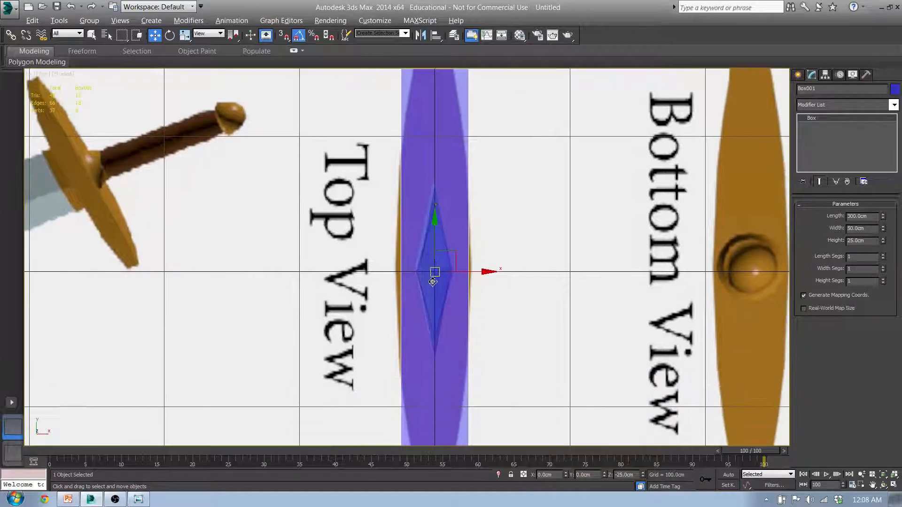
{"action": "scroll", "coordinate": [403, 277], "scroll_direction": "up", "scroll_amount": 4}
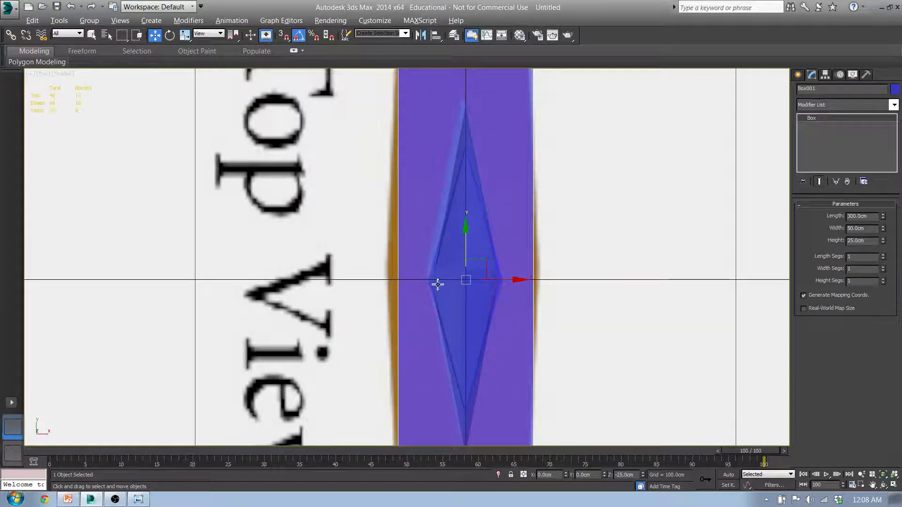
{"action": "scroll", "coordinate": [404, 344], "scroll_direction": "down", "scroll_amount": 4}
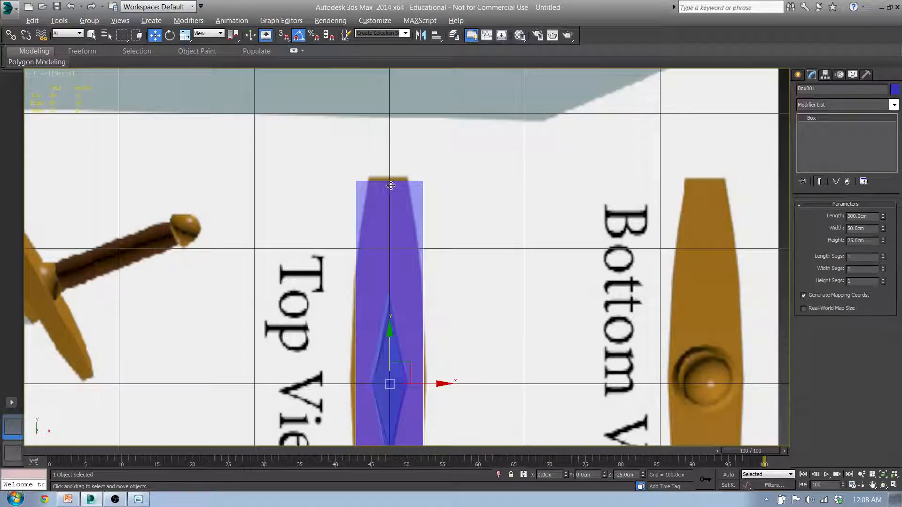
- Review which objects are listed in layer 0 (default) of the scene
{"action": "scroll", "coordinate": [391, 186], "scroll_direction": "down", "scroll_amount": 5}
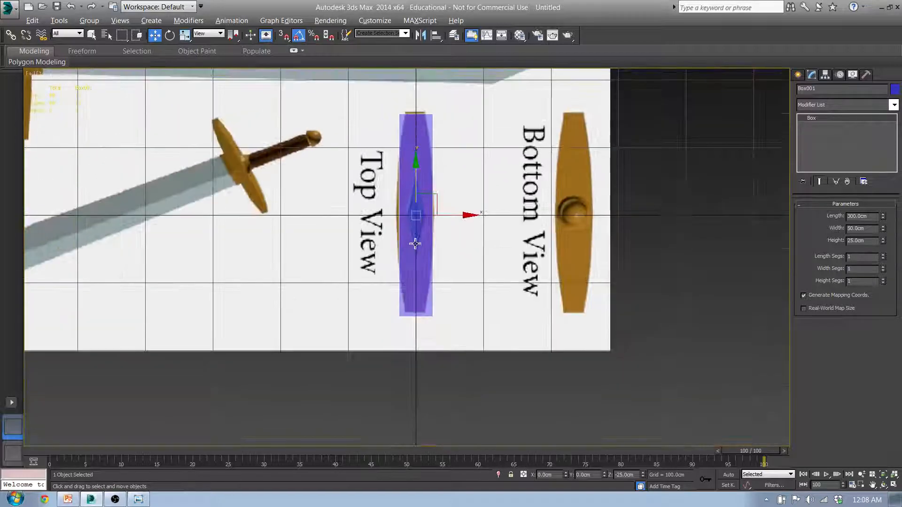
{"action": "middle_click_drag", "start_coordinate": [413, 292], "coordinate": [395, 289]}
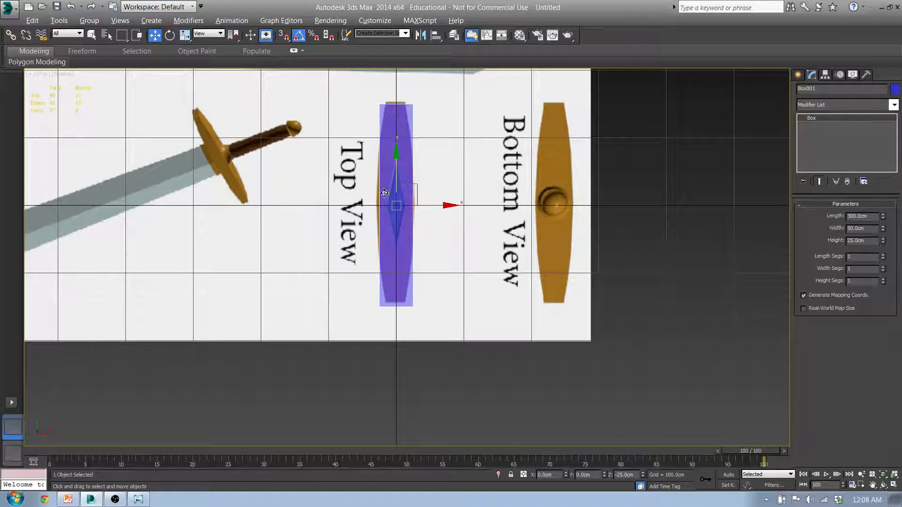
{"action": "scroll", "coordinate": [337, 272], "scroll_direction": "down", "scroll_amount": 8}
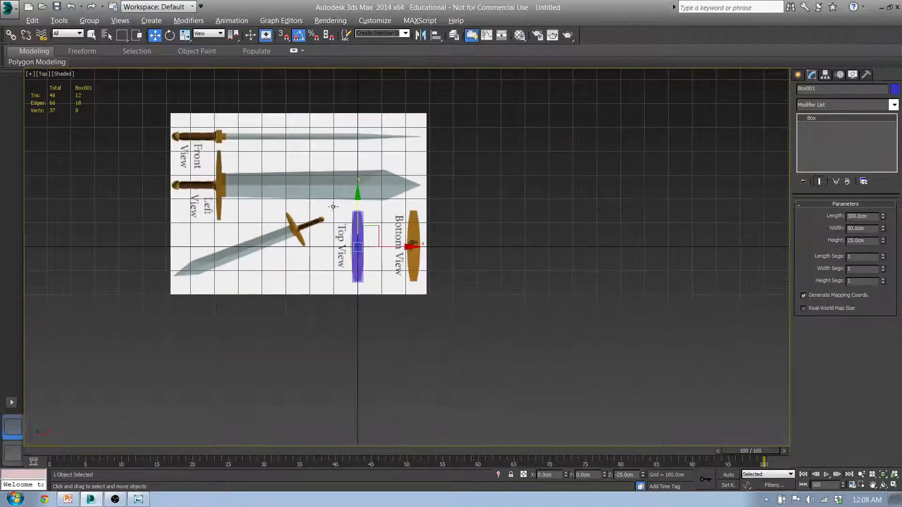
{"action": "left_click", "coordinate": [453, 36]}
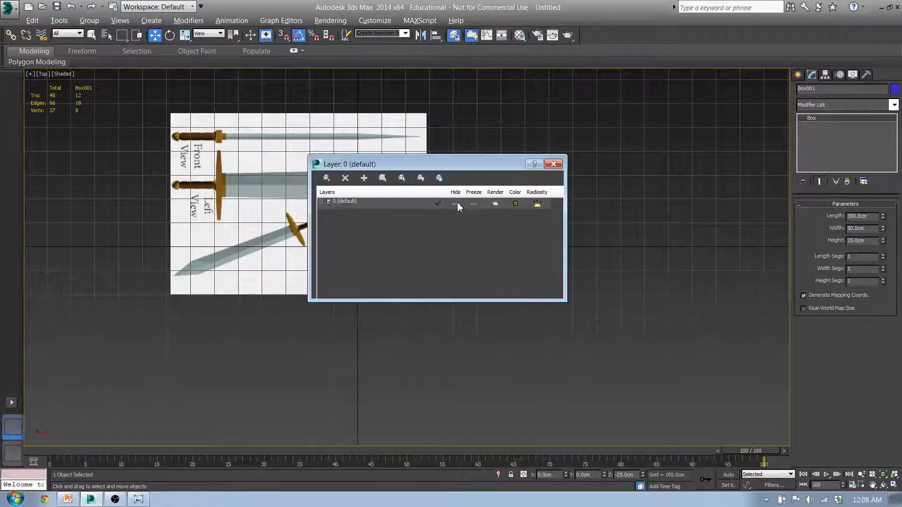
{"action": "left_click", "coordinate": [322, 203]}
{"action": "left_click_drag", "start_coordinate": [357, 237], "coordinate": [358, 259]}
{"action": "left_click", "coordinate": [550, 165]}
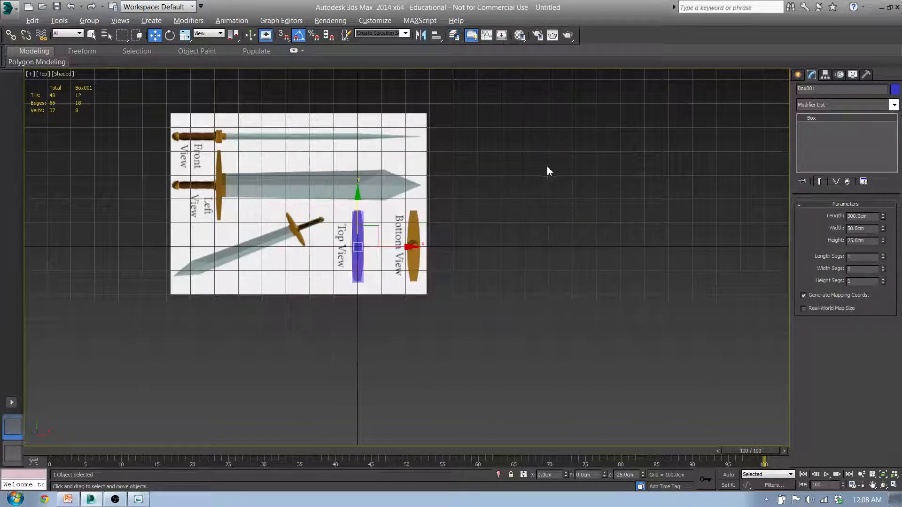
- Shift the Reference_Top plane along Y to about 174.1 cm so its guard drawing centres on the guard box
{"action": "left_click", "coordinate": [378, 232]}
{"action": "scroll", "coordinate": [276, 169], "scroll_direction": "down", "scroll_amount": 2}
{"action": "scroll", "coordinate": [218, 155], "scroll_direction": "up", "scroll_amount": 10}
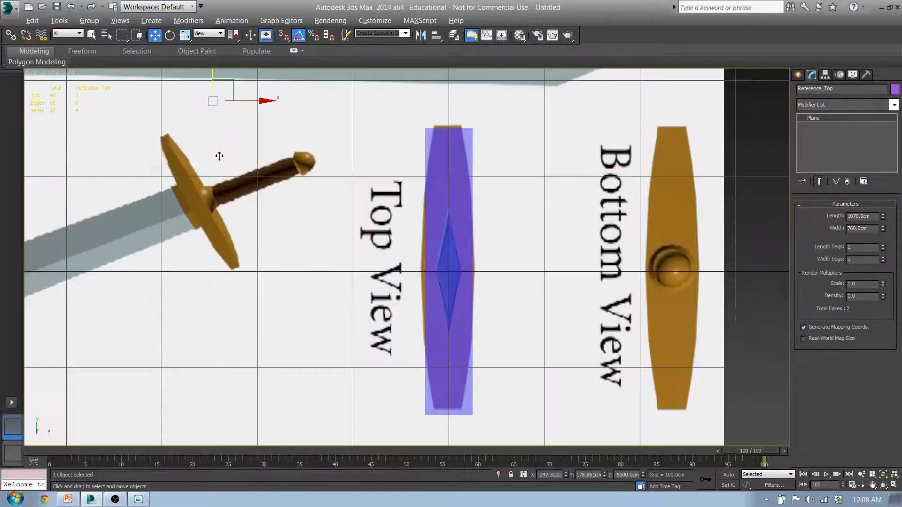
{"action": "left_click_drag", "start_coordinate": [213, 123], "coordinate": [213, 123]}
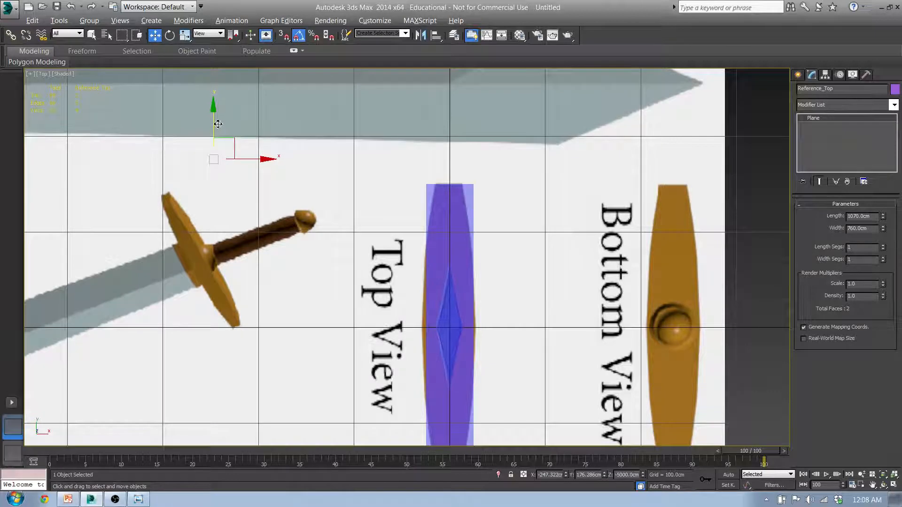
{"action": "middle_click_drag", "start_coordinate": [331, 185], "coordinate": [316, 123]}
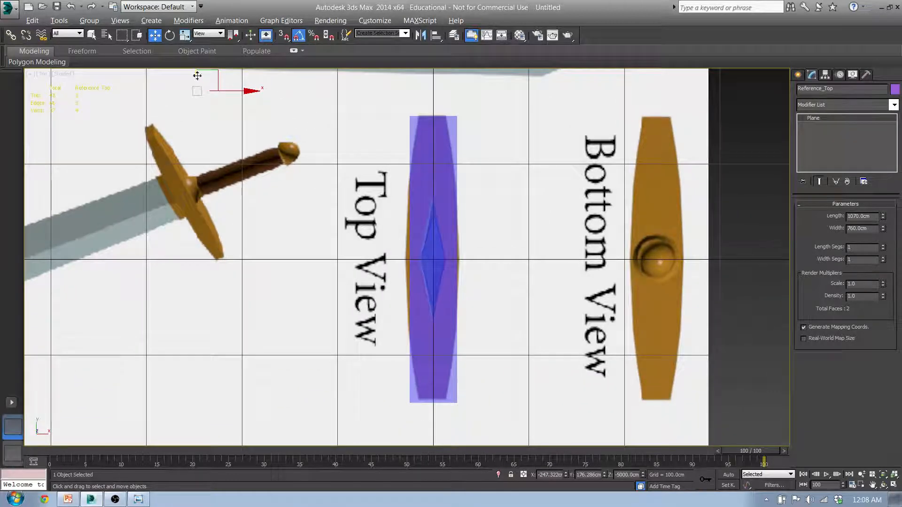
{"action": "middle_click_drag", "start_coordinate": [197, 76], "coordinate": [201, 116]}
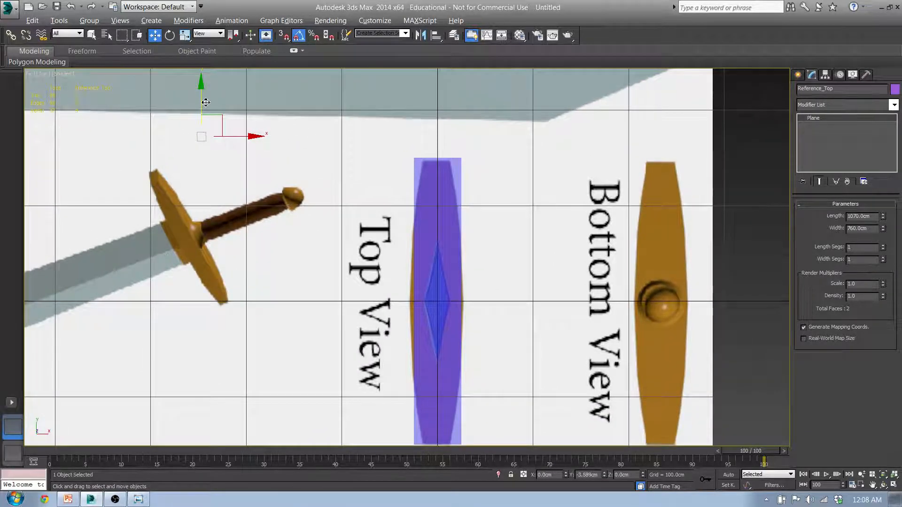
{"action": "left_click_drag", "start_coordinate": [206, 103], "coordinate": [206, 101]}
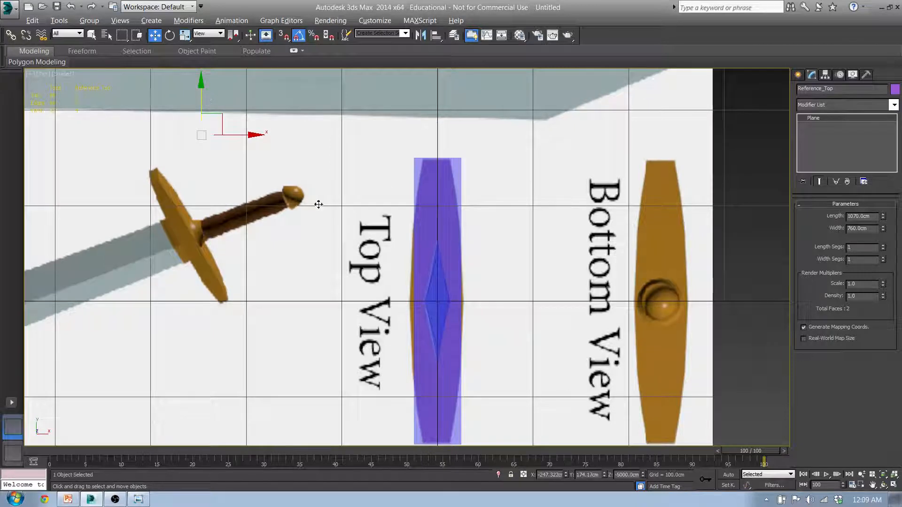
{"action": "middle_click_drag", "start_coordinate": [316, 201], "coordinate": [302, 182]}
- Nudge the Reference_Front plane along X to about 282.6 cm in the Front view to centre the drawn guard on the box
{"action": "key", "text": "f"}
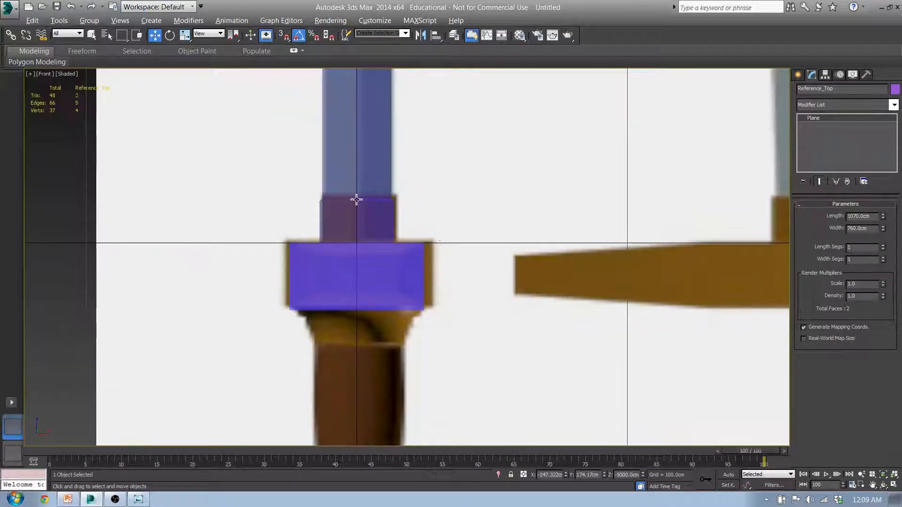
{"action": "left_click", "coordinate": [498, 281]}
{"action": "scroll", "coordinate": [497, 282], "scroll_direction": "down", "scroll_amount": 8}
{"action": "middle_click_drag", "start_coordinate": [574, 247], "coordinate": [484, 299]}
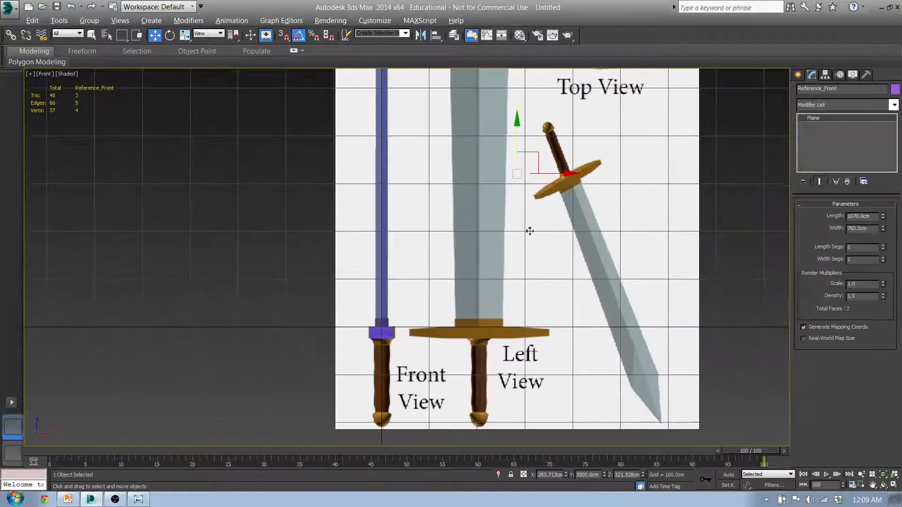
{"action": "left_click_drag", "start_coordinate": [556, 175], "coordinate": [557, 173]}
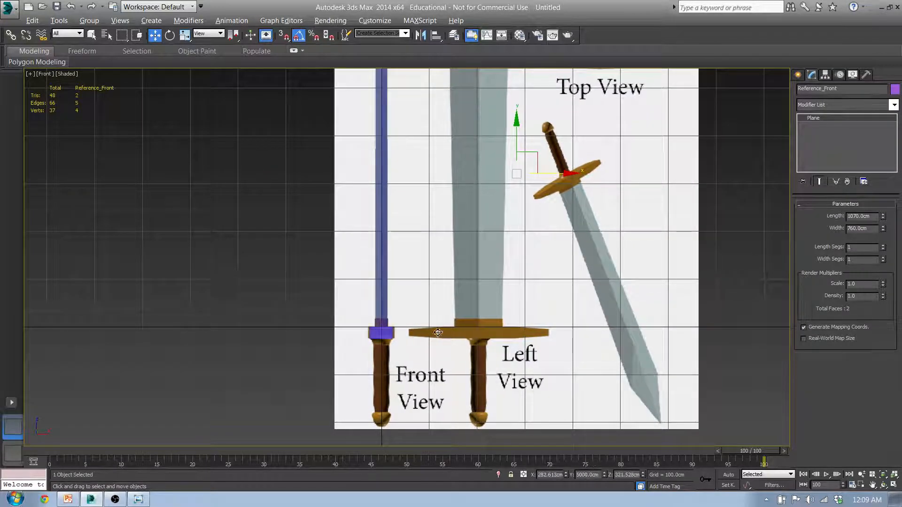
- Compare the guard box with the Left View drawing and examine the objects in layer 0 (default)
{"action": "middle_click_drag", "start_coordinate": [459, 267], "coordinate": [450, 279]}
{"action": "key", "text": "l"}
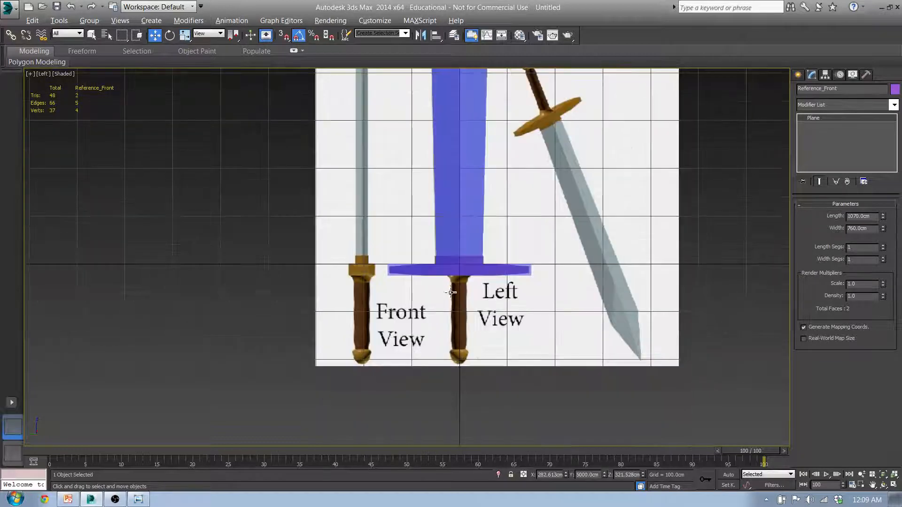
{"action": "middle_click_drag", "start_coordinate": [483, 223], "coordinate": [459, 300]}
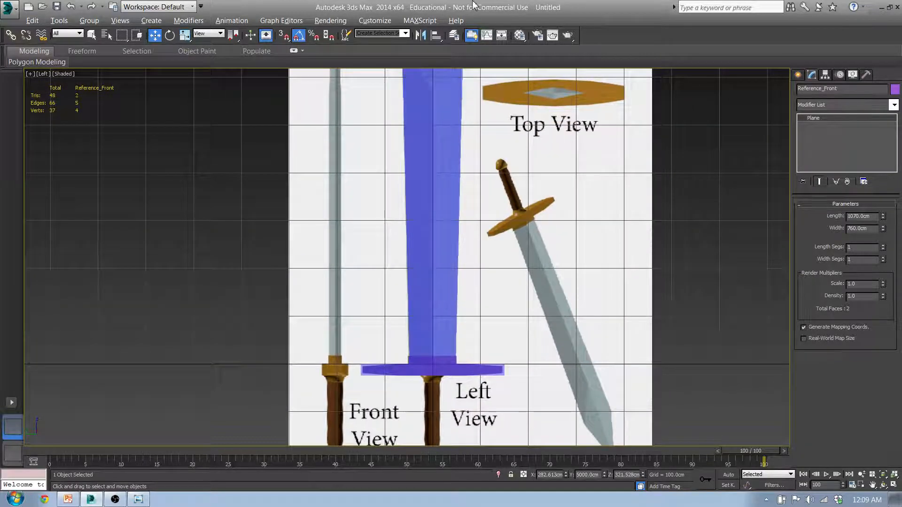
{"action": "left_click", "coordinate": [453, 37]}
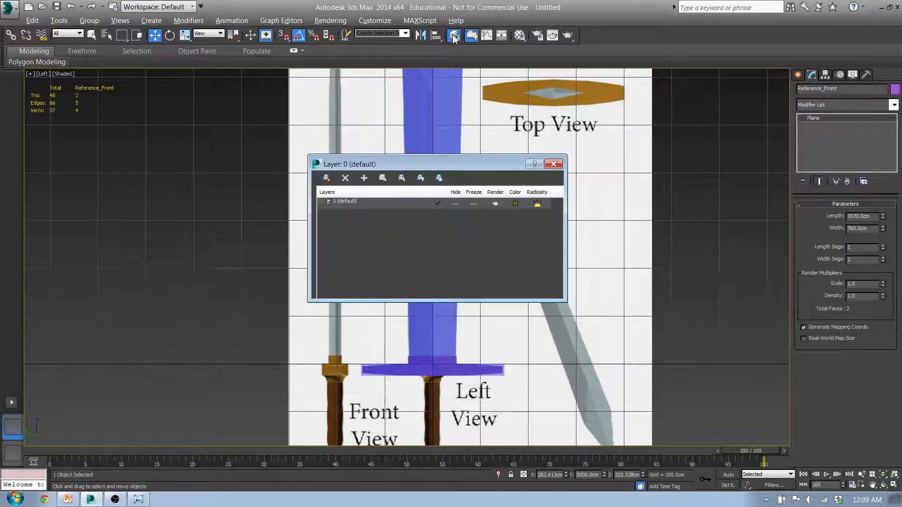
{"action": "left_click", "coordinate": [321, 203]}
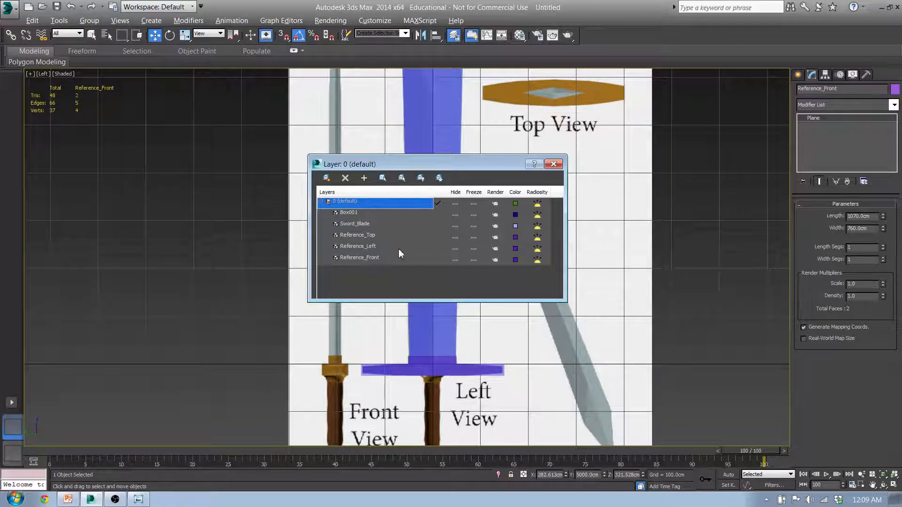
{"action": "left_click", "coordinate": [553, 164]}
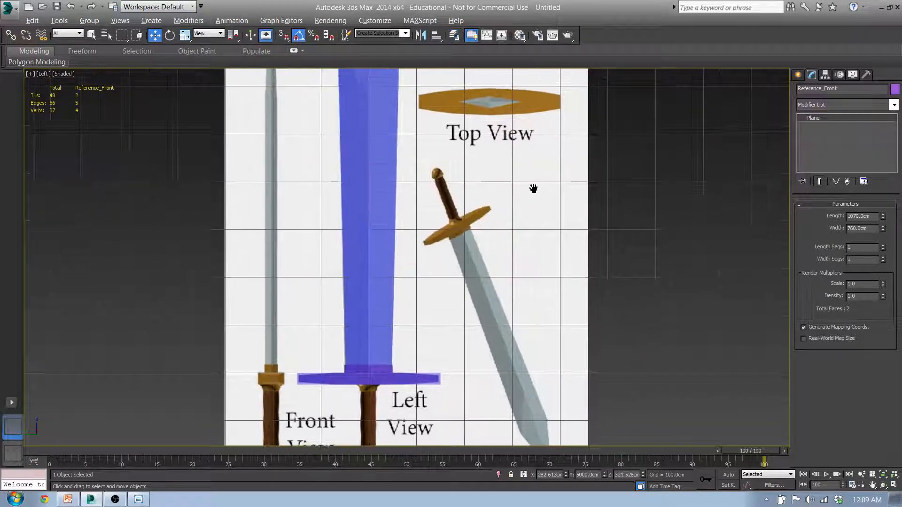
- Select the Reference_Front, Reference_Left and Reference_Top planes together in an orthographic view of the whole scene
{"action": "left_click", "coordinate": [798, 75]}
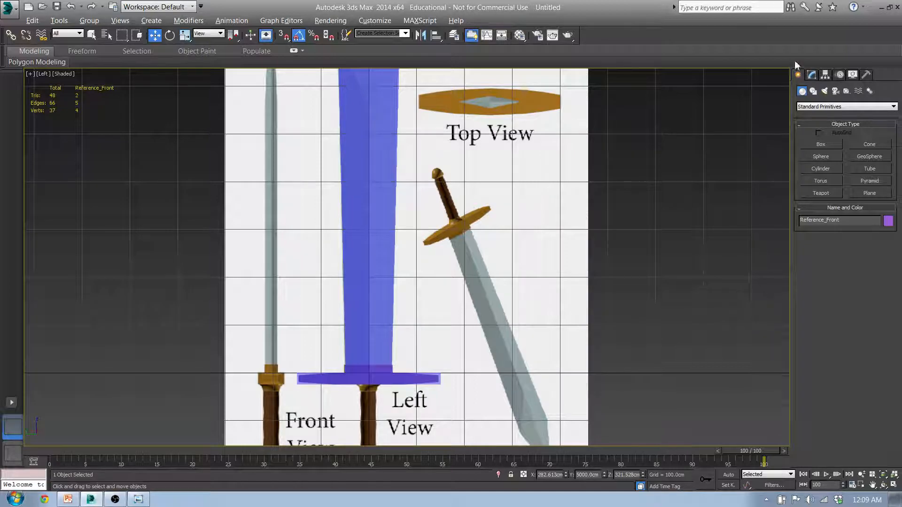
{"action": "left_click", "coordinate": [683, 181]}
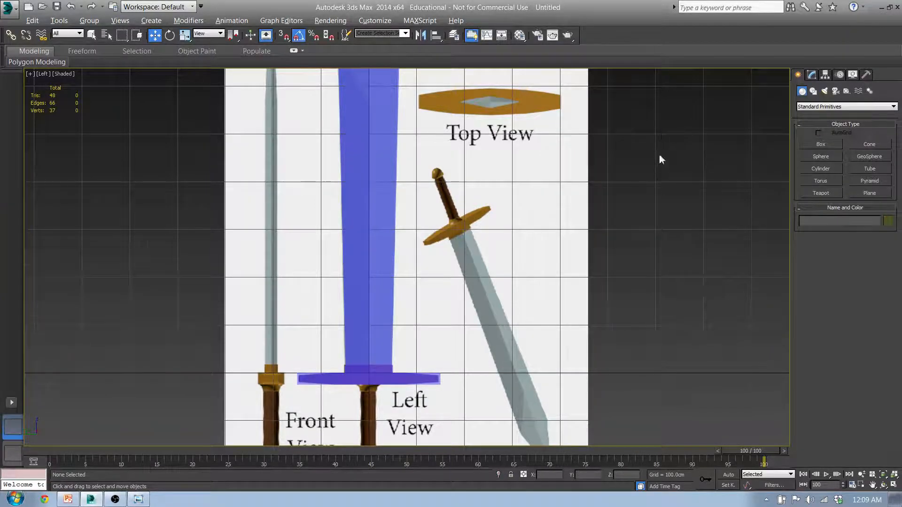
{"action": "scroll", "coordinate": [655, 159], "scroll_direction": "down", "scroll_amount": 10}
{"action": "middle_click_drag", "start_coordinate": [654, 169], "coordinate": [503, 251]}
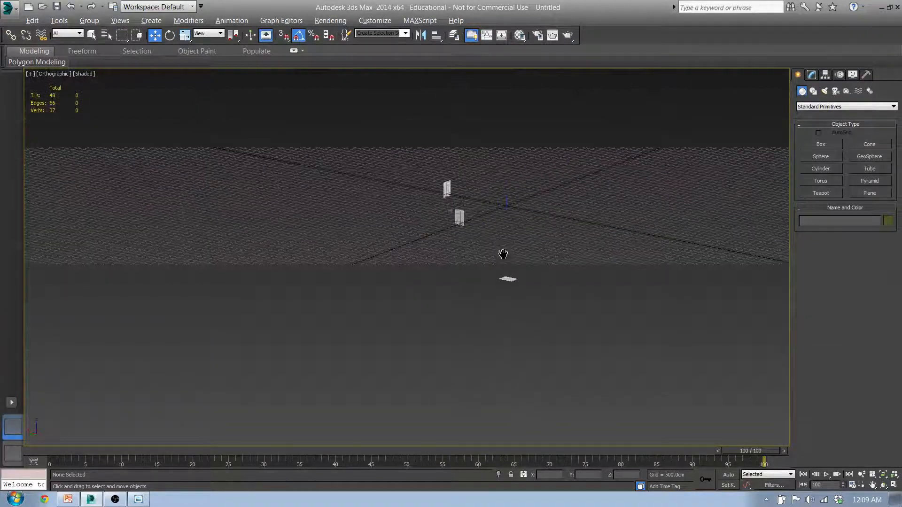
{"action": "left_click_drag", "start_coordinate": [469, 235], "coordinate": [469, 235]}
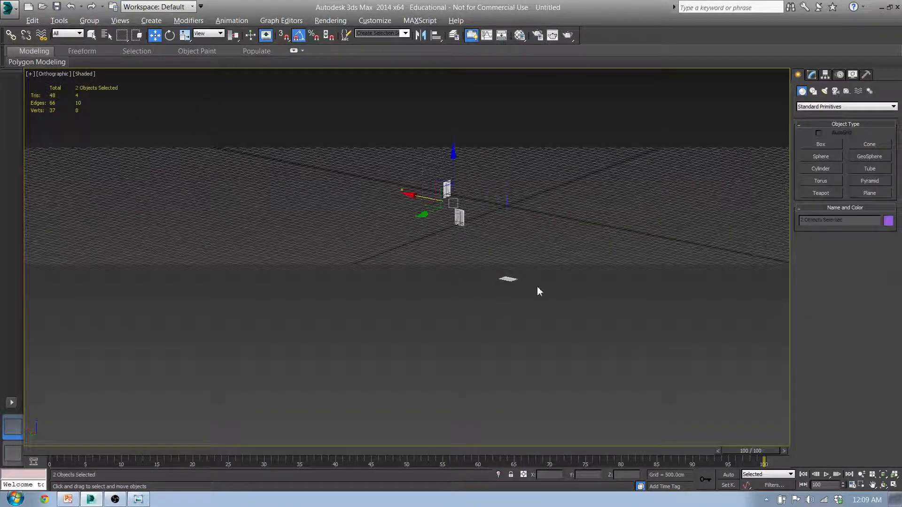
{"action": "left_click_drag", "start_coordinate": [561, 322], "coordinate": [497, 275], "text": "ctrl"}
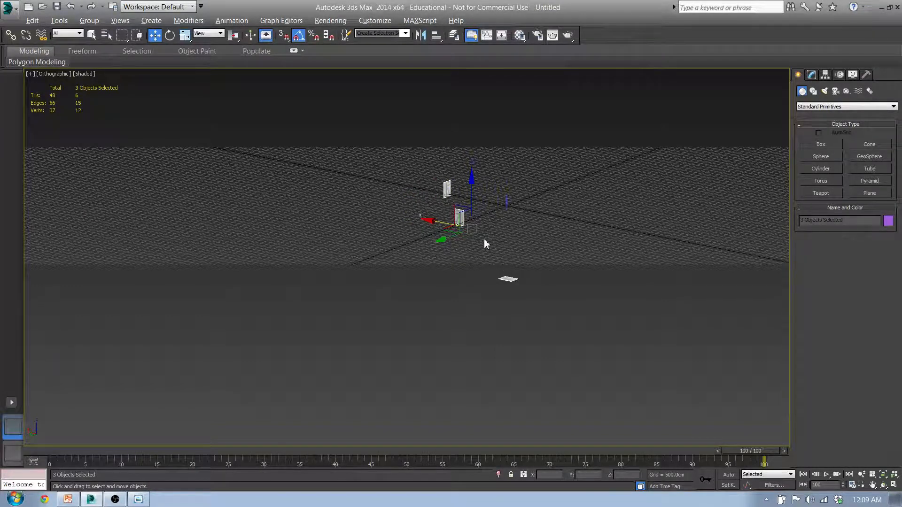
{"action": "key", "text": "h"}
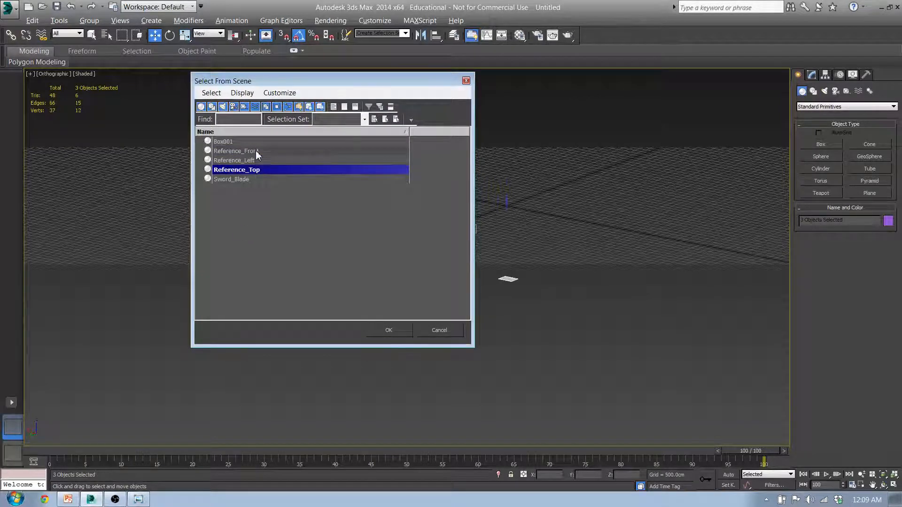
{"action": "left_click", "coordinate": [256, 151], "text": "shift"}
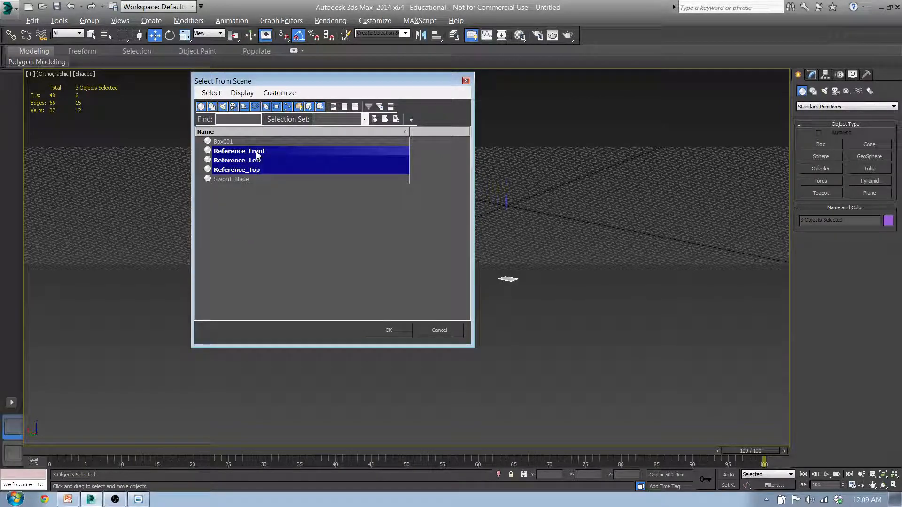
{"action": "left_click", "coordinate": [388, 330]}
{"action": "middle_click_drag", "start_coordinate": [527, 231], "coordinate": [489, 292]}
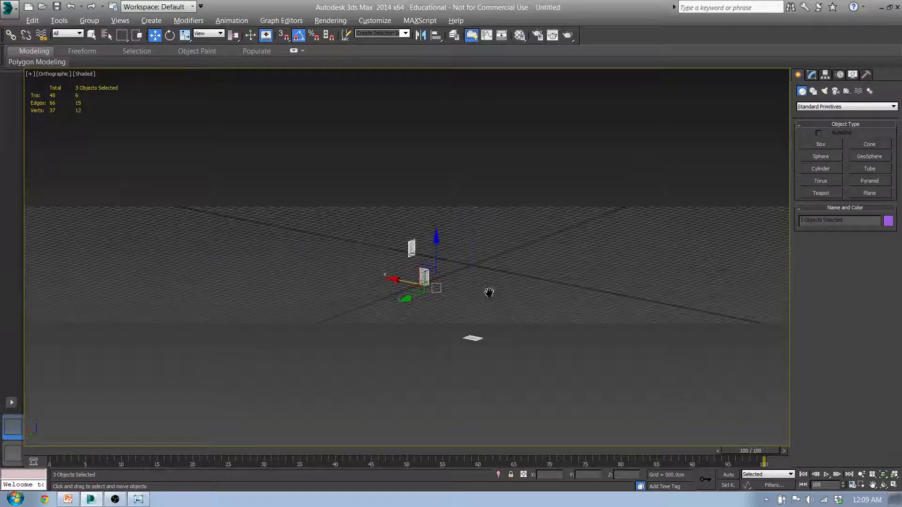
{"action": "scroll", "coordinate": [479, 285], "scroll_direction": "up", "scroll_amount": 2}
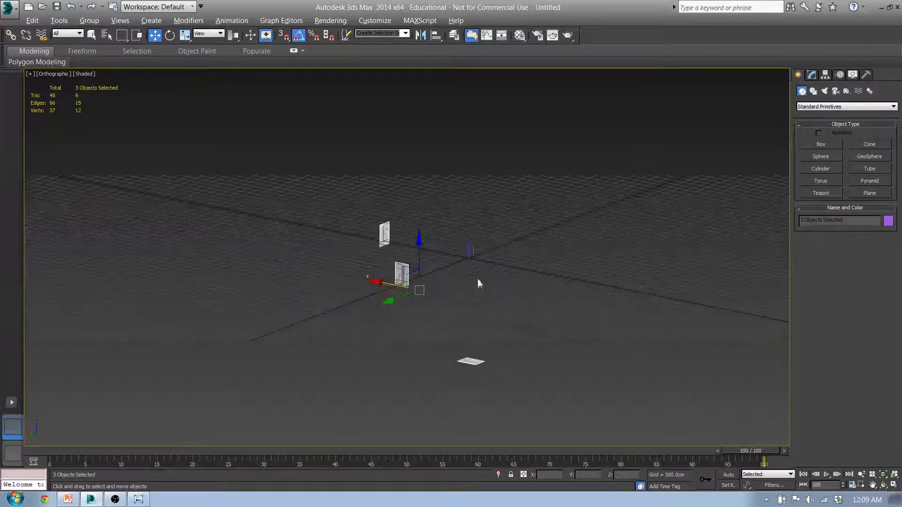
- Create a new layer containing the Reference_Top, Reference_Left and Reference_Front planes
{"action": "left_click", "coordinate": [453, 37]}
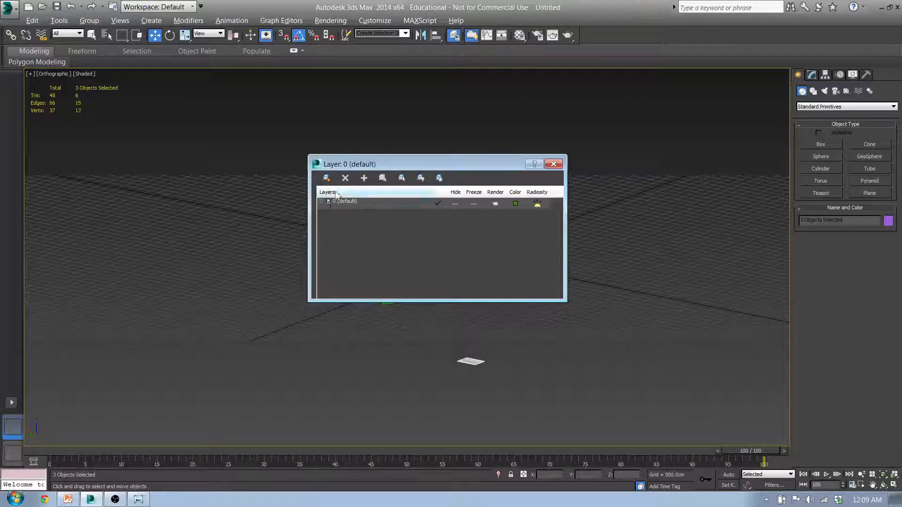
{"action": "left_click", "coordinate": [320, 201]}
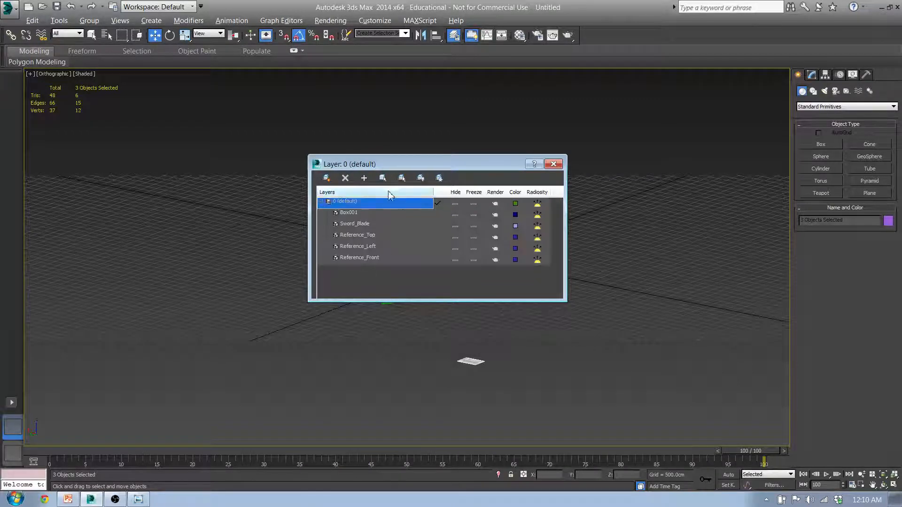
{"action": "left_click_drag", "start_coordinate": [464, 166], "coordinate": [595, 126]}
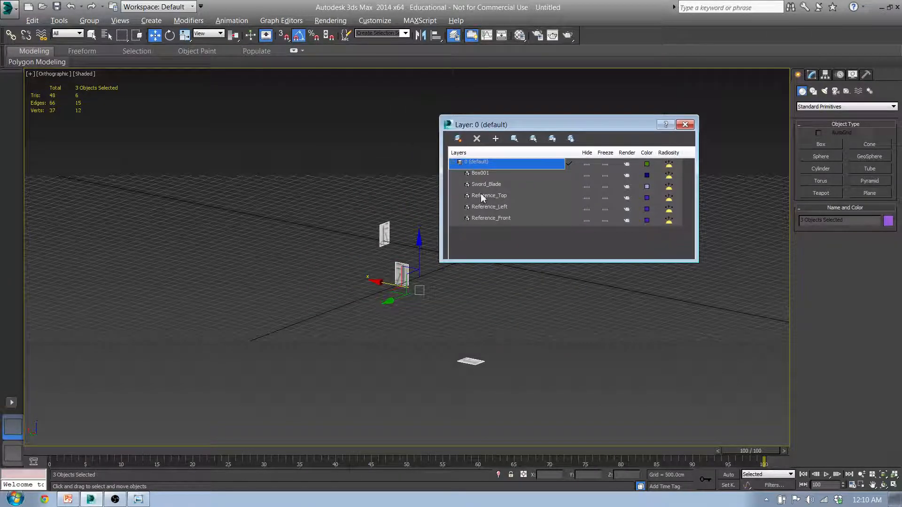
{"action": "left_click", "coordinate": [488, 197]}
{"action": "left_click", "coordinate": [488, 218], "text": "shift"}
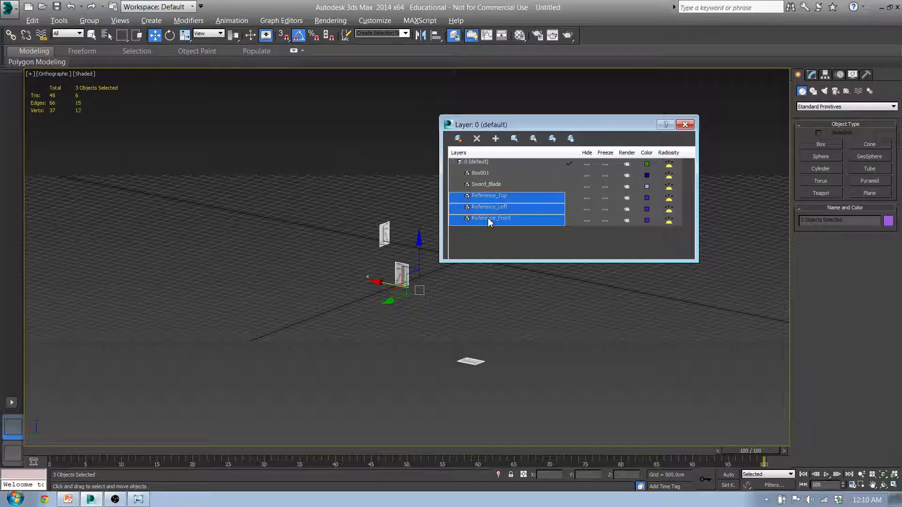
{"action": "left_click", "coordinate": [458, 139]}
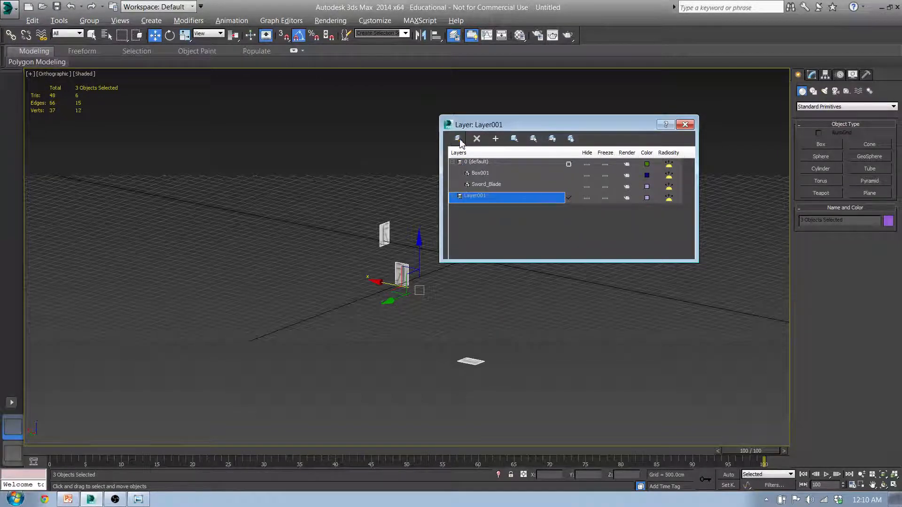
- Name the new layer Reference_Layer and expand it to list its planes
{"action": "left_click", "coordinate": [484, 201]}
{"action": "type", "text": "Reference_"}
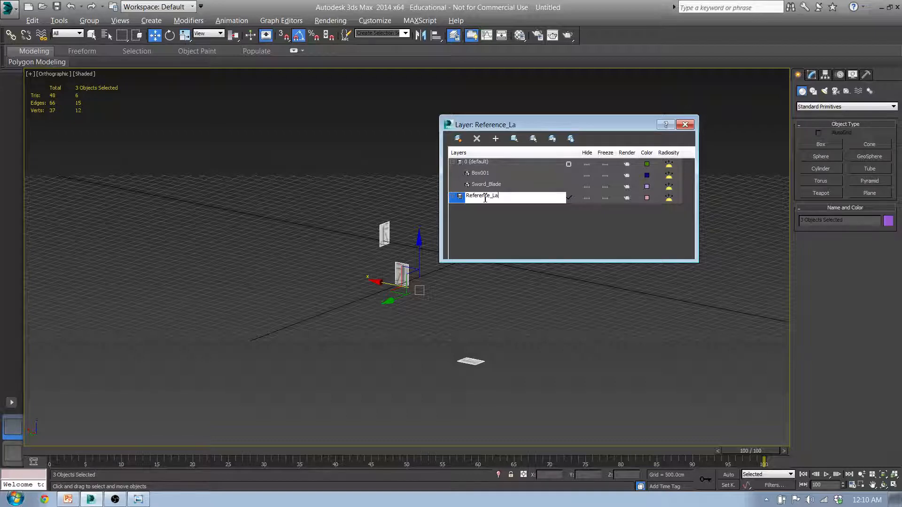
{"action": "left_click", "coordinate": [485, 202]}
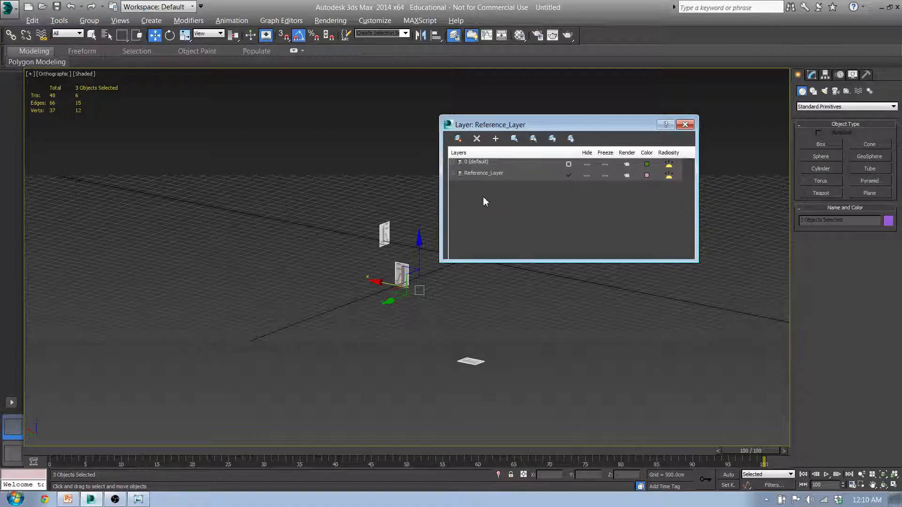
{"action": "left_click", "coordinate": [451, 174]}
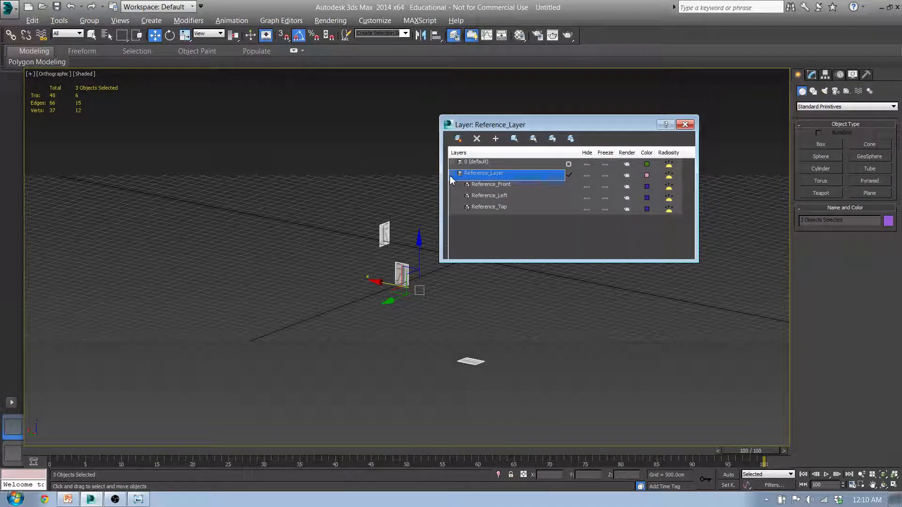
- Freeze Reference_Layer, make layer 0 (default) the active layer and close the layer manager
{"action": "left_click", "coordinate": [451, 174]}
{"action": "left_click", "coordinate": [605, 175]}
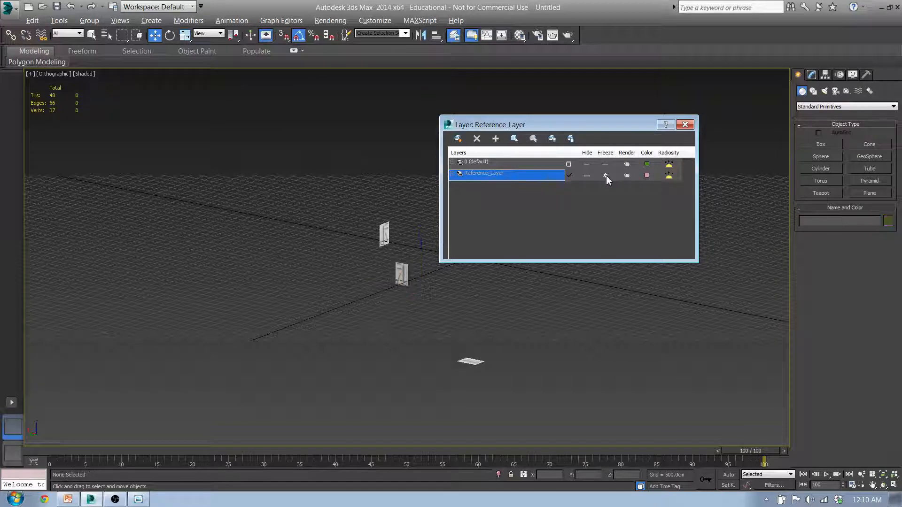
{"action": "left_click", "coordinate": [568, 164]}
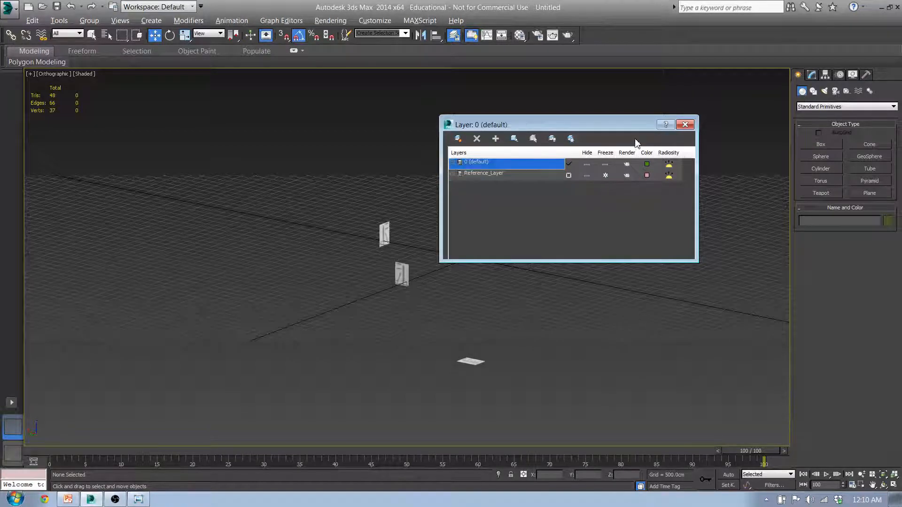
{"action": "left_click", "coordinate": [684, 125]}
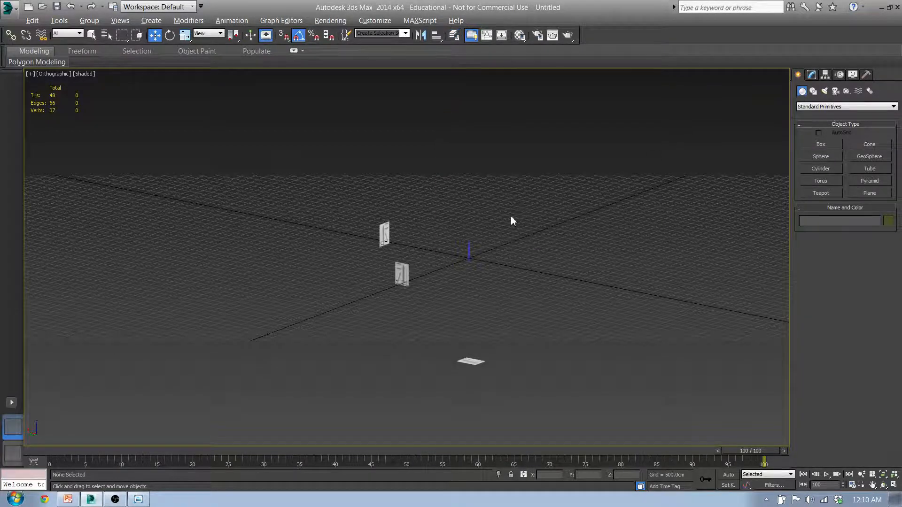
- Select the sword blade and guard box together and frame them closely in the orthographic view
{"action": "middle_click_drag", "start_coordinate": [511, 217], "coordinate": [459, 245]}
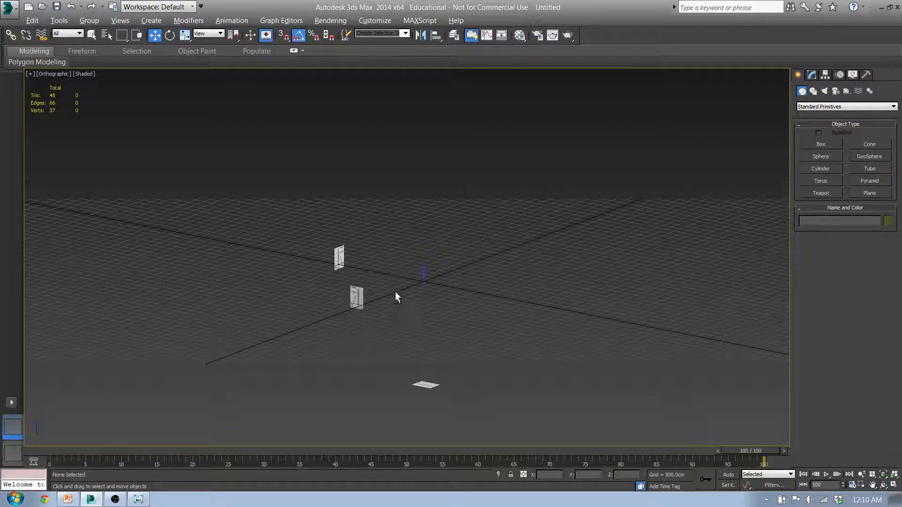
{"action": "scroll", "coordinate": [357, 300], "scroll_direction": "up", "scroll_amount": 10}
{"action": "middle_click_drag", "start_coordinate": [406, 202], "coordinate": [402, 342]}
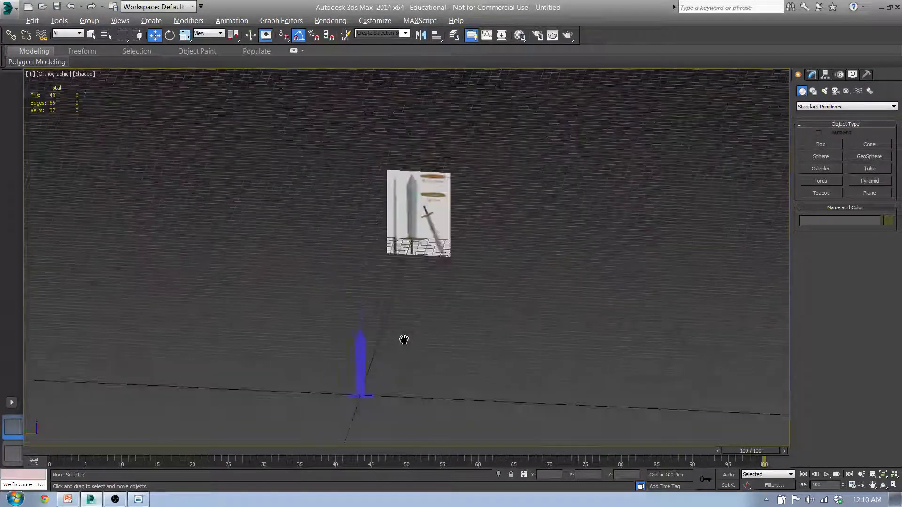
{"action": "scroll", "coordinate": [455, 232], "scroll_direction": "up", "scroll_amount": 8}
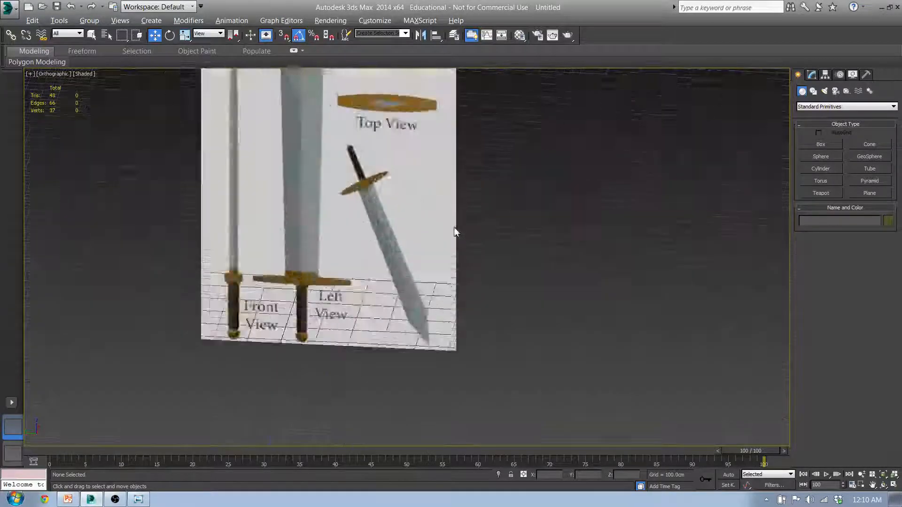
{"action": "scroll", "coordinate": [454, 231], "scroll_direction": "down", "scroll_amount": 6}
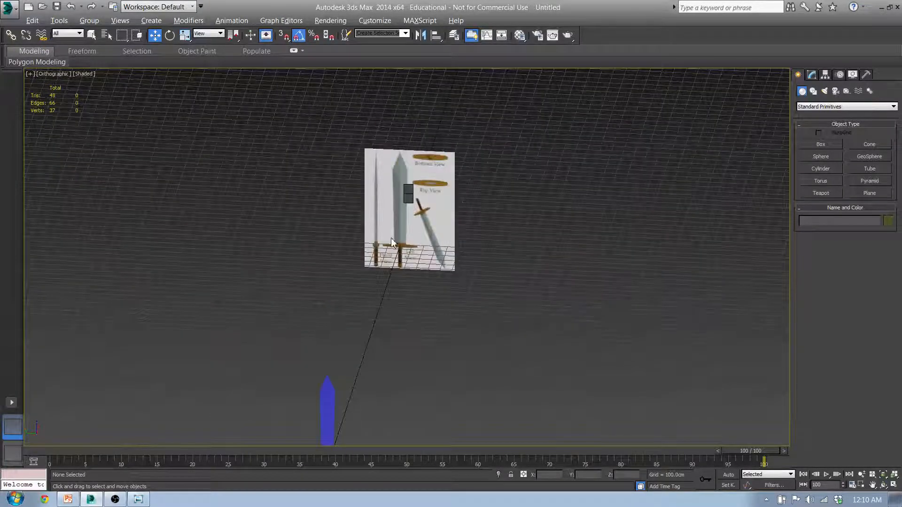
{"action": "middle_click_drag", "start_coordinate": [334, 310], "coordinate": [329, 277]}
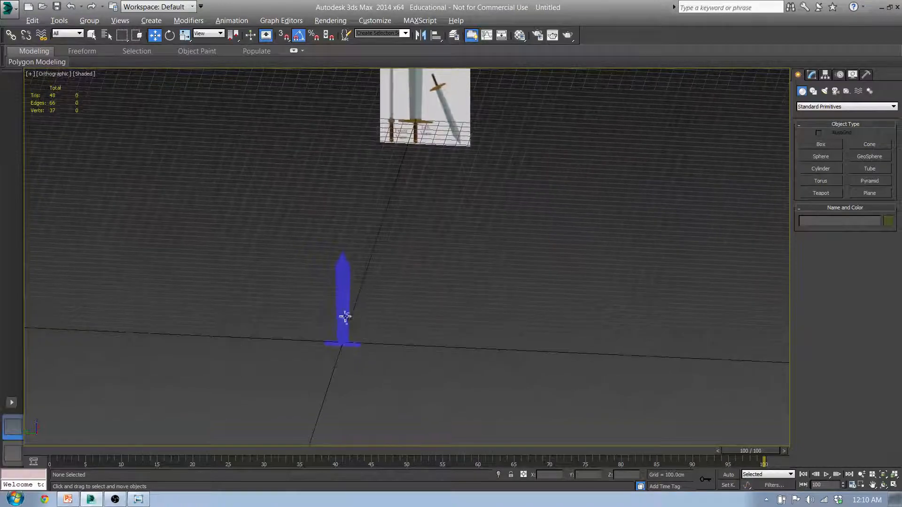
{"action": "middle_click_drag", "start_coordinate": [345, 317], "coordinate": [449, 338]}
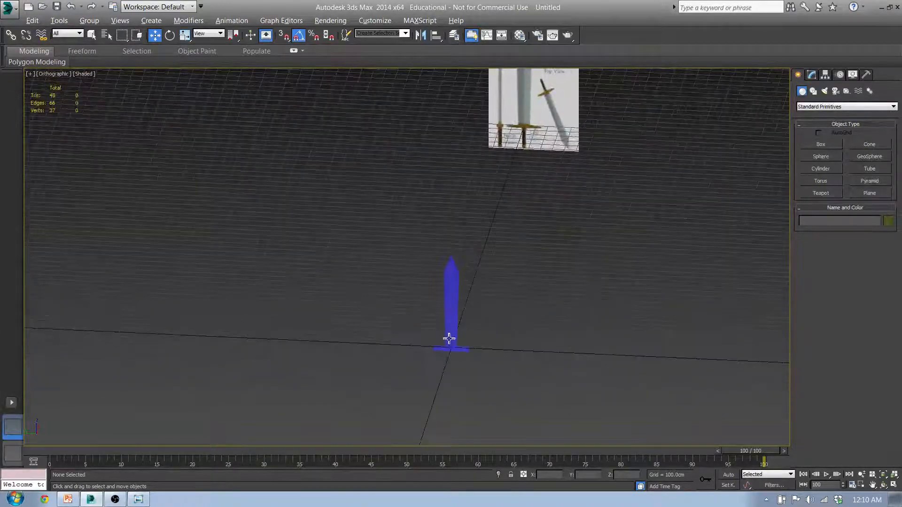
{"action": "left_click", "coordinate": [456, 320]}
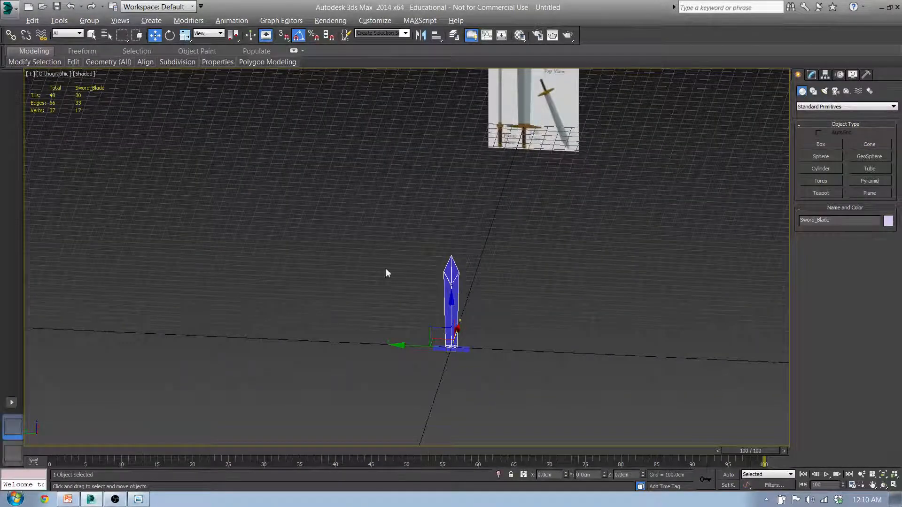
{"action": "left_click_drag", "start_coordinate": [386, 274], "coordinate": [497, 361]}
{"action": "key", "text": "z"}
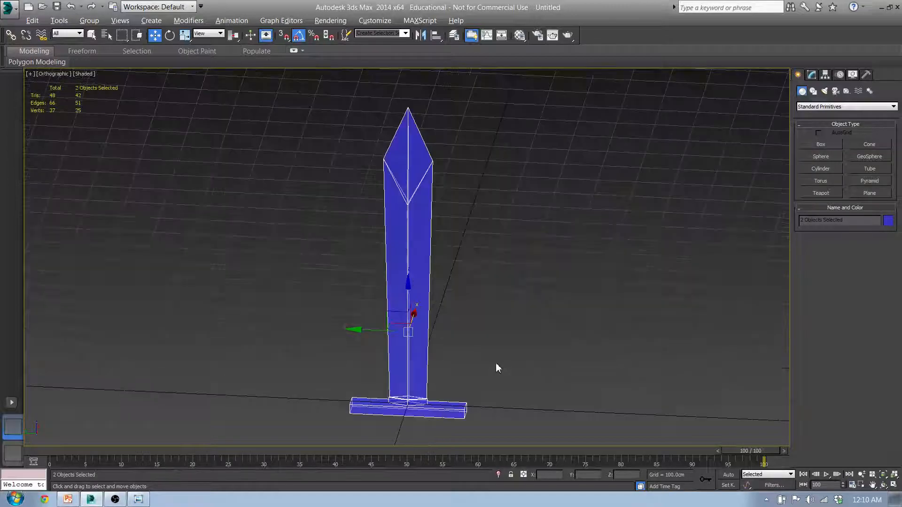
{"action": "scroll", "coordinate": [472, 328], "scroll_direction": "up", "scroll_amount": 5}
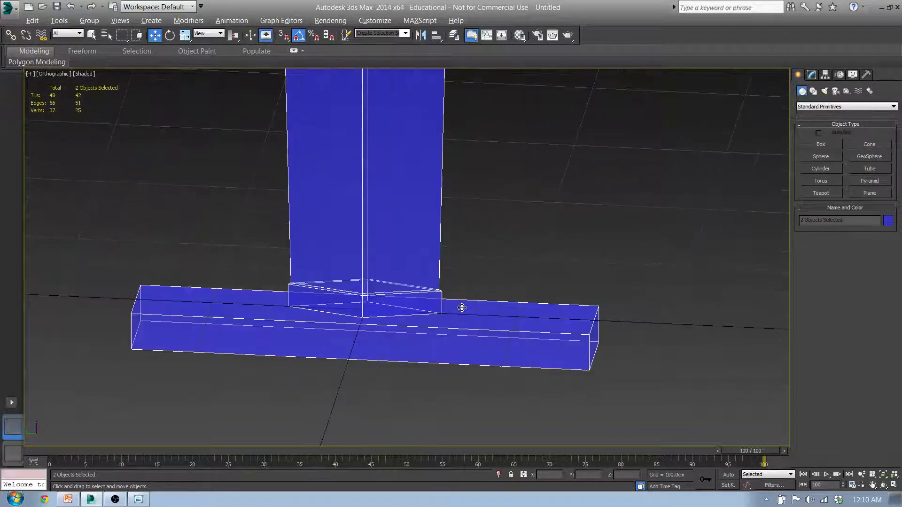
- Select only the guard box and convert it to an Editable Poly
{"action": "left_click", "coordinate": [808, 76]}
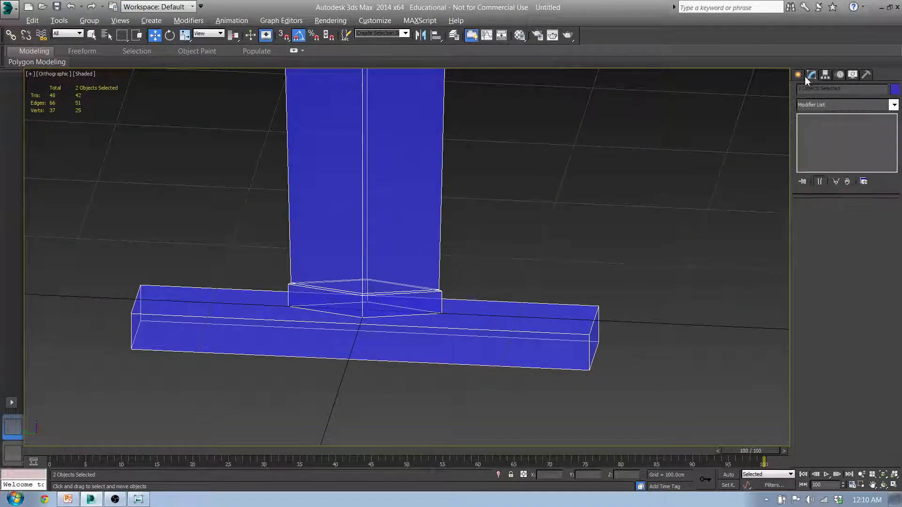
{"action": "left_click", "coordinate": [543, 334]}
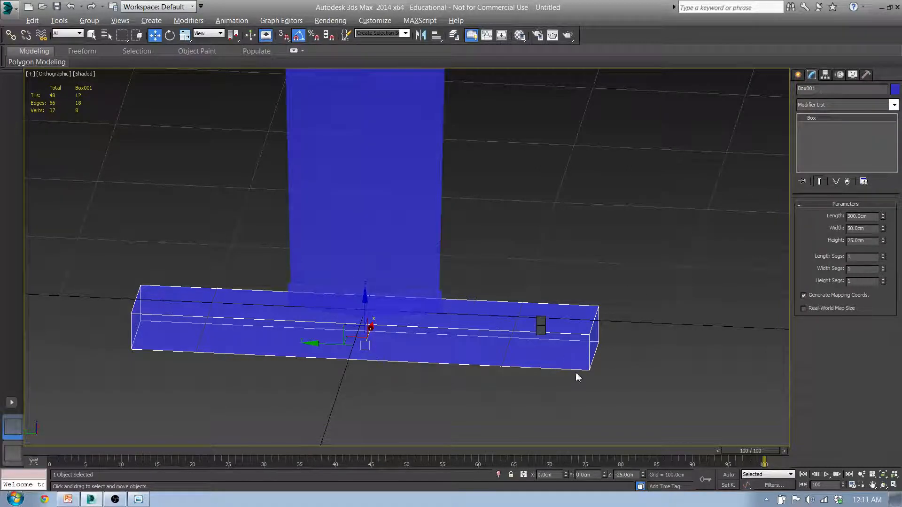
{"action": "left_click", "coordinate": [687, 444]}
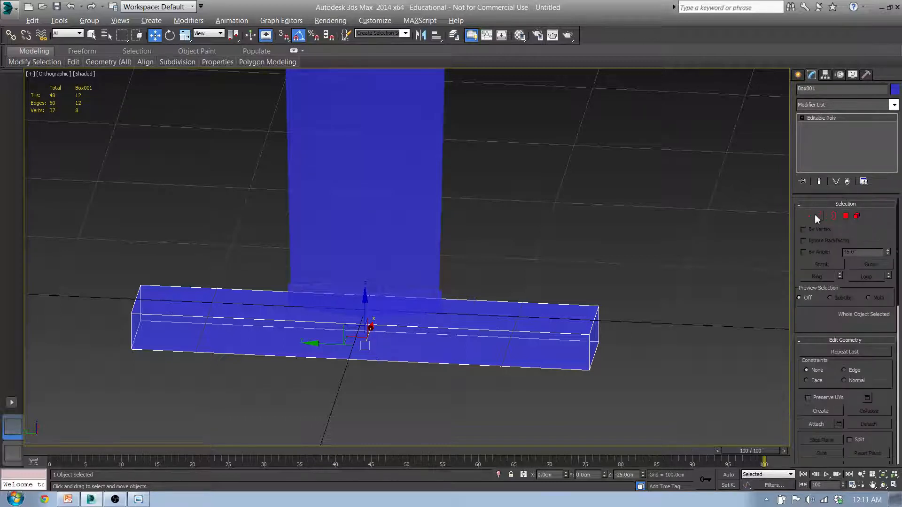
- Select the guard's four lengthwise edges at Edge sub-object level
{"action": "left_click", "coordinate": [818, 215]}
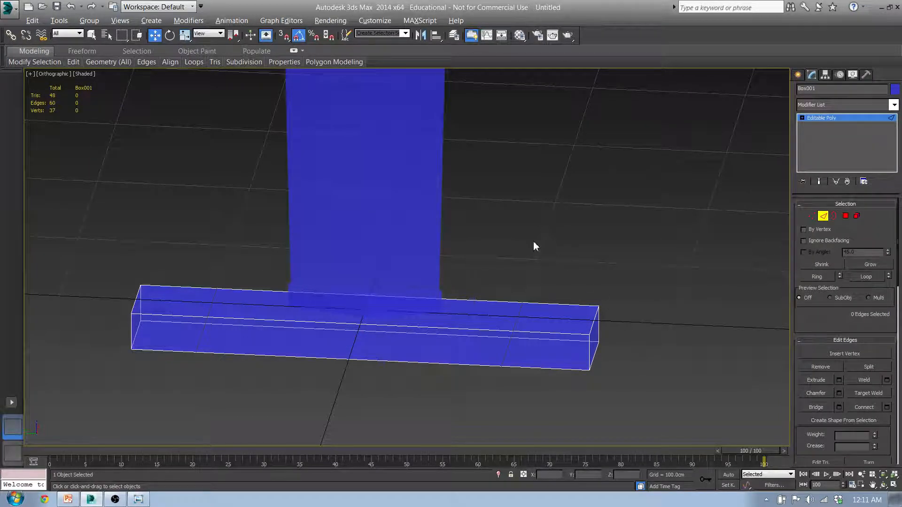
{"action": "left_click_drag", "start_coordinate": [494, 399], "coordinate": [487, 418]}
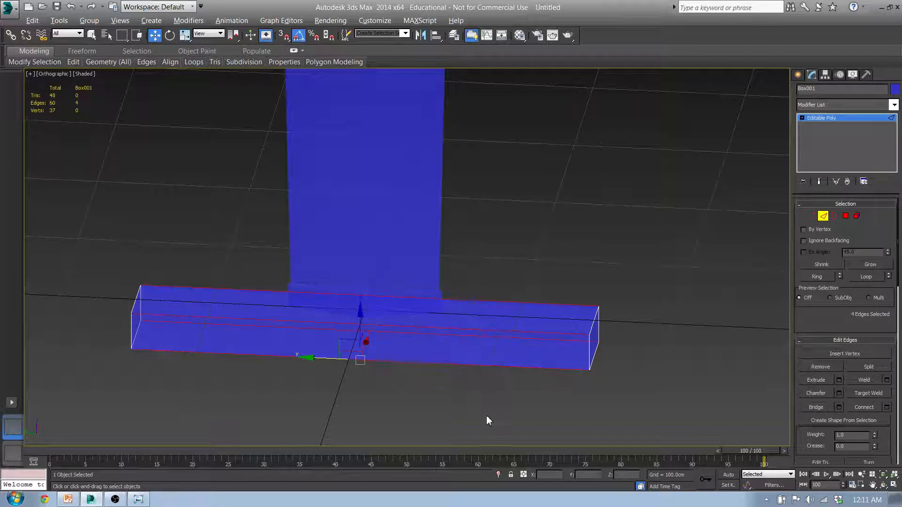
{"action": "middle_click_drag", "start_coordinate": [487, 418], "coordinate": [388, 321], "text": "alt"}
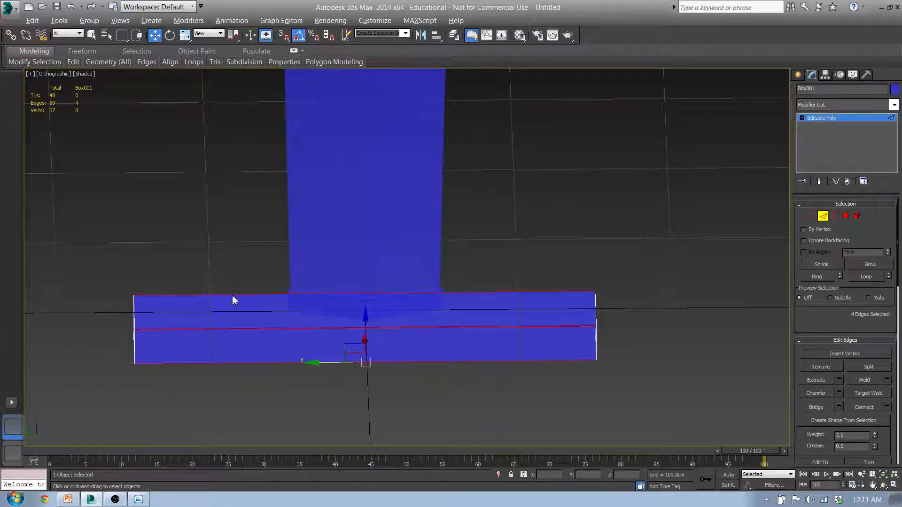
{"action": "left_click_drag", "start_coordinate": [590, 263], "coordinate": [684, 374], "text": "ctrl"}
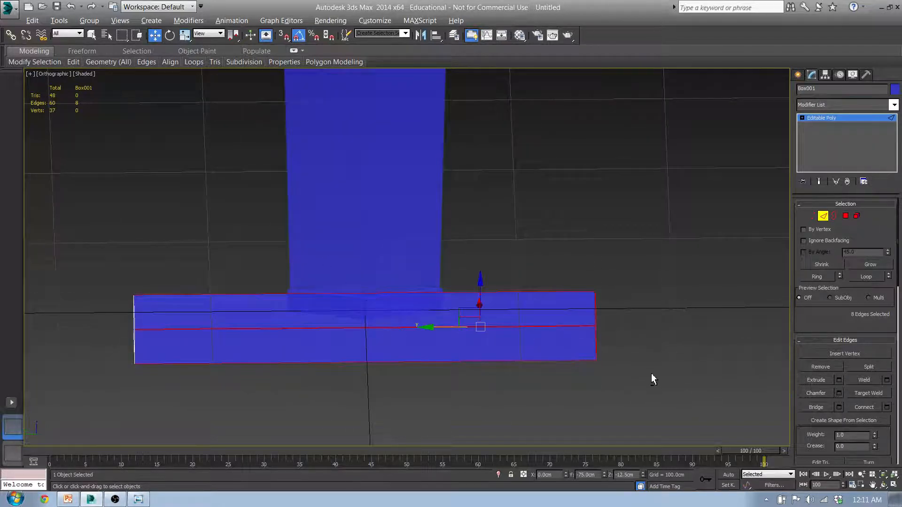
{"action": "key", "text": "alt"}
{"action": "key", "text": "ctrl+z"}
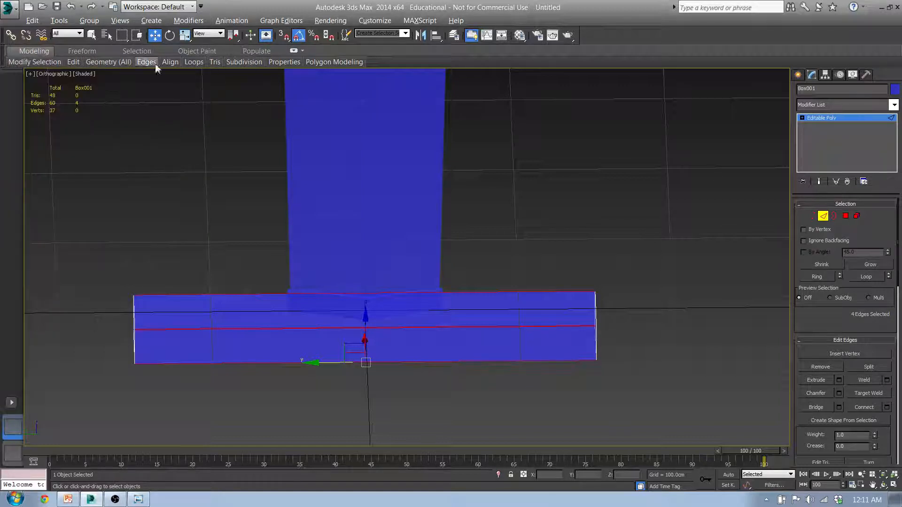
- Insert an edge loop across the middle of the guard through its four lengthwise edges
{"action": "mouse_move", "coordinate": [195, 64]}
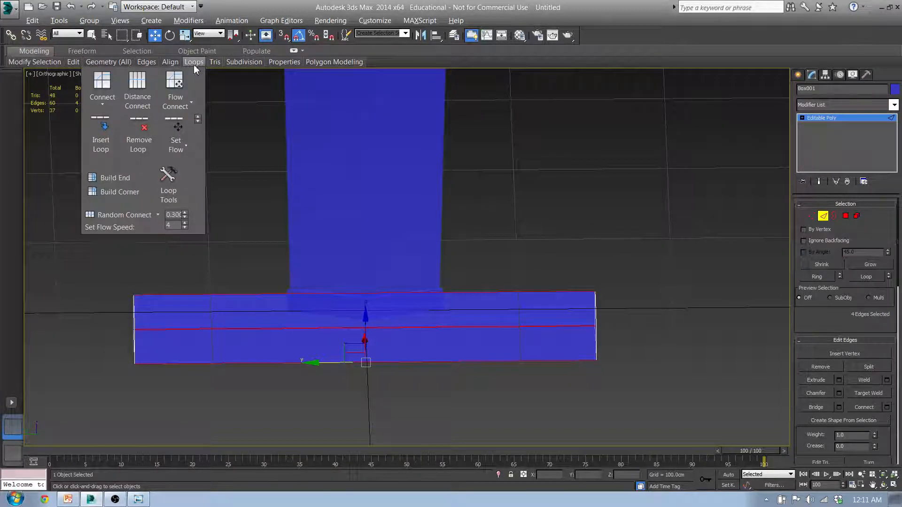
{"action": "left_click", "coordinate": [112, 145]}
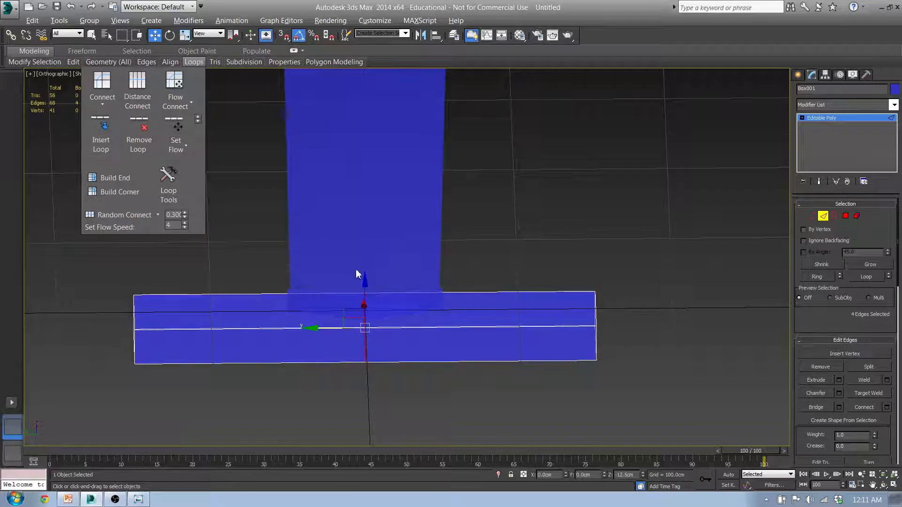
{"action": "middle_click_drag", "start_coordinate": [359, 276], "coordinate": [353, 298], "text": "alt"}
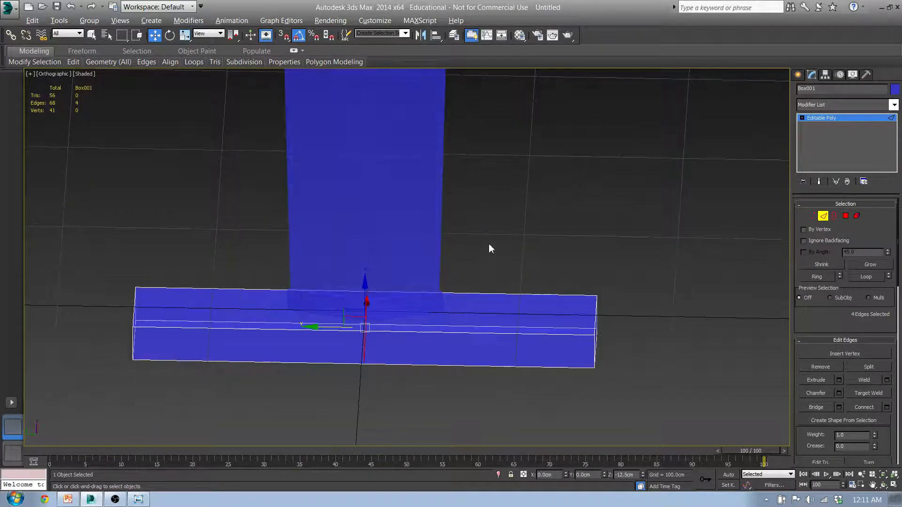
- Select the lengthwise edges on both halves of the guard and insert an edge loop across the middle of each half
{"action": "left_click_drag", "start_coordinate": [489, 238], "coordinate": [490, 417]}
{"action": "left_click_drag", "start_coordinate": [249, 222], "coordinate": [255, 402], "text": "ctrl"}
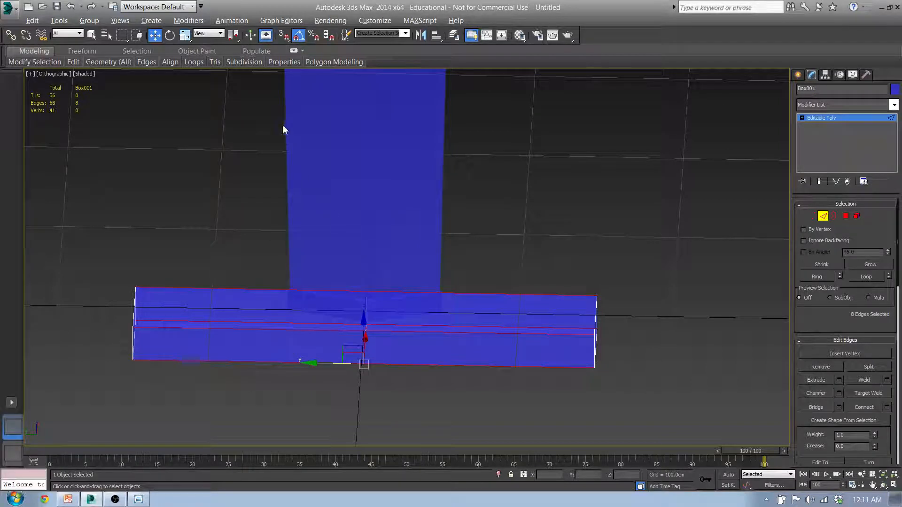
{"action": "mouse_move", "coordinate": [202, 64]}
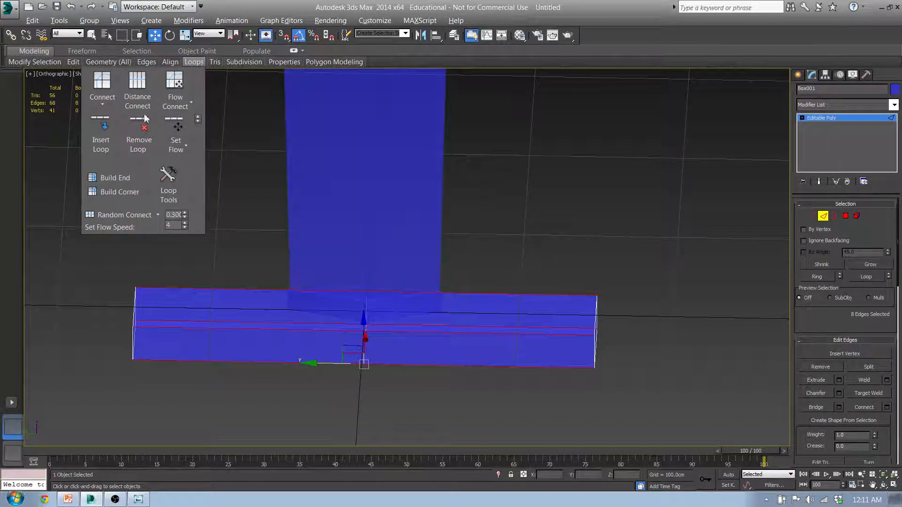
{"action": "left_click", "coordinate": [101, 132]}
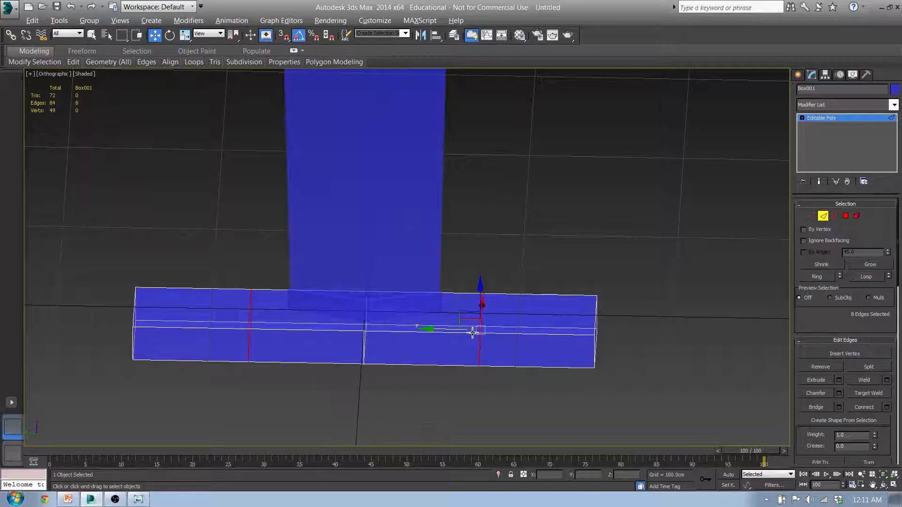
- In the Top view, scale the guard's middle-loop vertices outward along X to match the widest part of the reference outline
{"action": "middle_click_drag", "start_coordinate": [487, 295], "coordinate": [499, 274]}
{"action": "key", "text": "t"}
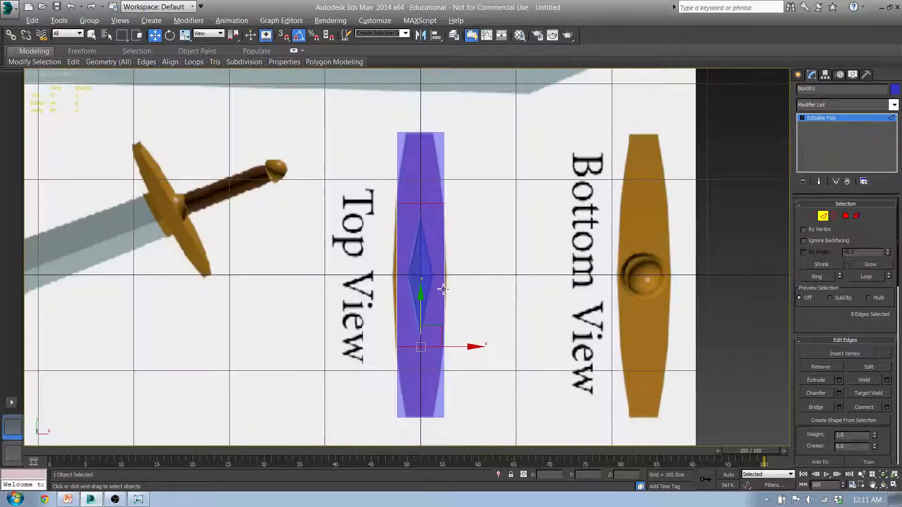
{"action": "left_click", "coordinate": [812, 217]}
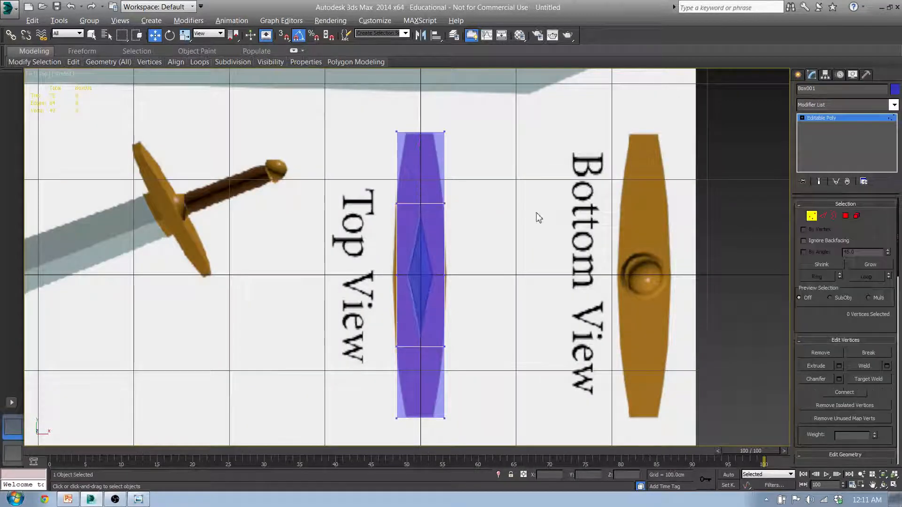
{"action": "middle_click_drag", "start_coordinate": [423, 266], "coordinate": [413, 241]}
{"action": "scroll", "coordinate": [412, 237], "scroll_direction": "up", "scroll_amount": 5}
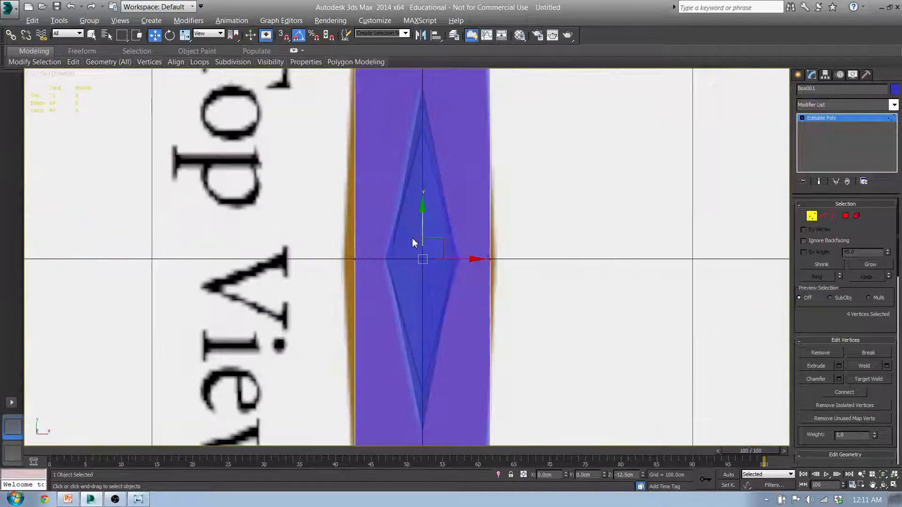
{"action": "key", "text": "r"}
{"action": "left_click_drag", "start_coordinate": [487, 261], "coordinate": [490, 260]}
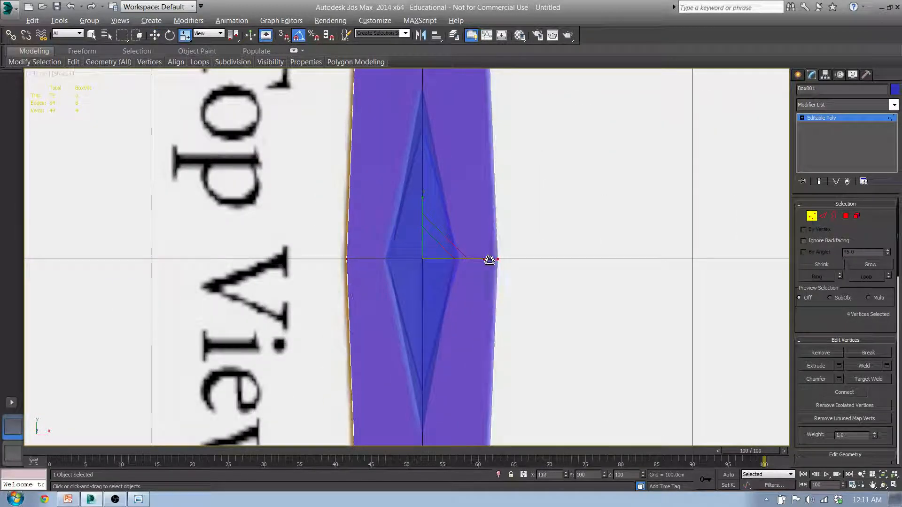
- In the Top view, select the guard's end and quarter-loop vertices and scale them inward along X to match the reference outline at the quarter loops
{"action": "middle_click_drag", "start_coordinate": [516, 226], "coordinate": [468, 358]}
{"action": "scroll", "coordinate": [327, 191], "scroll_direction": "down", "scroll_amount": 3}
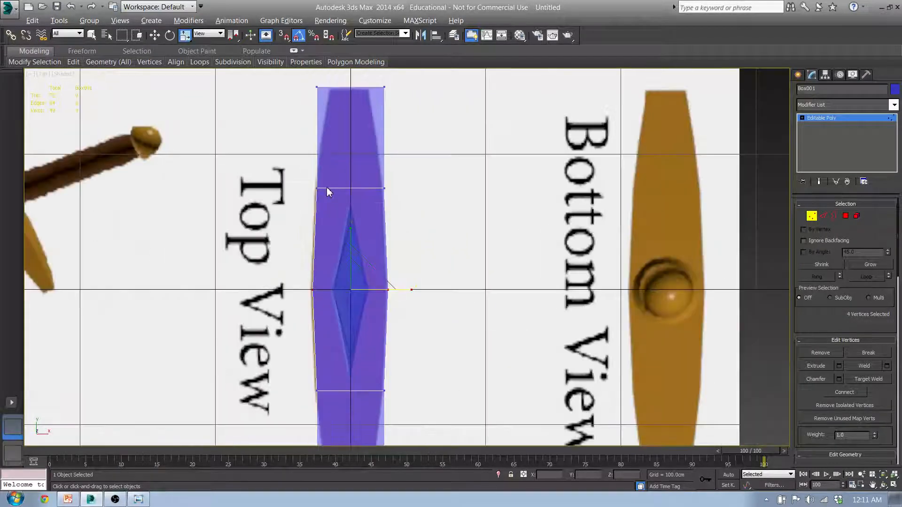
{"action": "middle_click_drag", "start_coordinate": [329, 306], "coordinate": [337, 202]}
{"action": "scroll", "coordinate": [336, 201], "scroll_direction": "down", "scroll_amount": 2}
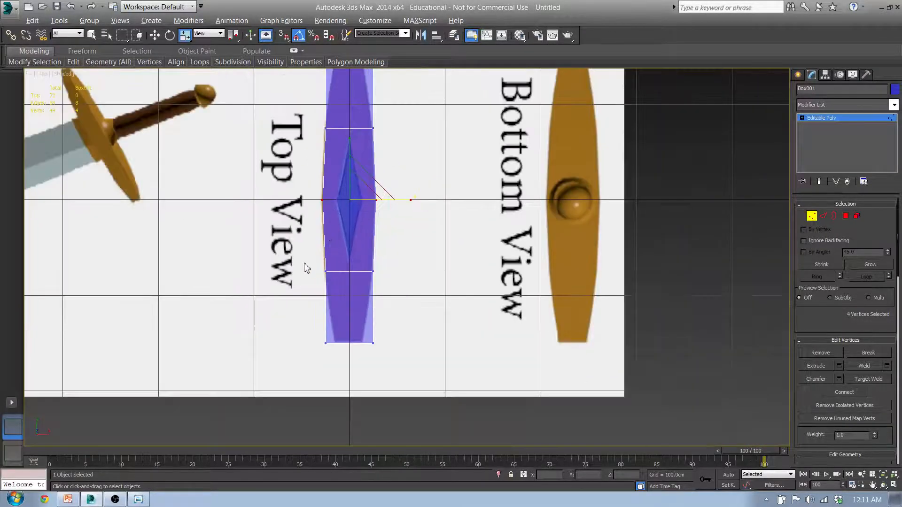
{"action": "left_click_drag", "start_coordinate": [304, 263], "coordinate": [361, 318]}
{"action": "left_click_drag", "start_coordinate": [413, 378], "coordinate": [413, 378]}
{"action": "middle_click_drag", "start_coordinate": [420, 227], "coordinate": [414, 322]}
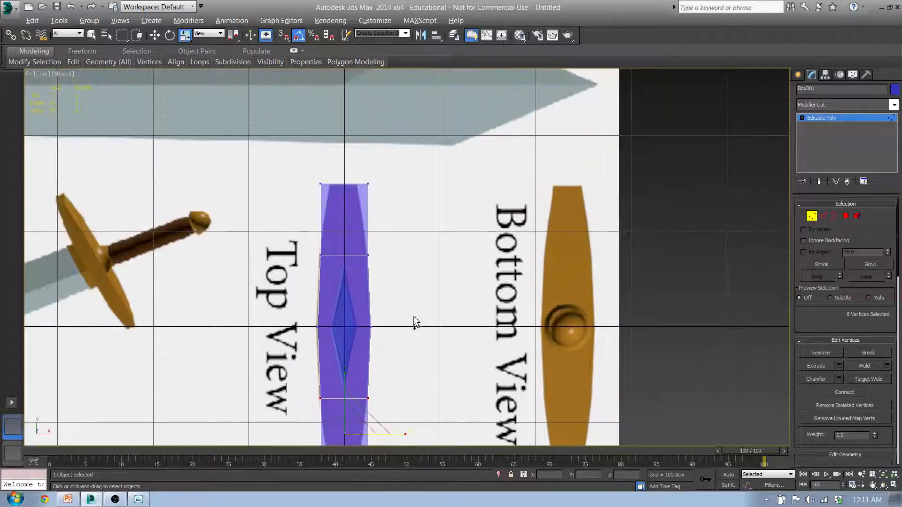
{"action": "left_click_drag", "start_coordinate": [395, 282], "coordinate": [311, 164], "text": "ctrl"}
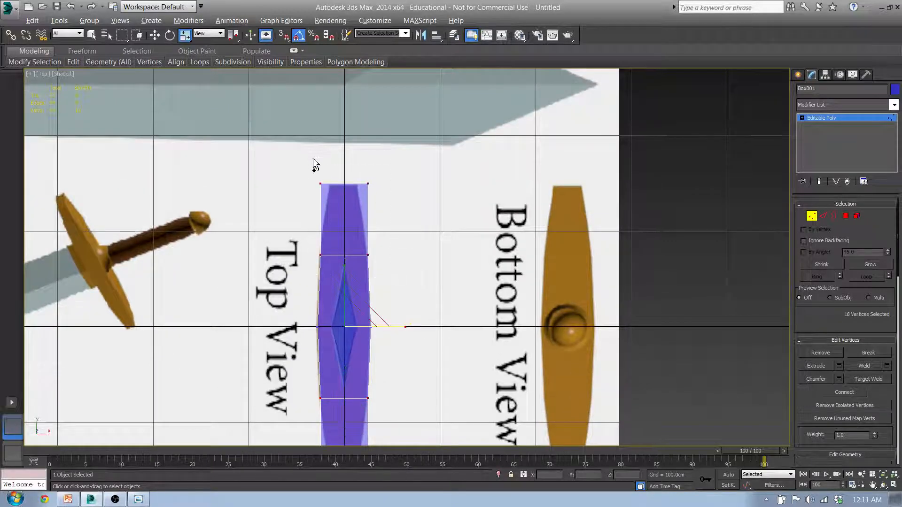
{"action": "middle_click_drag", "start_coordinate": [356, 272], "coordinate": [368, 155]}
{"action": "scroll", "coordinate": [395, 221], "scroll_direction": "up", "scroll_amount": 5}
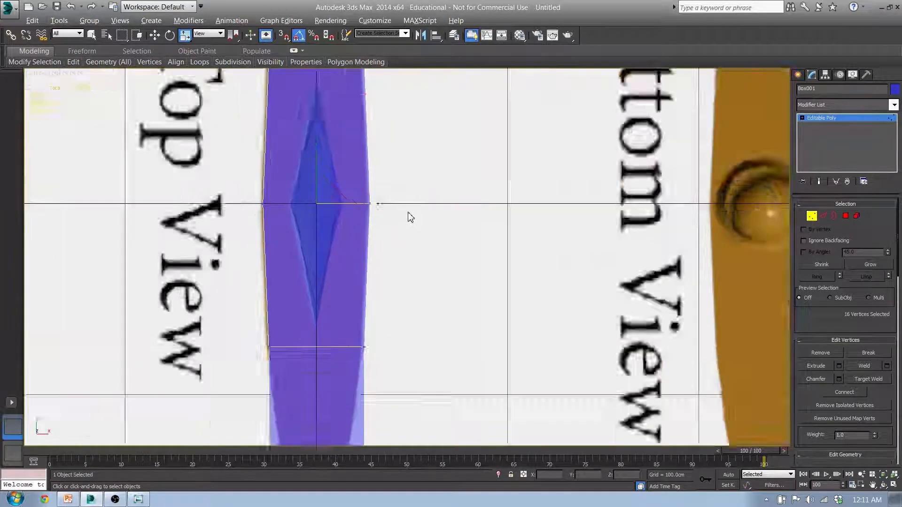
{"action": "left_click_drag", "start_coordinate": [342, 200], "coordinate": [341, 201]}
{"action": "middle_click_drag", "start_coordinate": [336, 268], "coordinate": [321, 249]}
{"action": "scroll", "coordinate": [336, 155], "scroll_direction": "down", "scroll_amount": 5}
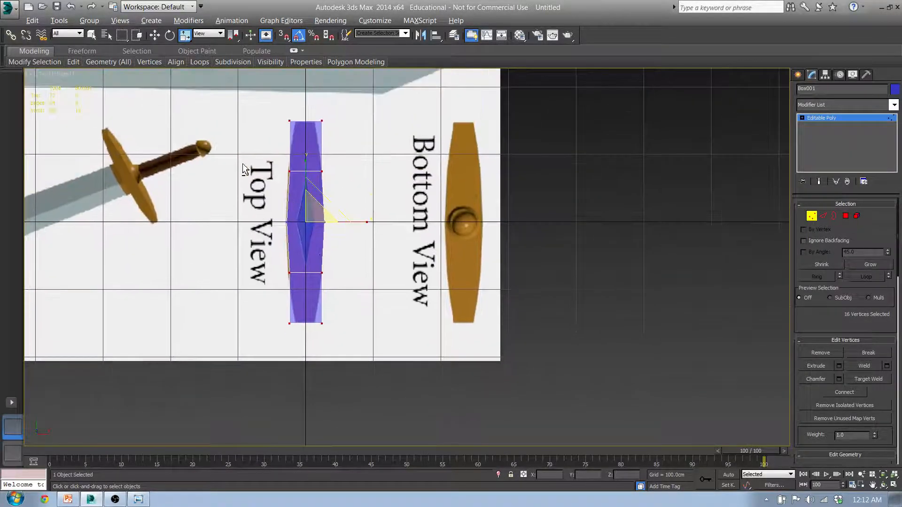
- Remove the quarter-loop vertices from the selection and scale the guard's end vertices inward along X to match the reference's tapered ends
{"action": "left_click_drag", "start_coordinate": [245, 156], "coordinate": [290, 214]}
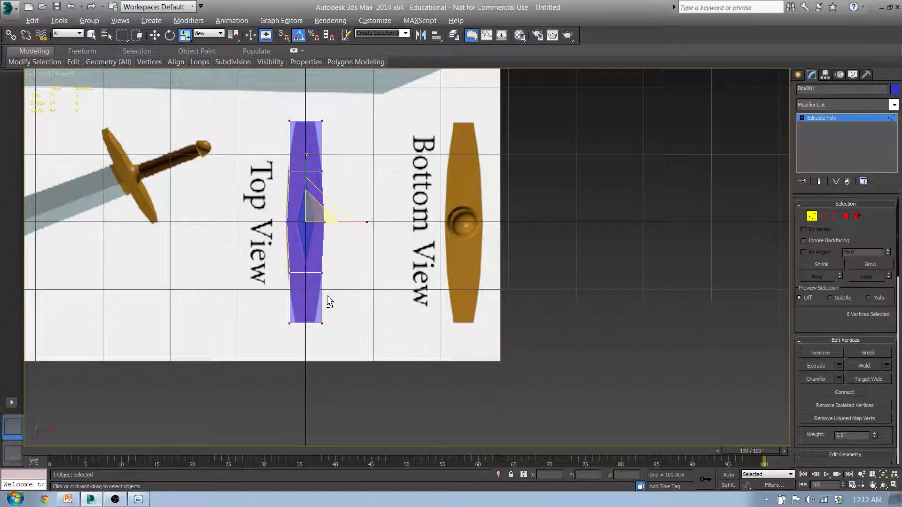
{"action": "scroll", "coordinate": [328, 257], "scroll_direction": "up", "scroll_amount": 4}
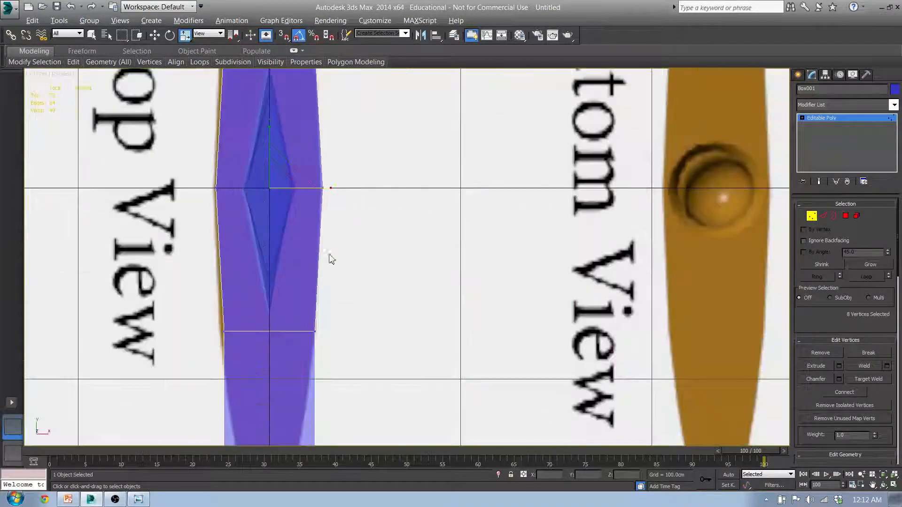
{"action": "middle_click_drag", "start_coordinate": [329, 257], "coordinate": [364, 193]}
{"action": "left_click_drag", "start_coordinate": [366, 122], "coordinate": [341, 121]}
{"action": "scroll", "coordinate": [364, 217], "scroll_direction": "down", "scroll_amount": 5}
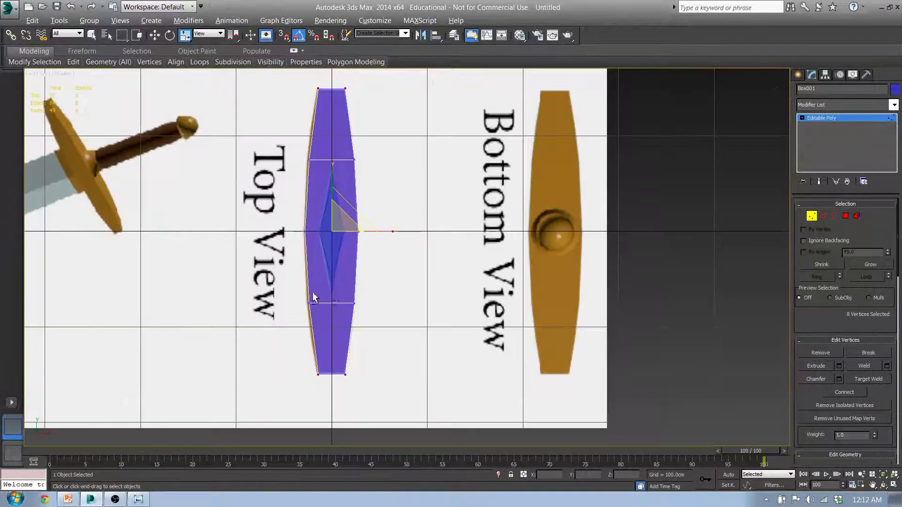
- Leave vertex editing, rename the guard Sword_Handguard, and deselect it
{"action": "middle_click_drag", "start_coordinate": [362, 280], "coordinate": [428, 298], "text": "alt"}
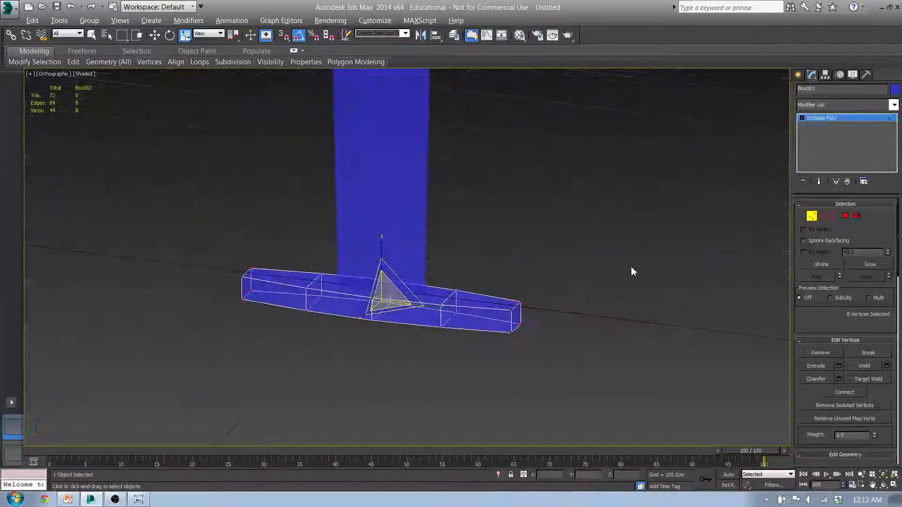
{"action": "left_click", "coordinate": [630, 270]}
{"action": "left_click", "coordinate": [798, 75]}
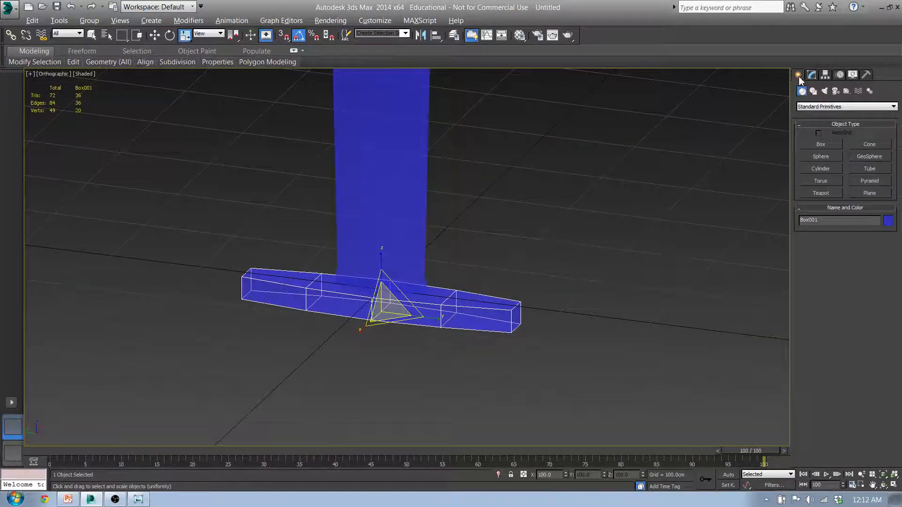
{"action": "left_click", "coordinate": [828, 224]}
{"action": "type", "text": "Sword_Handguard"}
{"action": "left_click", "coordinate": [527, 277]}
- Assign an opaque grey material from the Material Editor to both the blade and the guard, and close the editor
{"action": "middle_click_drag", "start_coordinate": [458, 242], "coordinate": [466, 316]}
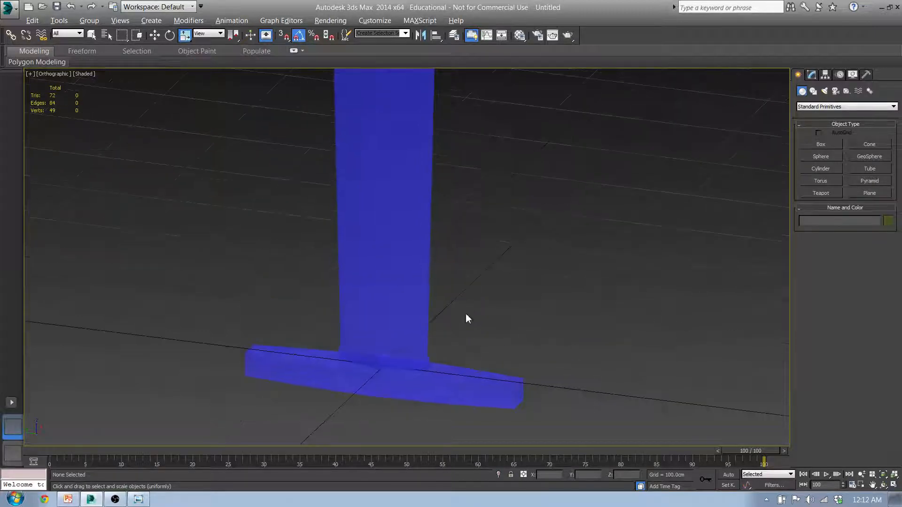
{"action": "scroll", "coordinate": [467, 316], "scroll_direction": "down", "scroll_amount": 2}
{"action": "left_click", "coordinate": [519, 35]}
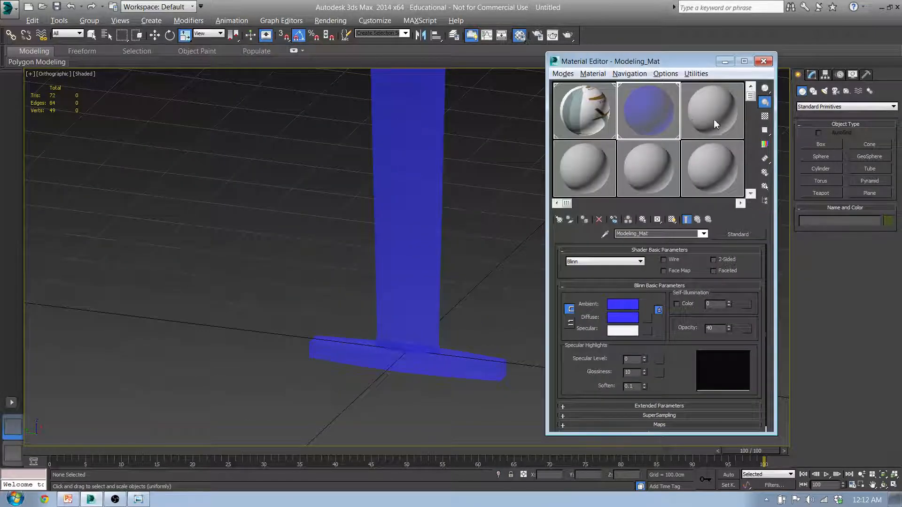
{"action": "left_click_drag", "start_coordinate": [605, 153], "coordinate": [418, 196]}
{"action": "left_click_drag", "start_coordinate": [456, 366], "coordinate": [455, 366]}
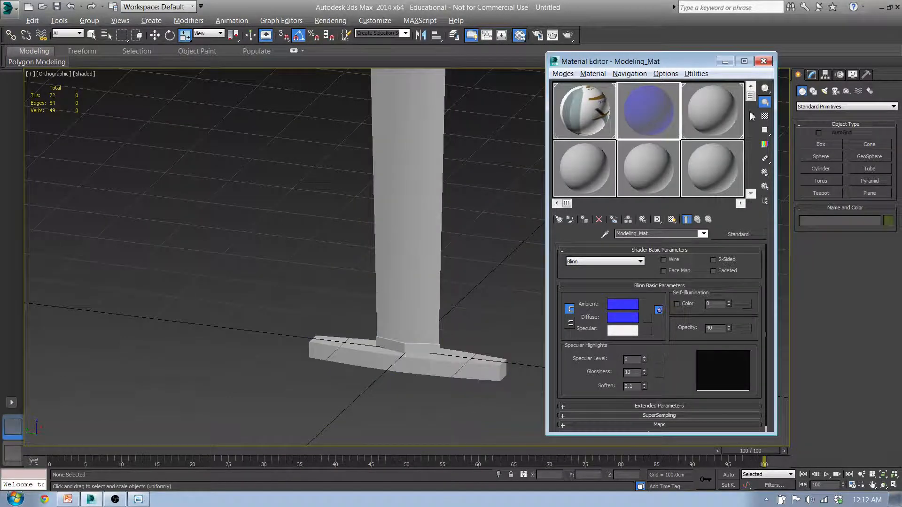
{"action": "left_click", "coordinate": [763, 61]}
- Switch to the Perspective view and examine the blade, the guard and their junction from several angles
{"action": "middle_click_drag", "start_coordinate": [469, 165], "coordinate": [392, 282]}
{"action": "scroll", "coordinate": [427, 227], "scroll_direction": "down", "scroll_amount": 3}
{"action": "key", "text": "p"}
{"action": "scroll", "coordinate": [392, 282], "scroll_direction": "up", "scroll_amount": 5}
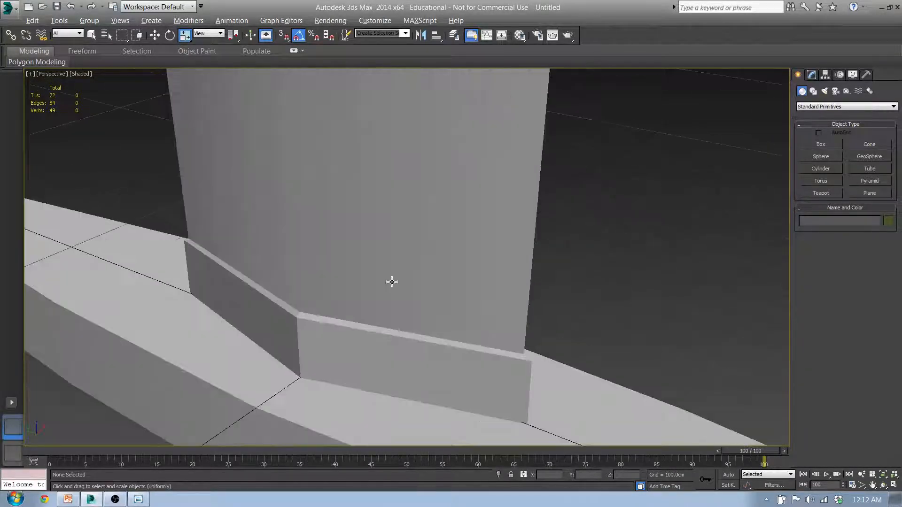
{"action": "scroll", "coordinate": [479, 343], "scroll_direction": "down", "scroll_amount": 5}
{"action": "middle_click_drag", "start_coordinate": [452, 286], "coordinate": [477, 378], "text": "alt"}
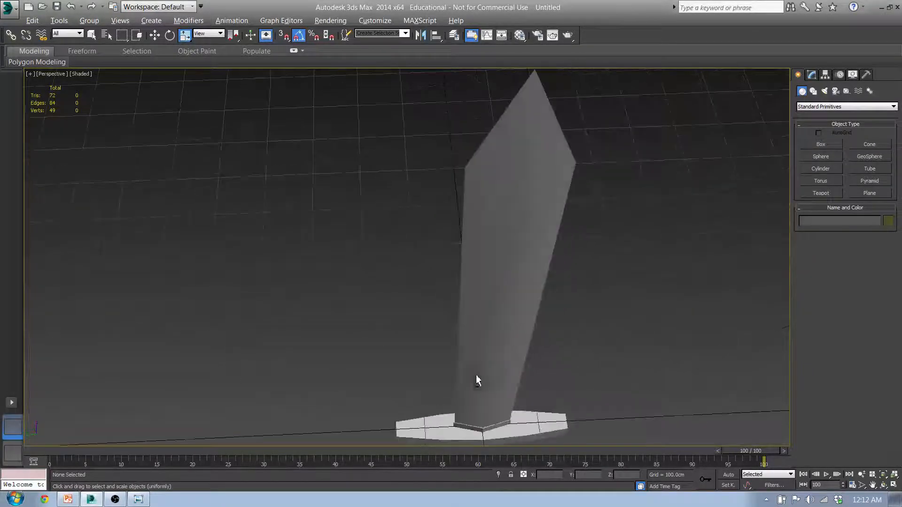
{"action": "middle_click_drag", "start_coordinate": [519, 195], "coordinate": [362, 295], "text": "alt"}
{"action": "middle_click_drag", "start_coordinate": [348, 334], "coordinate": [328, 397], "text": "alt"}
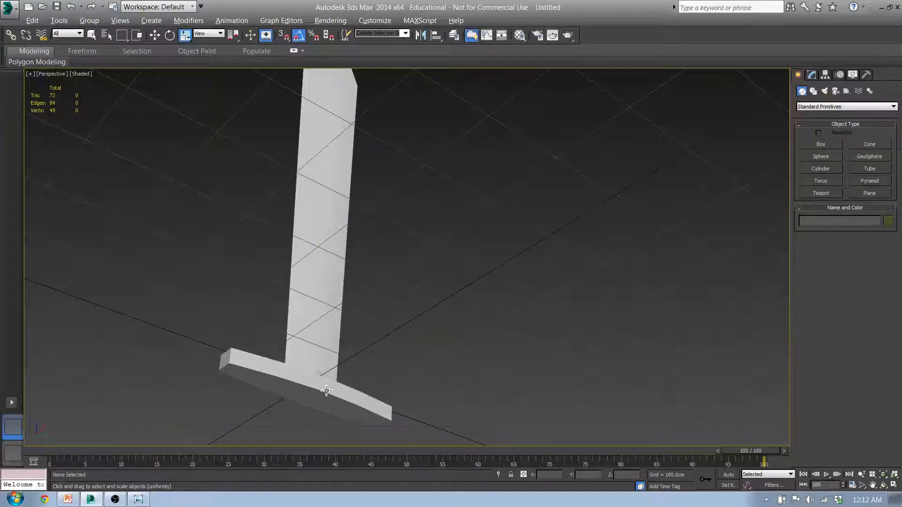
{"action": "middle_click_drag", "start_coordinate": [393, 288], "coordinate": [376, 367], "text": "alt"}
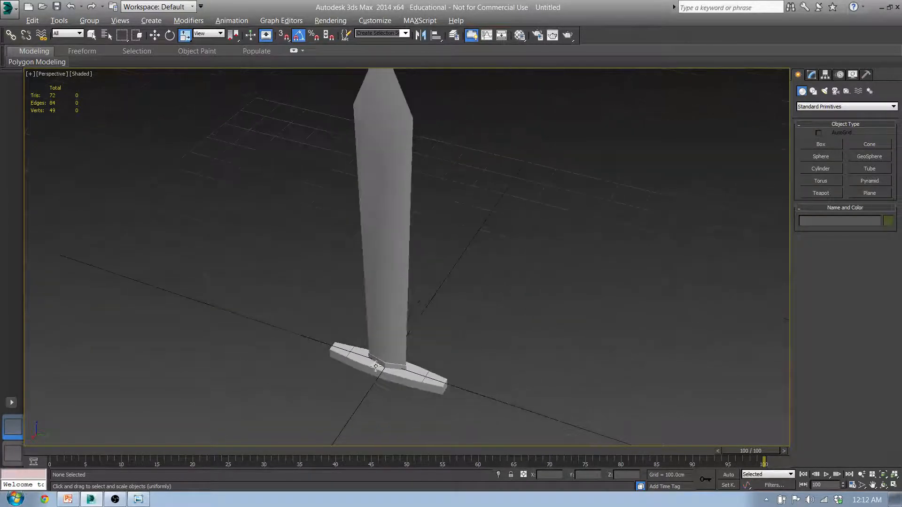
{"action": "middle_click_drag", "start_coordinate": [422, 298], "coordinate": [382, 326], "text": "alt"}
{"action": "scroll", "coordinate": [381, 326], "scroll_direction": "down", "scroll_amount": 2}
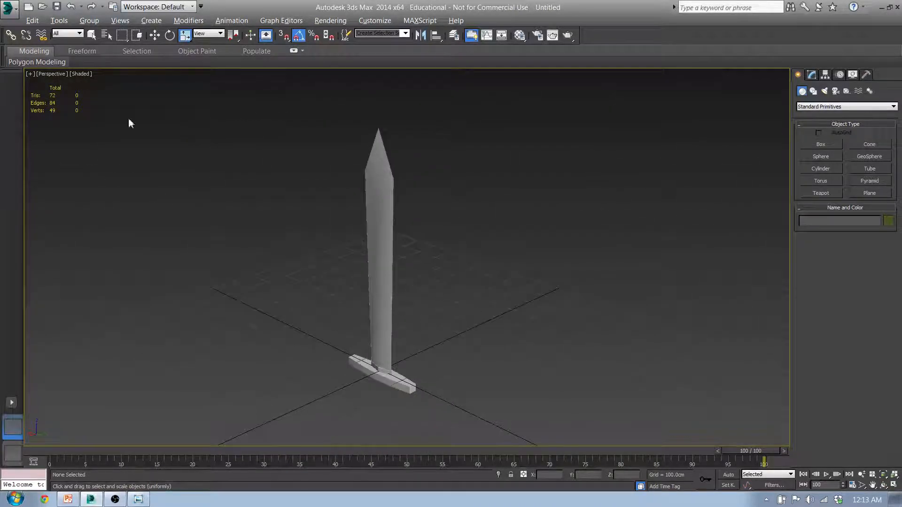
- Save the scene as Q1W5_Weapon_Day1_Finished.max in the YouTube Files folder, replacing the existing file
{"action": "left_click", "coordinate": [11, 8]}
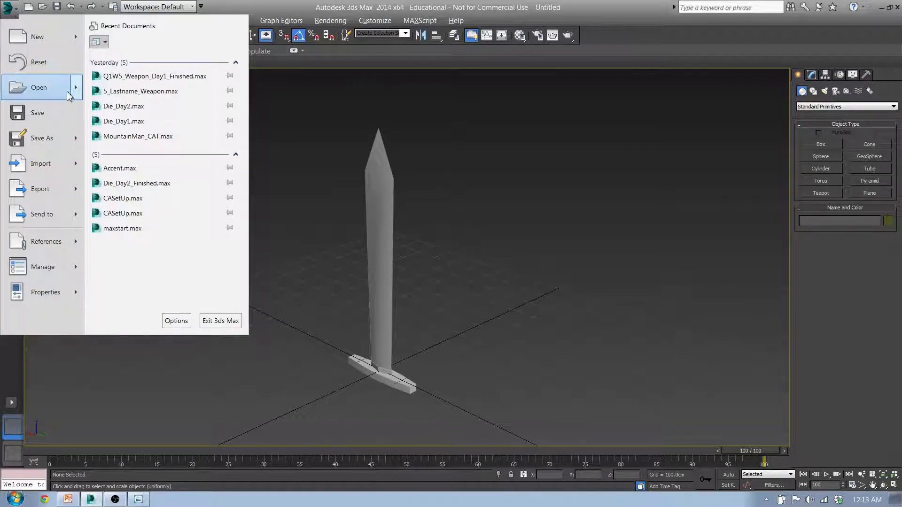
{"action": "left_click", "coordinate": [42, 139]}
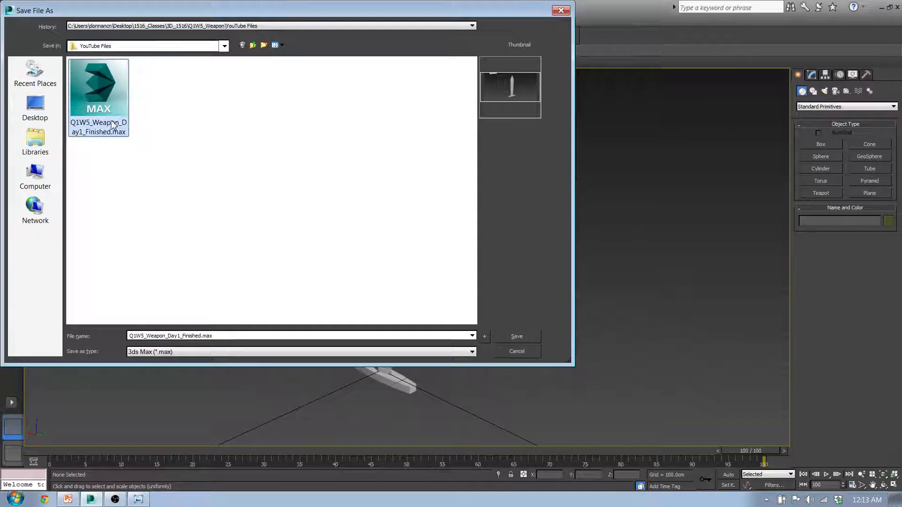
{"action": "left_click", "coordinate": [519, 338]}
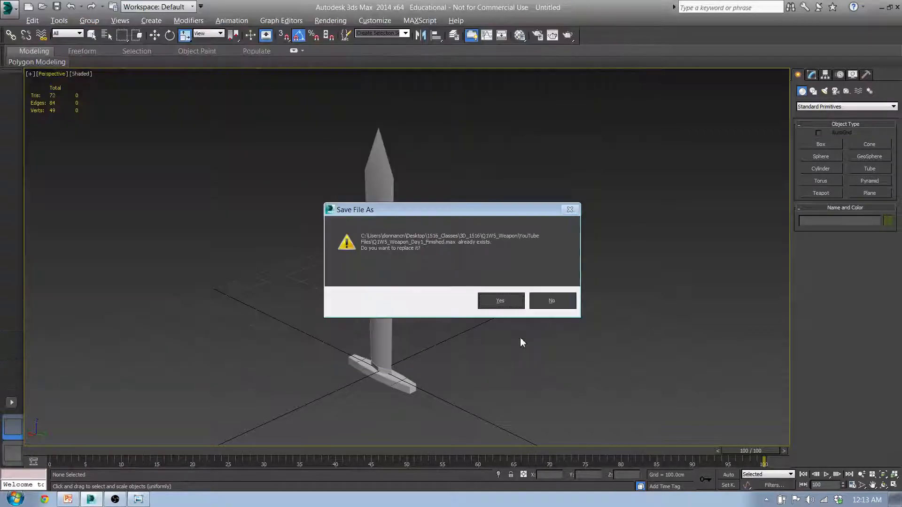
{"action": "left_click", "coordinate": [513, 307]}
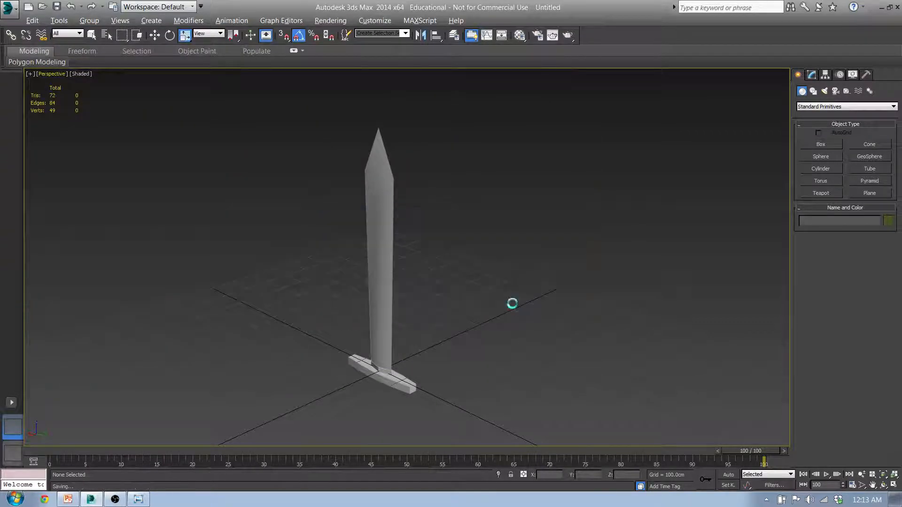
- Select the sword's blade in the Perspective view
{"action": "left_click", "coordinate": [381, 272]}
{"action": "middle_click_drag", "start_coordinate": [401, 312], "coordinate": [421, 346]}
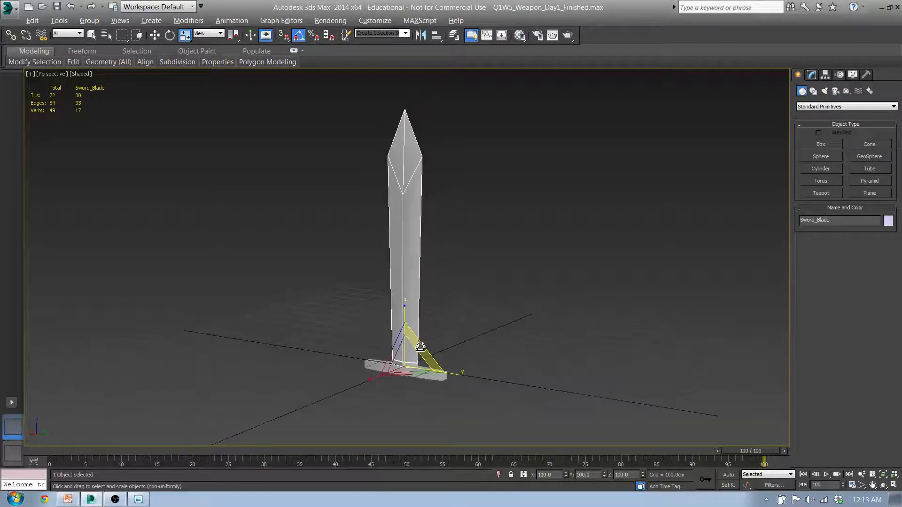